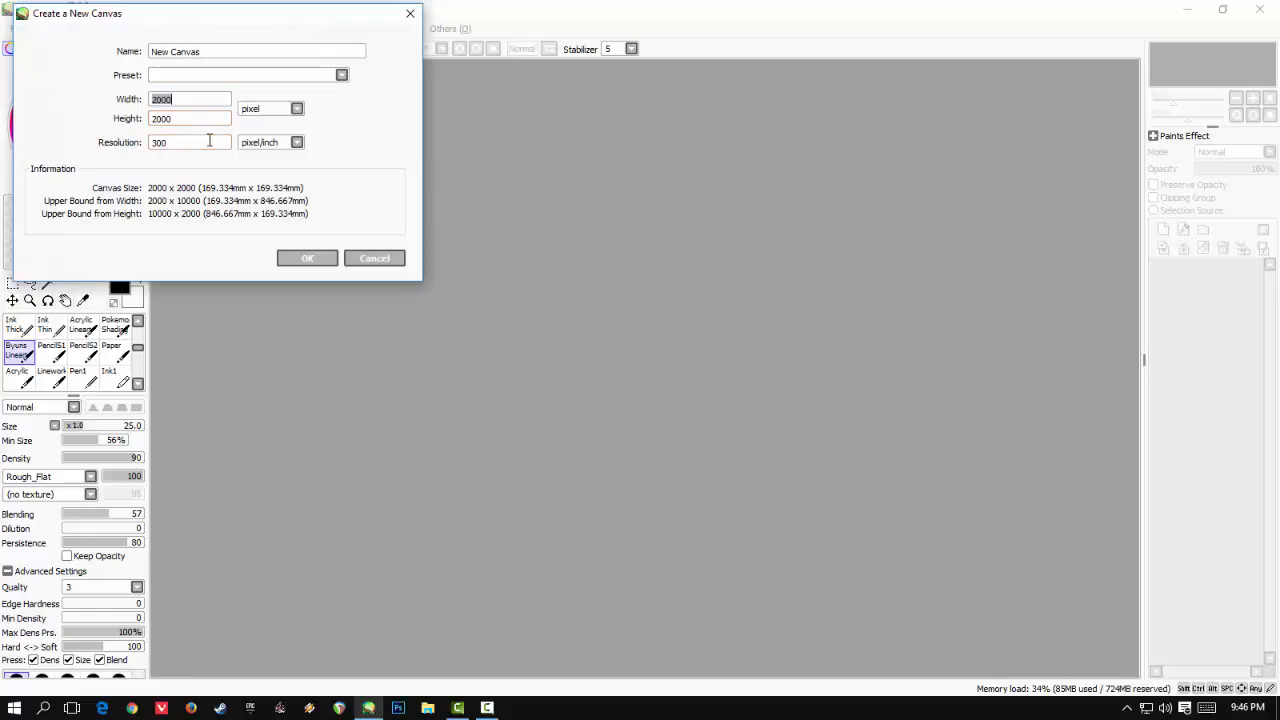
- Create a new canvas of 2000 x 2000 pixels at 300 pixels per inch
click(325, 264)
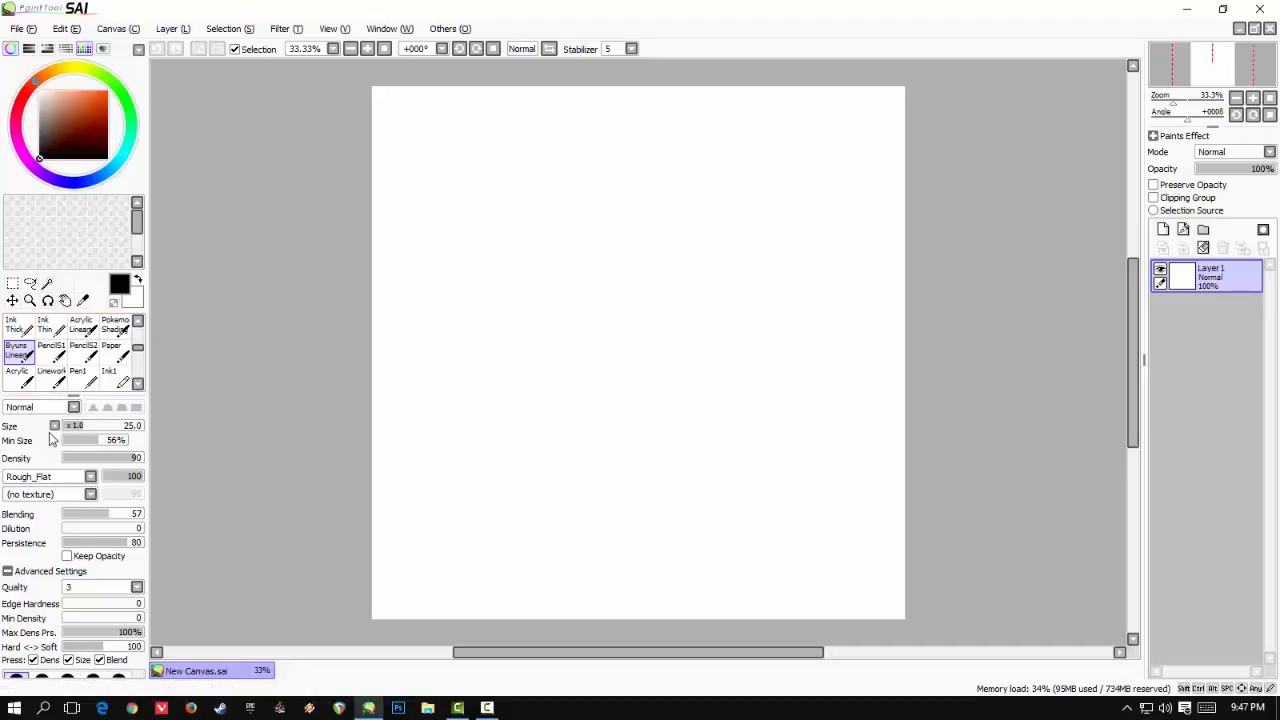
- Review the lineart brush's blending modes, shape list, texture list, Keep Opacity option and advanced settings
click(74, 407)
click(75, 409)
click(90, 477)
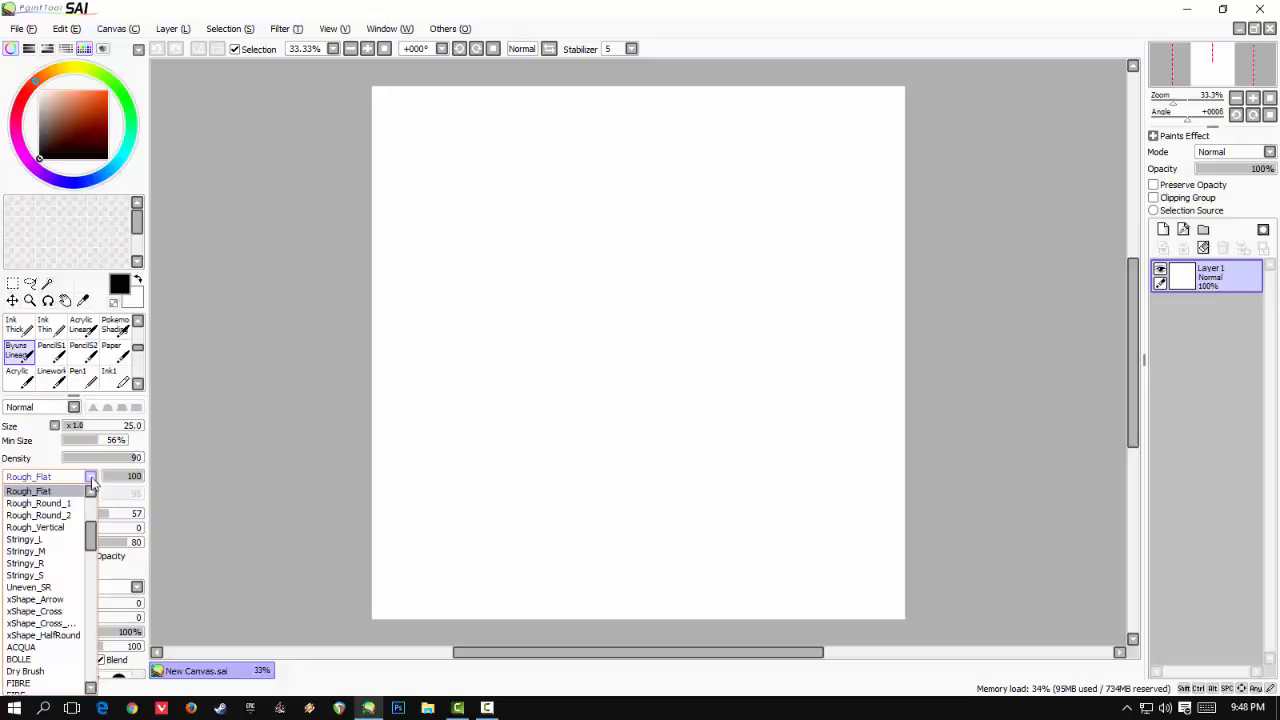
click(90, 480)
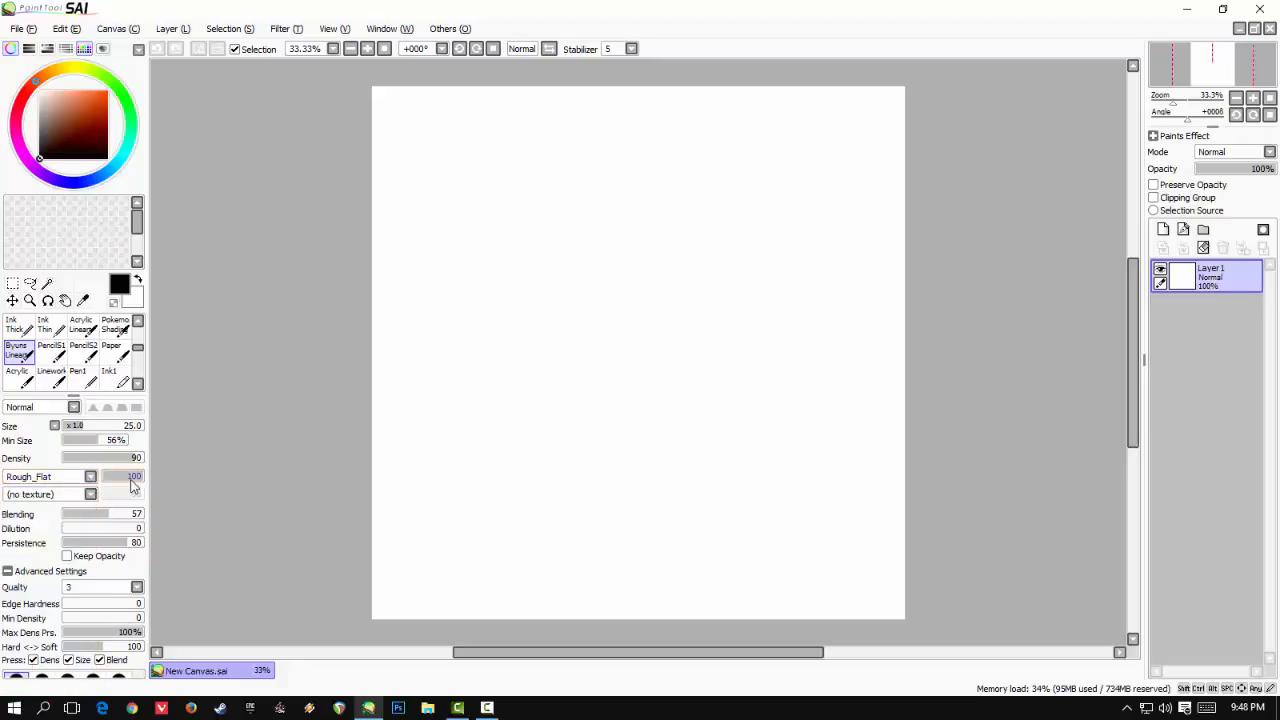
click(90, 494)
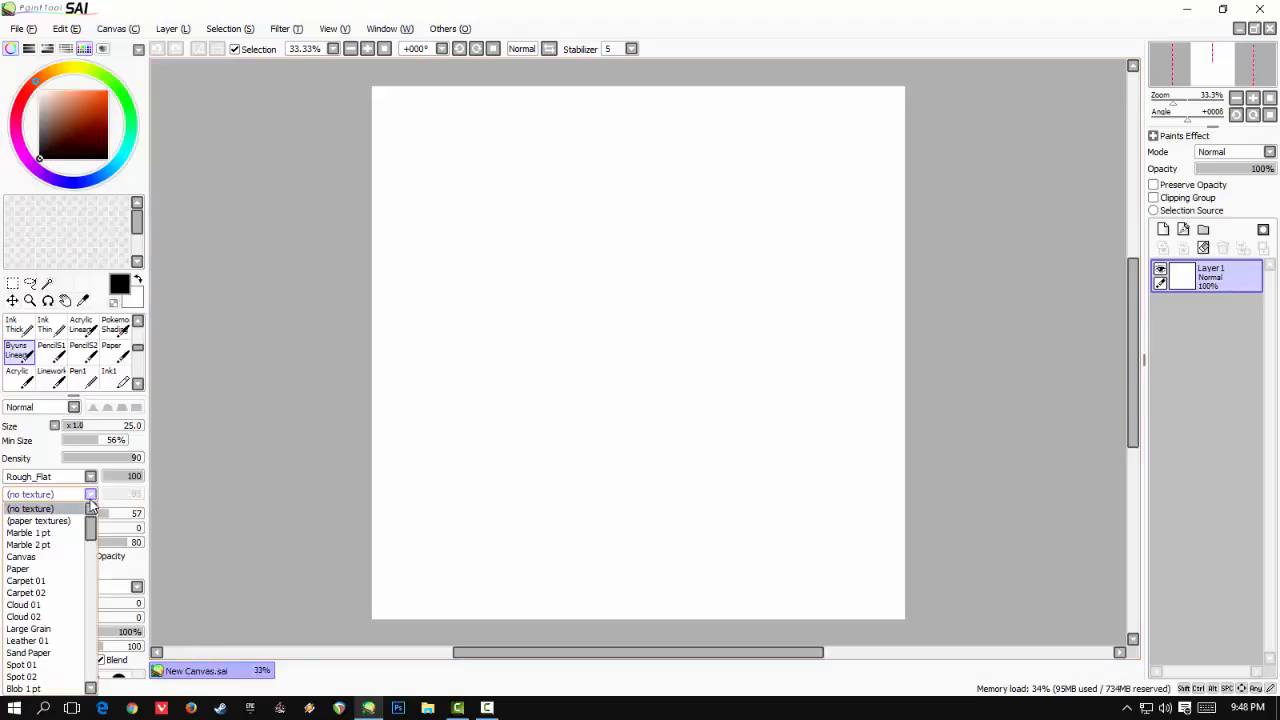
click(91, 505)
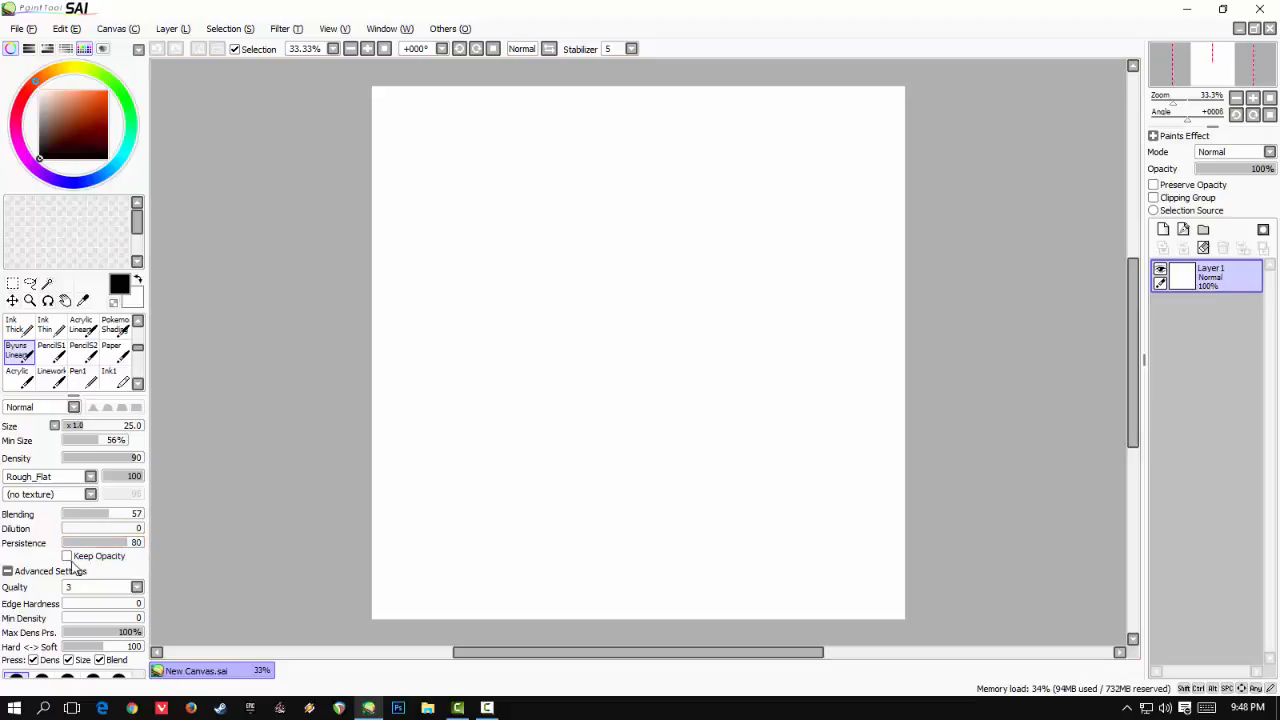
click(68, 559)
click(67, 558)
click(12, 572)
click(12, 572)
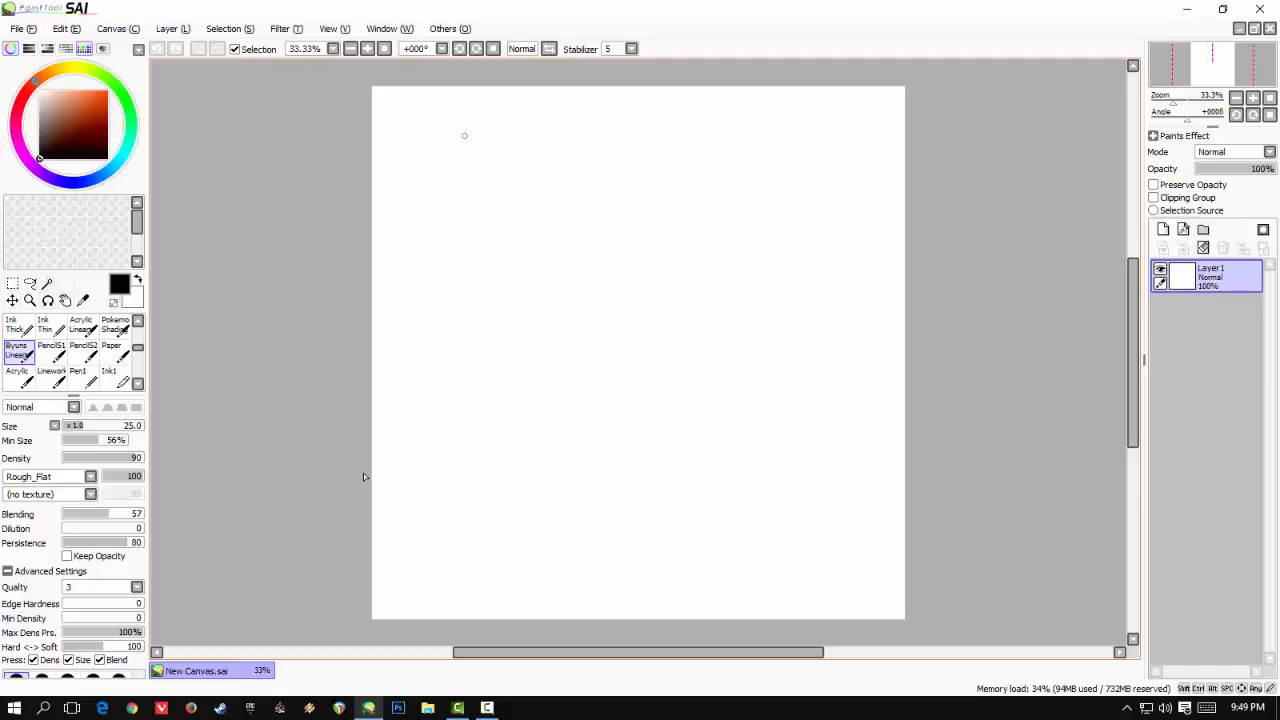
- Enlarge the brush size to 61
key(ctrl+alt)
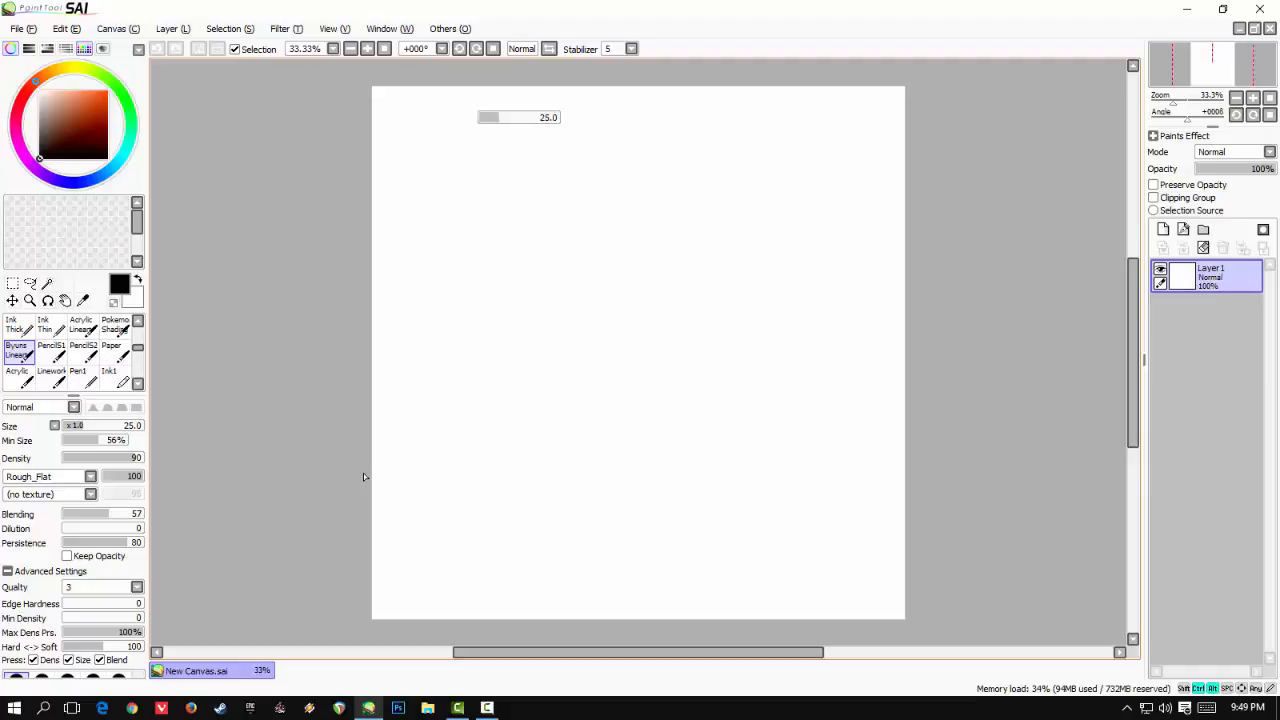
drag(464, 136, 530, 126)
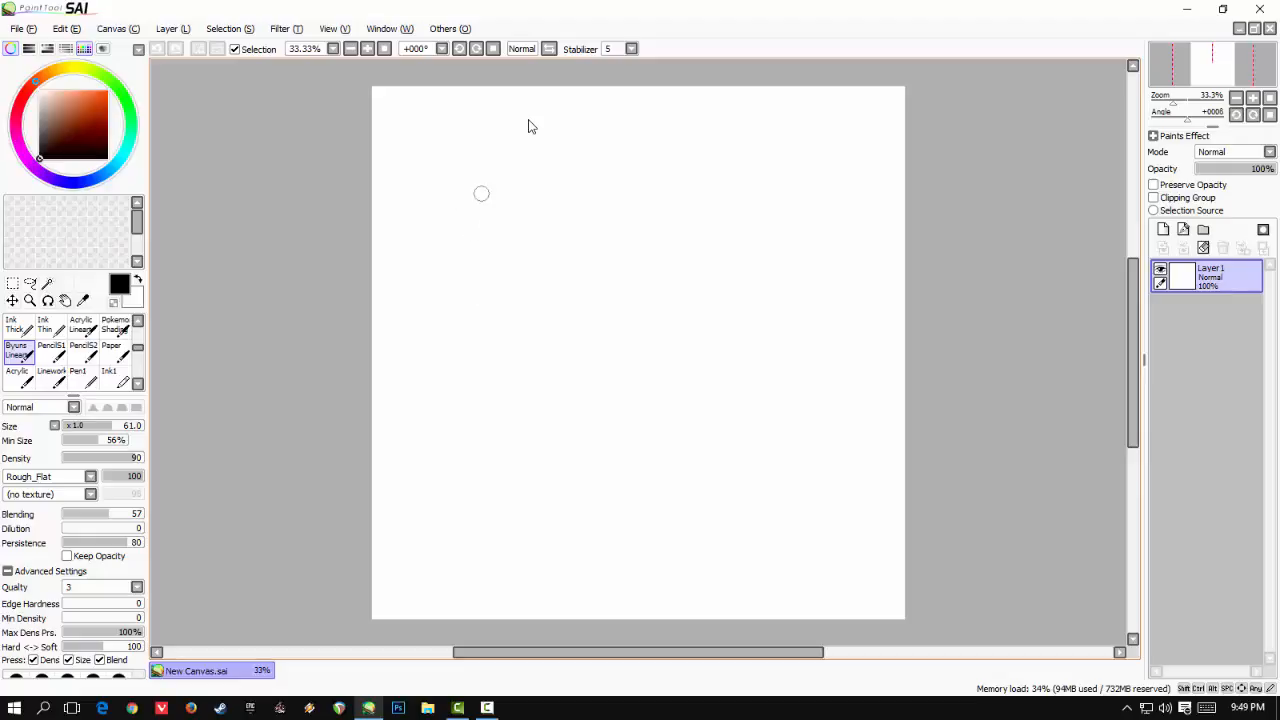
- Test the brush with long wavy black strokes down the canvas, undoing each attempt
mouse_move(460, 231)
mouse_down()
mouse_move(535, 489)
mouse_move(535, 558)
mouse_up()
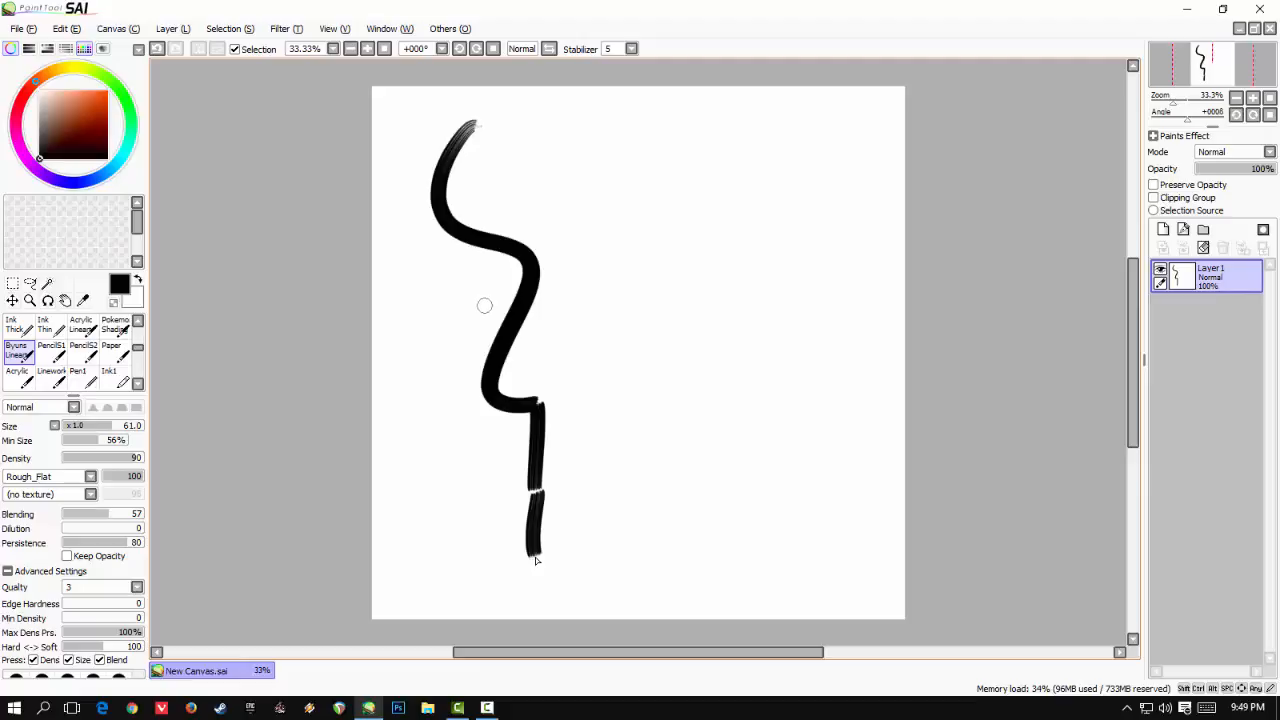
key(ctrl+z)
key(ctrl+z)
key(ctrl+z)
mouse_move(462, 132)
mouse_down()
mouse_move(465, 396)
mouse_move(500, 518)
mouse_move(492, 597)
mouse_up()
key(ctrl+z)
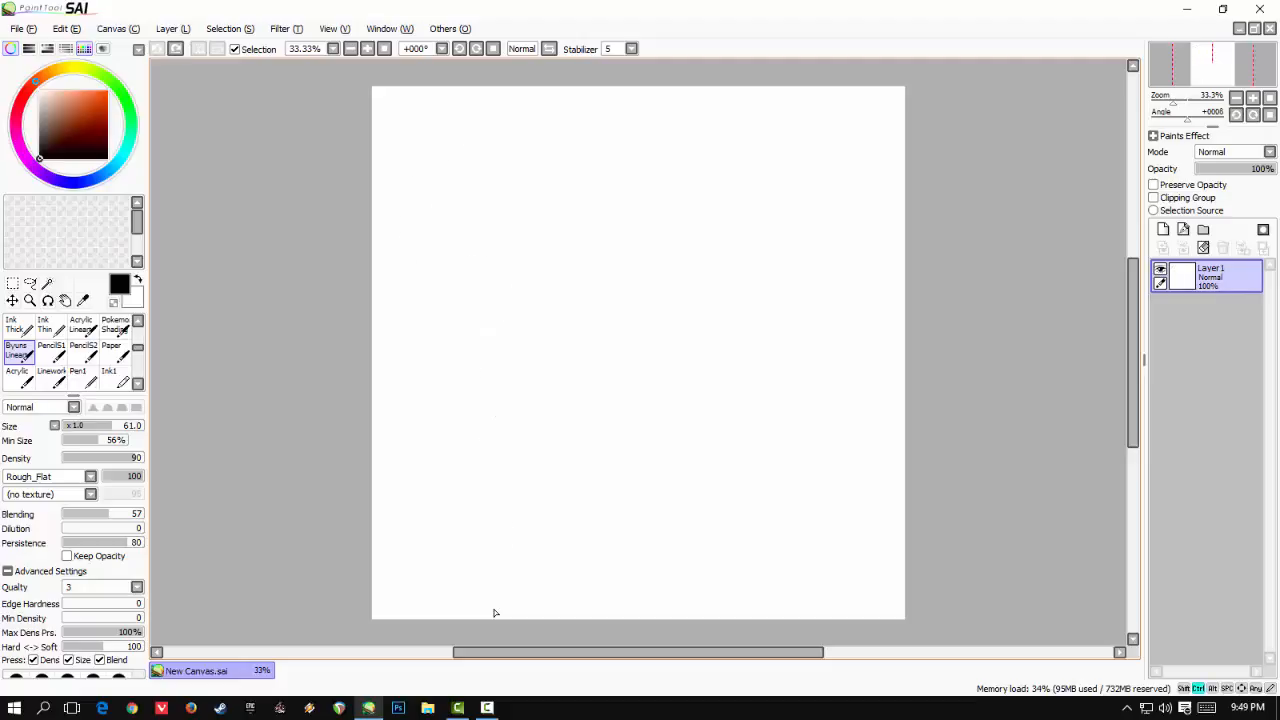
- Paint two parallel wavy test strokes with varying pressure, inspect their bristle texture up close, and undo both
mouse_move(437, 121)
mouse_down()
mouse_move(406, 200)
mouse_move(463, 483)
mouse_move(467, 592)
mouse_up()
mouse_move(512, 149)
mouse_down()
mouse_move(489, 246)
mouse_move(548, 578)
mouse_up()
scroll(553, 601, up, 3)
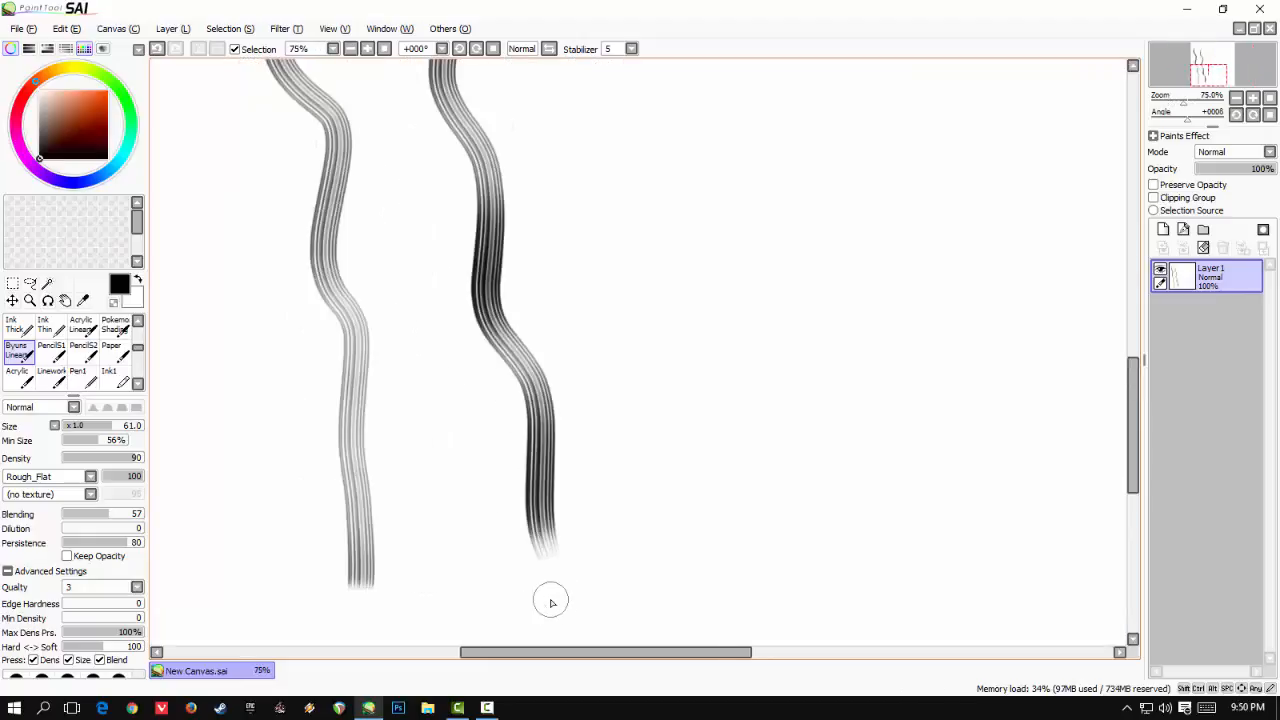
scroll(551, 602, down, 1)
scroll(551, 602, up, 2)
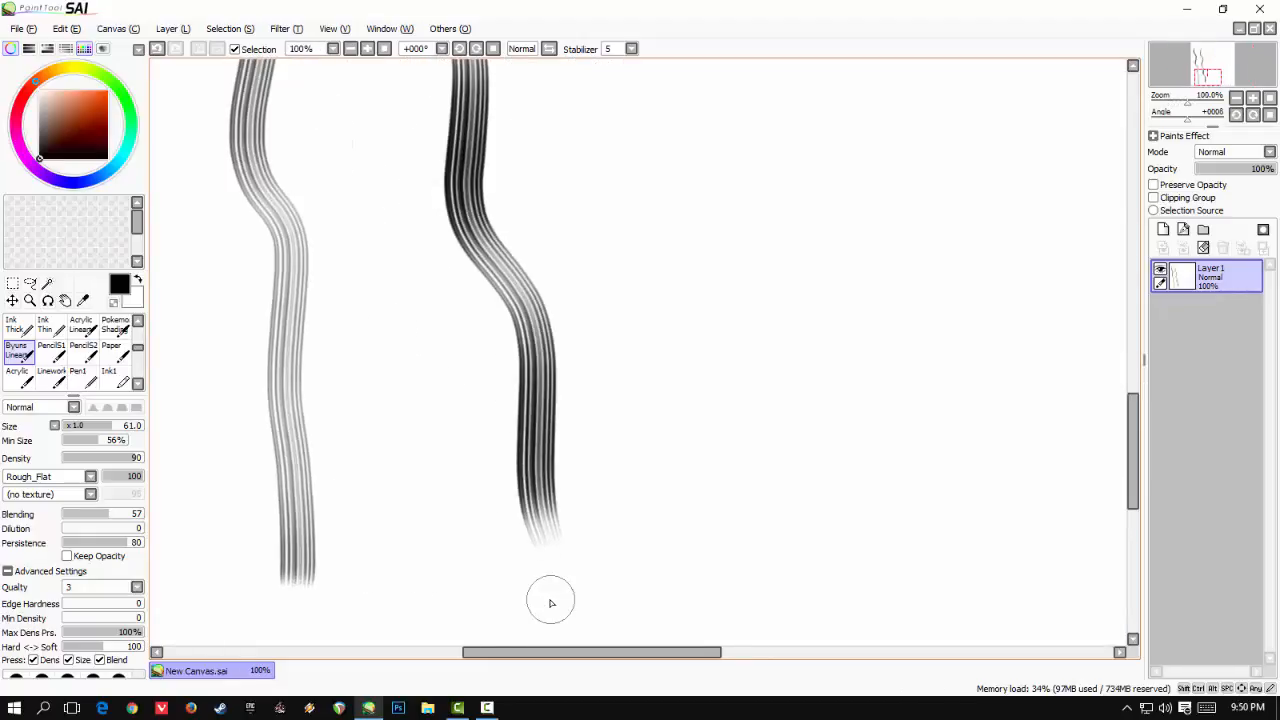
scroll(551, 602, down, 2)
scroll(550, 602, down, 1)
scroll(549, 600, down, 1)
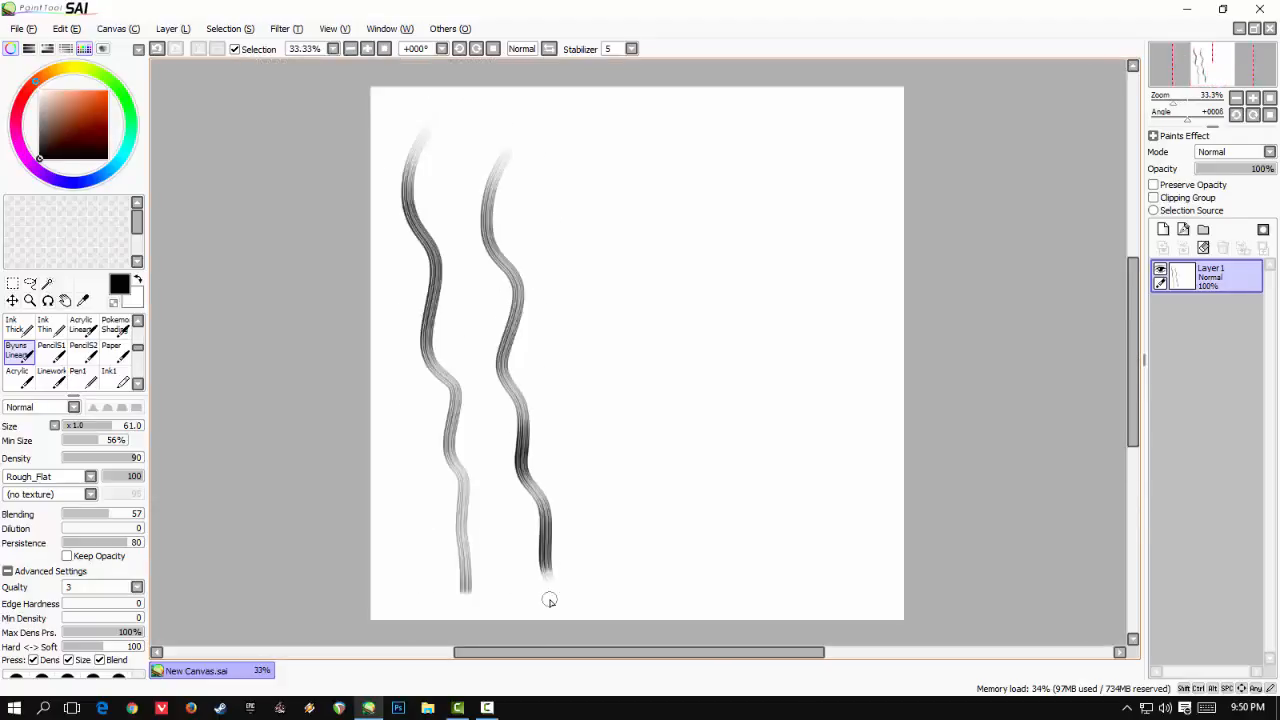
key(ctrl+z)
key(ctrl+z)
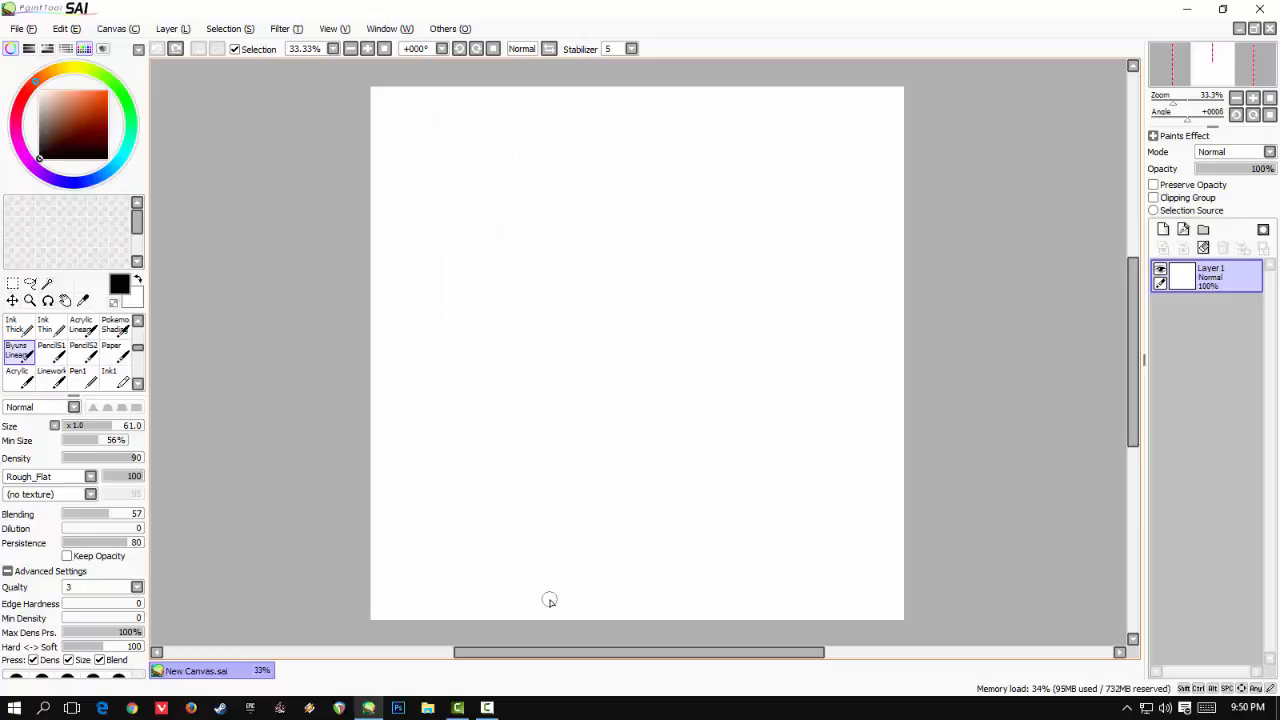
- Paint a series of curved diagonal black strokes across the canvas, varying the pressure from faint to solid
drag(455, 388, 662, 242)
drag(466, 428, 645, 268)
mouse_move(479, 460)
mouse_down()
mouse_move(565, 340)
mouse_move(642, 268)
mouse_up()
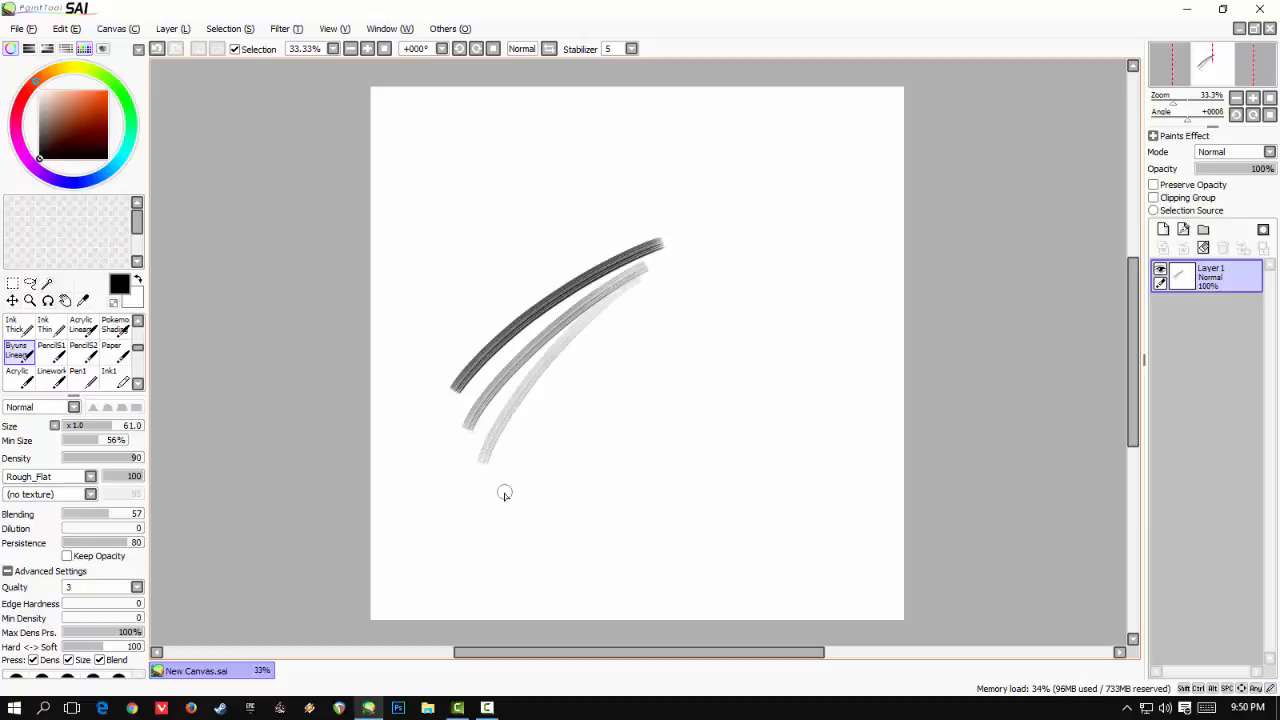
drag(503, 488, 638, 270)
drag(517, 520, 745, 243)
mouse_move(541, 555)
mouse_down()
mouse_move(696, 346)
mouse_move(556, 569)
mouse_move(753, 330)
mouse_up()
drag(597, 558, 802, 320)
mouse_move(633, 550)
mouse_down()
mouse_move(730, 418)
mouse_move(814, 342)
mouse_up()
drag(671, 569, 860, 373)
mouse_move(718, 553)
mouse_down()
mouse_move(837, 428)
mouse_move(818, 478)
mouse_up()
mouse_move(418, 358)
mouse_down()
mouse_move(524, 236)
mouse_move(612, 172)
mouse_up()
drag(424, 318, 560, 172)
drag(420, 284, 491, 208)
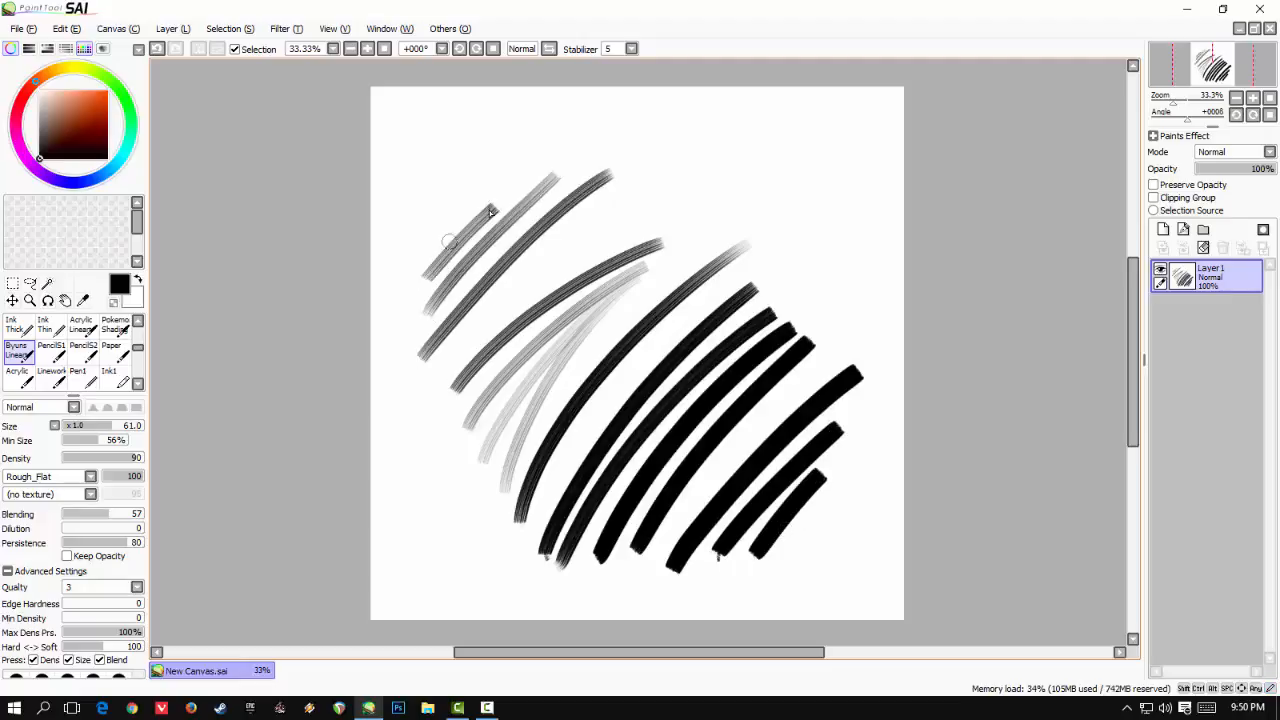
drag(421, 256, 478, 208)
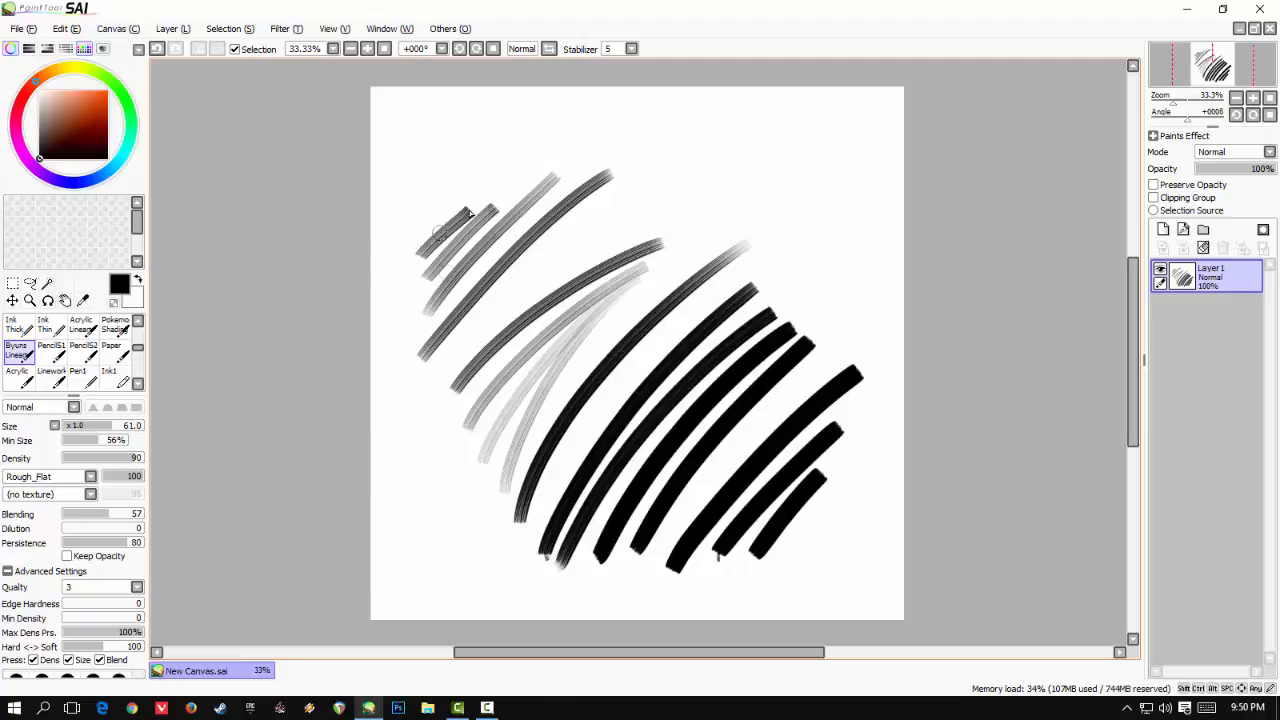
drag(414, 238, 449, 196)
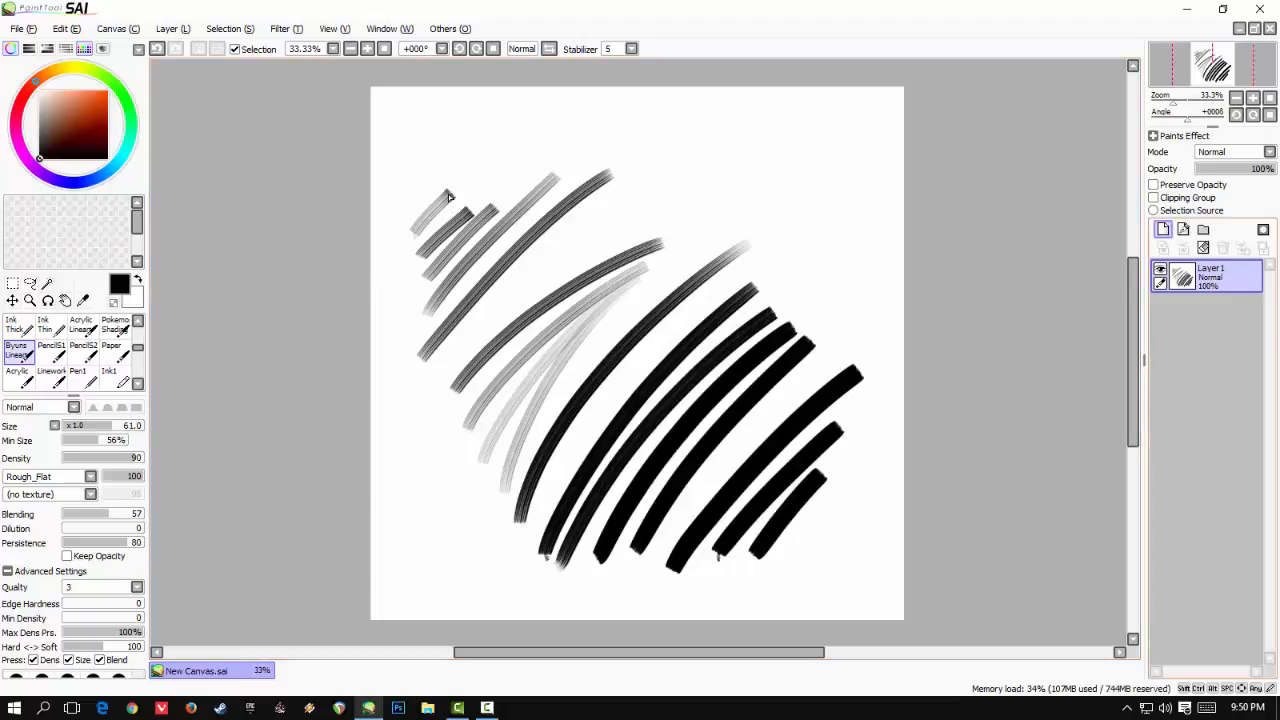
- Add a new layer and hide the layer holding the test strokes
click(1163, 230)
click(1161, 306)
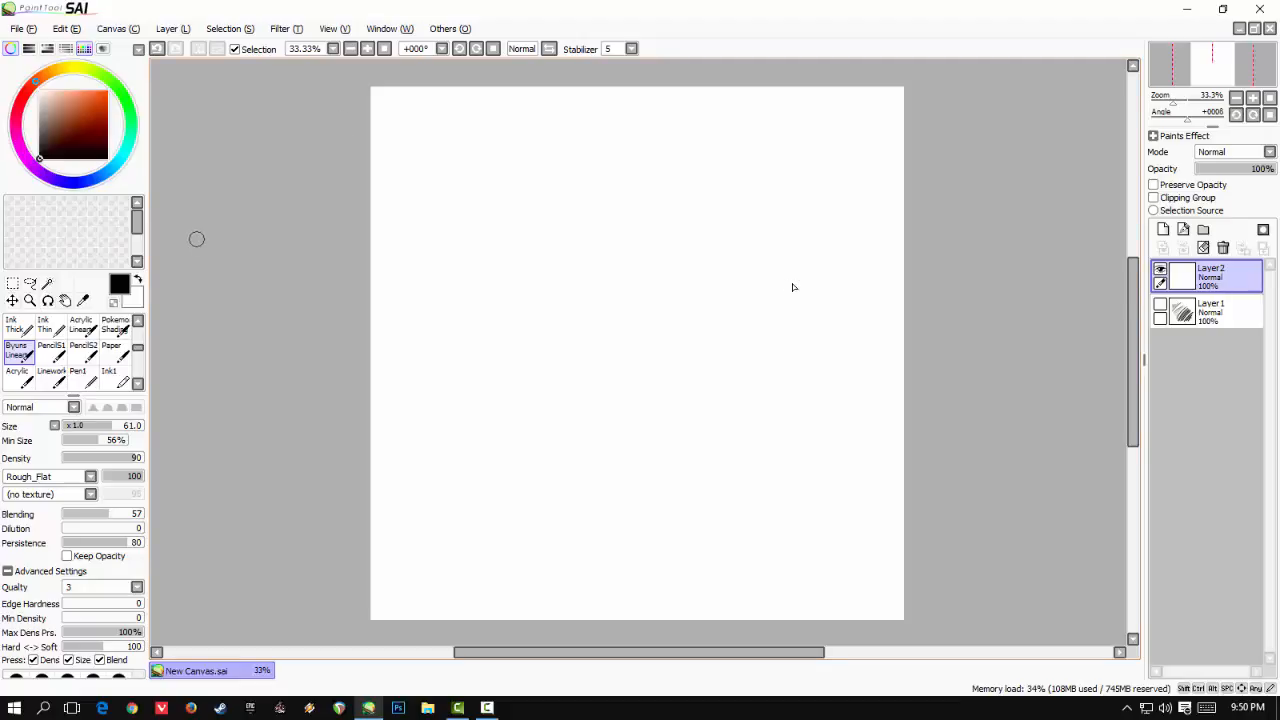
- Change the brush colour to a bright red and reduce the brush size to 19
click(26, 95)
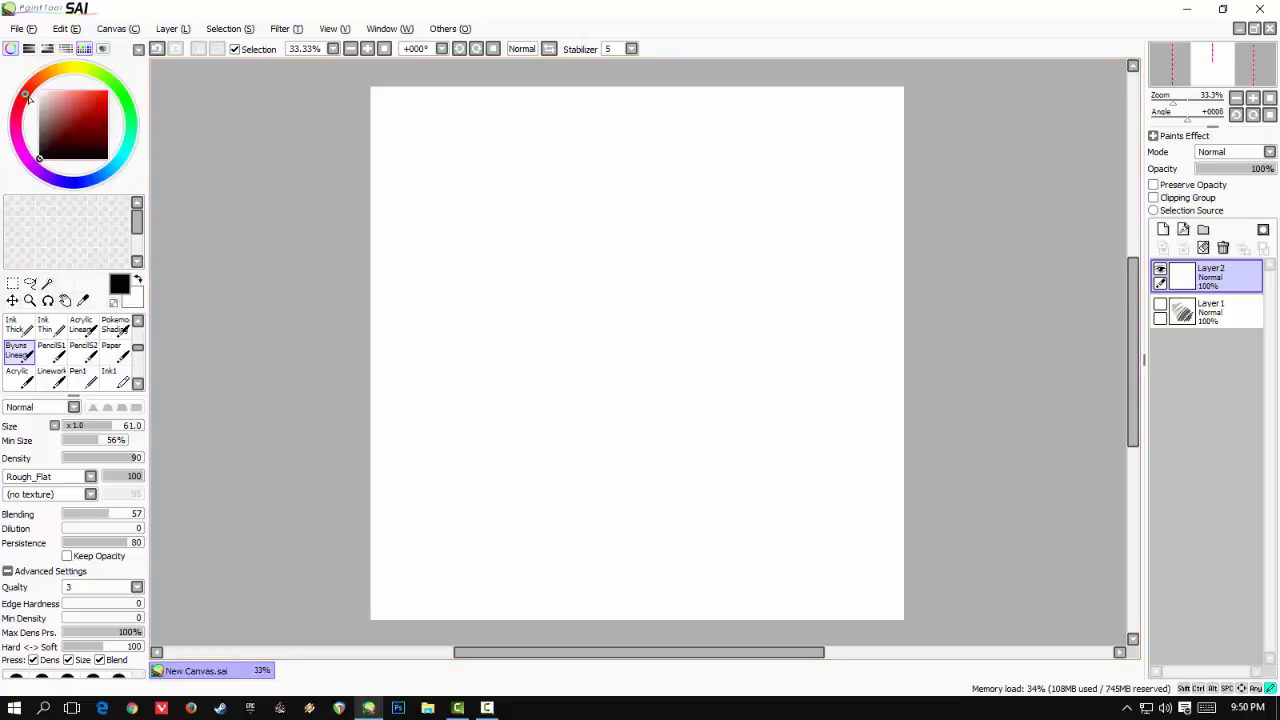
click(100, 96)
scroll(475, 282, down, 1)
scroll(475, 282, up, 2)
scroll(475, 282, down, 1)
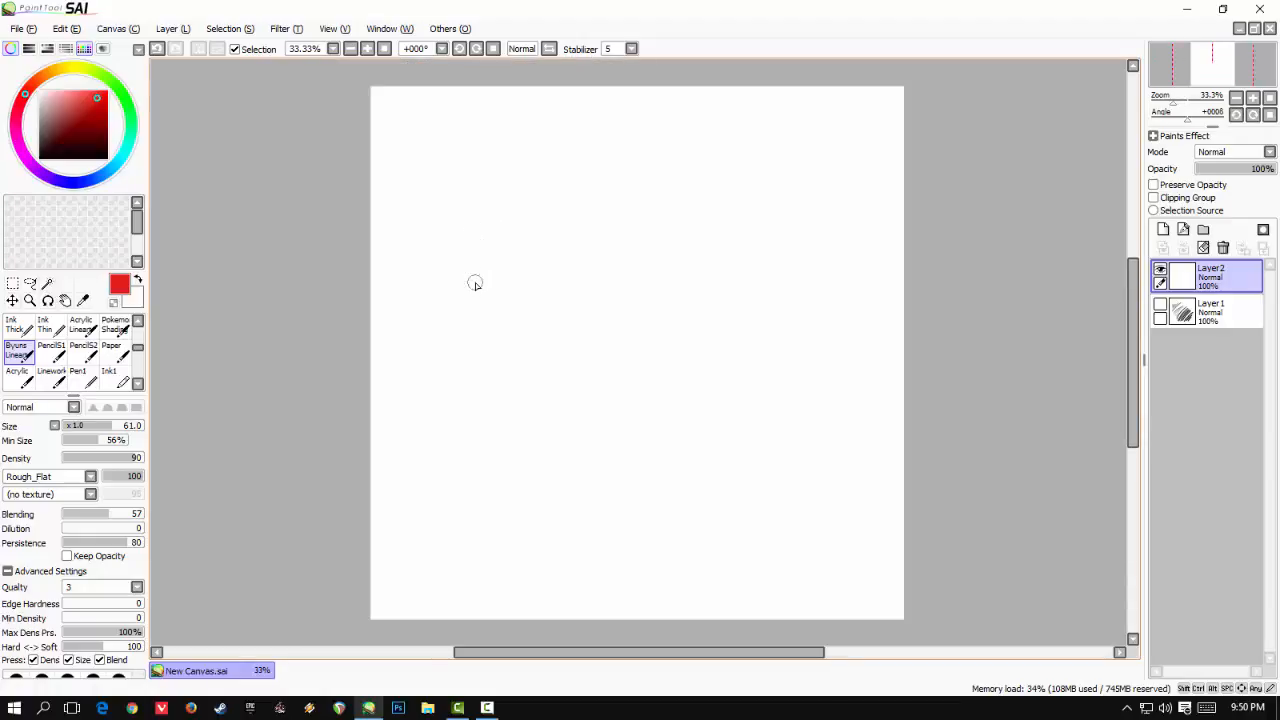
key(ctrl+alt)
mouse_move(475, 284)
mouse_down()
mouse_move(519, 271)
mouse_move(506, 267)
mouse_up()
- Sketch the face's jawline and cheek, a small mouth, one round eye and its eyebrow
mouse_move(480, 323)
mouse_down()
mouse_move(514, 409)
mouse_move(572, 418)
mouse_move(616, 470)
mouse_move(697, 420)
mouse_up()
drag(713, 308, 683, 423)
drag(608, 264, 691, 277)
key(ctrl+z)
drag(592, 420, 614, 426)
drag(612, 281, 688, 276)
key(ctrl+z)
mouse_move(615, 281)
mouse_down()
mouse_move(696, 279)
mouse_move(620, 280)
mouse_move(676, 304)
mouse_up()
key(ctrl+z)
- Sketch the fringe with long strands covering one eye and a diagonal parting above the visible eye
drag(593, 180, 592, 362)
mouse_move(463, 210)
mouse_down()
mouse_move(452, 290)
mouse_move(503, 392)
mouse_move(582, 356)
mouse_up()
drag(571, 205, 583, 338)
mouse_move(508, 328)
mouse_down()
mouse_move(499, 212)
mouse_move(530, 364)
mouse_up()
drag(598, 205, 679, 253)
drag(655, 184, 688, 306)
drag(684, 230, 688, 354)
- Sketch the ear and the side hair strands curving past it on the right of the face
drag(719, 248, 699, 361)
drag(685, 366, 704, 364)
mouse_move(716, 310)
mouse_down()
mouse_move(732, 374)
mouse_move(696, 395)
mouse_up()
key(ctrl+z)
mouse_move(742, 316)
mouse_down()
mouse_move(700, 385)
mouse_move(714, 357)
mouse_up()
key(ctrl+z)
drag(714, 221, 740, 425)
drag(770, 314, 736, 422)
key(ctrl+z)
drag(766, 256, 738, 420)
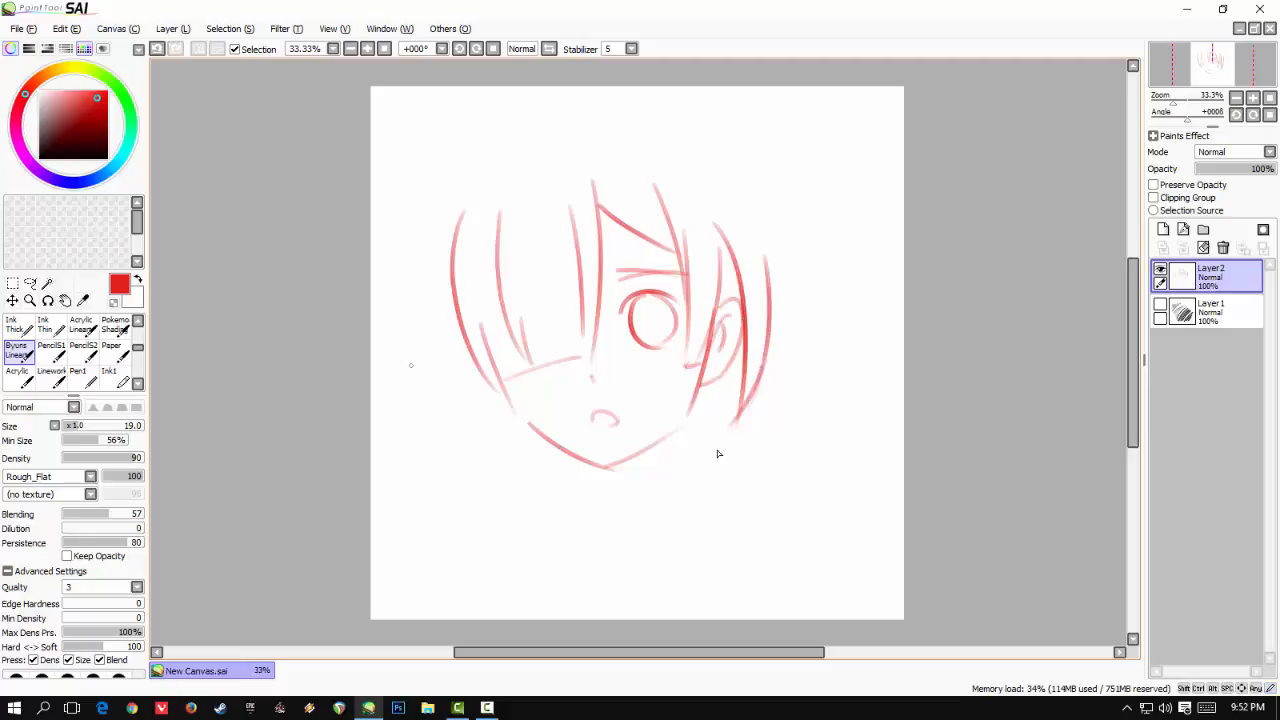
- Sketch the neck, a ruffled collar below the chin and the shoulder lines
drag(447, 333, 508, 440)
key(ctrl+z)
drag(662, 437, 651, 498)
mouse_move(570, 466)
mouse_down()
mouse_move(569, 486)
mouse_move(662, 505)
mouse_up()
drag(570, 474, 529, 492)
drag(525, 491, 512, 492)
drag(667, 511, 684, 521)
- Sketch the two slanted dress straps with scalloped frills on their outer sides
drag(494, 512, 542, 576)
mouse_move(482, 508)
mouse_down()
mouse_move(506, 535)
mouse_move(683, 579)
mouse_move(700, 529)
mouse_move(462, 512)
mouse_move(486, 569)
mouse_up()
key(ctrl+z)
mouse_move(702, 528)
mouse_down()
mouse_move(723, 552)
mouse_move(695, 583)
mouse_up()
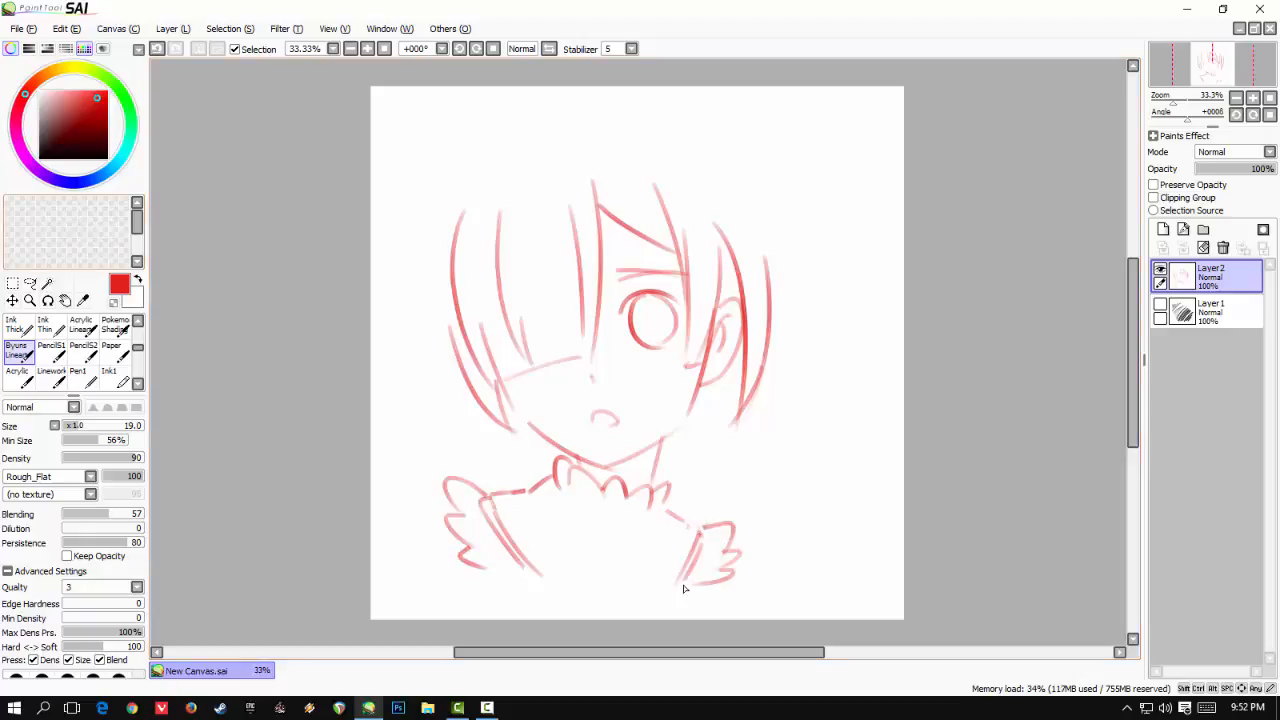
- Move the whole sketch slightly to the right and up on the canvas
click(12, 300)
drag(611, 405, 651, 400)
- Return to the lineart brush and sketch the larger outer frills beside both shoulders
click(18, 350)
mouse_move(420, 472)
mouse_down()
mouse_move(492, 500)
mouse_move(446, 540)
mouse_move(476, 570)
mouse_up()
drag(778, 520, 800, 578)
key(ctrl+z)
- Sketch a ribbon bow with two hanging tails at the centre of the chest below the collar
mouse_move(634, 516)
mouse_down()
mouse_move(656, 540)
mouse_move(670, 526)
mouse_up()
mouse_move(614, 502)
mouse_down()
mouse_move(652, 543)
mouse_move(626, 577)
mouse_up()
mouse_move(656, 542)
mouse_down()
mouse_move(629, 576)
mouse_move(610, 549)
mouse_up()
drag(644, 546, 621, 567)
drag(655, 542, 692, 582)
key(ctrl+z)
drag(660, 538, 692, 583)
mouse_move(663, 543)
mouse_down()
mouse_move(696, 565)
mouse_move(644, 599)
mouse_up()
mouse_move(648, 552)
mouse_down()
mouse_move(638, 590)
mouse_move(668, 596)
mouse_up()
- Sketch the lower hair ends and the outer hair contours on both sides of the head
mouse_move(698, 452)
mouse_down()
mouse_move(752, 408)
mouse_move(744, 438)
mouse_up()
mouse_move(512, 386)
mouse_down()
mouse_move(544, 438)
mouse_move(591, 450)
mouse_up()
drag(510, 168, 548, 437)
key(ctrl+z)
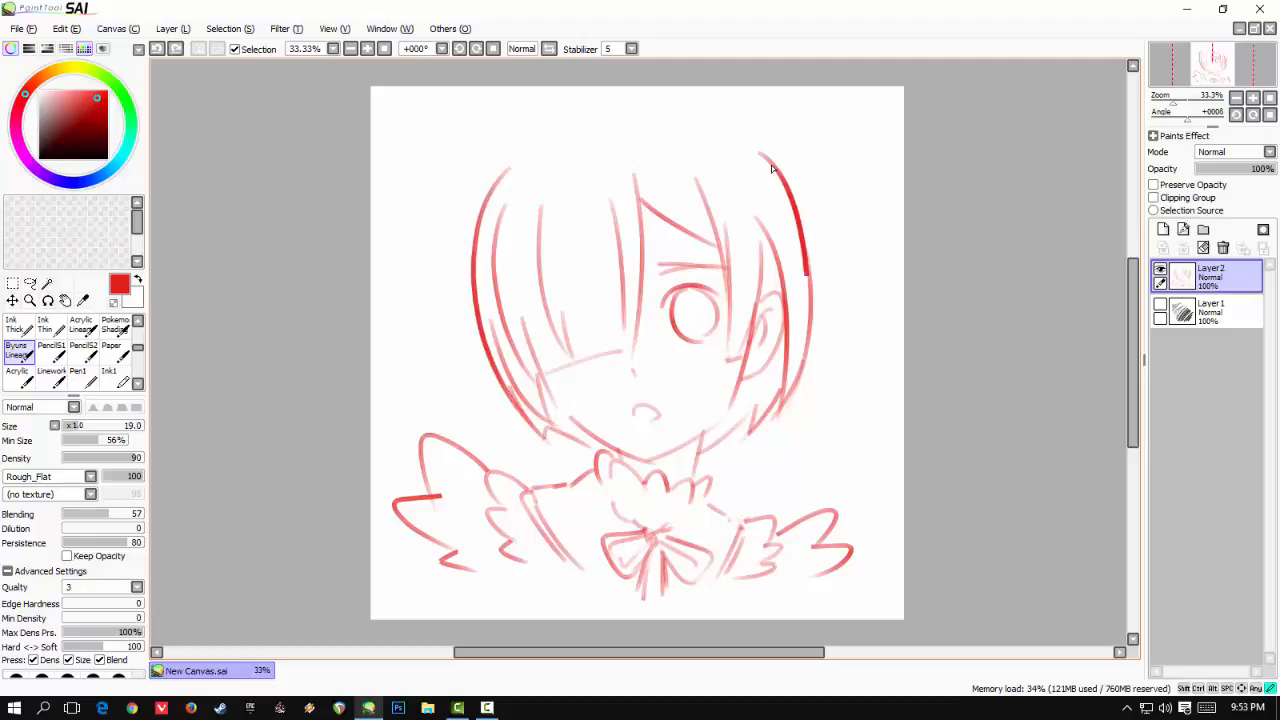
drag(766, 154, 806, 356)
key(ctrl+z)
drag(781, 165, 808, 355)
- Sketch a star-shaped flower ornament on each side of the head at the headband's ends
mouse_move(545, 148)
mouse_down()
mouse_move(753, 158)
mouse_move(753, 135)
mouse_move(486, 231)
mouse_up()
key(ctrl+z)
key(ctrl+z)
mouse_move(475, 178)
mouse_down()
mouse_move(495, 176)
mouse_move(484, 172)
mouse_move(489, 196)
mouse_up()
key(ctrl+z)
key(ctrl+z)
mouse_move(476, 186)
mouse_down()
mouse_move(507, 203)
mouse_move(491, 188)
mouse_up()
key(ctrl+z)
key(ctrl+z)
drag(477, 188, 492, 204)
drag(790, 154, 817, 180)
drag(791, 153, 787, 168)
drag(818, 181, 777, 191)
- Scale the sketch down slightly and shift it downward with a free transform
key(ctrl+f)
key(ctrl+z)
key(ctrl+t)
drag(391, 598, 417, 575)
drag(604, 426, 606, 455)
key(Return)
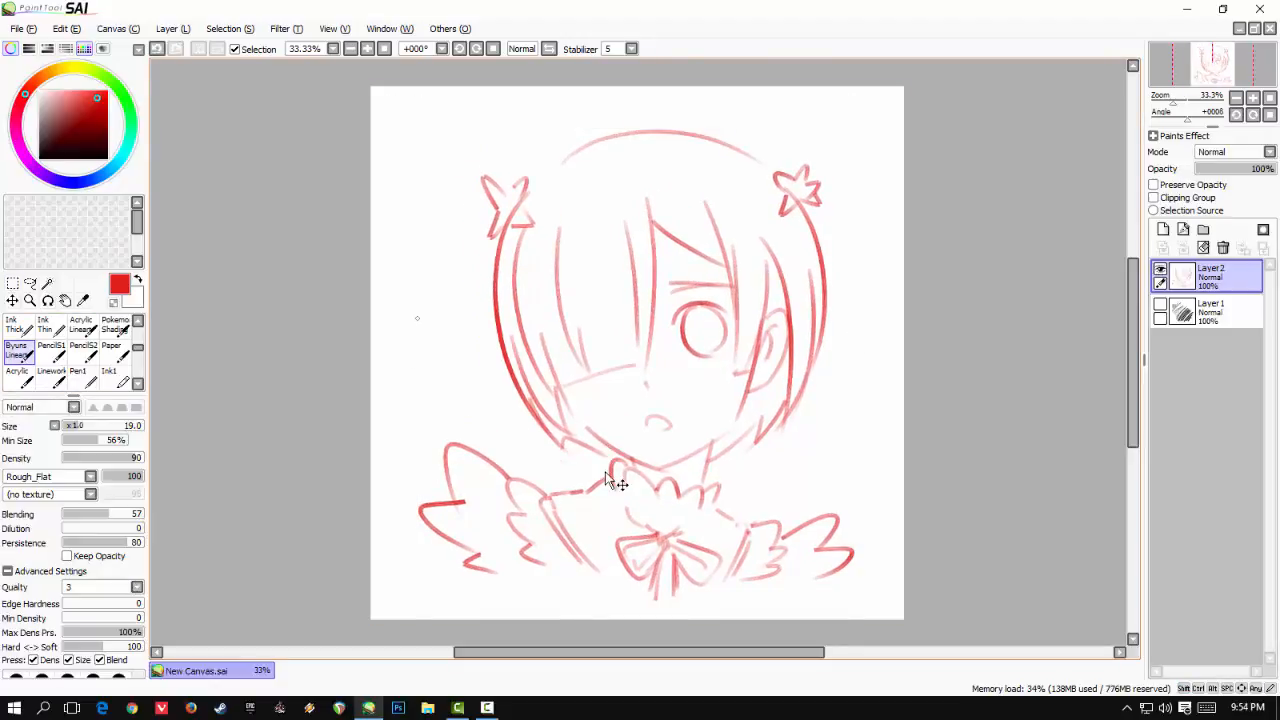
- Sketch two star-shaped flowers at the top of the headband
key(ctrl+z)
drag(597, 128, 614, 124)
drag(616, 125, 620, 135)
mouse_move(598, 130)
mouse_down()
mouse_move(622, 143)
mouse_move(709, 126)
mouse_move(692, 126)
mouse_up()
drag(696, 134, 680, 160)
drag(706, 128, 726, 140)
- Sketch a further star-shaped flower on each sloping side of the headband
mouse_move(540, 138)
mouse_down()
mouse_move(528, 166)
mouse_move(572, 142)
mouse_move(566, 182)
mouse_up()
mouse_move(750, 150)
mouse_down()
mouse_move(770, 130)
mouse_move(777, 165)
mouse_move(744, 154)
mouse_up()
key(ctrl+z)
drag(750, 162, 779, 164)
key(ctrl+z)
key(ctrl+z)
key(ctrl+z)
- Draw the headband segments joining the flowers
drag(712, 138, 746, 150)
mouse_move(621, 135)
mouse_down()
mouse_move(662, 132)
mouse_move(664, 145)
mouse_up()
drag(564, 167, 593, 160)
- Add two long strands to the fringe and a crossed hair clip above the visible eye
mouse_move(522, 192)
mouse_down()
mouse_move(547, 182)
mouse_move(578, 324)
mouse_up()
drag(576, 202, 592, 338)
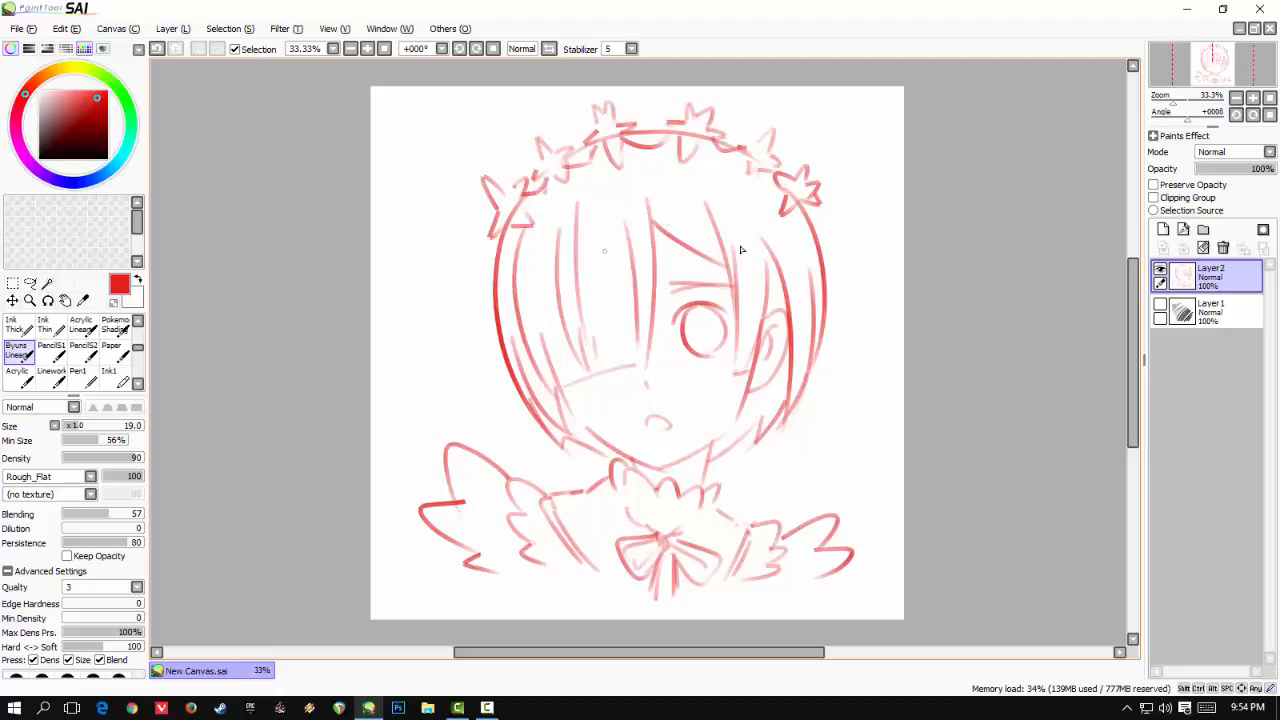
mouse_move(710, 183)
mouse_down()
mouse_move(670, 232)
mouse_move(732, 221)
mouse_up()
- Sketch a looped ribbon with two long hanging tails on the right side of the hair
mouse_move(810, 252)
mouse_down()
mouse_move(806, 269)
mouse_move(824, 266)
mouse_move(811, 298)
mouse_move(818, 284)
mouse_up()
key(ctrl+z)
key(ctrl+z)
key(ctrl+z)
mouse_move(819, 274)
mouse_down()
mouse_move(840, 301)
mouse_move(828, 271)
mouse_up()
drag(818, 258, 822, 446)
drag(826, 272, 876, 416)
key(ctrl+z)
drag(827, 290, 842, 440)
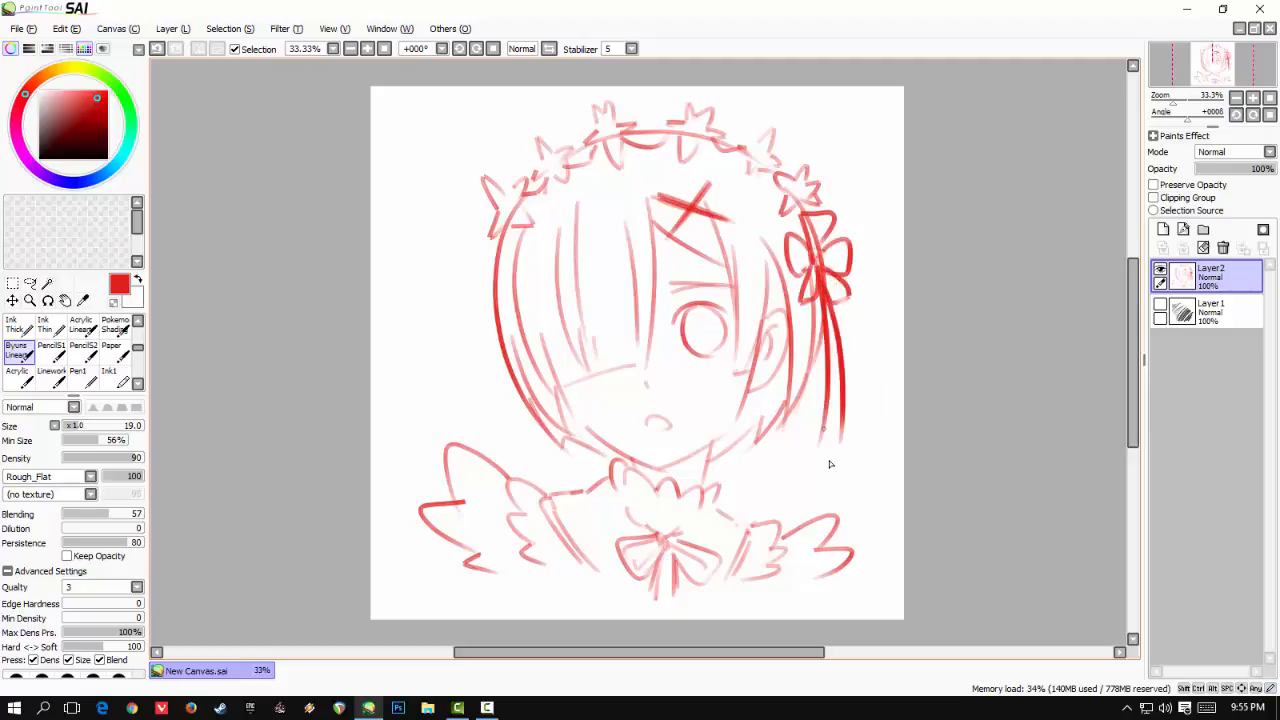
- Undo the last stroke, and sketch the pupil rings inside the visible eye and a small mark beneath the mouth
key(ctrl+z)
mouse_move(702, 319)
mouse_down()
mouse_move(698, 329)
mouse_move(709, 324)
mouse_up()
mouse_move(693, 319)
mouse_down()
mouse_move(692, 336)
mouse_move(718, 329)
mouse_up()
scroll(634, 477, up, 3)
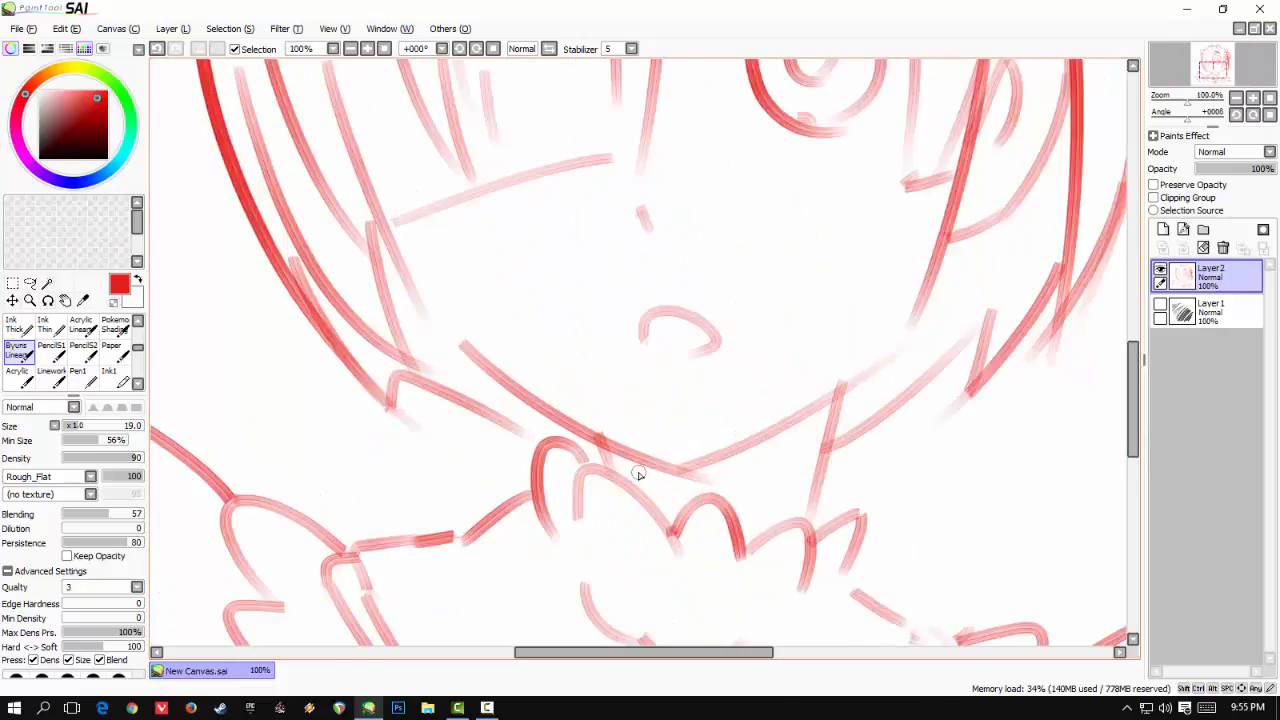
scroll(679, 377, down, 1)
scroll(679, 377, down, 2)
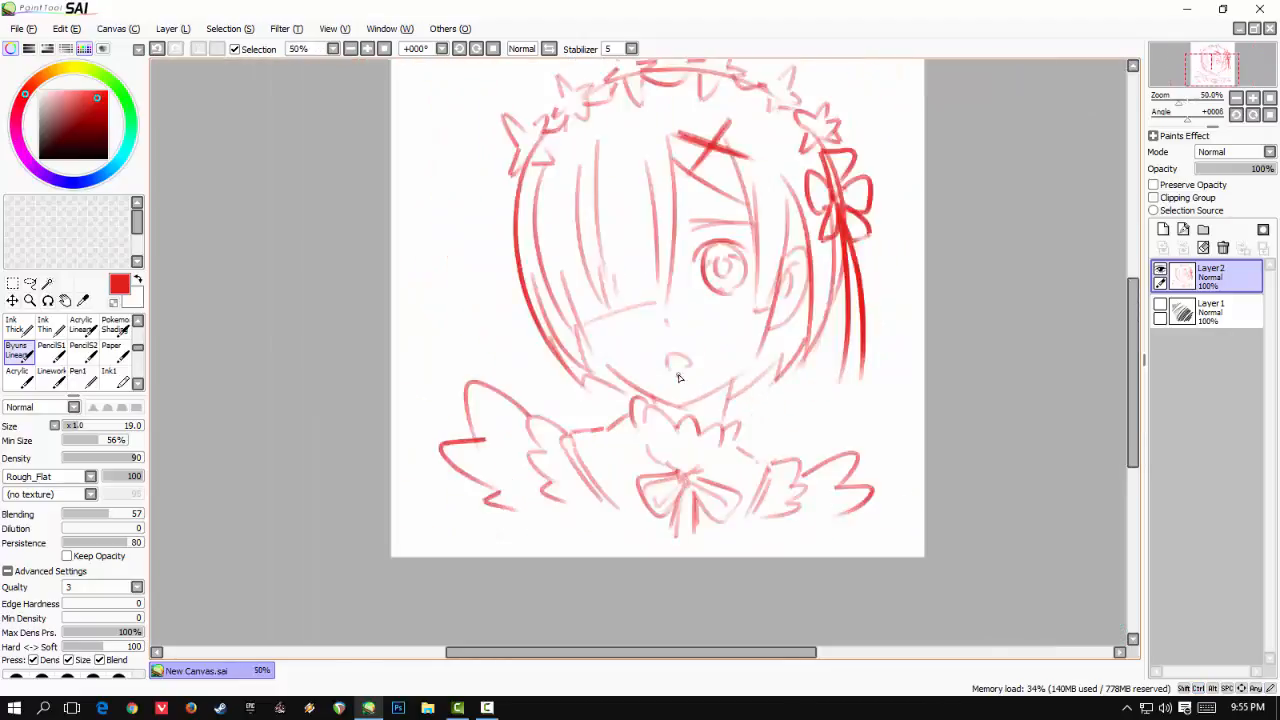
drag(612, 335, 582, 390)
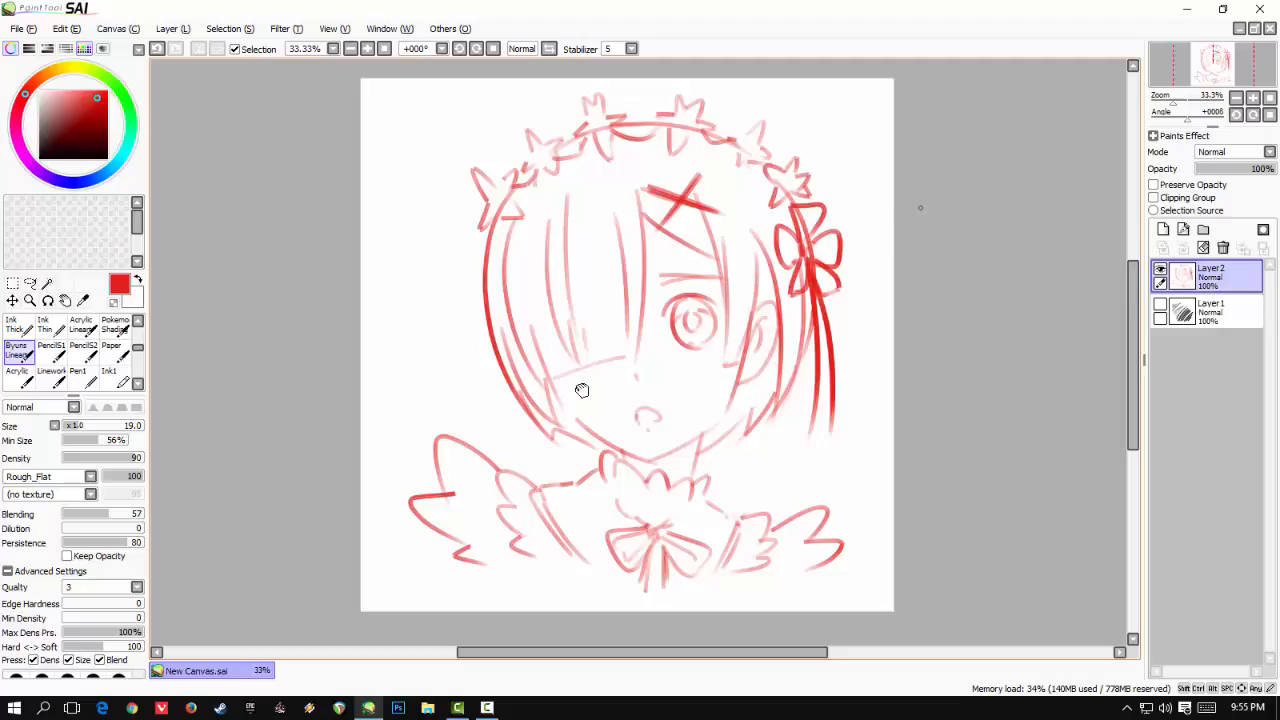
- Add a new layer on top, and name the portrait's layer Sketch with its opacity lowered to 21%
click(1163, 230)
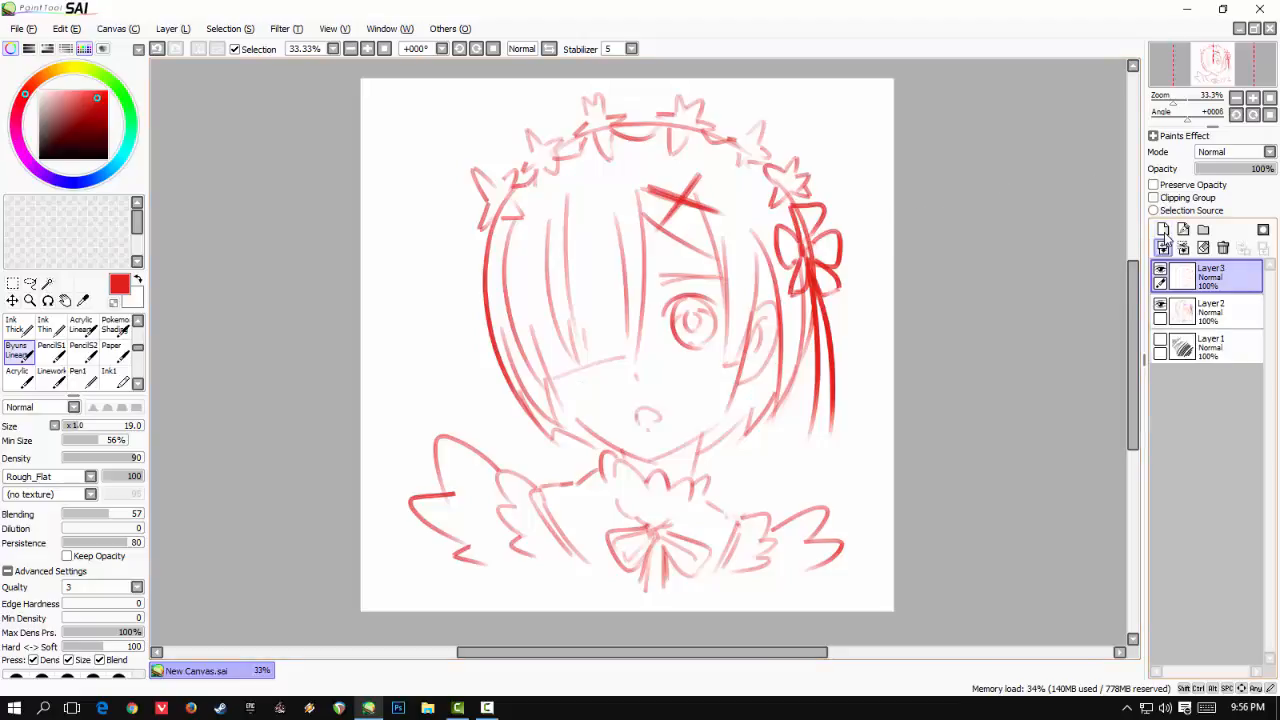
click(1199, 314)
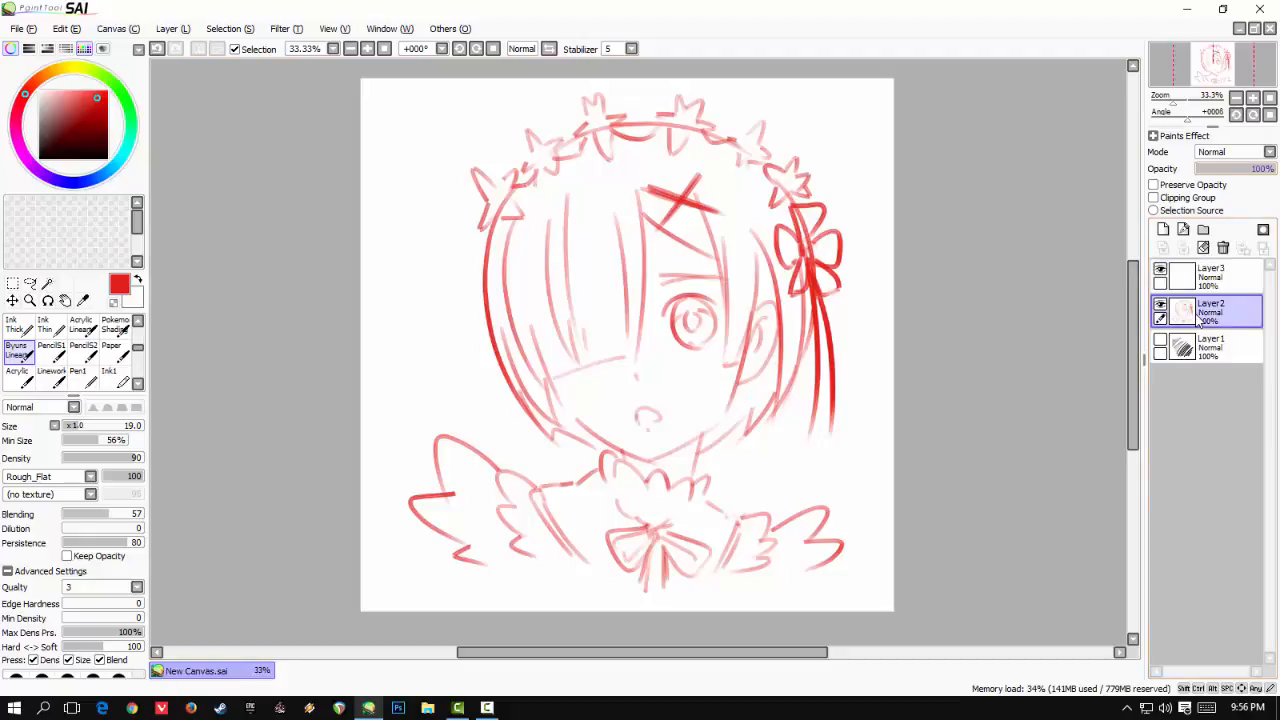
shift+click(1198, 320)
double_click(1211, 304)
text(Sketch)
key(Return)
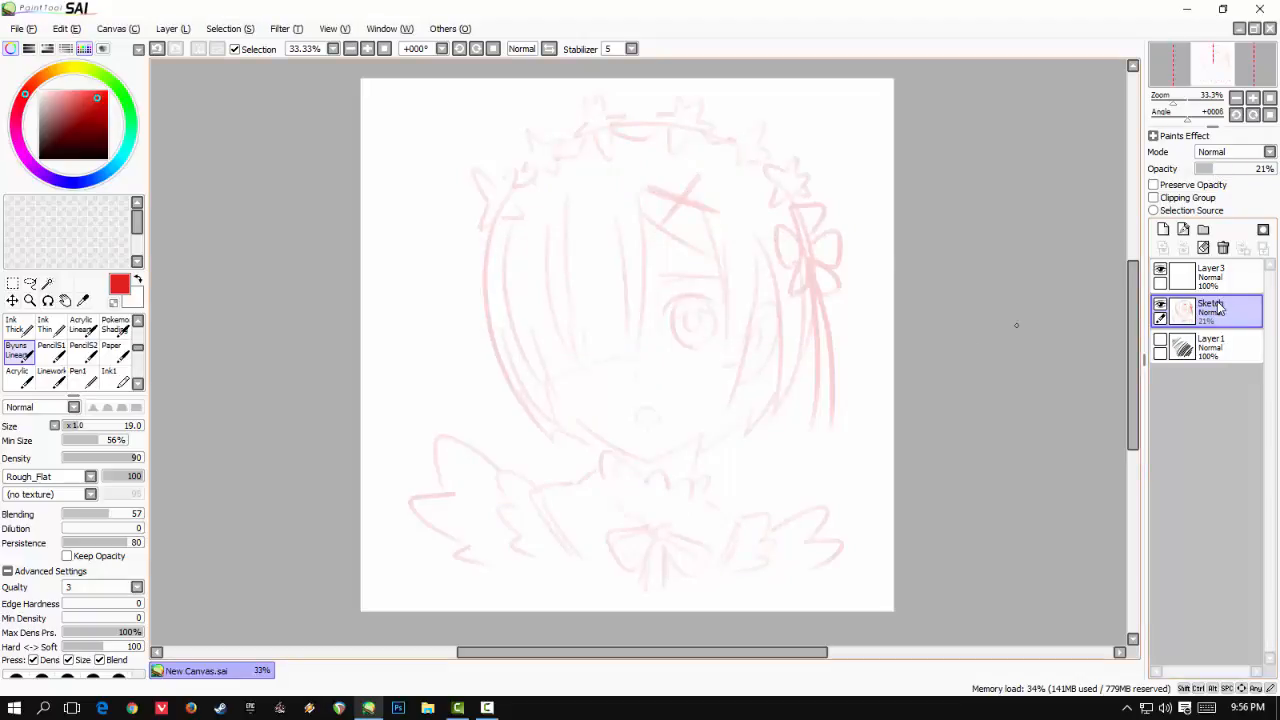
- Rename the empty top layer Lineart and choose a near-black brush colour
double_click(1210, 275)
text(Lineart)
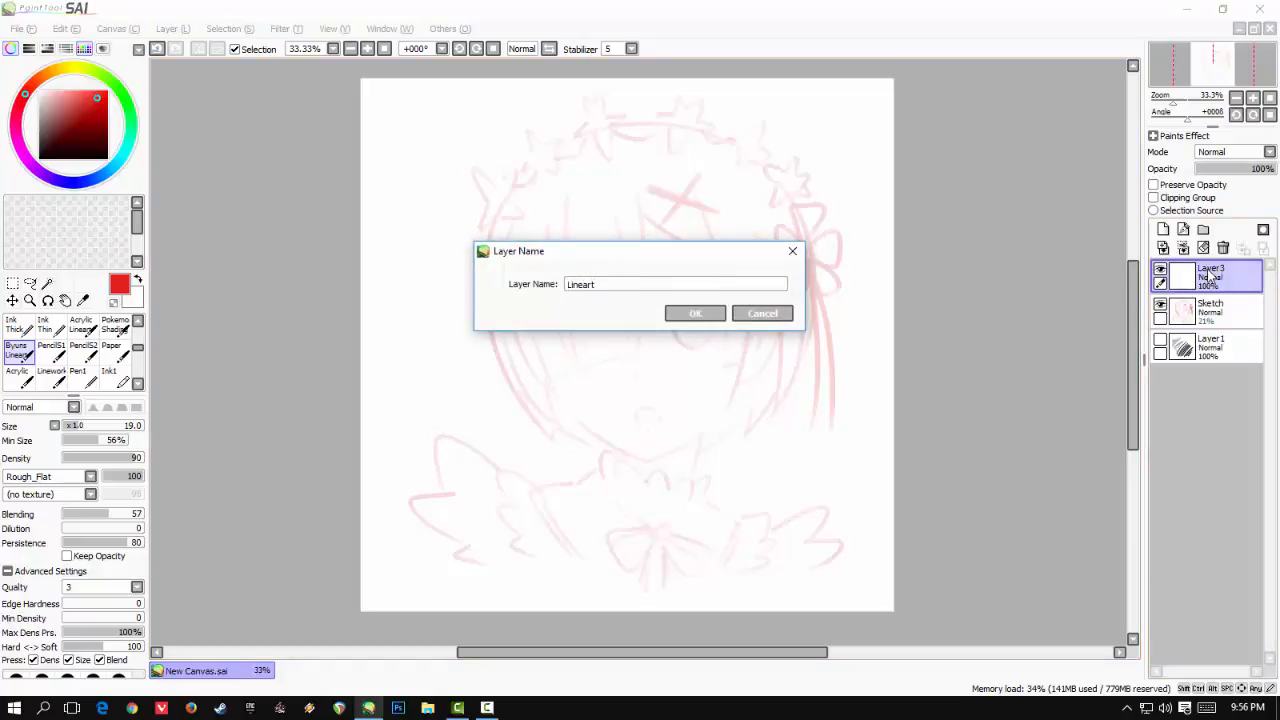
key(Return)
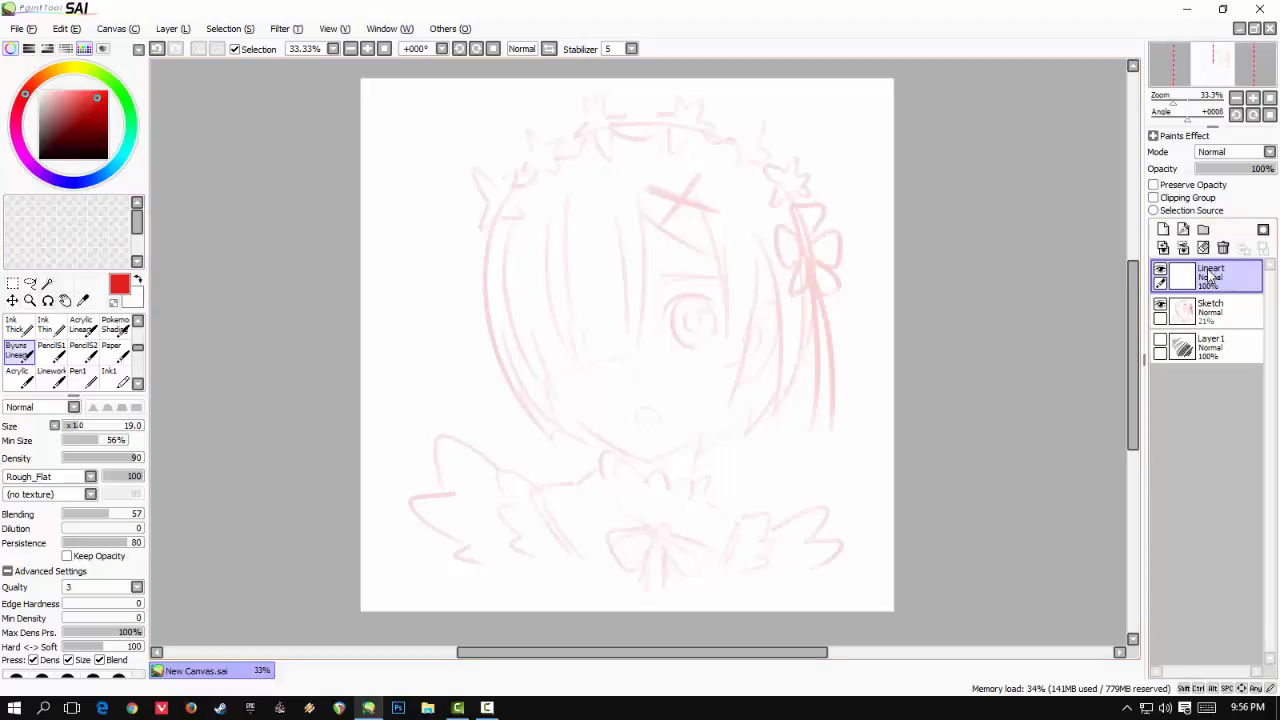
click(45, 153)
click(43, 152)
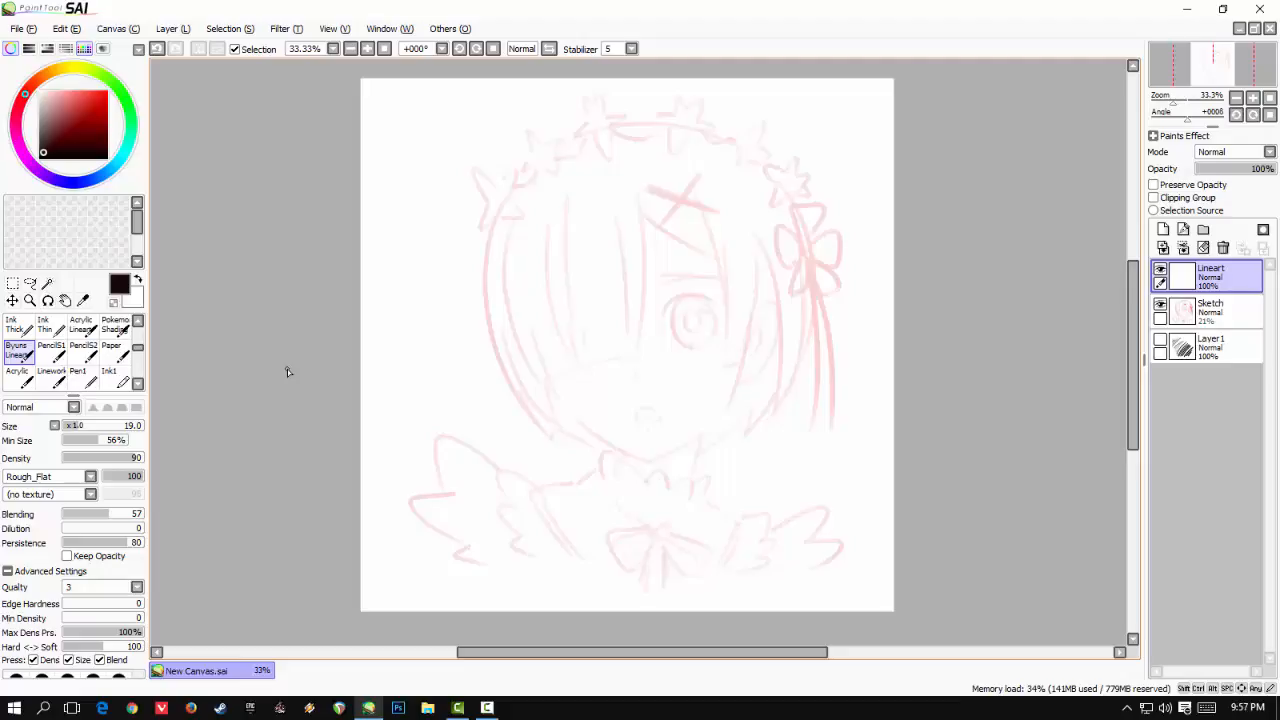
- Ink both sides of the jaw from the cheeks to the pointed chin, following the sketch
scroll(287, 369, up, 3)
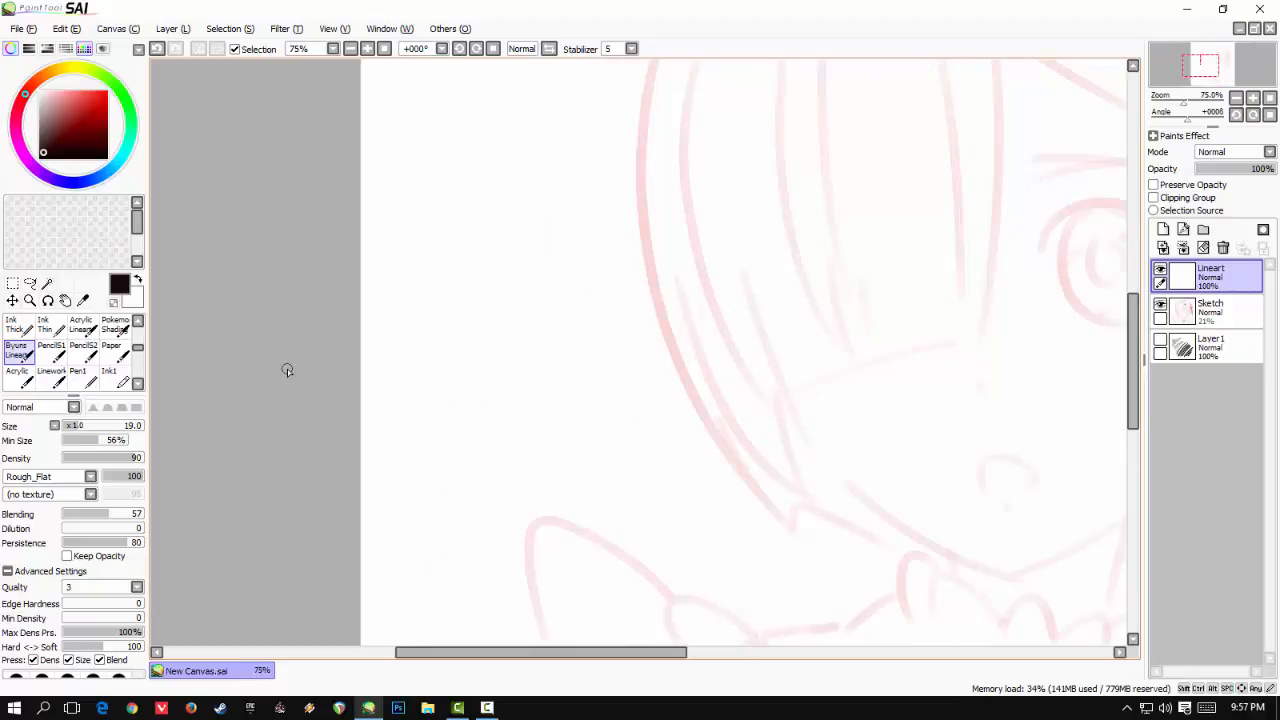
drag(670, 288, 420, 332)
drag(534, 342, 492, 338)
drag(570, 426, 531, 326)
mouse_move(450, 345)
mouse_down()
mouse_move(486, 406)
mouse_move(682, 512)
mouse_up()
drag(828, 400, 675, 512)
key(ctrl+z)
mouse_move(828, 399)
mouse_down()
mouse_move(671, 511)
mouse_move(684, 514)
mouse_up()
drag(781, 407, 762, 433)
drag(861, 316, 795, 464)
key(ctrl+z)
drag(843, 350, 770, 480)
key(ctrl+z)
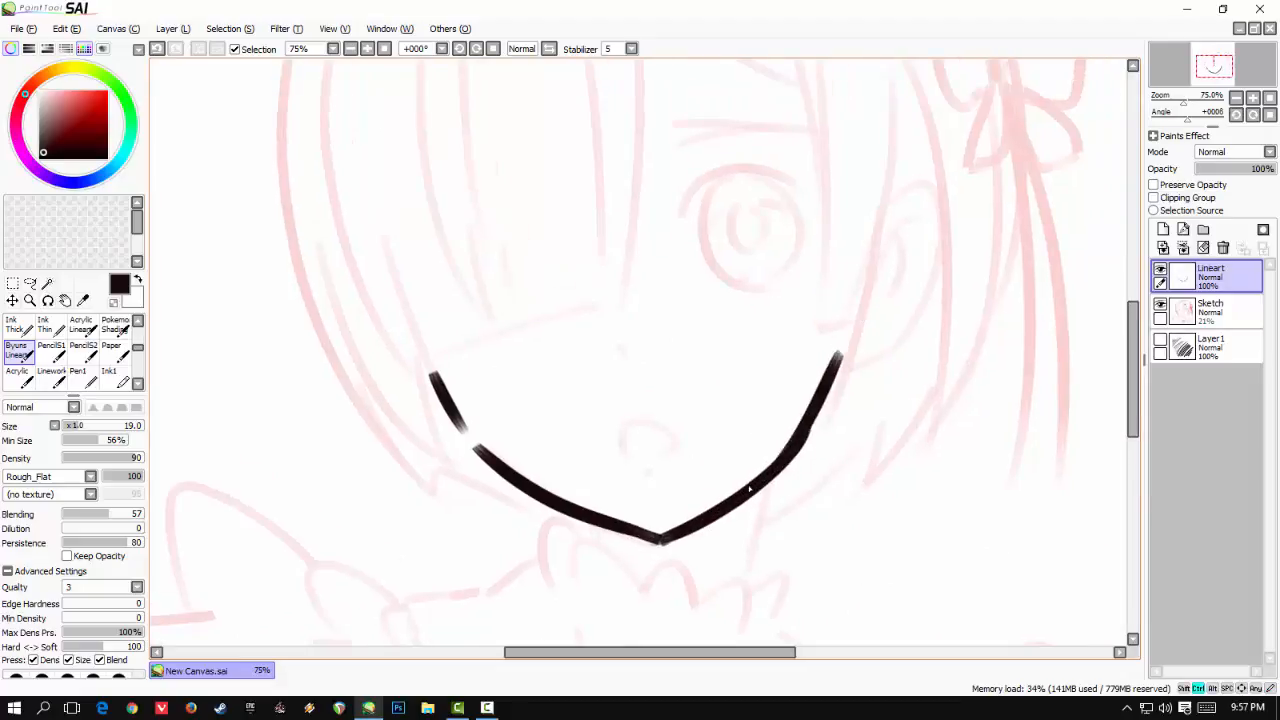
- Redraw the chin and the jaw on the ear side, and close the gap in the opposite cheek line
key(ctrl+z)
key(ctrl+z)
key(ctrl+y)
mouse_move(820, 432)
mouse_down()
mouse_move(614, 549)
mouse_move(634, 555)
mouse_up()
key(ctrl+z)
drag(853, 351, 803, 465)
key(ctrl+z)
drag(848, 374, 790, 477)
key(ctrl+z)
key(ctrl+z)
drag(439, 389, 504, 475)
key(ctrl+z)
mouse_move(608, 535)
mouse_down()
mouse_move(637, 547)
mouse_move(684, 532)
mouse_move(655, 546)
mouse_up()
key(ctrl+z)
key(ctrl+z)
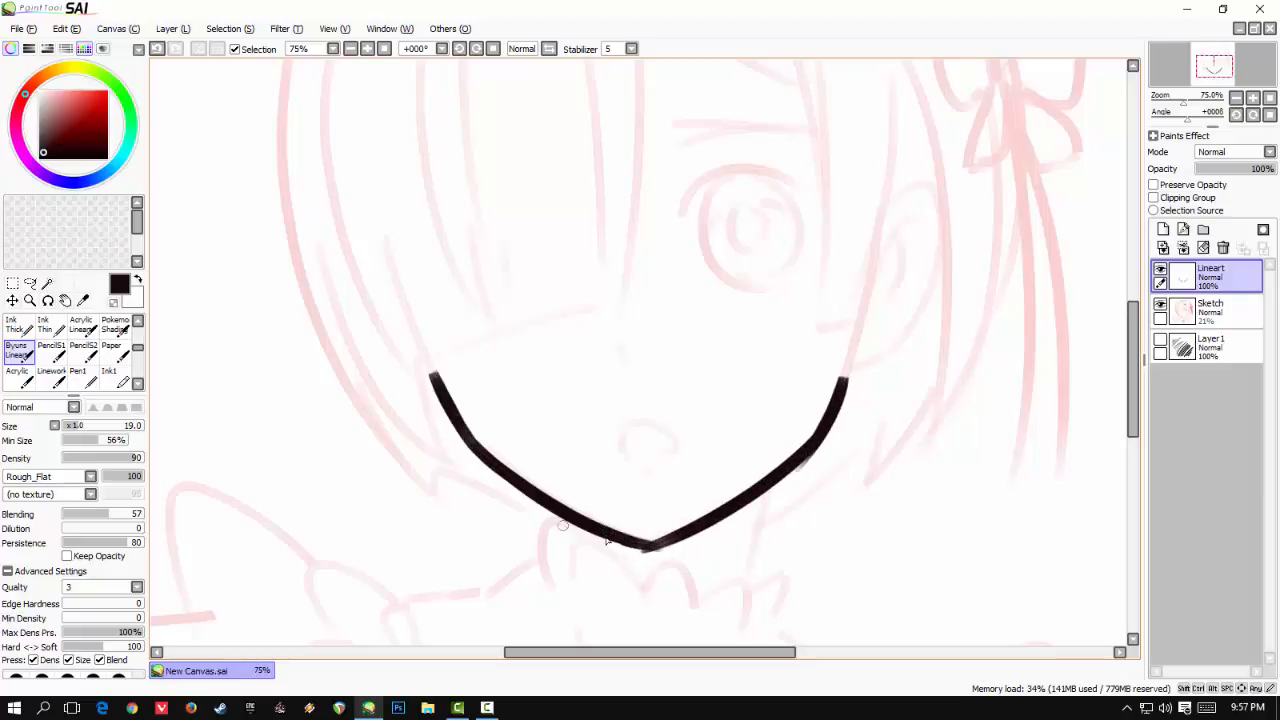
- Ink the outer outline of the ear and join its lobe to the jaw
drag(811, 345, 735, 386)
drag(813, 250, 820, 394)
drag(822, 380, 767, 424)
key(ctrl+z)
key(ctrl+z)
mouse_move(813, 249)
mouse_down()
mouse_move(864, 304)
mouse_move(793, 421)
mouse_move(768, 429)
mouse_up()
drag(771, 429, 820, 387)
- Ink the eyebrow as two tapering curves that meet at its outer end, using brush size 12
drag(562, 293, 591, 337)
mouse_move(625, 210)
mouse_down()
mouse_move(774, 213)
mouse_move(763, 230)
mouse_move(776, 214)
mouse_up()
key(ctrl+z)
drag(634, 234, 778, 215)
key(ctrl+z)
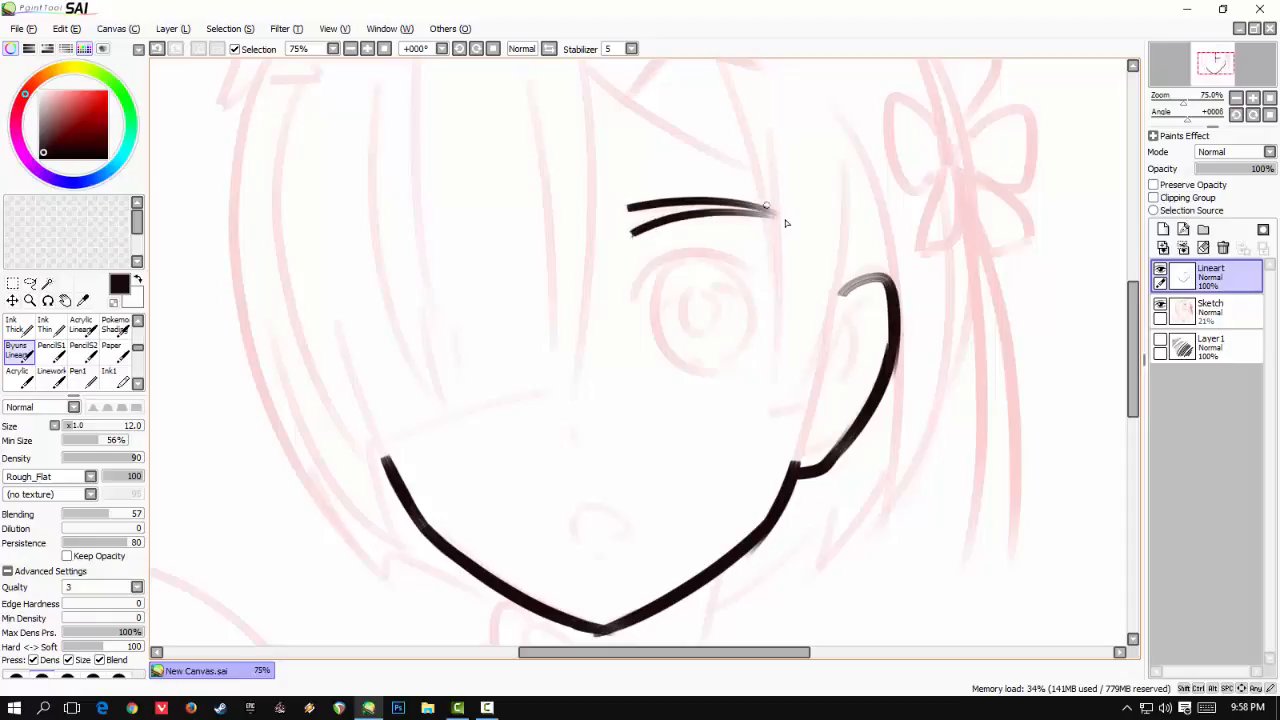
scroll(714, 214, up, 1)
key(ctrl+z)
drag(658, 210, 860, 186)
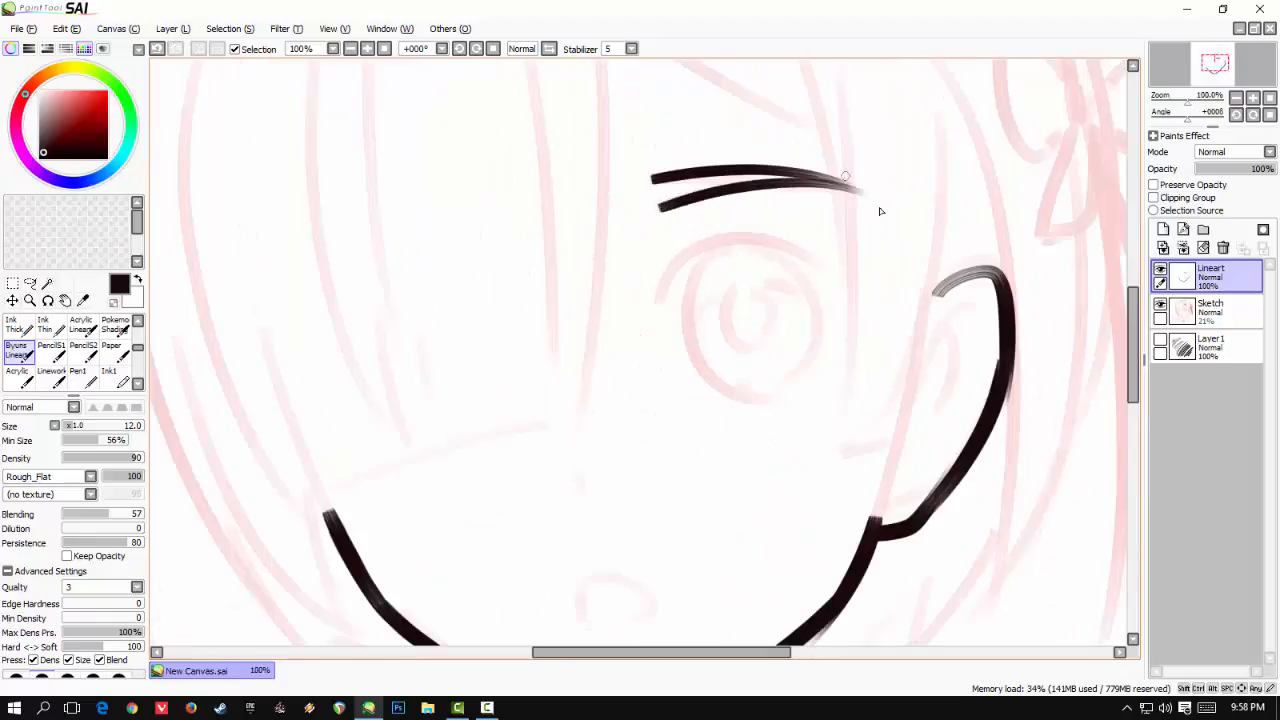
key(ctrl+z)
drag(663, 203, 862, 190)
- Close the eyebrow's inner end and ink the curved upper eyelid with brush size 14
drag(665, 383, 657, 300)
drag(767, 257, 788, 239)
mouse_move(656, 220)
mouse_down()
mouse_move(829, 194)
mouse_move(736, 140)
mouse_up()
key(ctrl+z)
key(ctrl+z)
drag(655, 224, 848, 214)
key(ctrl+z)
drag(661, 174, 829, 184)
key(ctrl+z)
mouse_move(654, 236)
mouse_down()
mouse_move(840, 200)
mouse_move(820, 186)
mouse_move(631, 290)
mouse_move(784, 217)
mouse_up()
key(ctrl+z)
drag(622, 287, 704, 211)
key(ctrl+z)
mouse_move(624, 287)
mouse_down()
mouse_move(775, 216)
mouse_move(812, 217)
mouse_up()
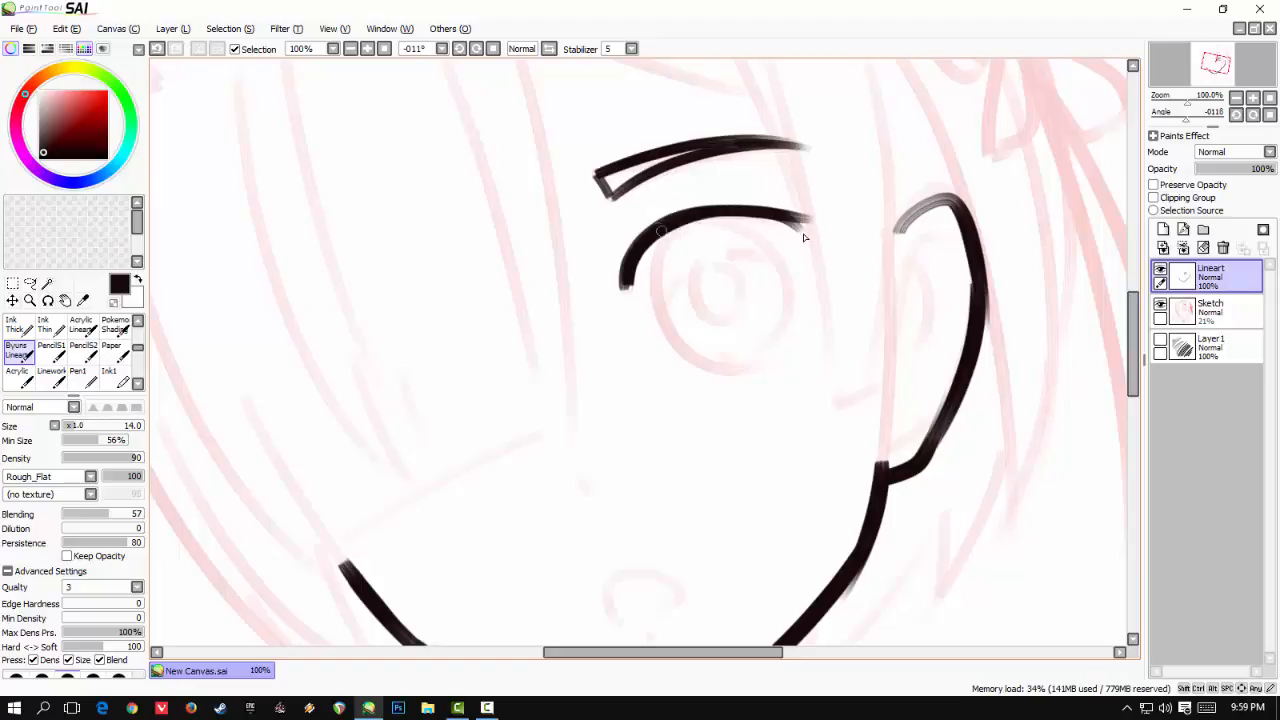
- Ink the iris outline and short eyelashes on the visible eye
key(ctrl+z)
drag(781, 201, 717, 94)
mouse_move(669, 235)
mouse_down()
mouse_move(609, 197)
mouse_move(614, 245)
mouse_up()
mouse_move(640, 271)
mouse_down()
mouse_move(553, 128)
mouse_move(655, 245)
mouse_up()
key(ctrl+z)
key(ctrl+z)
- Ink the nose as a tiny slanted mark with brush size 8
drag(462, 389, 470, 399)
key(ctrl+z)
drag(462, 388, 470, 399)
key(ctrl+z)
drag(550, 344, 542, 344)
drag(465, 390, 472, 400)
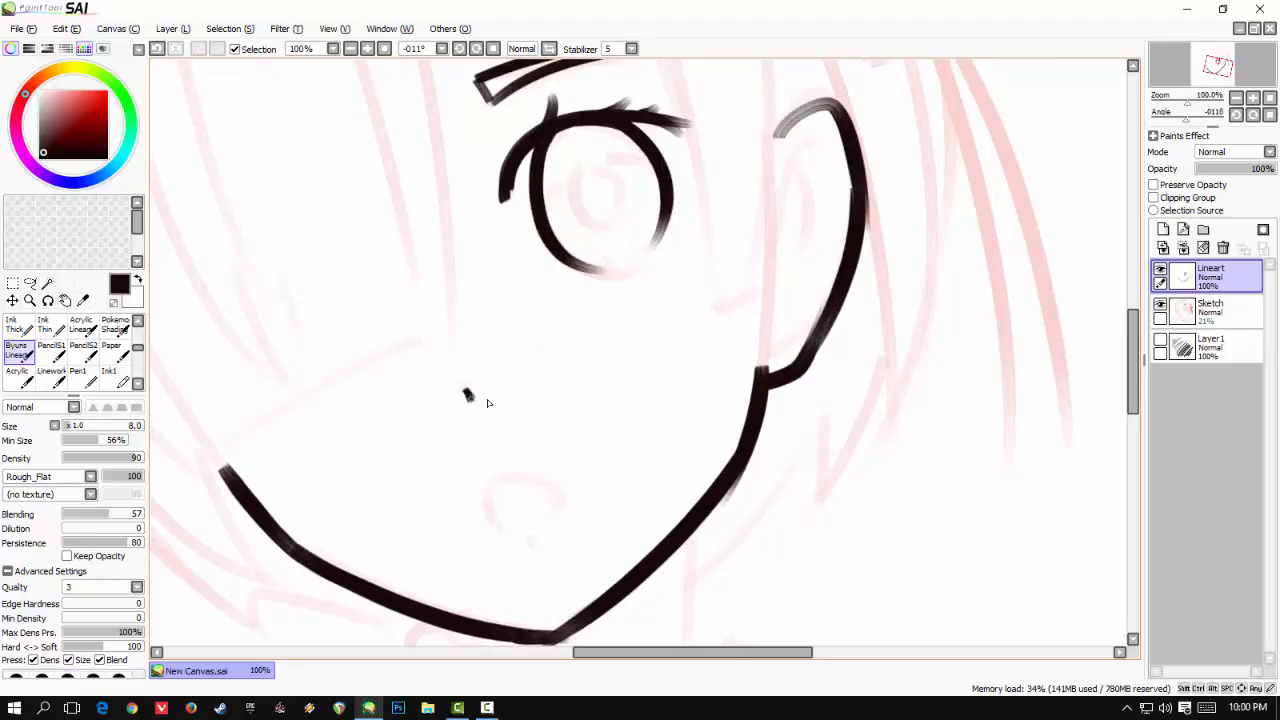
- Ink the small open mouth and the short lower-lip mark beneath it
key(ctrl+z)
mouse_move(489, 522)
mouse_down()
mouse_move(575, 505)
mouse_move(548, 517)
mouse_up()
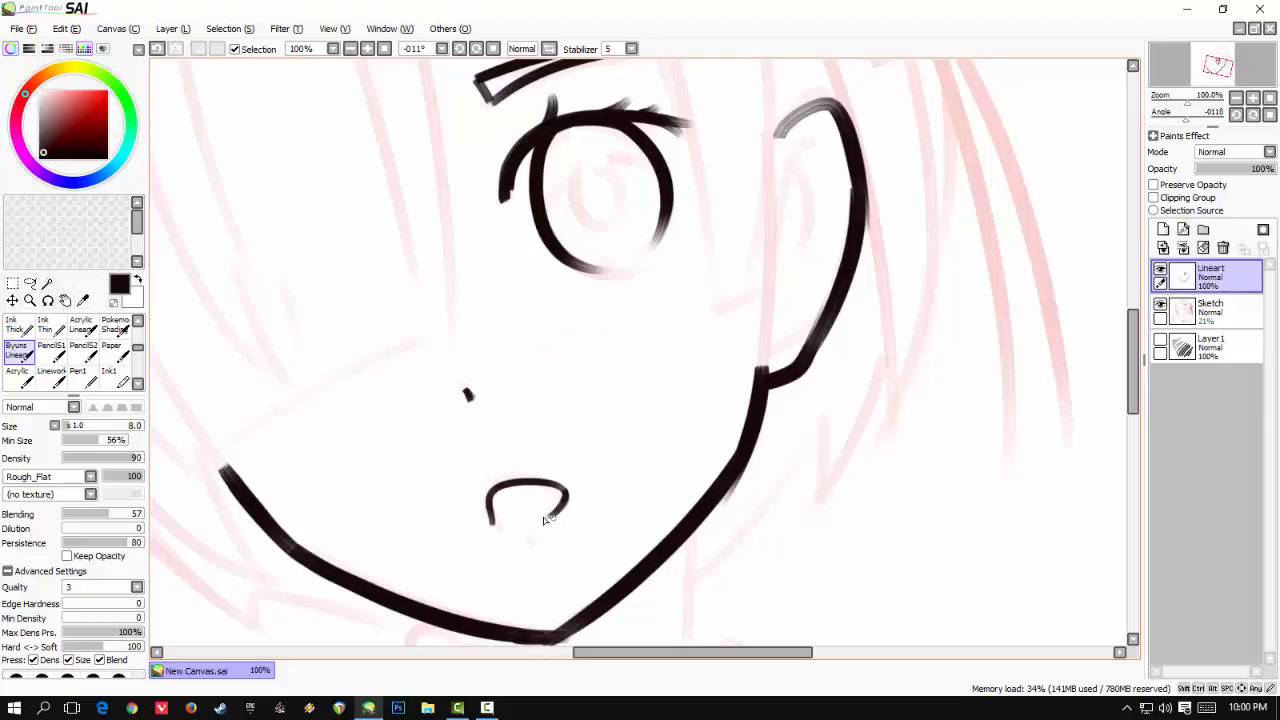
mouse_move(382, 327)
mouse_down()
mouse_move(508, 354)
mouse_move(450, 307)
mouse_up()
drag(588, 516, 606, 510)
key(ctrl+z)
drag(538, 264, 551, 289)
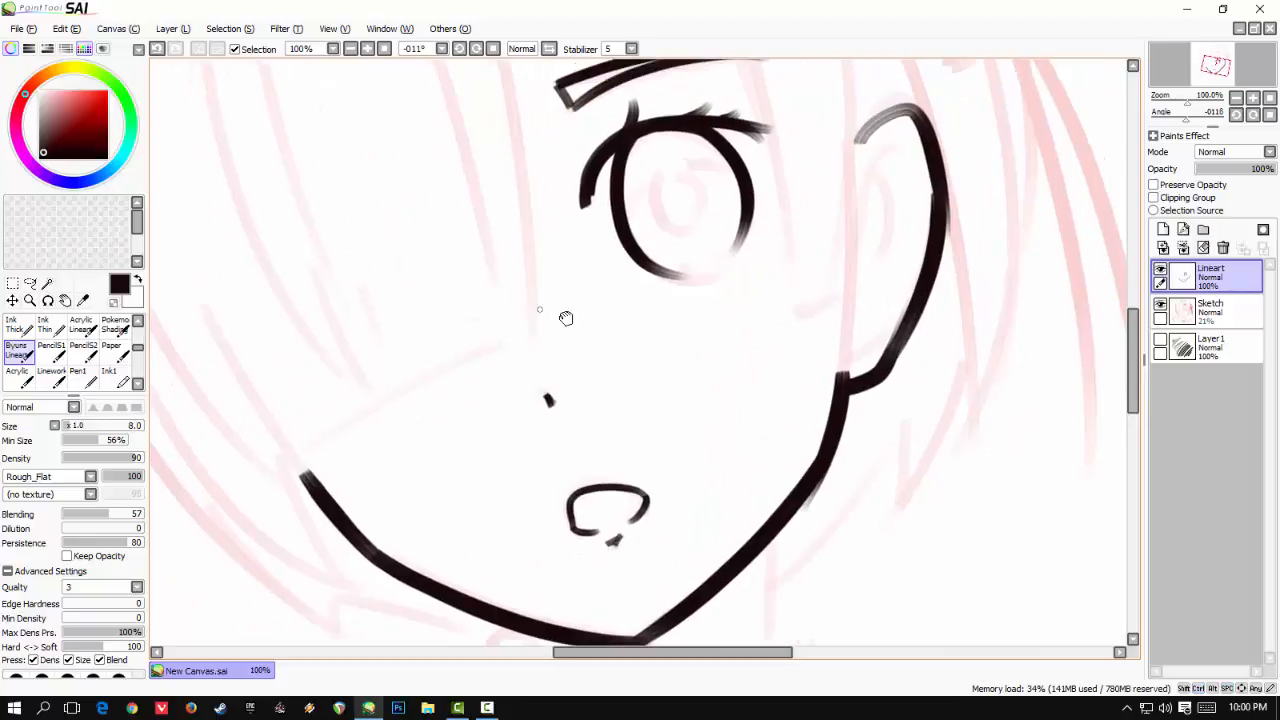
- Straighten the canvas rotation and touch up the tip of the chin
key(Home)
scroll(562, 351, up, 3)
drag(616, 474, 414, 300)
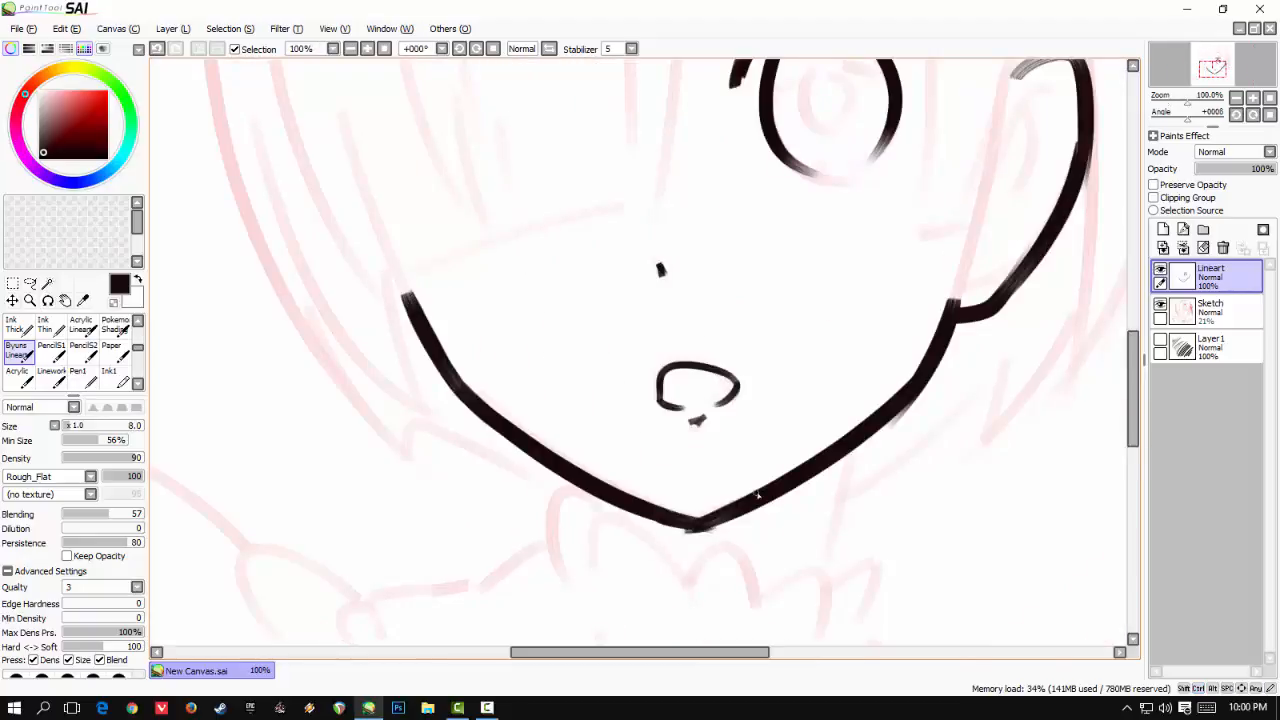
drag(692, 528, 716, 523)
- Ink the long fringe strand beside the inner side of the visible eye with brush size 16
drag(720, 423, 683, 569)
drag(585, 359, 598, 361)
drag(513, 337, 475, 483)
scroll(475, 483, down, 1)
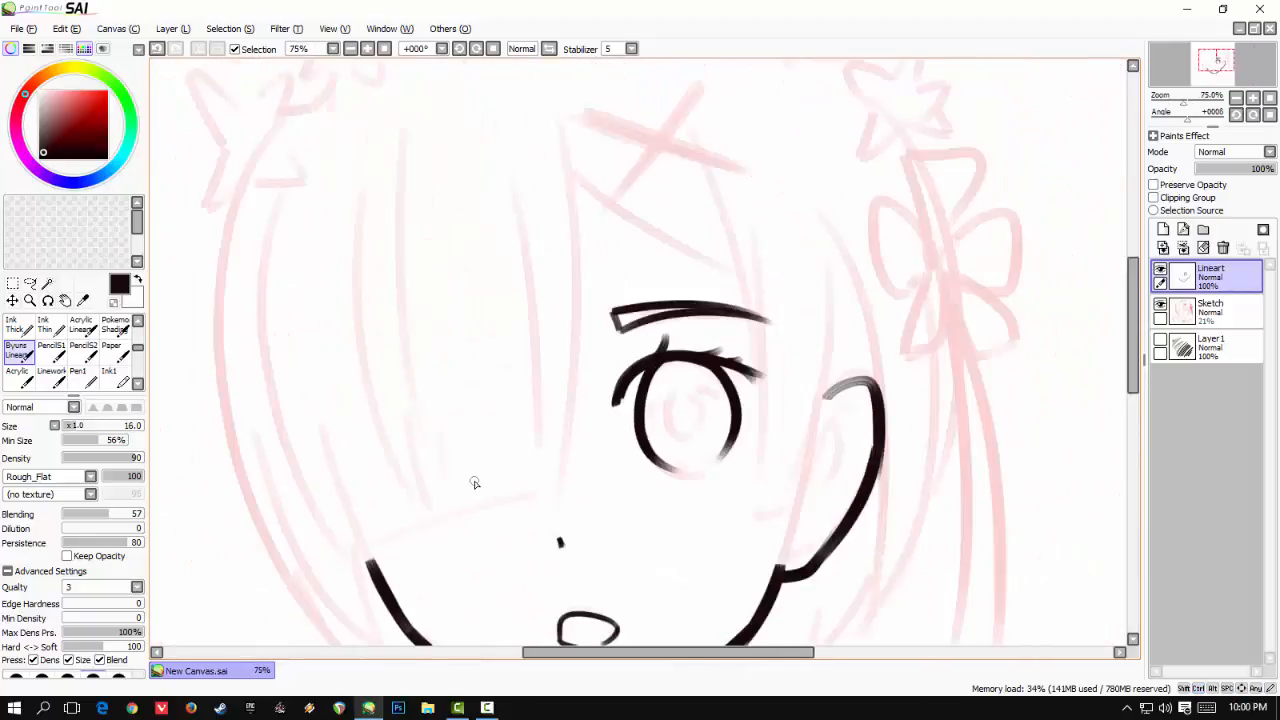
key(ctrl+z)
drag(557, 122, 554, 496)
key(ctrl+z)
drag(557, 117, 561, 499)
- Ink the fringe strands over the covered eye and the pointed side lock beside the cheek
drag(400, 325, 475, 248)
mouse_move(352, 123)
mouse_down()
mouse_move(409, 508)
mouse_move(431, 495)
mouse_up()
key(ctrl+z)
drag(406, 331, 409, 353)
drag(480, 87, 515, 461)
key(ctrl+z)
key(ctrl+z)
mouse_move(591, 112)
mouse_down()
mouse_move(622, 442)
mouse_move(713, 410)
mouse_up()
mouse_move(428, 300)
mouse_down()
mouse_move(536, 513)
mouse_move(562, 530)
mouse_up()
key(ctrl+z)
key(ctrl+z)
drag(538, 450, 561, 529)
- Ink the first scalloped ruffles of the collar beneath the chin
drag(659, 608, 521, 443)
drag(553, 468, 625, 497)
key(ctrl+z)
drag(624, 496, 721, 543)
key(ctrl+z)
key(ctrl+z)
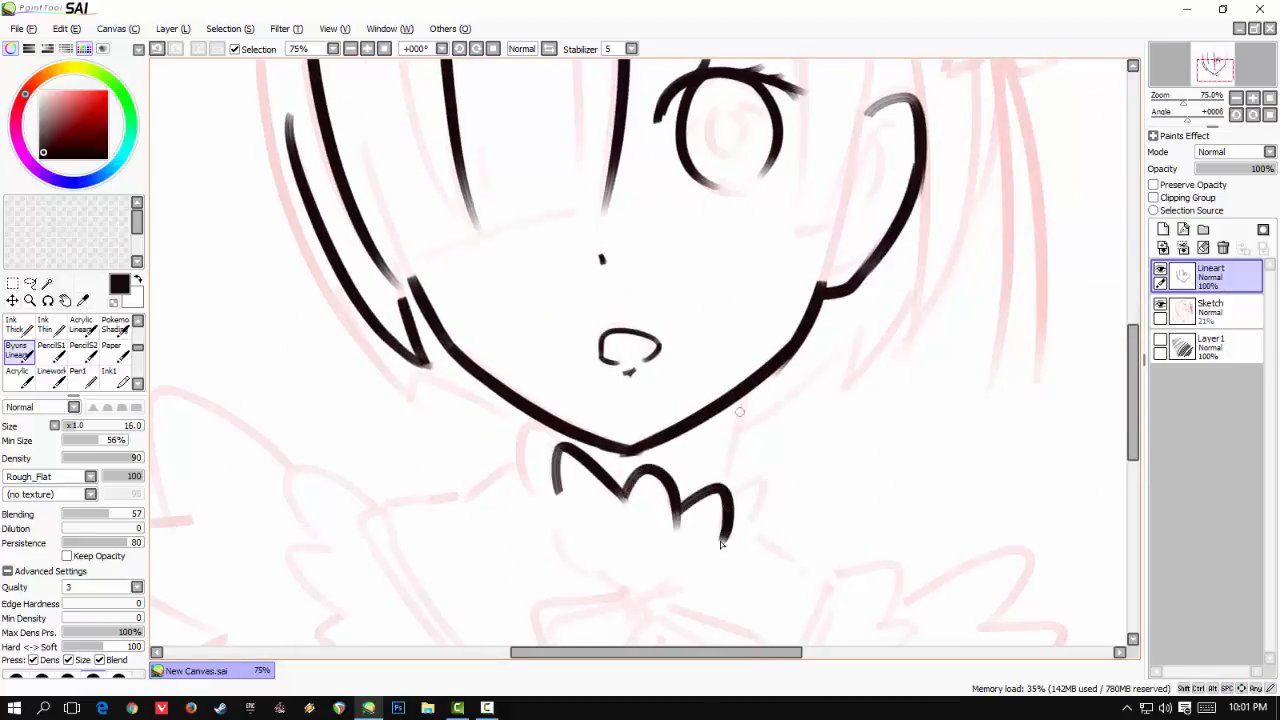
- Ink the neck line and the outer collar ruffles at both ends
mouse_move(752, 388)
mouse_down()
mouse_move(729, 491)
mouse_move(747, 538)
mouse_up()
key(ctrl+z)
drag(731, 493, 747, 535)
mouse_move(556, 437)
mouse_down()
mouse_move(523, 430)
mouse_move(540, 500)
mouse_up()
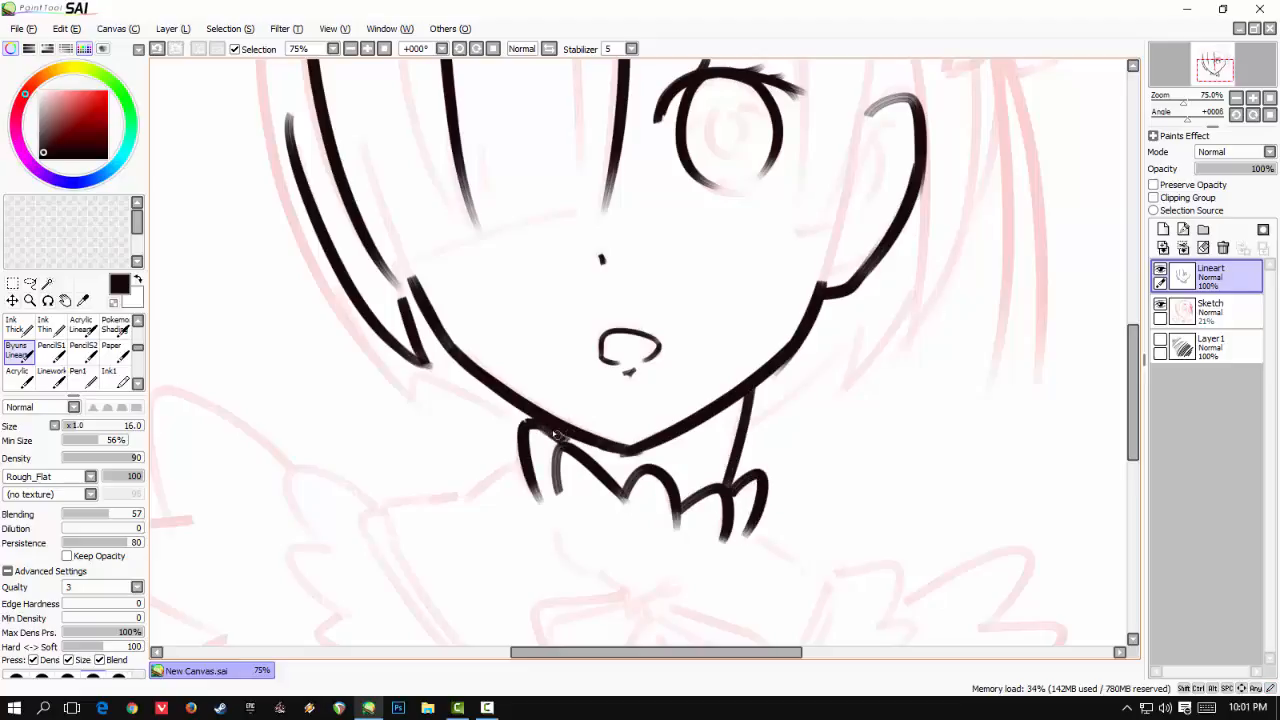
drag(470, 356, 597, 463)
drag(399, 270, 556, 543)
key(ctrl+z)
drag(391, 244, 540, 523)
key(ctrl+z)
- Ink the outer hair outline on the covered-eye side, adding an inner strand and the pointed tips near the cheek
drag(338, 160, 350, 283)
key(Delete)
key(End)
key(End)
key(End)
key(End)
drag(506, 376, 549, 406)
drag(563, 264, 568, 282)
mouse_move(690, 84)
mouse_down()
mouse_move(438, 545)
mouse_move(416, 530)
mouse_up()
key(ctrl+z)
mouse_move(420, 396)
mouse_down()
mouse_move(417, 552)
mouse_move(409, 419)
mouse_move(450, 490)
mouse_up()
mouse_move(427, 265)
mouse_down()
mouse_move(411, 371)
mouse_move(495, 412)
mouse_up()
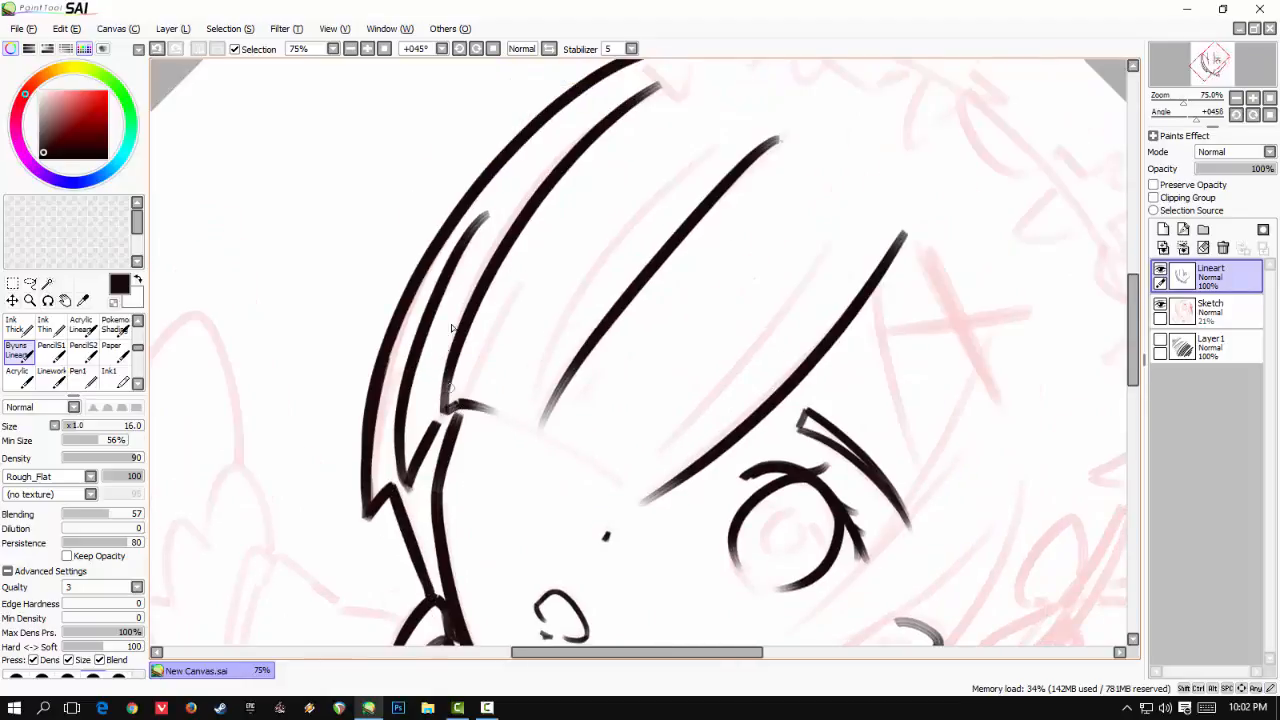
- Ink two long hair strands sweeping past the outer corner of the visible eye towards the ear lobe
scroll(509, 433, down, 4)
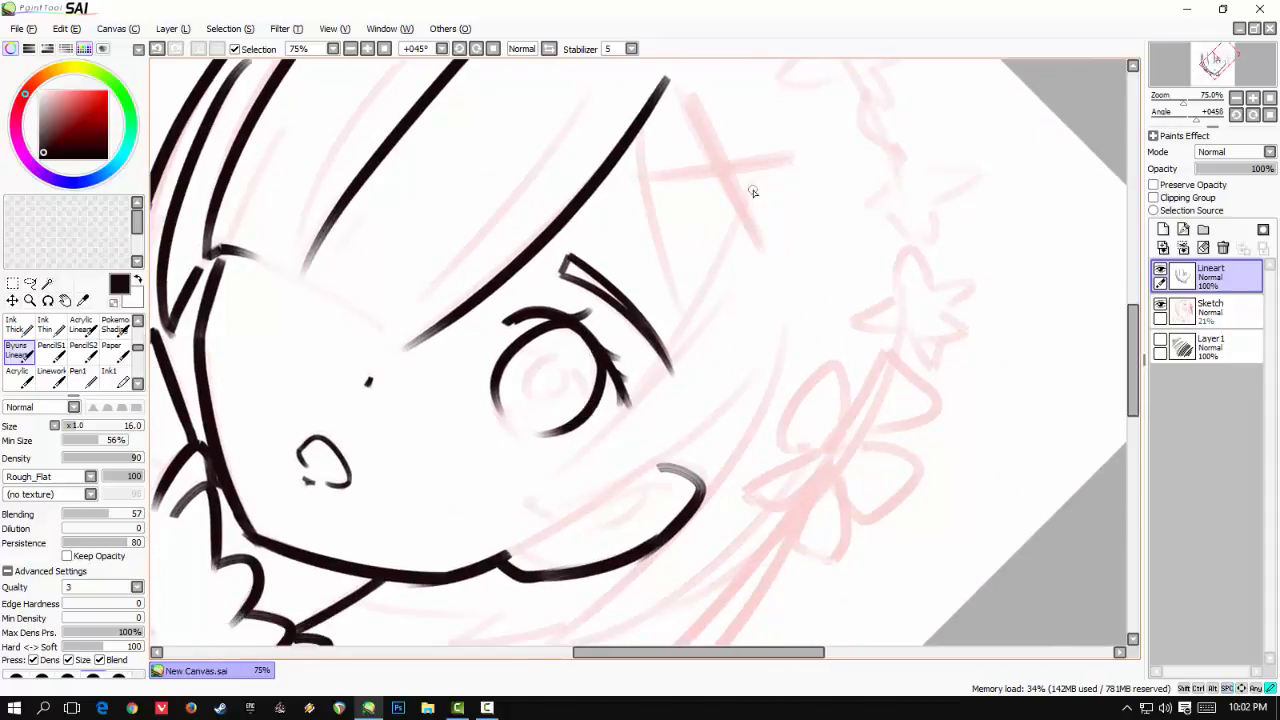
key(ctrl+z)
drag(734, 215, 558, 476)
drag(722, 316, 518, 522)
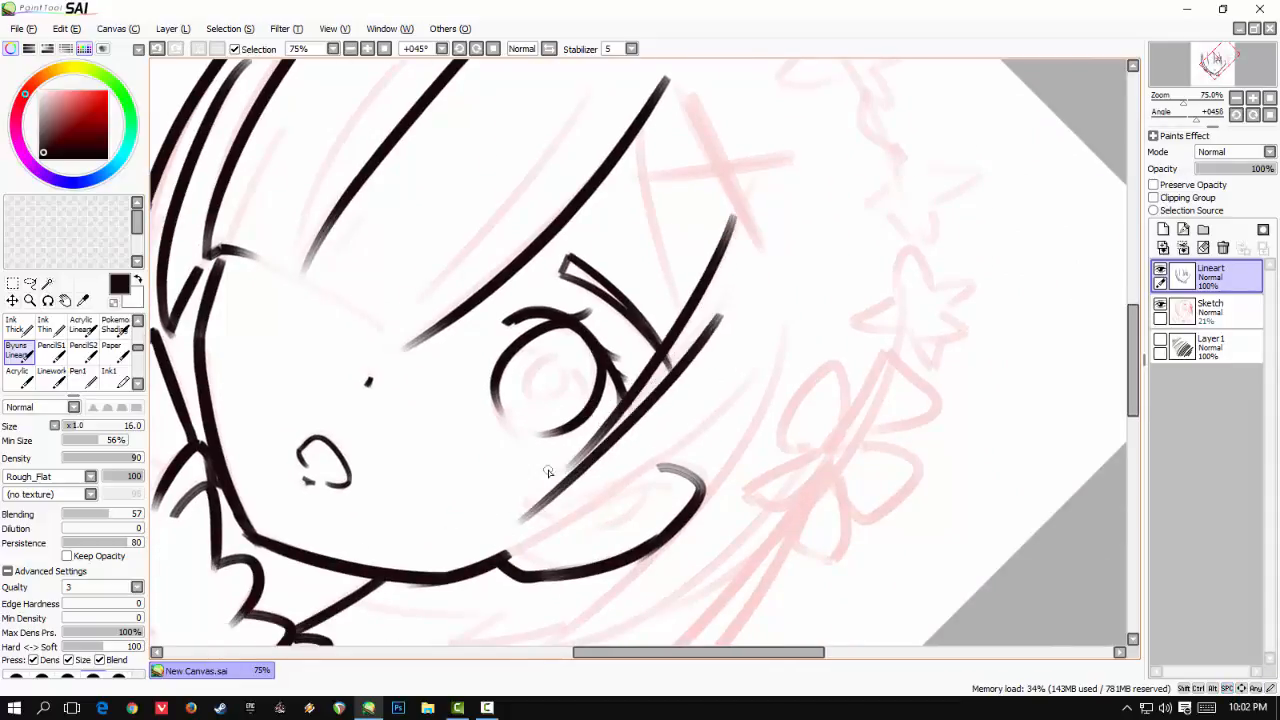
- Redo the two long hair strands between the visible eye and the ear
key(ctrl+z)
drag(719, 317, 509, 491)
key(ctrl+z)
mouse_move(713, 321)
mouse_down()
mouse_move(497, 499)
mouse_move(525, 490)
mouse_up()
key(ctrl+z)
key(ctrl+z)
mouse_move(698, 345)
mouse_down()
mouse_move(494, 513)
mouse_move(514, 501)
mouse_up()
key(ctrl+z)
drag(728, 419, 507, 541)
key(ctrl+z)
drag(718, 427, 514, 539)
key(ctrl+z)
drag(720, 415, 574, 513)
key(End)
key(Home)
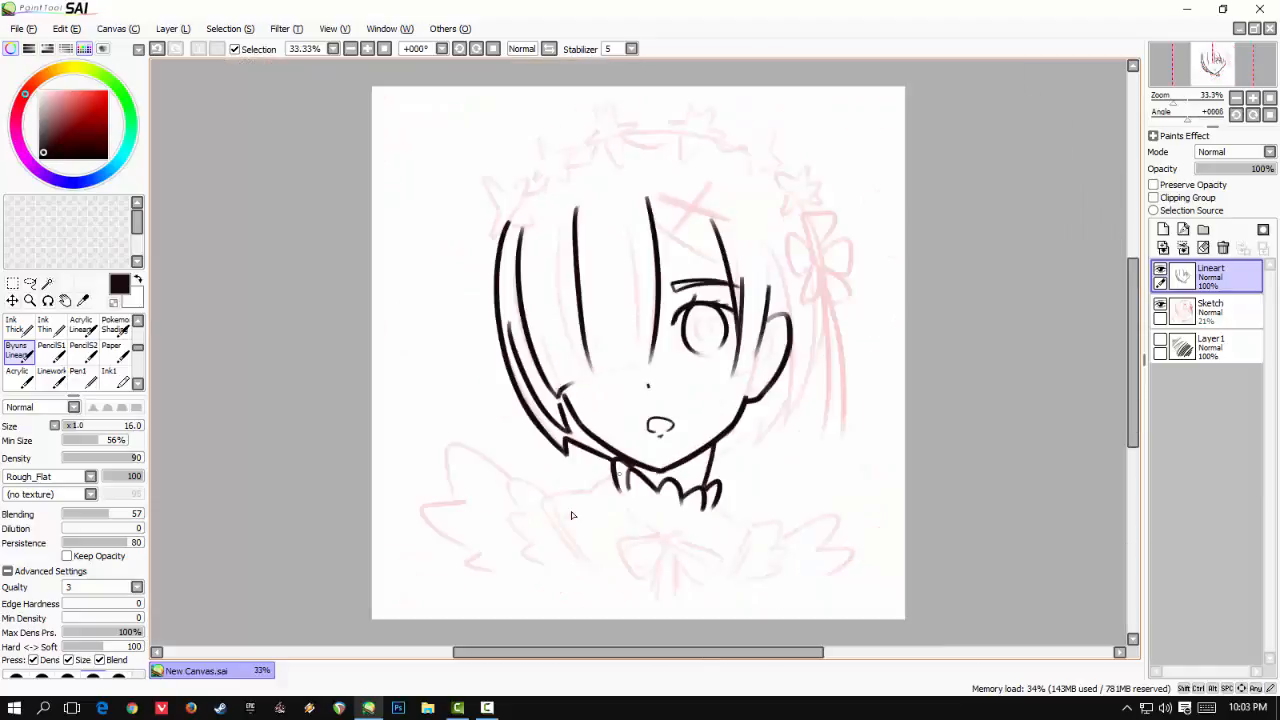
- Ink the short edge closing the hair lock beside the visible eye and extend the strand in front of the ear
scroll(618, 477, up, 2)
drag(618, 477, 471, 566)
drag(726, 343, 767, 324)
key(ctrl+z)
drag(725, 343, 766, 325)
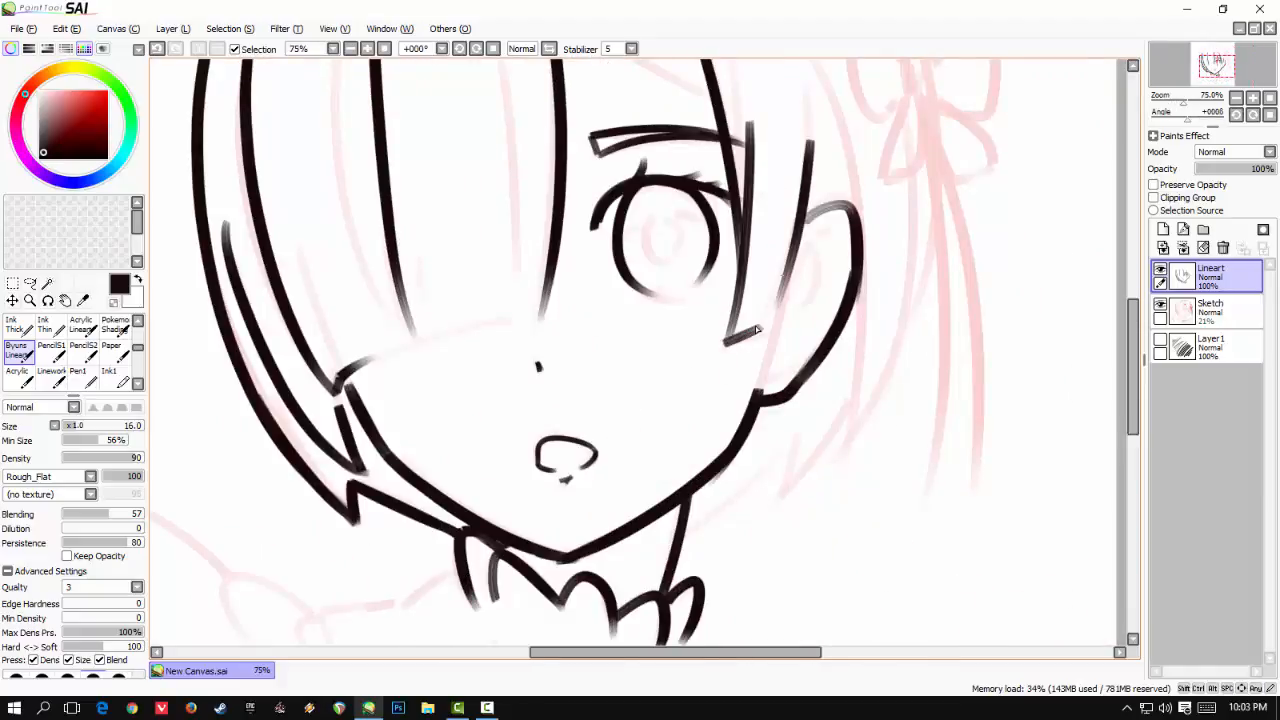
drag(791, 256, 766, 322)
key(ctrl+z)
drag(796, 242, 767, 325)
- Ink the inner fold lines of the ear
mouse_move(743, 260)
mouse_down()
mouse_move(722, 350)
mouse_move(669, 398)
mouse_up()
drag(737, 316, 707, 392)
key(ctrl+z)
mouse_move(775, 291)
mouse_down()
mouse_move(735, 360)
mouse_move(778, 330)
mouse_up()
key(ctrl+z)
drag(756, 266, 797, 252)
drag(754, 328, 729, 402)
key(ctrl+z)
key(ctrl+z)
mouse_move(753, 332)
mouse_down()
mouse_move(729, 413)
mouse_move(743, 360)
mouse_move(729, 400)
mouse_up()
drag(758, 324, 748, 342)
key(ctrl+z)
drag(714, 398, 701, 447)
- Ink the long hair strand running down over the outer edge of the ear
mouse_move(612, 374)
mouse_down()
mouse_move(711, 474)
mouse_move(554, 380)
mouse_move(522, 416)
mouse_up()
key(ctrl+z)
mouse_move(668, 131)
mouse_down()
mouse_move(712, 495)
mouse_move(707, 352)
mouse_up()
key(ctrl+z)
key(End)
key(End)
key(End)
mouse_move(675, 518)
mouse_down()
mouse_move(654, 426)
mouse_move(622, 476)
mouse_up()
drag(758, 160, 508, 518)
key(ctrl+z)
key(ctrl+z)
mouse_move(750, 203)
mouse_down()
mouse_move(498, 509)
mouse_move(500, 491)
mouse_move(617, 438)
mouse_move(448, 351)
mouse_up()
key(ctrl+z)
key(Home)
- Ink the pointed hair tips below the ear and the curve joining them to the neck
scroll(617, 438, down, 1)
scroll(617, 438, up, 5)
drag(968, 205, 840, 377)
key(ctrl+z)
drag(970, 212, 843, 382)
drag(890, 280, 854, 372)
drag(888, 276, 736, 420)
key(ctrl+z)
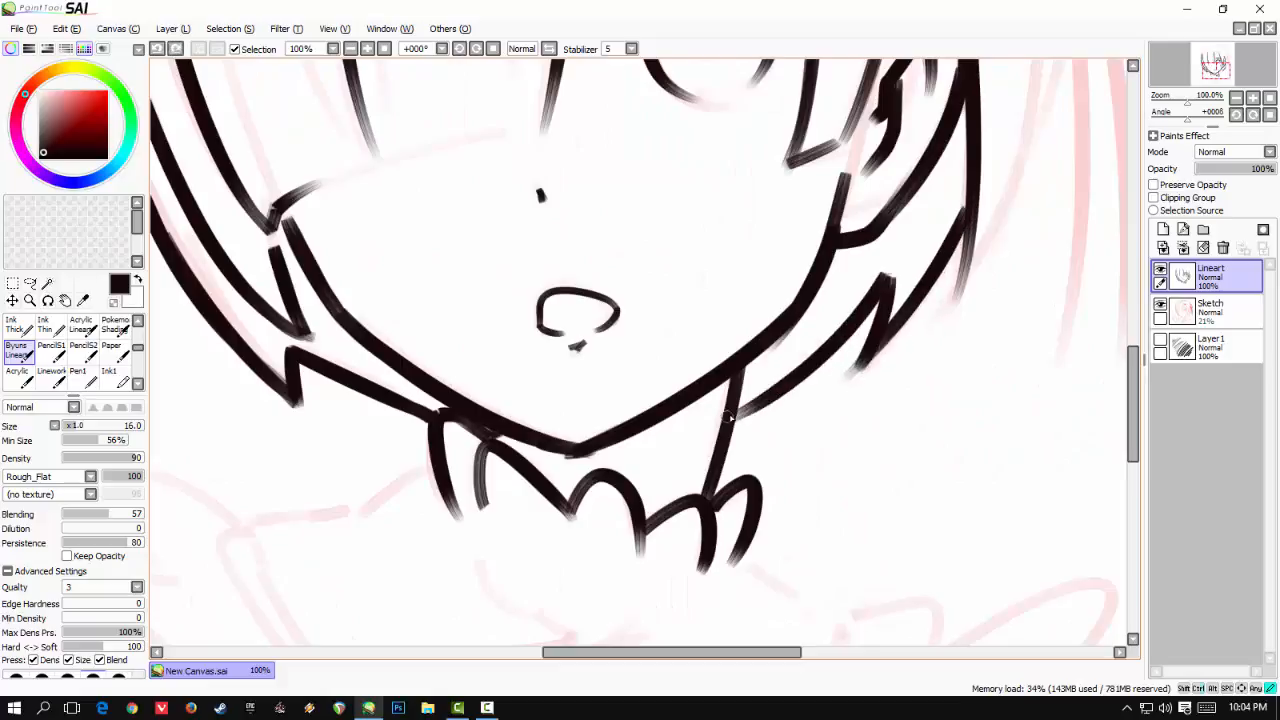
drag(792, 372, 738, 420)
drag(848, 371, 730, 414)
- Clean up the hair tip below the ear with the eraser and extend the outer strand downward with the lineart brush
key(e)
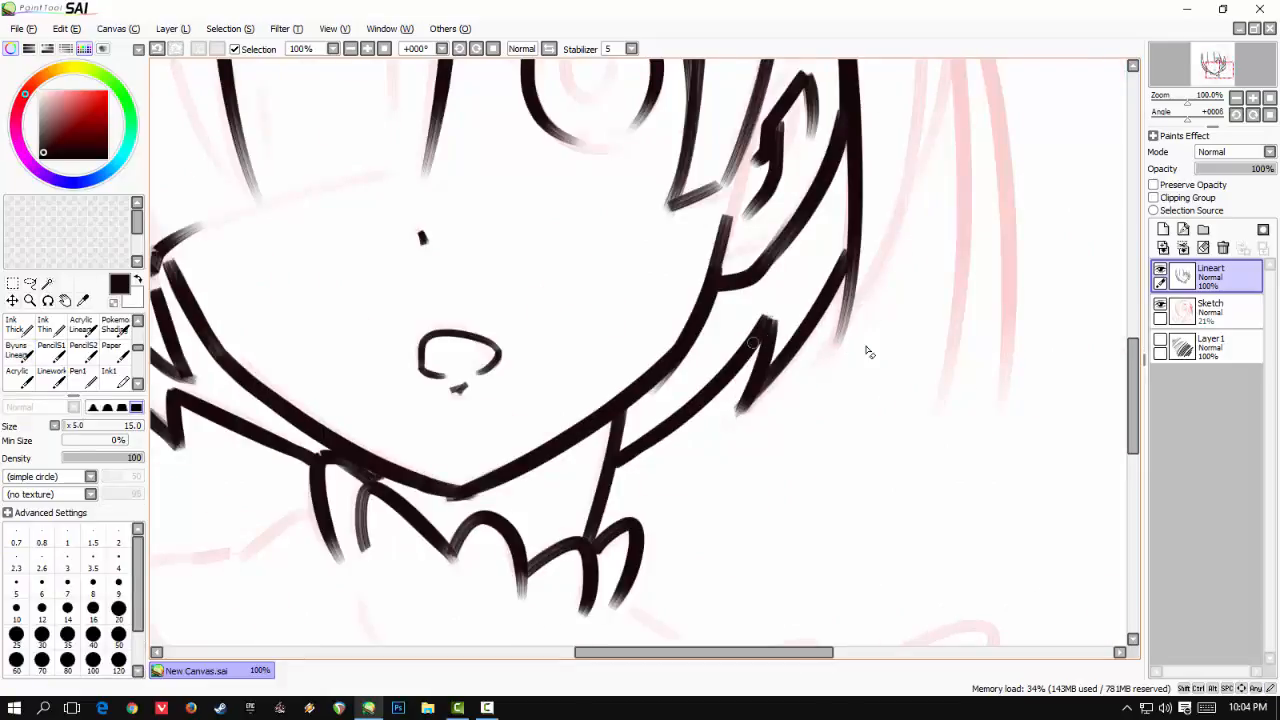
click(19, 353)
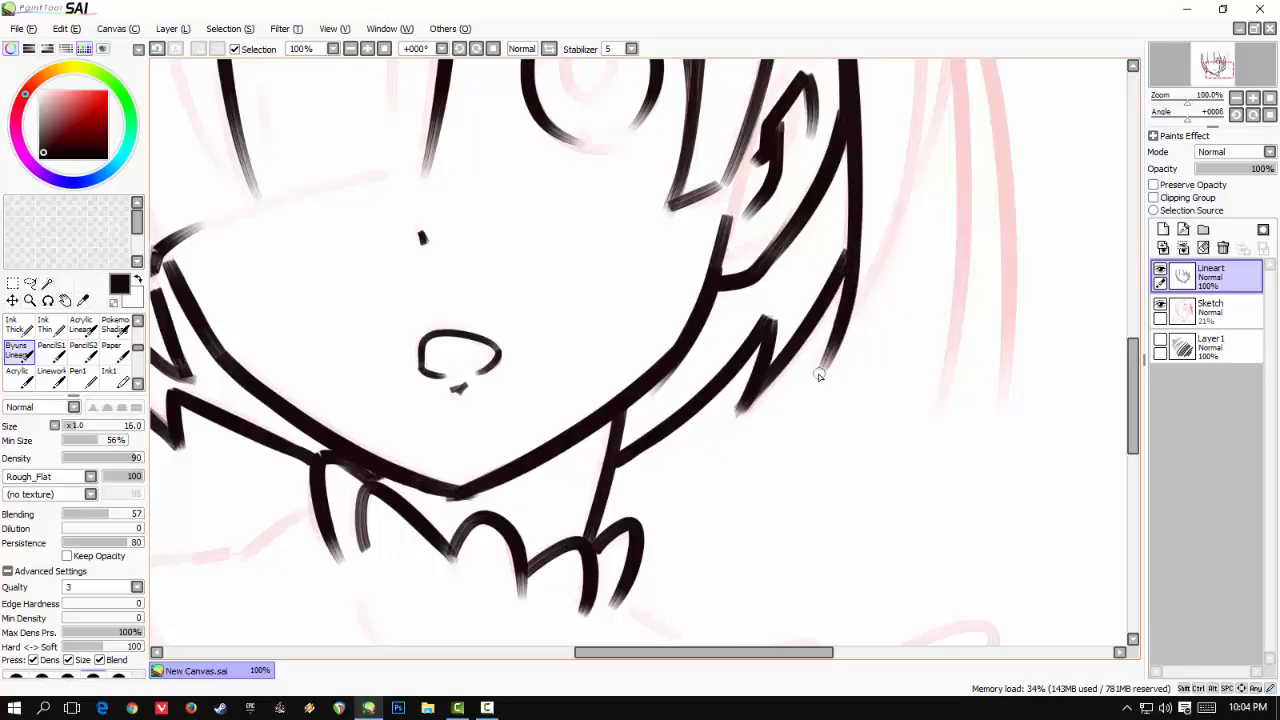
drag(853, 239, 820, 380)
- Ink the outermost hair strand behind the ear down to a point and trim its tip with the eraser
drag(908, 308, 660, 394)
drag(695, 138, 656, 316)
key(ctrl+z)
mouse_move(694, 123)
mouse_down()
mouse_move(560, 484)
mouse_move(634, 323)
mouse_move(562, 473)
mouse_up()
key(ctrl+z)
key(ctrl+z)
key(ctrl+z)
drag(699, 132, 570, 455)
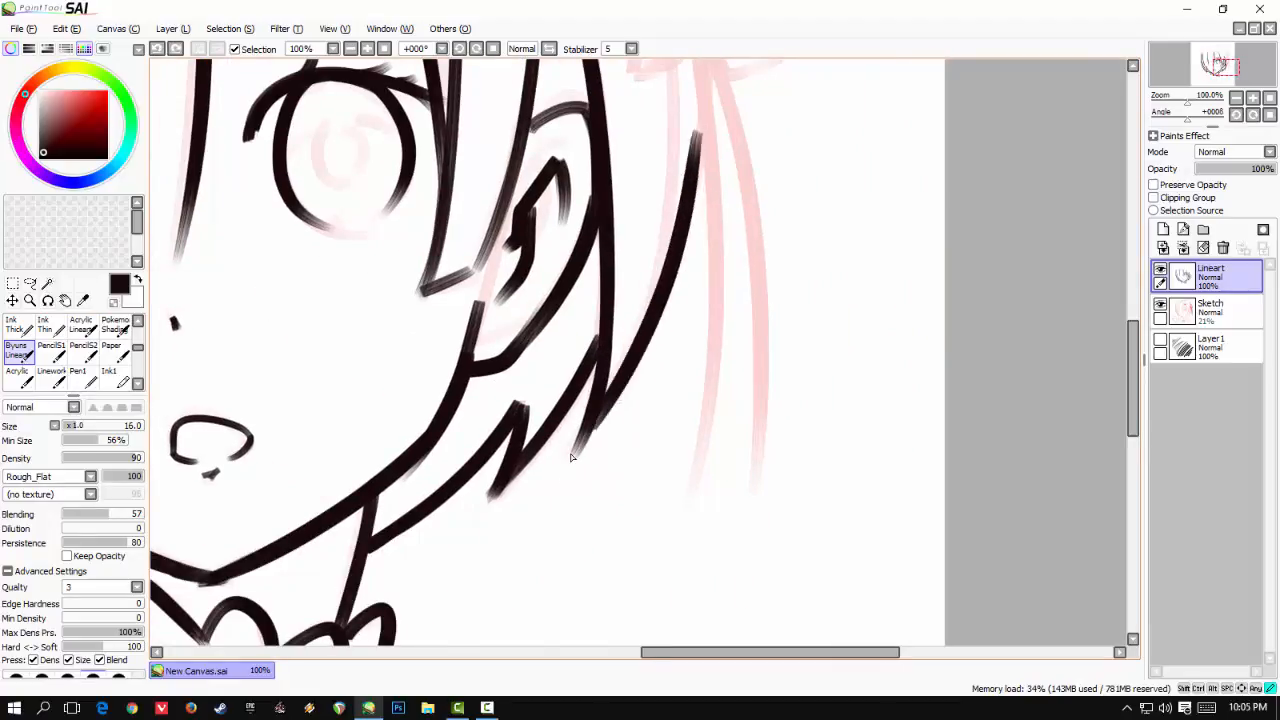
key(e)
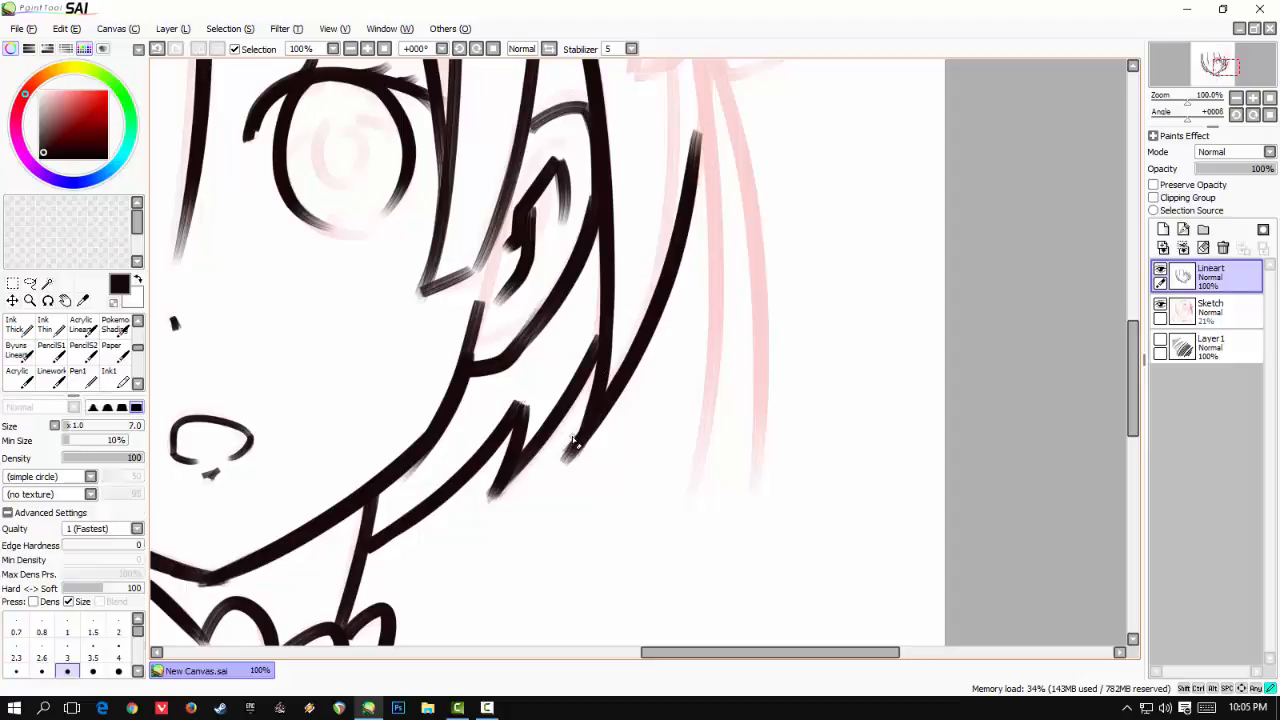
key(e)
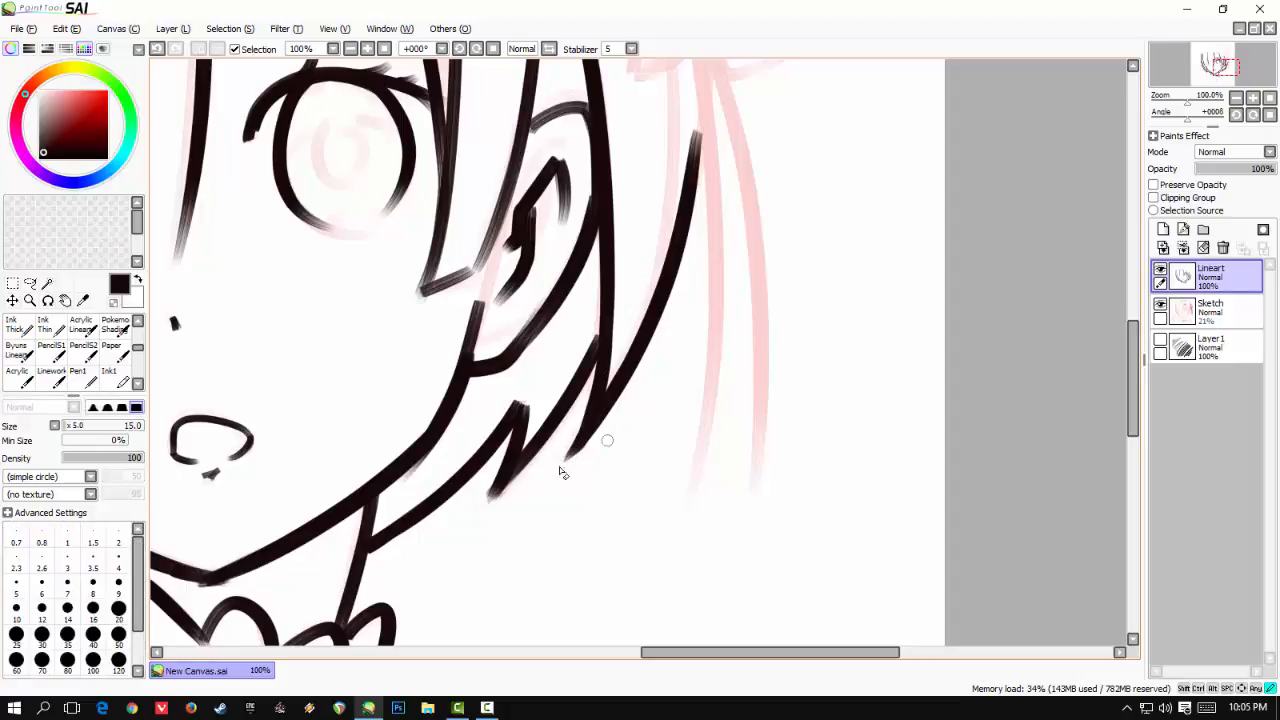
key(b)
- Ink the shoulder lines running outward from both sides of the collar
mouse_move(408, 365)
mouse_down()
mouse_move(446, 377)
mouse_move(800, 330)
mouse_up()
drag(400, 490, 491, 202)
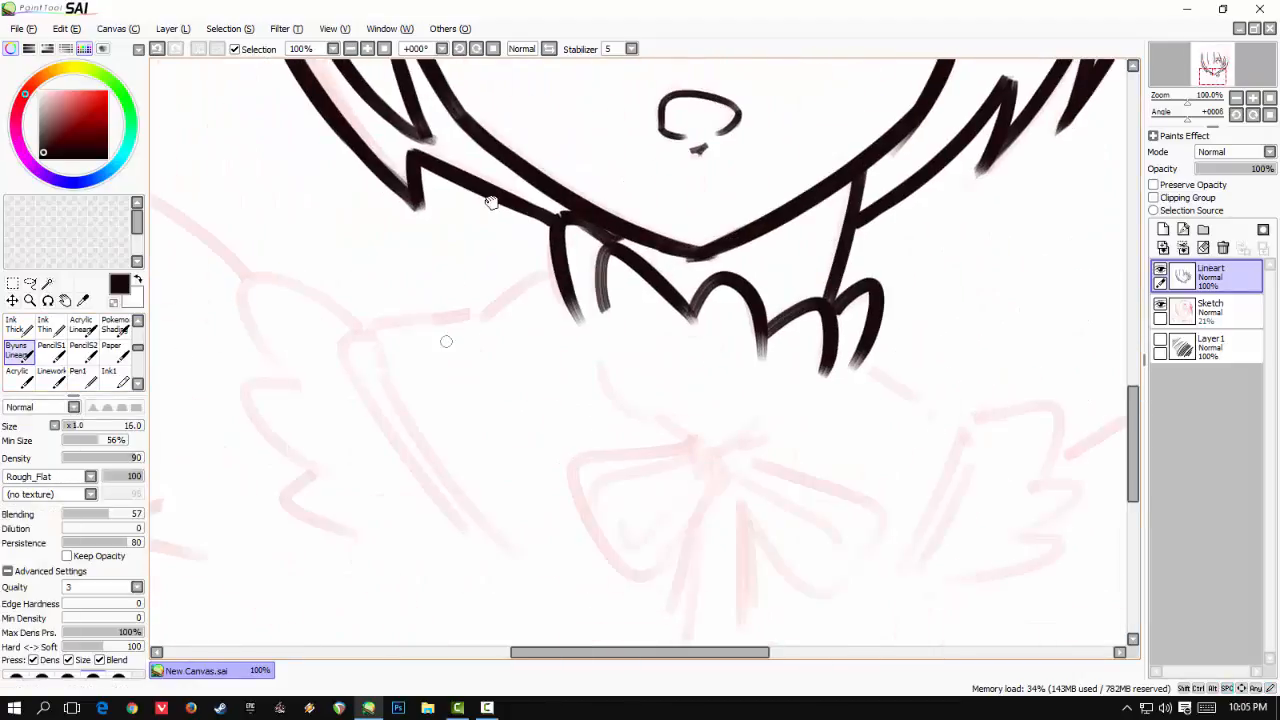
drag(558, 265, 378, 341)
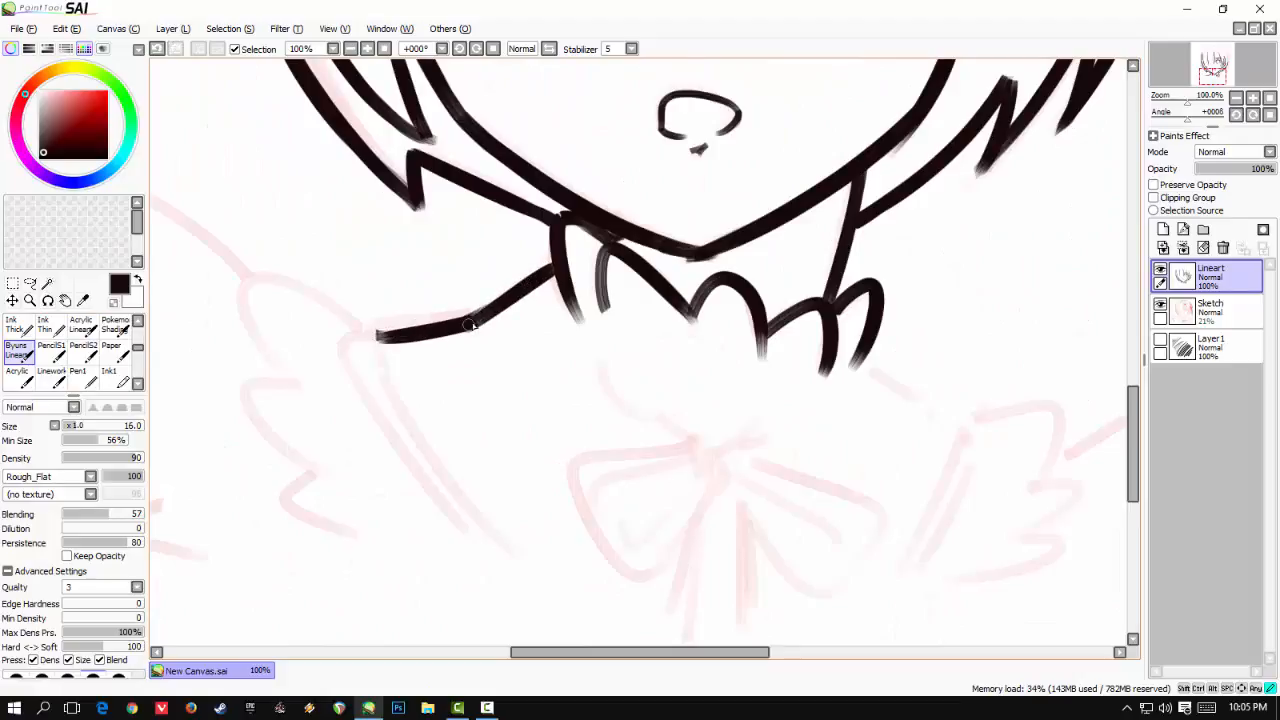
drag(620, 403, 457, 306)
drag(697, 268, 805, 336)
- Ink the two parallel strap lines down the chest on the covered-eye side
drag(434, 283, 647, 306)
key(ctrl+z)
mouse_move(438, 270)
mouse_down()
mouse_move(549, 491)
mouse_move(548, 464)
mouse_up()
drag(548, 462, 586, 490)
drag(403, 266, 432, 262)
drag(392, 272, 518, 473)
key(ctrl+z)
key(ctrl+z)
drag(518, 474, 558, 504)
- Ink the shoulder ruffle and its jagged folds on the covered-eye side
mouse_move(397, 263)
mouse_down()
mouse_move(398, 308)
mouse_move(399, 297)
mouse_move(504, 308)
mouse_move(430, 366)
mouse_up()
key(ctrl+z)
key(ctrl+z)
mouse_move(495, 296)
mouse_down()
mouse_move(423, 348)
mouse_move(430, 420)
mouse_move(461, 443)
mouse_up()
mouse_move(463, 438)
mouse_down()
mouse_move(520, 510)
mouse_move(481, 507)
mouse_up()
key(ctrl+z)
key(ctrl+z)
drag(240, 258, 488, 363)
drag(611, 345, 480, 425)
key(ctrl+z)
mouse_move(611, 345)
mouse_down()
mouse_move(498, 254)
mouse_move(480, 424)
mouse_up()
key(ctrl+z)
drag(459, 253, 474, 159)
drag(511, 321, 530, 466)
key(ctrl+z)
mouse_move(545, 466)
mouse_down()
mouse_move(494, 470)
mouse_move(616, 539)
mouse_up()
key(ctrl+z)
- Ink the parallel strap lines and the jagged shoulder ruffle on the visible-eye side
mouse_move(991, 480)
mouse_down()
mouse_move(653, 396)
mouse_move(405, 386)
mouse_up()
mouse_move(770, 316)
mouse_down()
mouse_move(690, 474)
mouse_move(714, 481)
mouse_up()
drag(778, 320, 819, 389)
mouse_move(822, 386)
mouse_down()
mouse_move(823, 458)
mouse_move(812, 438)
mouse_move(783, 495)
mouse_up()
key(ctrl+z)
key(ctrl+z)
drag(816, 438, 775, 482)
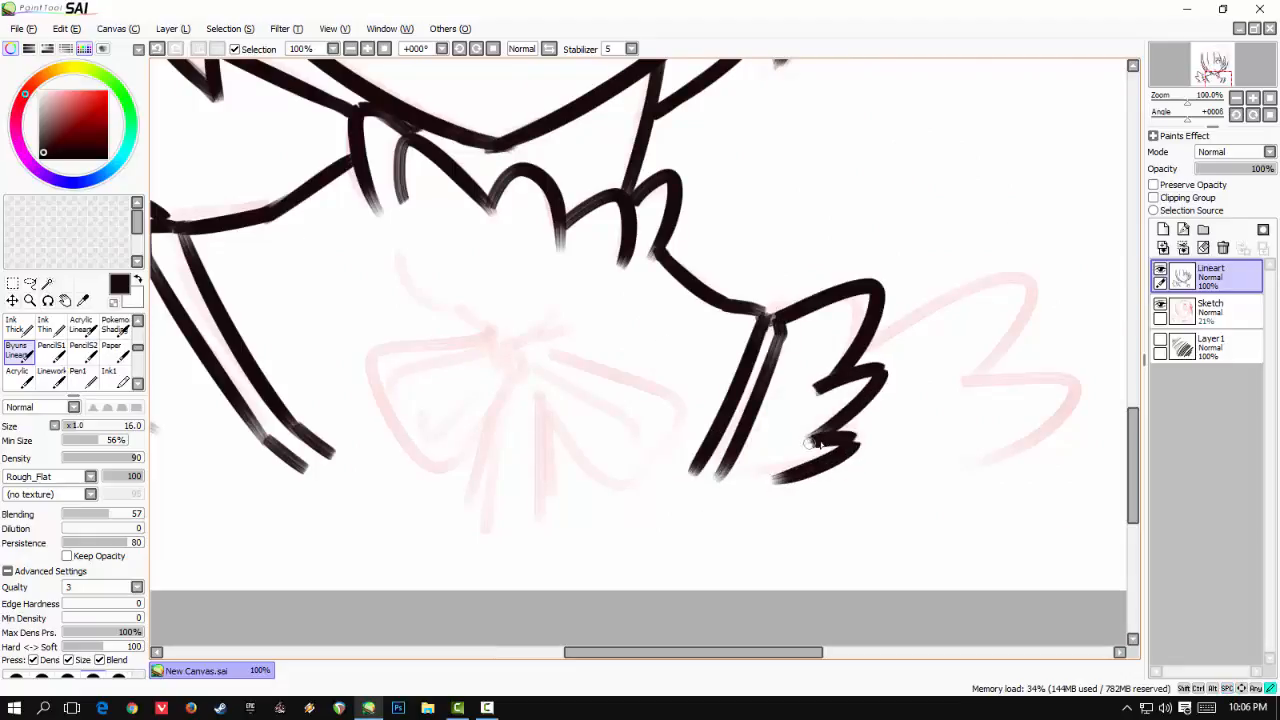
- Ink the outer sleeve line beyond the shoulder ruffle on the visible-eye side
drag(870, 370, 700, 394)
drag(700, 363, 871, 294)
key(ctrl+z)
drag(700, 363, 796, 429)
mouse_move(798, 428)
mouse_down()
mouse_move(816, 542)
mouse_move(814, 526)
mouse_move(770, 538)
mouse_up()
key(ctrl+z)
- Ink the curved neckline and its small V below the collar ruffles with the brush at size 9
drag(394, 221, 829, 423)
mouse_move(668, 369)
mouse_down()
mouse_move(679, 460)
mouse_move(601, 392)
mouse_up()
drag(828, 366, 766, 371)
drag(578, 403, 672, 471)
mouse_move(664, 456)
mouse_down()
mouse_move(686, 490)
mouse_move(749, 460)
mouse_up()
key(ctrl+z)
key(ctrl+z)
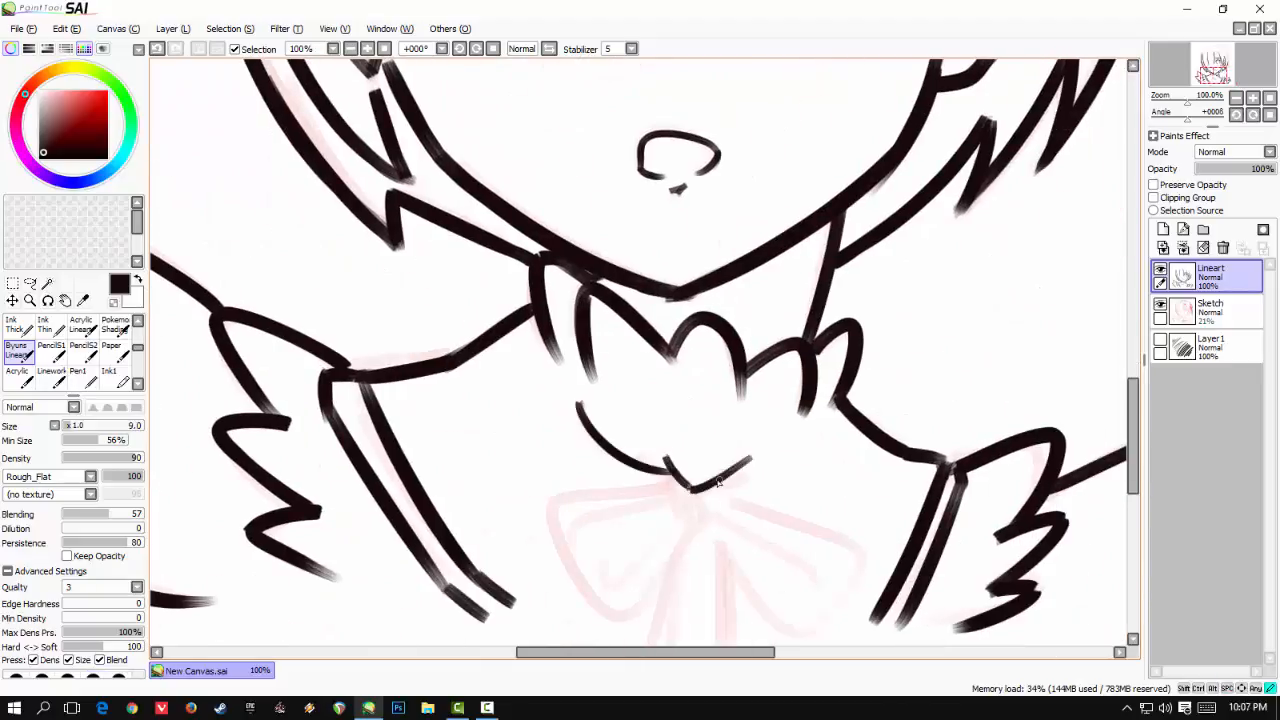
drag(538, 322, 578, 400)
- Ink thin inner strands in the bangs over the covered eye
mouse_move(485, 232)
mouse_down()
mouse_move(569, 491)
mouse_move(548, 625)
mouse_up()
mouse_move(580, 75)
mouse_down()
mouse_move(552, 208)
mouse_move(540, 531)
mouse_up()
key(ctrl+z)
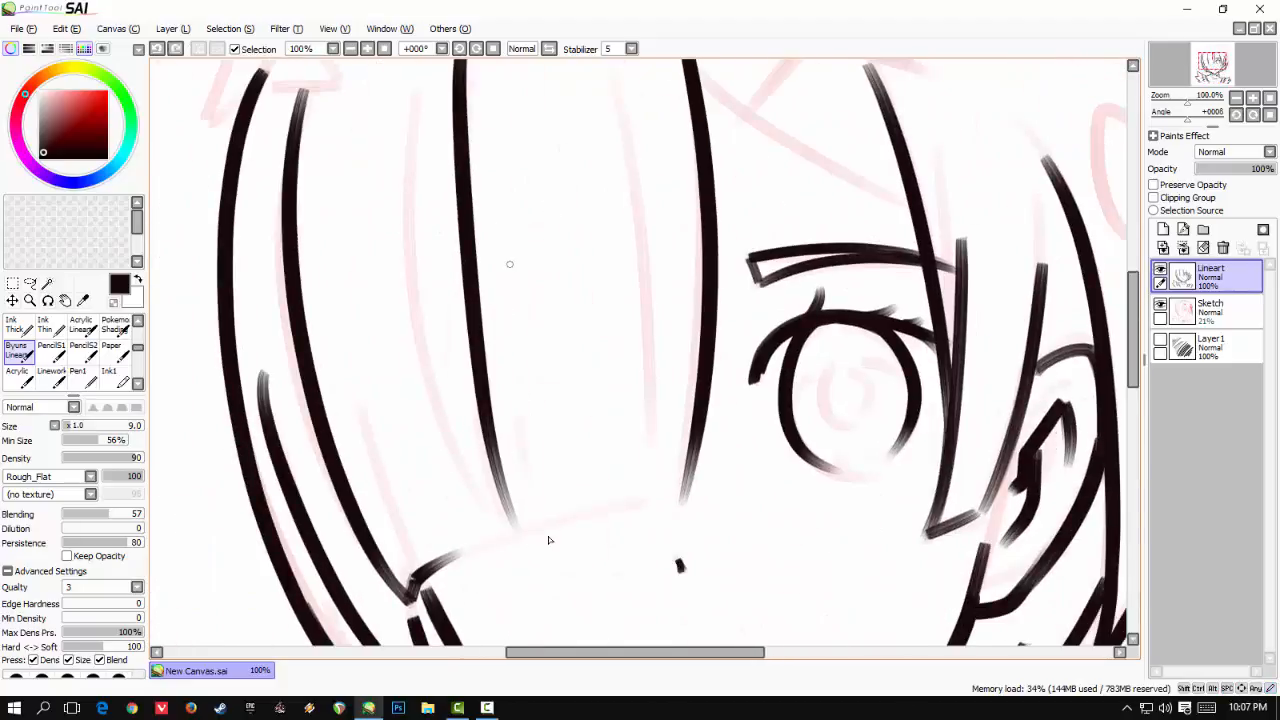
key(ctrl+z)
drag(497, 238, 533, 530)
key(ctrl+z)
drag(359, 402, 412, 572)
mouse_move(396, 486)
mouse_down()
mouse_move(427, 582)
mouse_move(419, 575)
mouse_up()
key(ctrl+z)
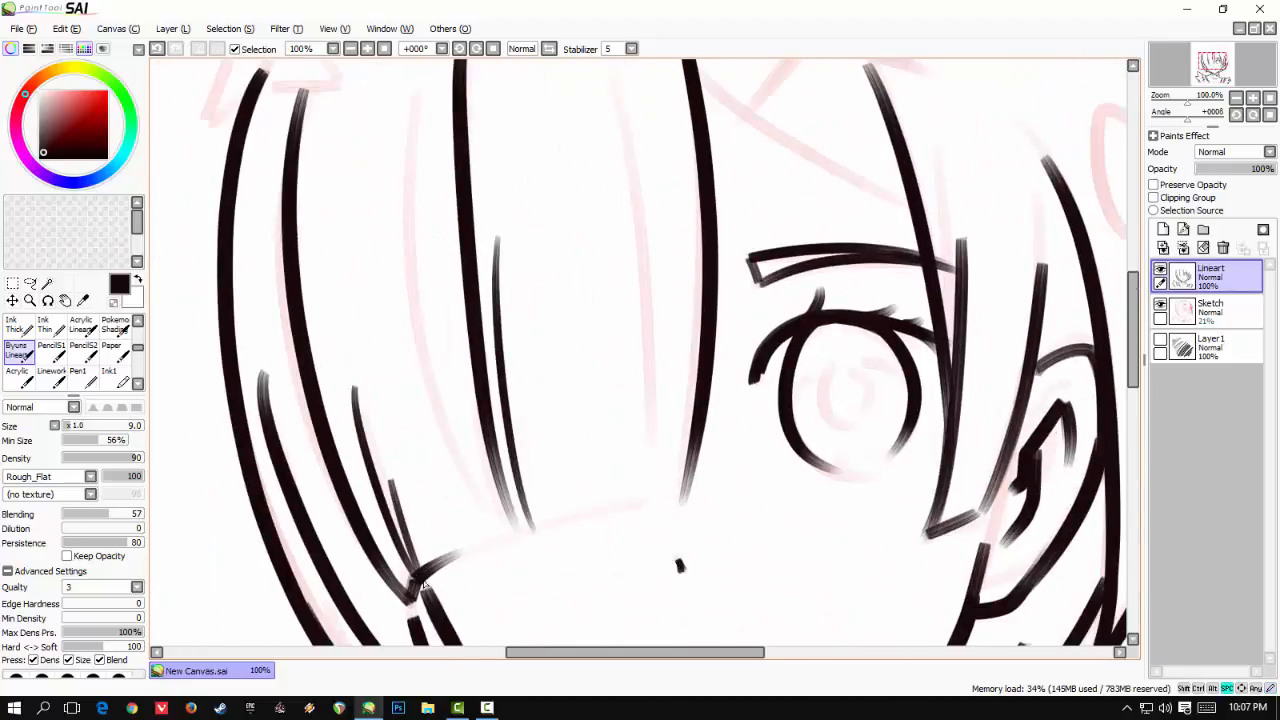
drag(488, 524, 454, 630)
drag(371, 184, 419, 568)
key(ctrl+z)
drag(444, 641, 395, 425)
- Ink the lower edge of the bangs and two thin strands in their middle section
mouse_move(368, 372)
mouse_down()
mouse_move(405, 433)
mouse_move(623, 380)
mouse_up()
key(ctrl+z)
drag(438, 420, 606, 384)
drag(568, 295, 551, 489)
mouse_move(514, 137)
mouse_down()
mouse_move(543, 326)
mouse_move(547, 537)
mouse_up()
drag(558, 433, 551, 590)
key(ctrl+z)
drag(556, 432, 549, 570)
drag(557, 466, 551, 178)
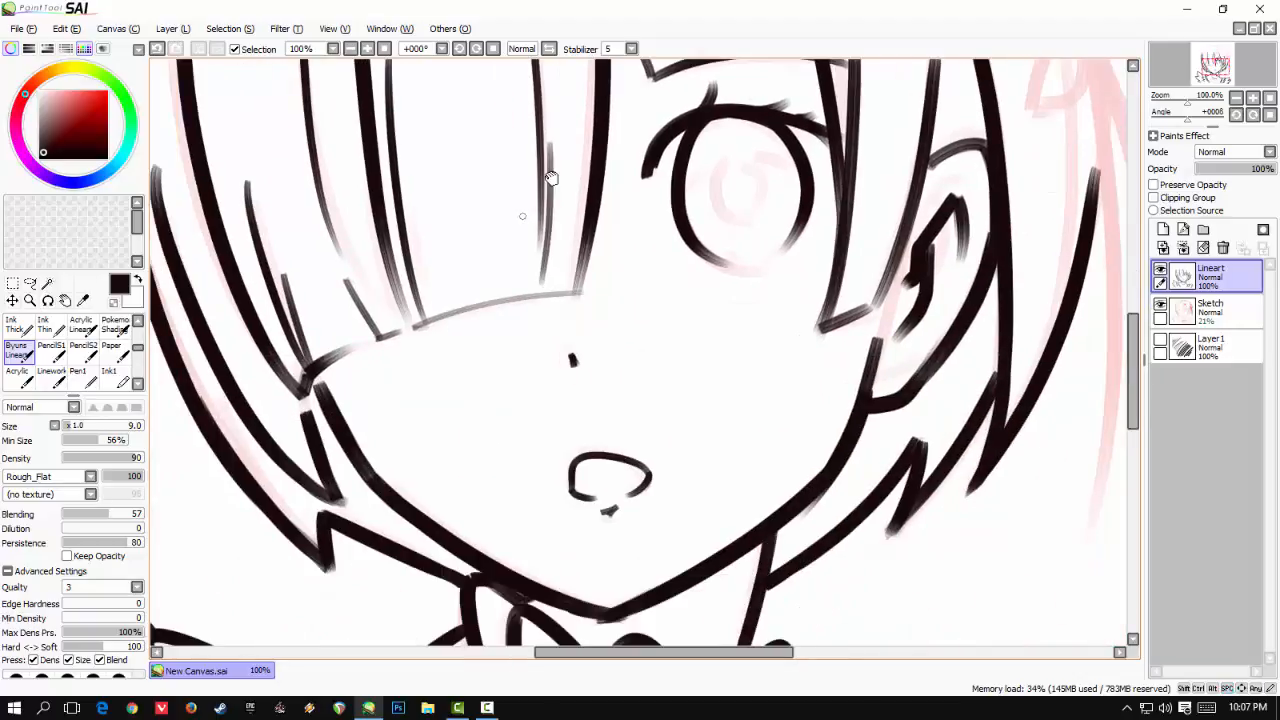
- Ink the hair curve sweeping across the forehead above the visible eyebrow with the brush at size 13
scroll(521, 219, down, 2)
scroll(521, 220, up, 1)
drag(499, 112, 326, 407)
scroll(324, 431, up, 1)
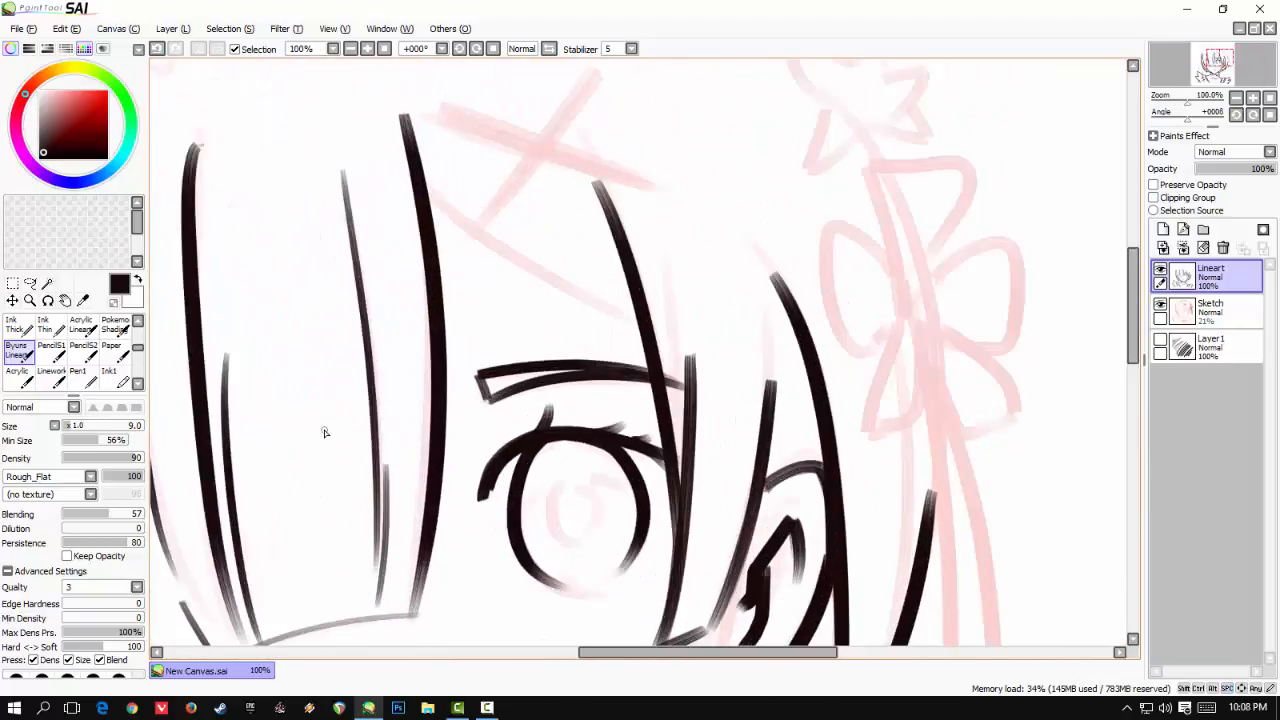
key(])
drag(430, 192, 648, 328)
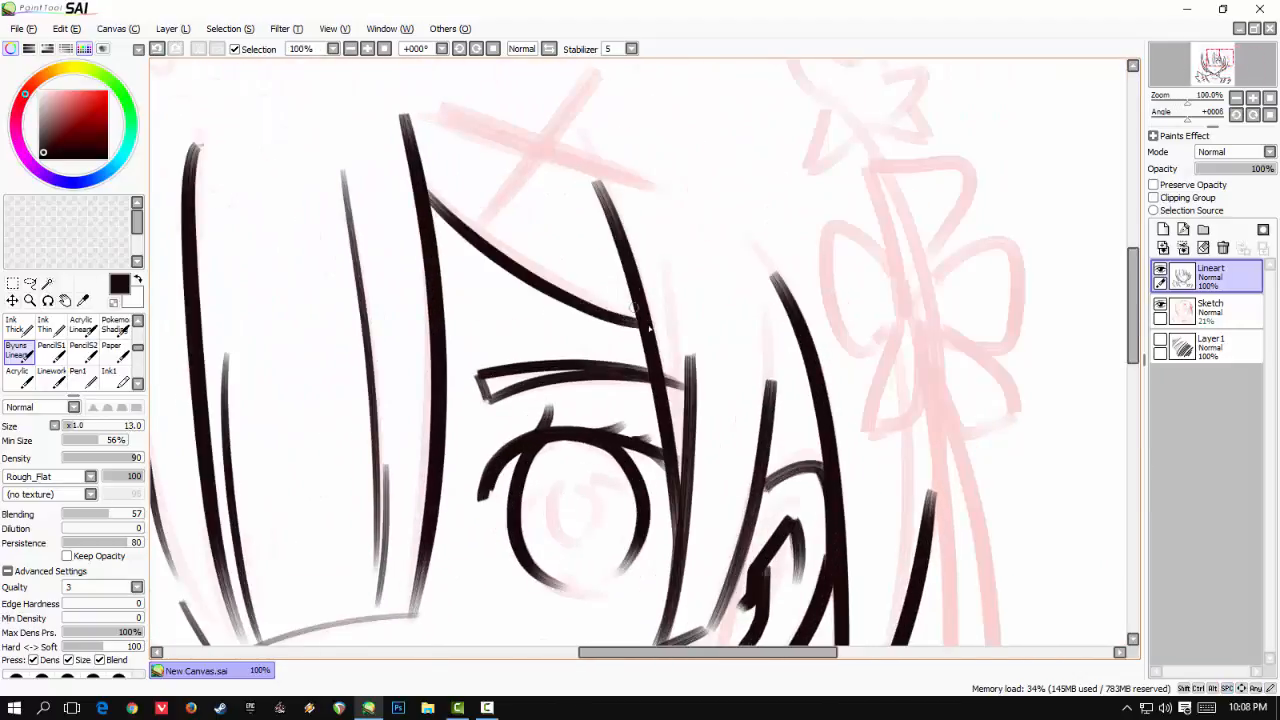
drag(601, 189, 501, 166)
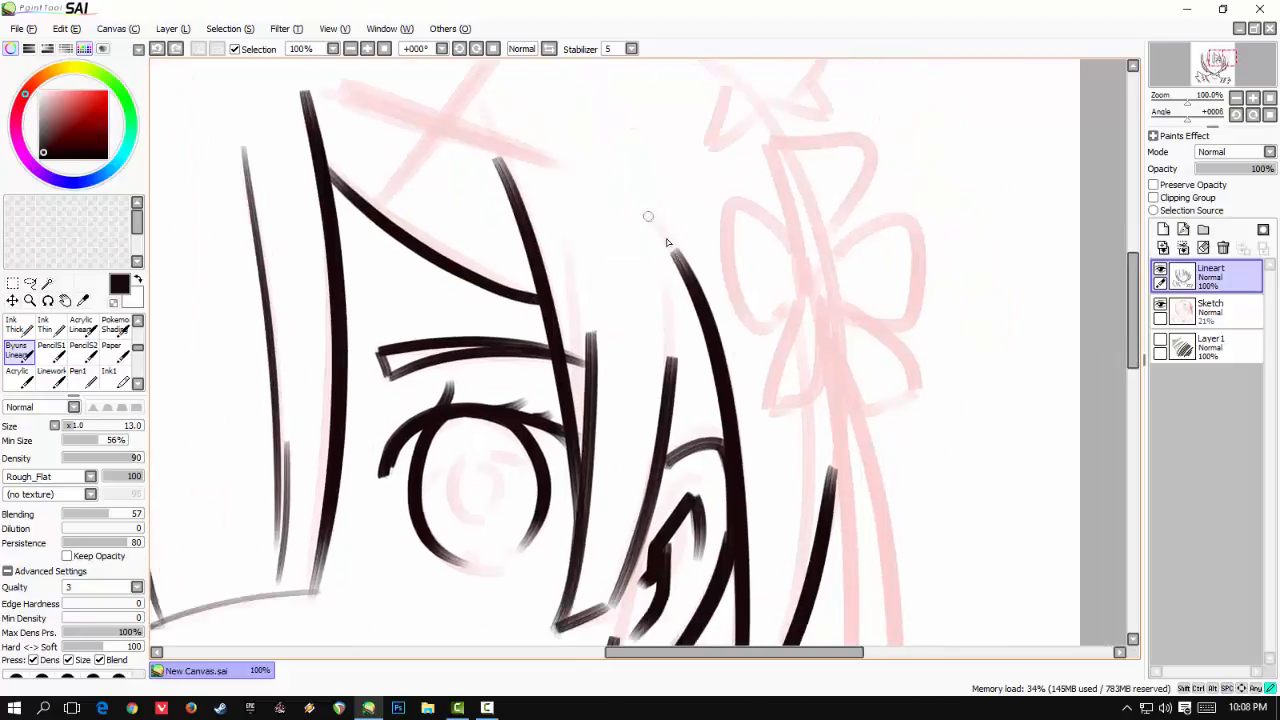
- Ink tapered upper extensions and a thin strand on the side hair between the visible eye and the ear
key(ctrl+z)
drag(657, 228, 729, 430)
key(ctrl+z)
drag(670, 292, 668, 387)
drag(588, 282, 590, 408)
drag(570, 640, 578, 472)
key(ctrl+z)
drag(650, 259, 604, 460)
key(ctrl+z)
drag(650, 284, 608, 447)
- Ink the petals of the lowest flower at the left end of the flower crown
mouse_move(400, 435)
mouse_down()
mouse_move(534, 268)
mouse_move(688, 369)
mouse_up()
scroll(688, 369, down, 4)
scroll(687, 368, up, 3)
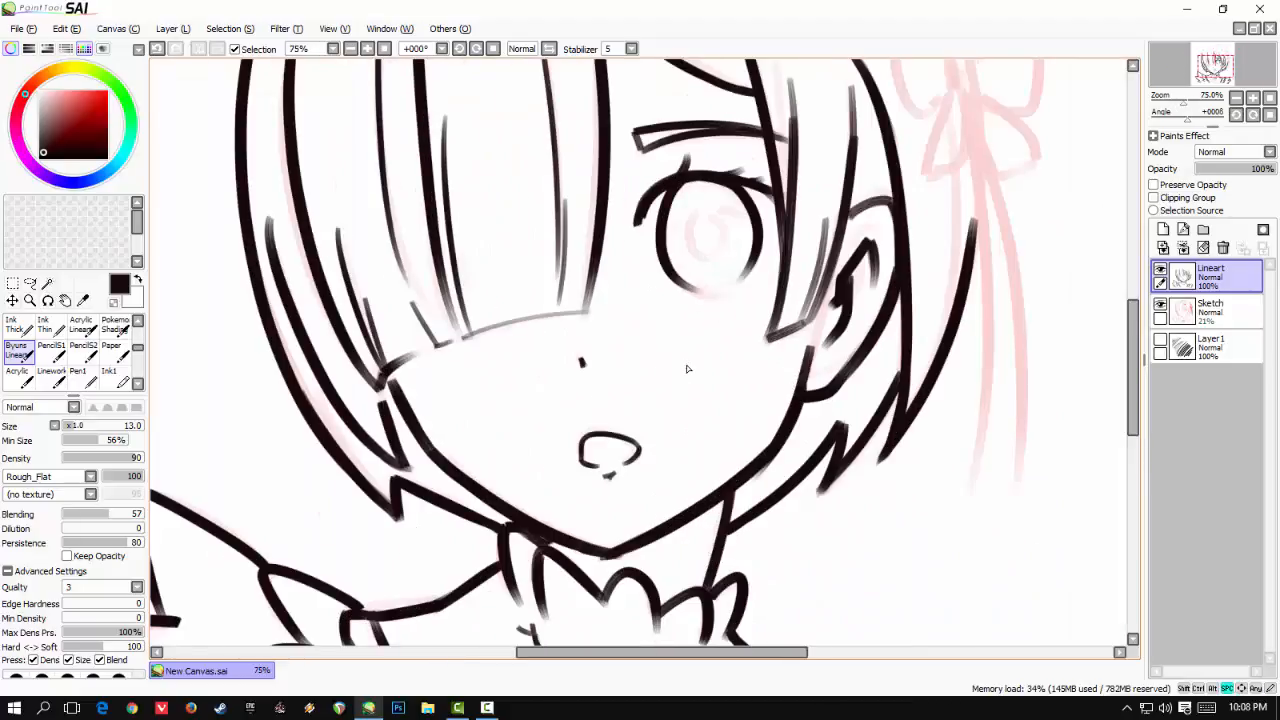
drag(480, 170, 645, 552)
scroll(397, 238, up, 1)
mouse_move(411, 312)
mouse_down()
mouse_move(396, 219)
mouse_move(386, 280)
mouse_up()
mouse_move(362, 209)
mouse_down()
mouse_move(364, 168)
mouse_move(418, 236)
mouse_up()
mouse_move(384, 279)
mouse_down()
mouse_move(412, 310)
mouse_move(414, 289)
mouse_up()
mouse_move(417, 235)
mouse_down()
mouse_move(447, 262)
mouse_move(456, 192)
mouse_move(504, 331)
mouse_up()
key(ctrl+z)
drag(430, 268, 503, 335)
key(ctrl+z)
drag(430, 268, 503, 330)
drag(633, 213, 483, 314)
- Ink the second flower from the left on the crown and the leaf linking it to the lowest flower
key(ctrl+z)
drag(373, 222, 367, 161)
drag(369, 158, 432, 222)
mouse_move(373, 223)
mouse_down()
mouse_move(444, 255)
mouse_move(451, 302)
mouse_move(475, 193)
mouse_up()
drag(321, 287, 331, 280)
mouse_move(310, 344)
mouse_down()
mouse_move(374, 303)
mouse_move(380, 261)
mouse_up()
drag(329, 285, 378, 262)
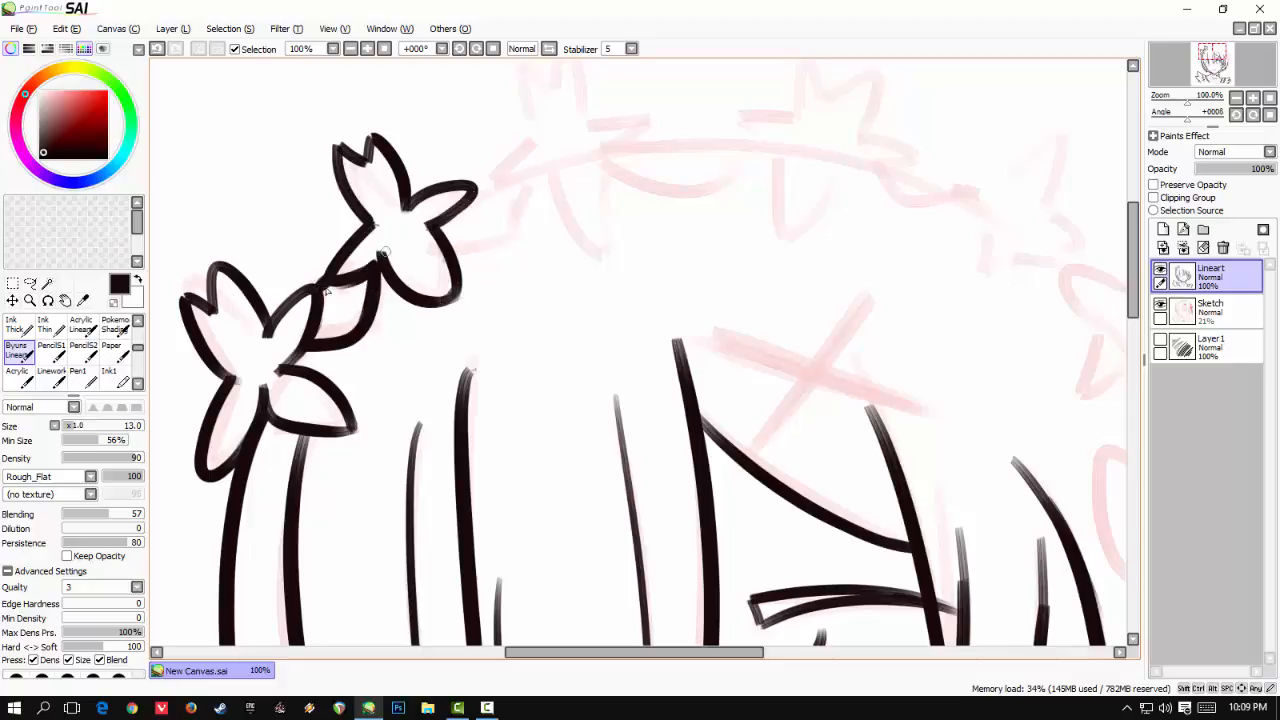
- Ink the petals of the third flower from the left, at the upper part of the crown
drag(599, 252, 531, 326)
drag(453, 127, 467, 205)
drag(453, 127, 489, 173)
drag(489, 173, 508, 130)
mouse_move(508, 130)
mouse_down()
mouse_move(524, 205)
mouse_move(415, 262)
mouse_up()
drag(415, 262, 479, 239)
mouse_move(456, 180)
mouse_down()
mouse_move(469, 210)
mouse_move(559, 213)
mouse_move(530, 218)
mouse_up()
drag(475, 234, 530, 330)
drag(545, 225, 536, 329)
- Ink the curved links joining the second and third flowers of the crown
mouse_move(375, 302)
mouse_down()
mouse_move(452, 309)
mouse_move(412, 320)
mouse_move(453, 308)
mouse_up()
key(ctrl+z)
key(ctrl+z)
drag(470, 242, 428, 317)
drag(386, 254, 424, 235)
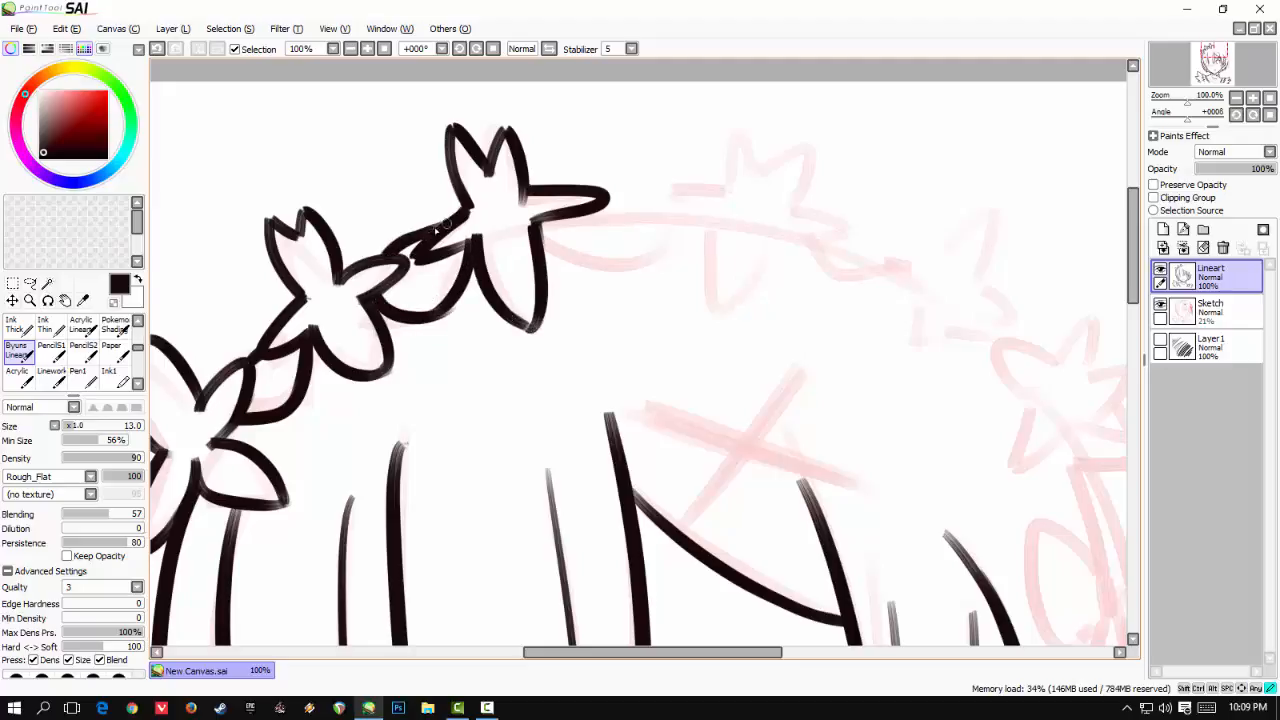
- Try to ink the outer right hair contour behind the ribbon in one long stroke
drag(439, 458, 471, 194)
drag(827, 144, 469, 105)
mouse_move(559, 187)
mouse_down()
mouse_move(420, 140)
mouse_move(343, 140)
mouse_up()
drag(531, 88, 608, 516)
key(ctrl+z)
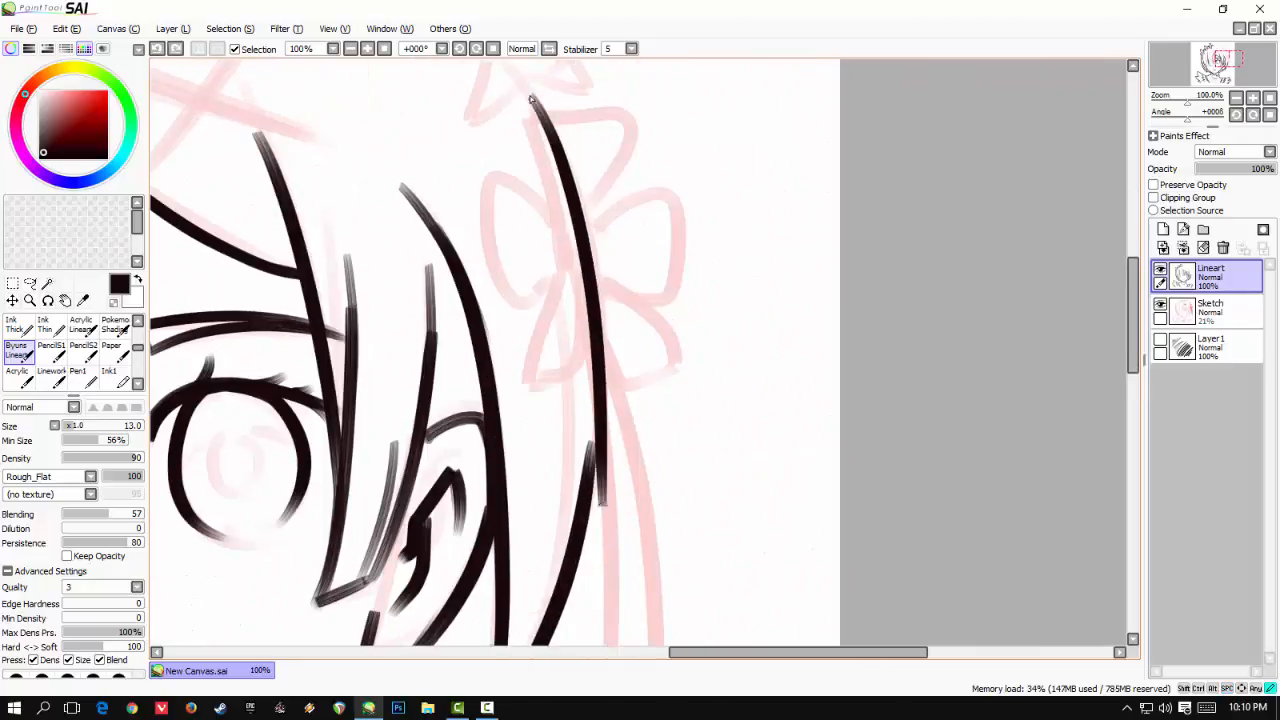
- Ink the long outer right hair contour from the flower crown down past the ear with the brush at size 16
key(Home)
key(End)
key(End)
key(End)
key(Home)
key(End)
key(End)
key(End)
scroll(525, 103, down, 2)
scroll(518, 104, up, 5)
mouse_move(840, 600)
mouse_down()
mouse_move(434, 320)
mouse_move(388, 351)
mouse_up()
drag(720, 172, 598, 452)
key(ctrl+z)
drag(772, 216, 800, 205)
drag(720, 176, 580, 465)
key(ctrl+z)
drag(720, 178, 562, 474)
scroll(684, 302, down, 3)
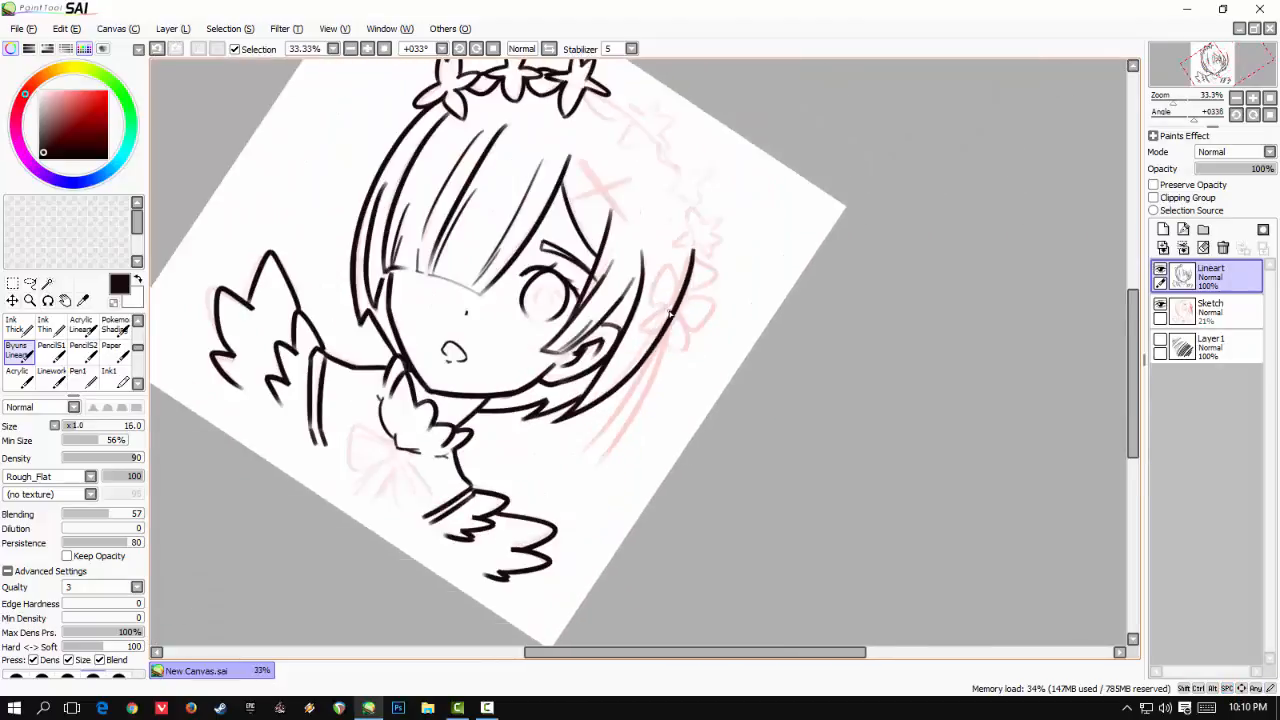
- Ink the small center knot of the bow below the collar with the brush at size 11
key(Home)
scroll(720, 300, up, 4)
drag(421, 371, 466, 103)
drag(466, 594, 470, 209)
drag(592, 339, 611, 386)
key(ctrl+z)
drag(655, 352, 603, 390)
mouse_move(590, 342)
mouse_down()
mouse_move(622, 351)
mouse_move(614, 391)
mouse_up()
drag(639, 353, 624, 391)
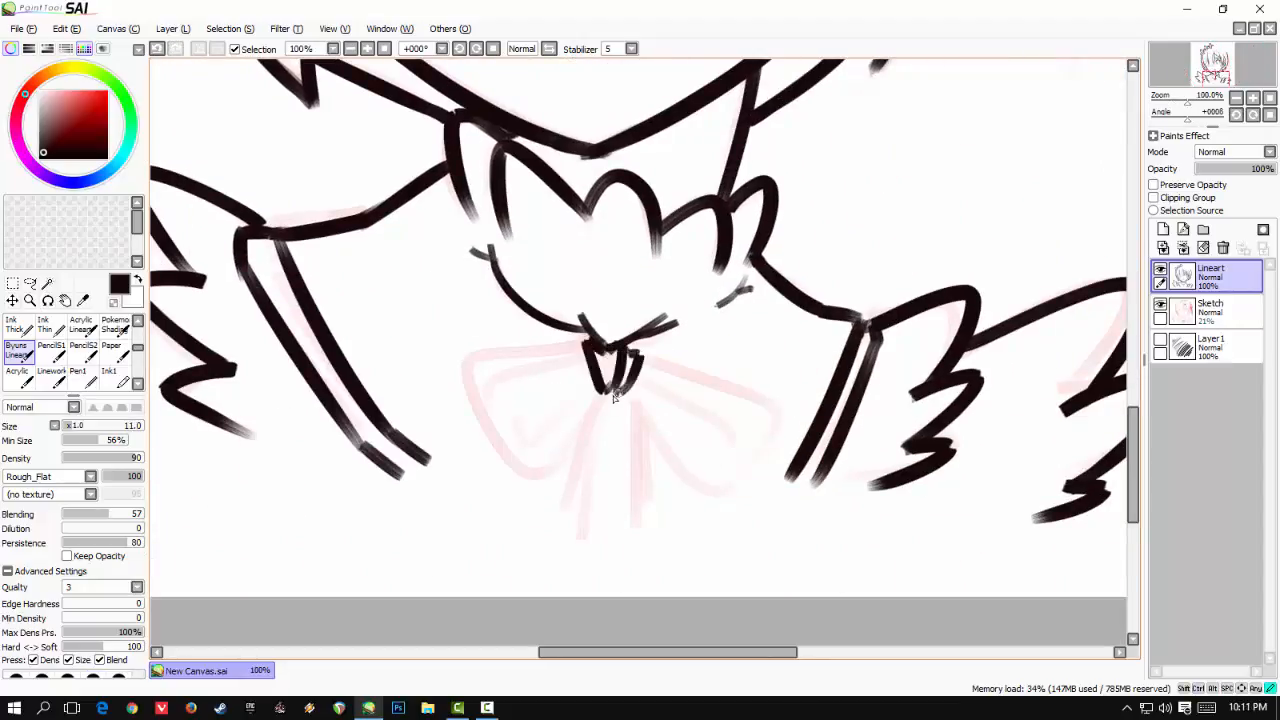
- Ink the outer and inner outlines of the chest bow's left loop
drag(586, 346, 506, 471)
drag(602, 389, 504, 472)
mouse_move(474, 382)
mouse_down()
mouse_move(585, 355)
mouse_move(519, 457)
mouse_up()
key(ctrl+z)
mouse_move(522, 458)
mouse_down()
mouse_move(553, 444)
mouse_move(597, 389)
mouse_move(550, 439)
mouse_up()
key(ctrl+z)
- Ink the outer and inner outlines of the chest bow's right loop
drag(616, 378, 522, 316)
drag(542, 293, 632, 436)
key(ctrl+z)
mouse_move(537, 333)
mouse_down()
mouse_move(554, 382)
mouse_move(634, 435)
mouse_up()
drag(631, 436, 665, 398)
mouse_move(540, 332)
mouse_down()
mouse_move(610, 428)
mouse_move(654, 354)
mouse_up()
key(ctrl+z)
drag(606, 428, 653, 356)
drag(543, 311, 654, 350)
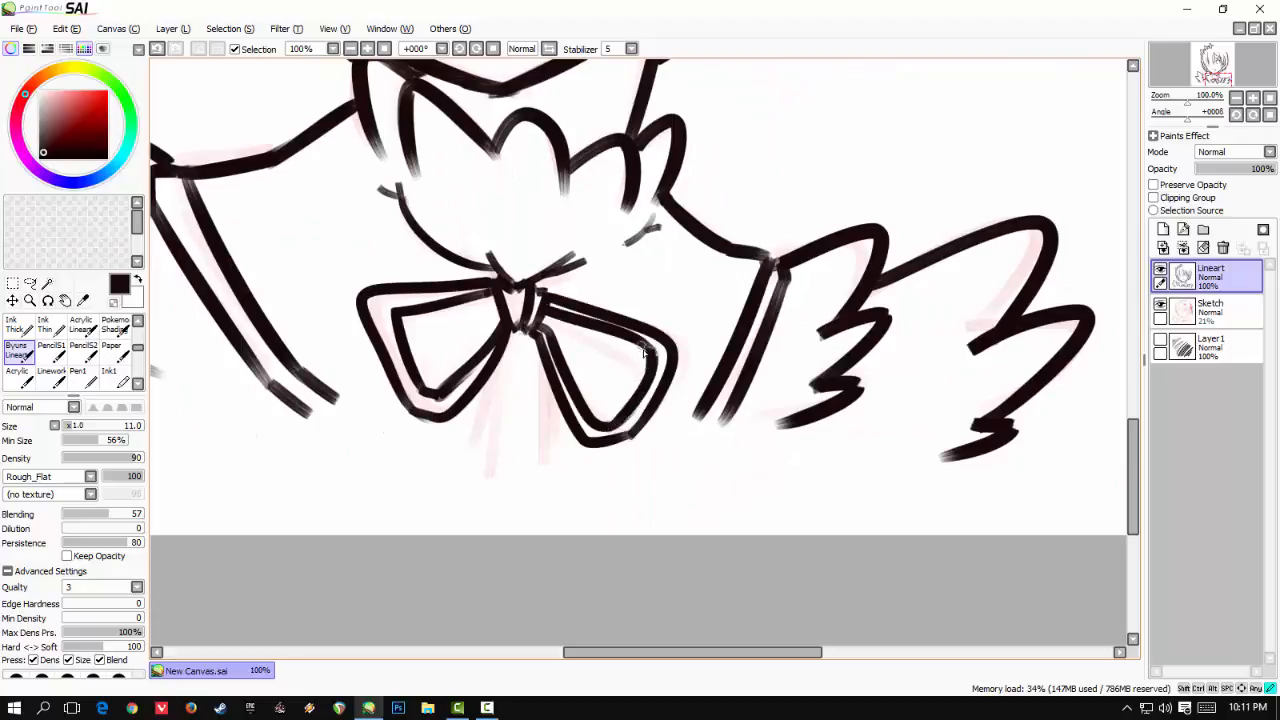
- Ink the two ribbon tails hanging below the knot of the chest bow
drag(508, 332, 486, 512)
key(ctrl+z)
drag(508, 332, 488, 502)
key(ctrl+z)
drag(492, 370, 472, 502)
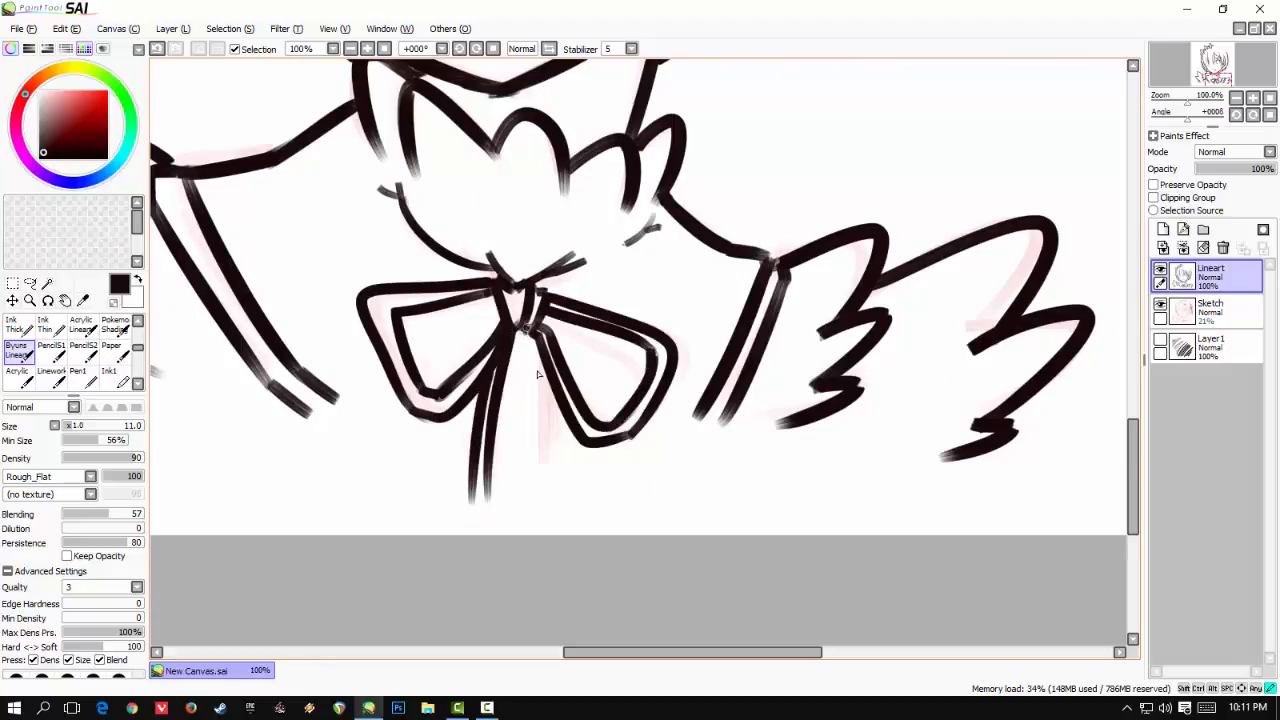
drag(532, 334, 548, 493)
drag(549, 376, 569, 479)
key(ctrl+z)
drag(550, 371, 562, 492)
- Touch up the lower ends of the strap lines on both sides of the chest bow
mouse_move(461, 213)
mouse_down()
mouse_move(521, 432)
mouse_move(530, 354)
mouse_up()
mouse_move(370, 514)
mouse_down()
mouse_move(490, 577)
mouse_move(470, 574)
mouse_move(452, 593)
mouse_up()
key(ctrl+z)
key(ctrl+z)
drag(324, 507, 345, 528)
drag(671, 480, 649, 343)
drag(742, 414, 691, 454)
drag(782, 403, 705, 471)
key(ctrl+z)
drag(432, 65, 430, 425)
drag(584, 480, 684, 400)
key(ctrl+z)
- Ink the pointed petals of the fourth flower from the left on the crown
mouse_move(505, 261)
mouse_down()
mouse_move(454, 394)
mouse_move(450, 620)
mouse_up()
drag(452, 75, 567, 461)
mouse_move(666, 282)
mouse_down()
mouse_move(583, 249)
mouse_move(596, 336)
mouse_up()
mouse_move(622, 214)
mouse_down()
mouse_move(659, 199)
mouse_move(665, 239)
mouse_up()
drag(620, 217, 612, 254)
key(ctrl+z)
mouse_move(626, 182)
mouse_down()
mouse_move(621, 216)
mouse_move(719, 272)
mouse_up()
mouse_move(612, 254)
mouse_down()
mouse_move(607, 342)
mouse_move(682, 273)
mouse_up()
mouse_move(718, 271)
mouse_down()
mouse_move(681, 273)
mouse_move(650, 304)
mouse_up()
- Ink the upper and lower curves linking the third and fourth crown flowers, plus a short curve beyond the fourth
drag(486, 216, 547, 216)
mouse_move(437, 252)
mouse_down()
mouse_move(469, 288)
mouse_move(518, 300)
mouse_up()
drag(608, 254, 503, 299)
key(ctrl+z)
mouse_move(574, 241)
mouse_down()
mouse_move(611, 253)
mouse_move(610, 266)
mouse_up()
- Ink the petals of the flower at the right end of the crown, above the outer hair contour
drag(575, 342, 449, 154)
mouse_move(740, 115)
mouse_down()
mouse_move(529, 220)
mouse_move(526, 201)
mouse_up()
mouse_move(632, 295)
mouse_down()
mouse_move(648, 343)
mouse_move(640, 374)
mouse_move(634, 362)
mouse_up()
key(ctrl+z)
mouse_move(629, 295)
mouse_down()
mouse_move(622, 335)
mouse_move(566, 300)
mouse_move(641, 289)
mouse_up()
key(ctrl+z)
key(ctrl+z)
drag(603, 338, 586, 407)
key(ctrl+z)
drag(637, 363, 586, 409)
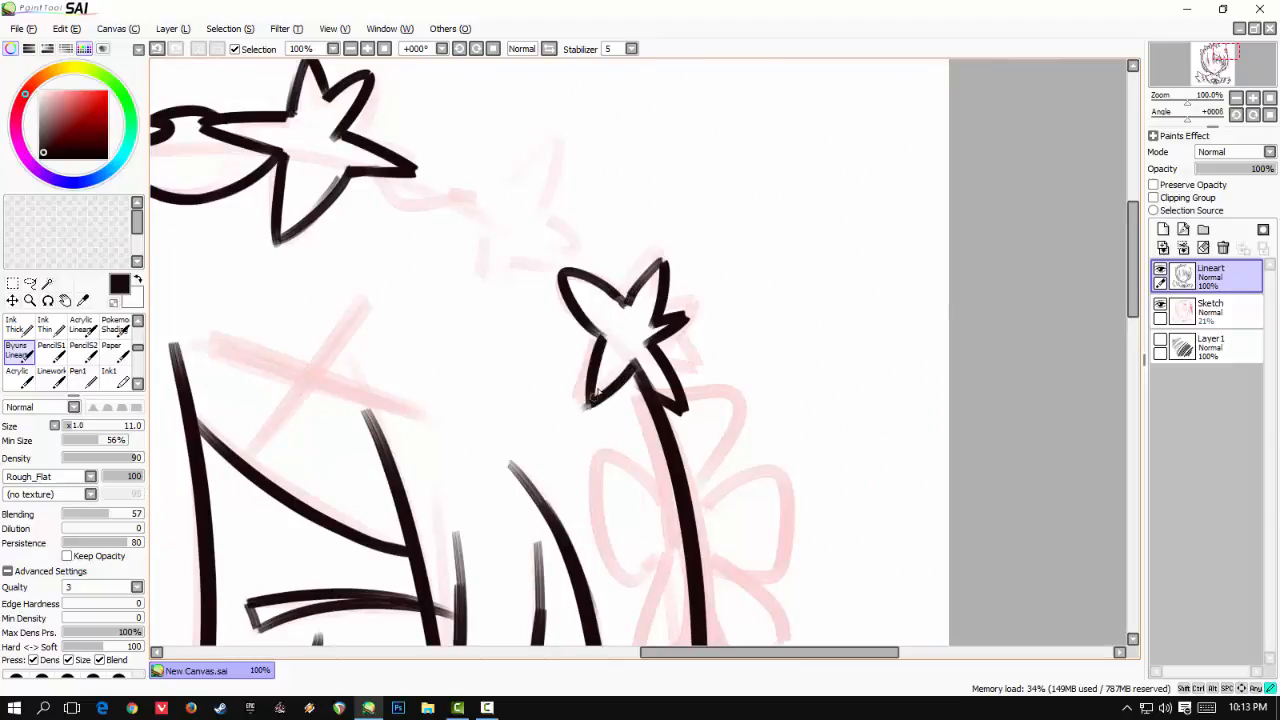
- Ink the petals of the fifth flower from the left, between the fourth flower and the right-end one
drag(582, 214, 626, 146)
drag(385, 248, 523, 360)
drag(702, 227, 724, 226)
mouse_move(725, 226)
mouse_down()
mouse_move(728, 264)
mouse_move(707, 241)
mouse_up()
drag(718, 262, 752, 314)
key(ctrl+z)
key(ctrl+z)
key(ctrl+z)
key(ctrl+z)
mouse_move(678, 220)
mouse_down()
mouse_move(705, 229)
mouse_move(720, 262)
mouse_move(662, 268)
mouse_move(694, 292)
mouse_move(634, 340)
mouse_up()
drag(692, 282, 632, 340)
- Ink the curves linking the fourth and fifth flowers of the crown
drag(568, 190, 630, 226)
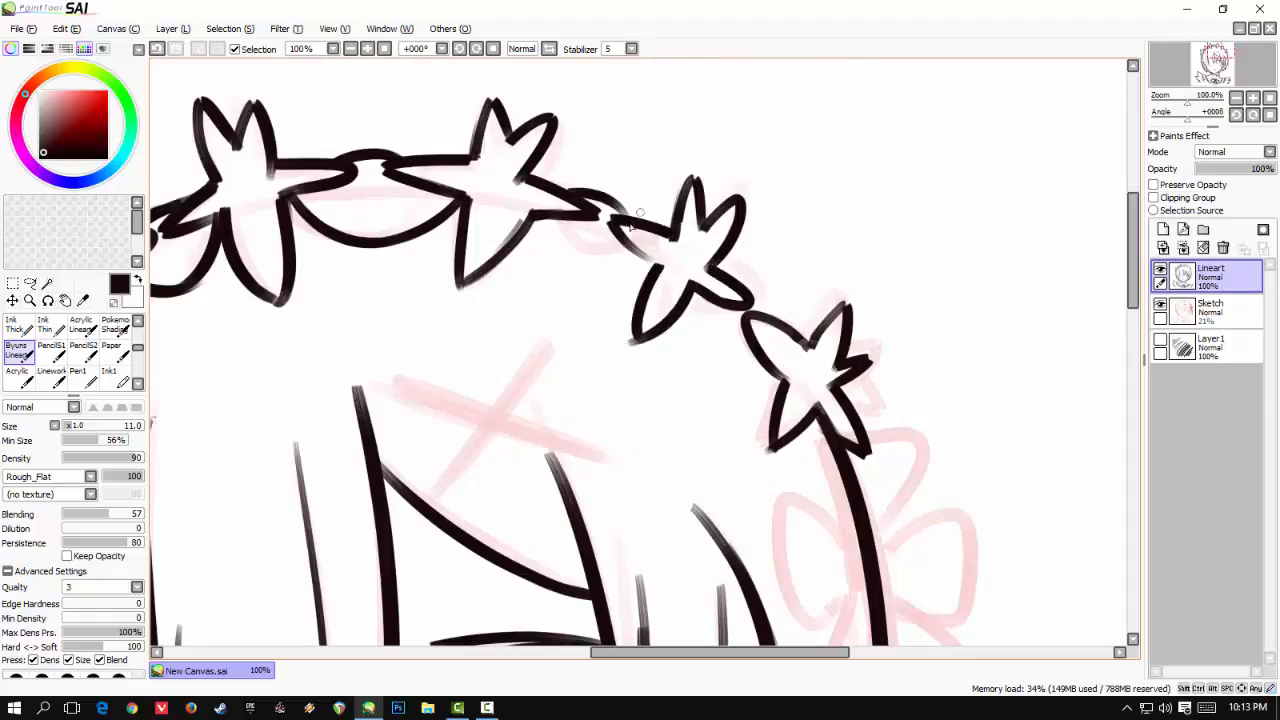
key(ctrl+z)
mouse_move(548, 222)
mouse_down()
mouse_move(640, 269)
mouse_move(600, 283)
mouse_up()
key(ctrl+z)
mouse_move(598, 284)
mouse_down()
mouse_move(652, 270)
mouse_move(618, 232)
mouse_move(562, 246)
mouse_up()
- Ink the lower and upper curves linking the fifth flower to the one at the crown's right end
mouse_move(634, 345)
mouse_down()
mouse_move(520, 154)
mouse_move(476, 248)
mouse_up()
drag(541, 201, 582, 289)
drag(581, 288, 624, 288)
drag(538, 198, 542, 245)
key(ctrl+z)
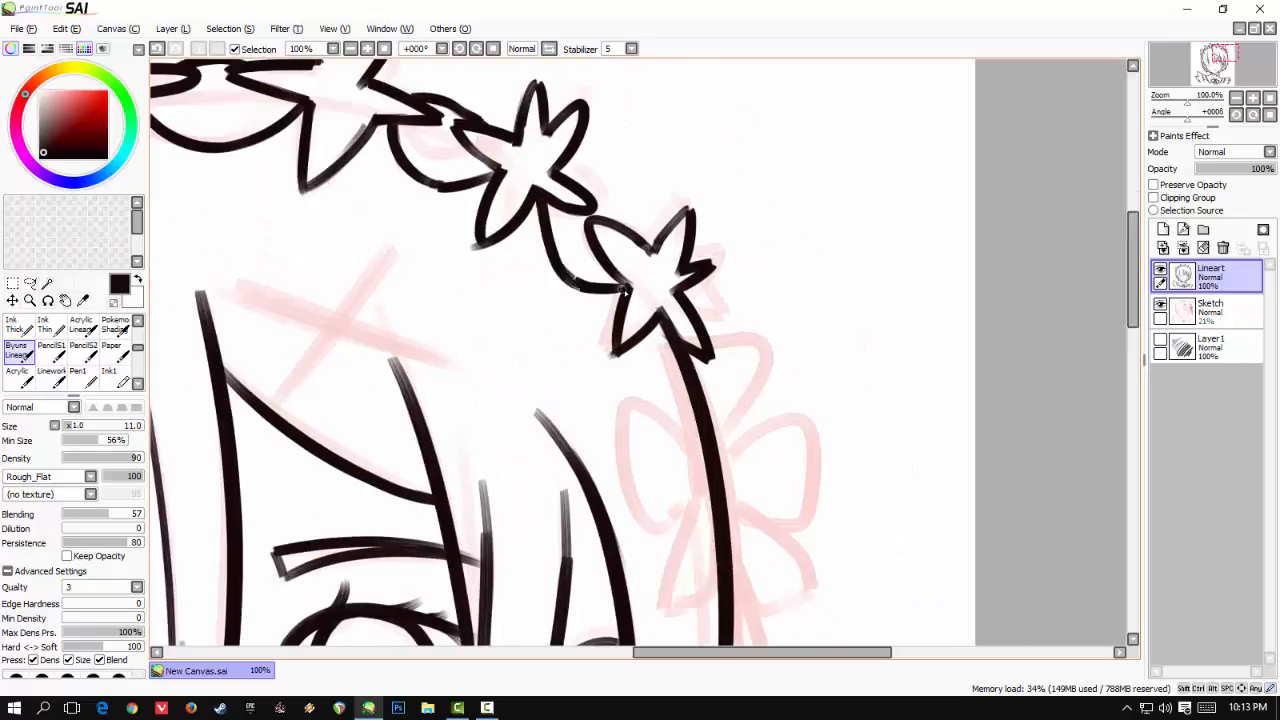
drag(556, 172, 645, 246)
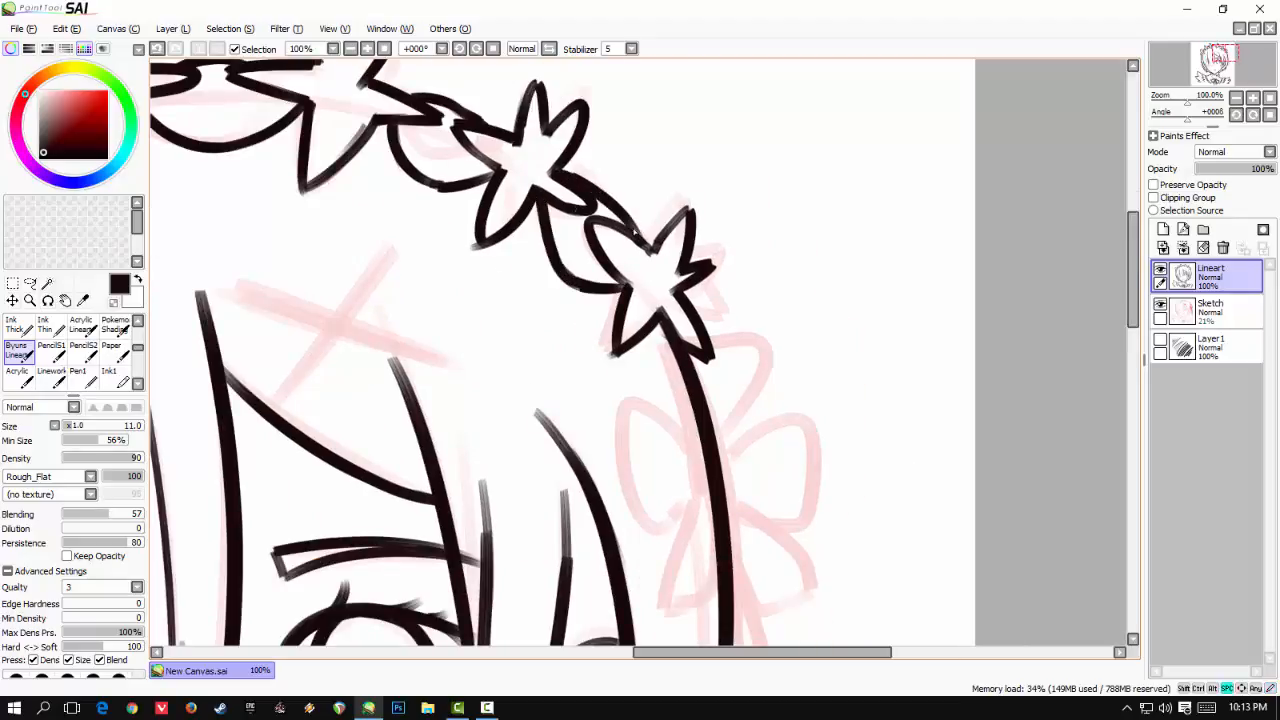
- Hide the Sketch layer, leaving the lineart alone on the canvas
key(e)
key(e)
scroll(493, 268, down, 4)
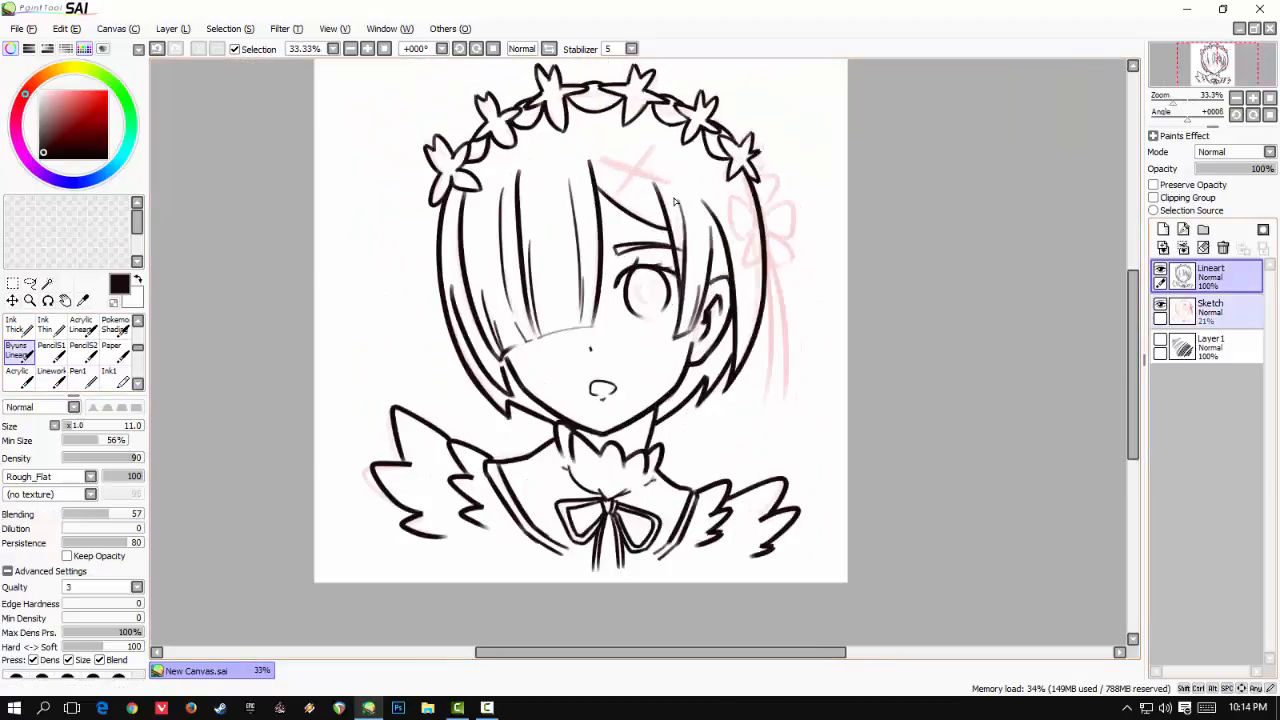
click(1160, 303)
scroll(530, 415, up, 1)
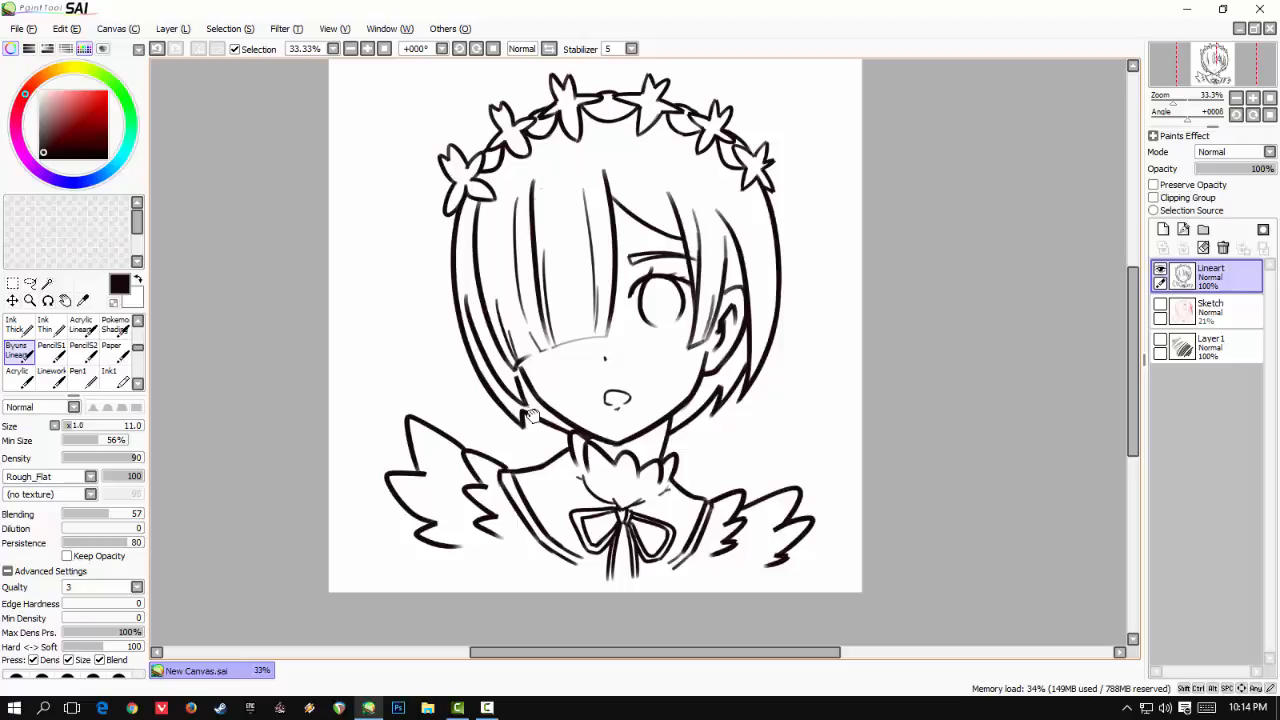
- Ink a fine hair strand down the left part of the fringe
drag(514, 174, 505, 330)
key(ctrl+z)
drag(508, 183, 527, 330)
key(ctrl+z)
- Ink two thin curved strands in the swept section of the fringe above the visible eye's brow
drag(640, 160, 688, 282)
key(ctrl+z)
mouse_move(614, 163)
mouse_down()
mouse_move(668, 233)
mouse_move(612, 178)
mouse_move(658, 228)
mouse_up()
key(ctrl+z)
key(ctrl+z)
drag(620, 178, 658, 228)
key(ctrl+z)
drag(618, 178, 678, 235)
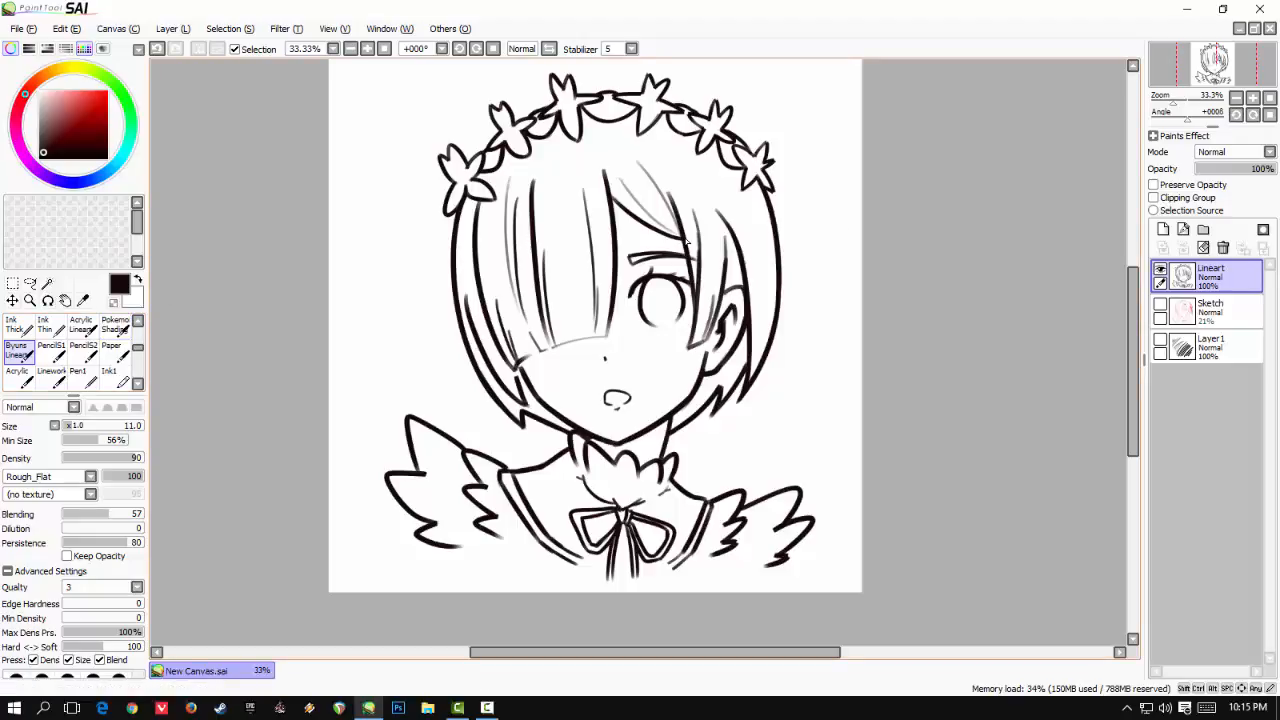
- Add a new layer above Lineart and set the brush to light blue at size 59
click(1163, 230)
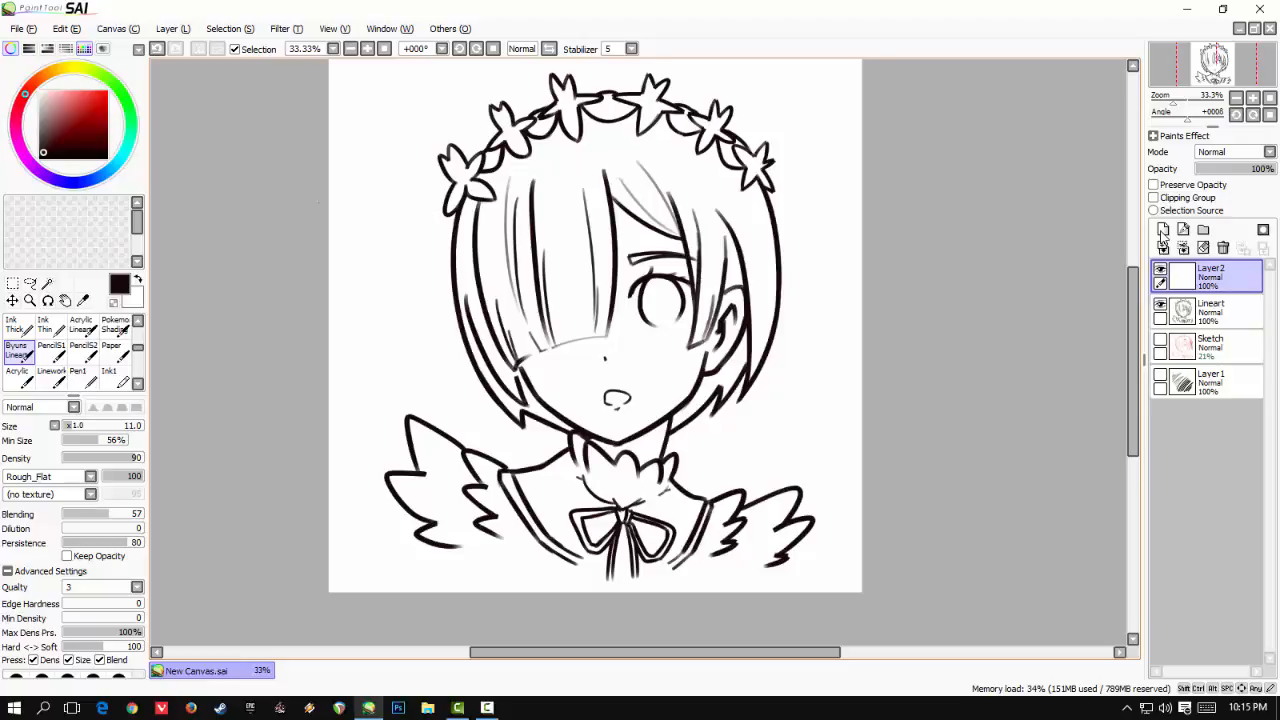
click(97, 178)
click(64, 98)
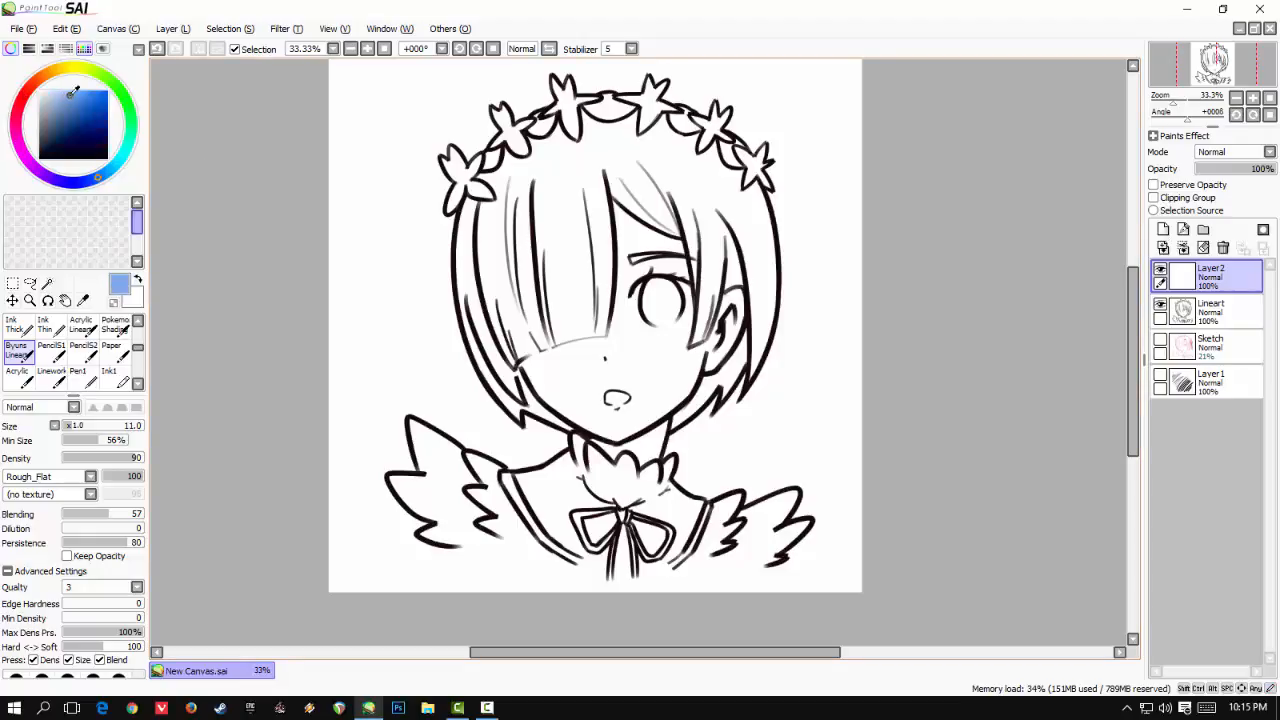
drag(600, 190, 662, 180)
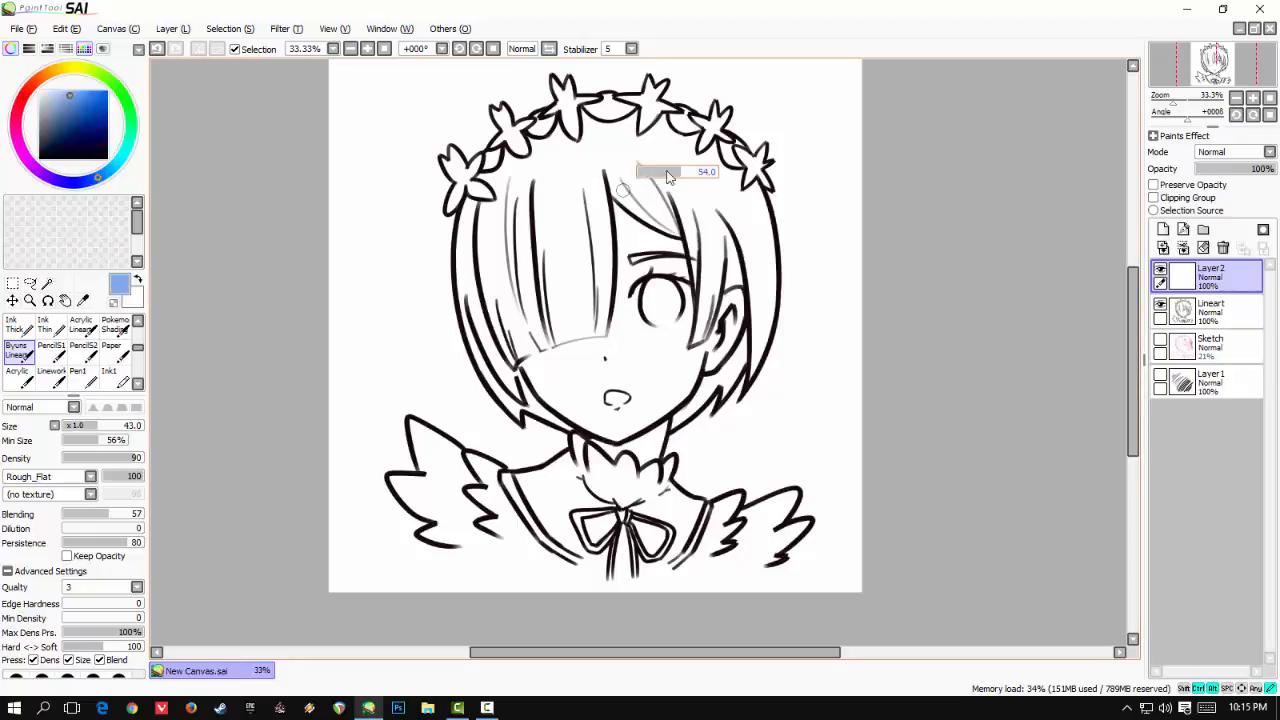
click(1153, 197)
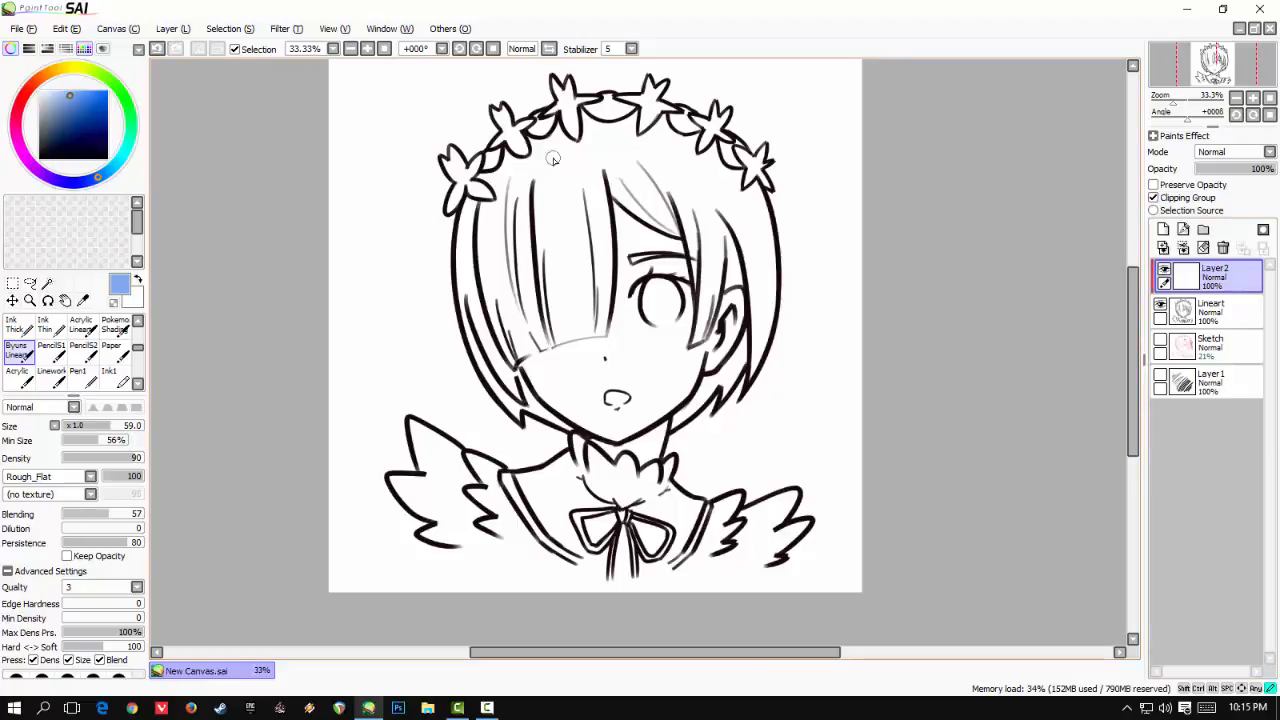
click(1164, 269)
drag(1200, 279, 1201, 335)
key(ctrl+z)
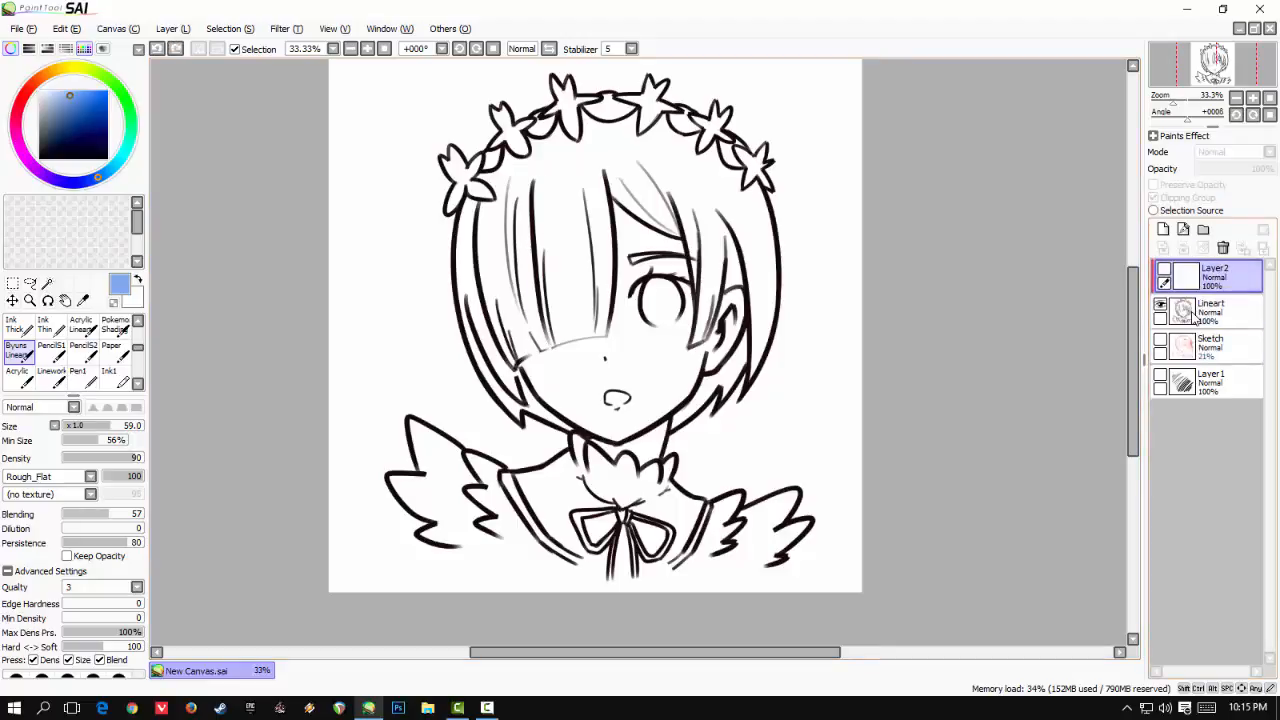
drag(1196, 284, 1200, 318)
click(1154, 198)
click(1154, 198)
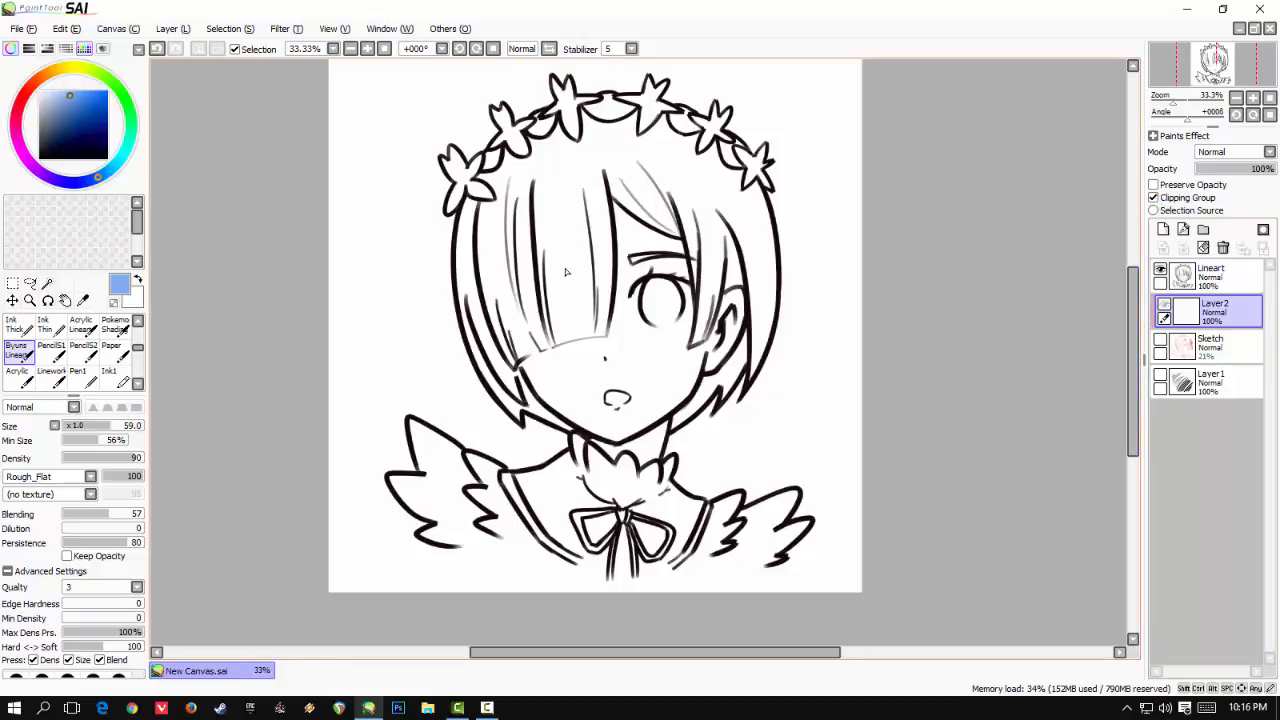
click(1164, 313)
click(1223, 249)
- Add a fresh layer beneath Lineart and block in both sides of the hair in light blue, enlarging the brush to size 100
click(1164, 231)
mouse_move(566, 168)
mouse_down()
mouse_move(546, 158)
mouse_move(588, 153)
mouse_move(586, 228)
mouse_up()
mouse_move(484, 204)
mouse_down()
mouse_move(476, 340)
mouse_move(512, 408)
mouse_move(570, 424)
mouse_up()
drag(850, 158, 891, 158)
mouse_move(715, 184)
mouse_down()
mouse_move(757, 340)
mouse_move(702, 384)
mouse_move(676, 418)
mouse_move(686, 428)
mouse_up()
mouse_move(494, 165)
mouse_down()
mouse_move(504, 322)
mouse_move(588, 328)
mouse_move(520, 358)
mouse_move(608, 328)
mouse_up()
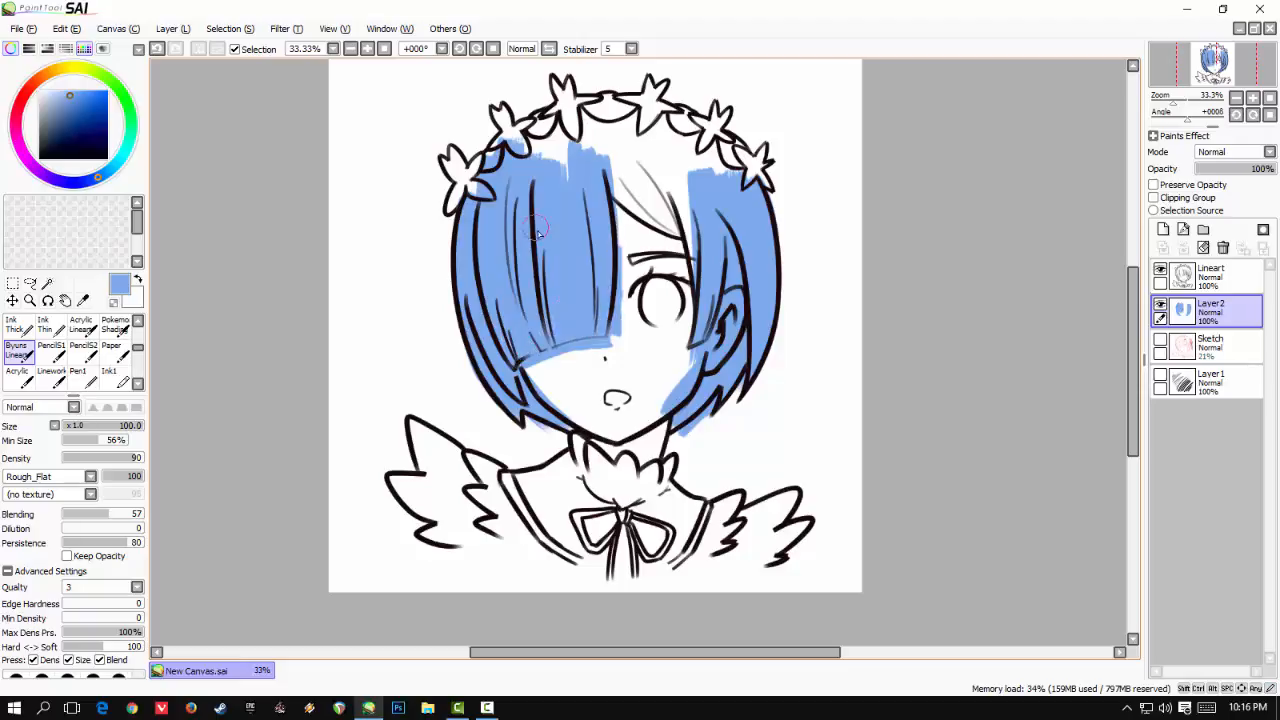
- Fill the top of the hair under the flower crown and the remaining uncoloured gaps with light blue
drag(530, 145, 554, 128)
mouse_move(565, 190)
mouse_down()
mouse_move(590, 140)
mouse_move(680, 240)
mouse_move(650, 130)
mouse_move(609, 110)
mouse_move(746, 242)
mouse_move(736, 326)
mouse_up()
scroll(714, 292, up, 3)
drag(592, 384, 597, 223)
drag(645, 345, 580, 475)
drag(695, 309, 777, 299)
drag(448, 350, 394, 446)
mouse_move(466, 105)
mouse_down()
mouse_move(490, 500)
mouse_move(464, 296)
mouse_up()
- Paint a soft band of deeper blue across the upper fringe and side hair
click(79, 98)
drag(304, 203, 384, 160)
mouse_move(464, 227)
mouse_down()
mouse_move(474, 297)
mouse_move(487, 226)
mouse_move(598, 352)
mouse_move(615, 264)
mouse_up()
click(97, 104)
mouse_move(506, 197)
mouse_down()
mouse_move(566, 287)
mouse_move(554, 302)
mouse_up()
drag(424, 377, 340, 407)
mouse_move(580, 215)
mouse_down()
mouse_move(643, 237)
mouse_move(791, 342)
mouse_move(871, 281)
mouse_up()
drag(871, 363, 789, 296)
mouse_move(775, 170)
mouse_down()
mouse_move(817, 281)
mouse_move(689, 108)
mouse_up()
drag(634, 71, 709, 148)
mouse_move(688, 207)
mouse_down()
mouse_move(760, 240)
mouse_move(665, 226)
mouse_up()
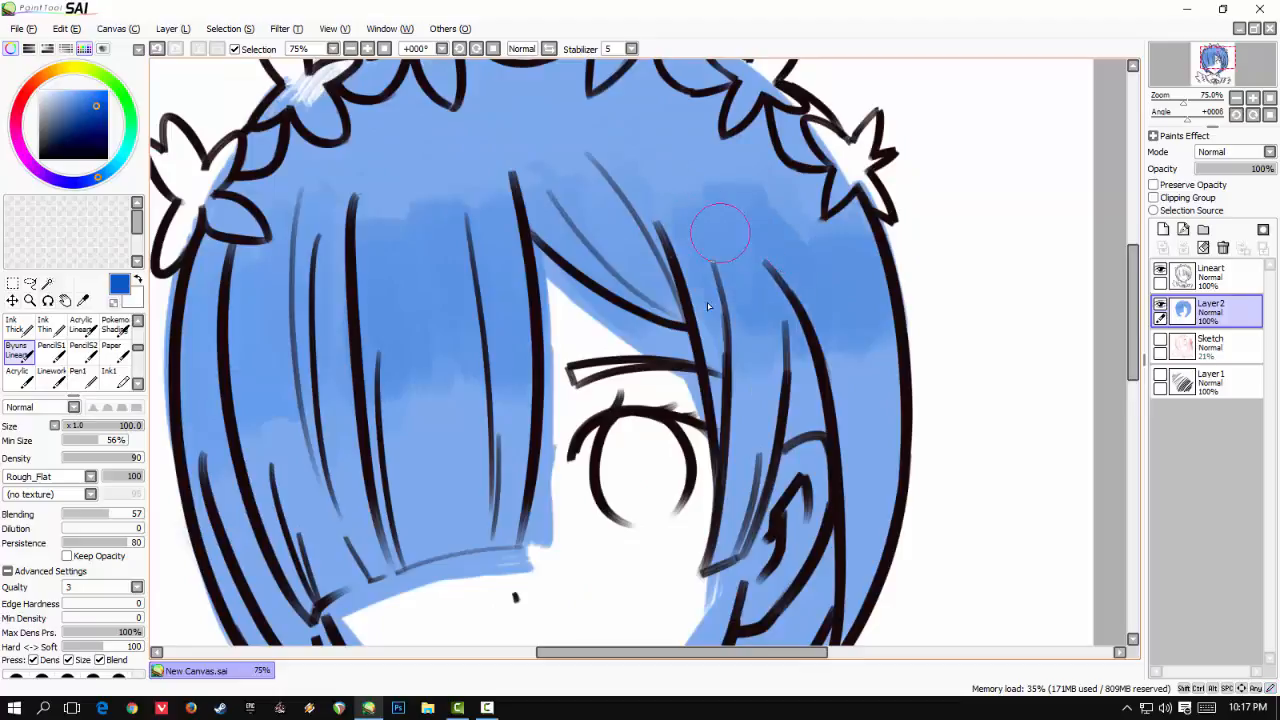
- Add a new layer above the hair colour layer and clip it to that layer
drag(512, 363, 560, 157)
drag(436, 357, 457, 211)
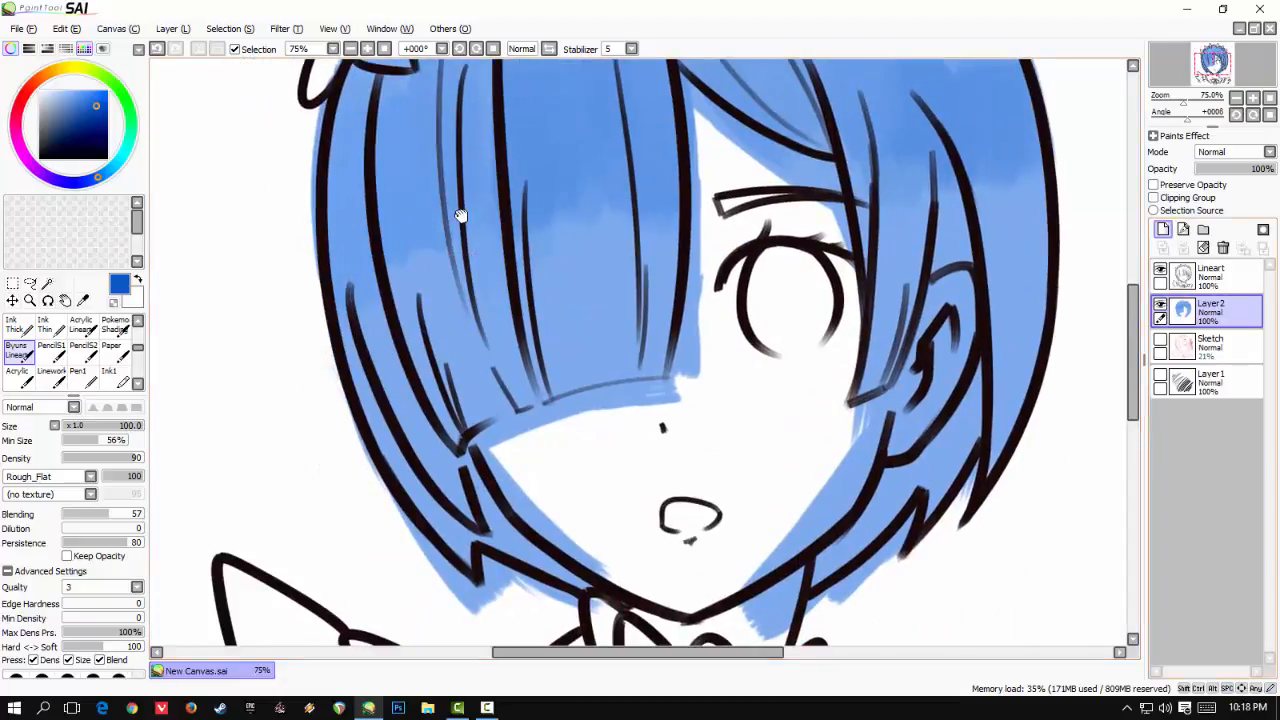
click(1163, 229)
click(1154, 198)
- Reduce the brush to size 30 and choose a darker, slightly less saturated blue for shading
drag(397, 298, 417, 311)
key(bracketleft)
key(bracketleft)
key(bracketleft)
key(bracketleft)
key(bracketleft)
key(bracketleft)
key(bracketleft)
drag(405, 107, 431, 374)
key(ctrl+z)
drag(92, 105, 81, 111)
- Shade the inner hair beside the jaw on the left side of the face in dark blue
space+drag(486, 457, 385, 270)
mouse_move(385, 283)
mouse_down()
mouse_move(424, 376)
mouse_move(519, 434)
mouse_up()
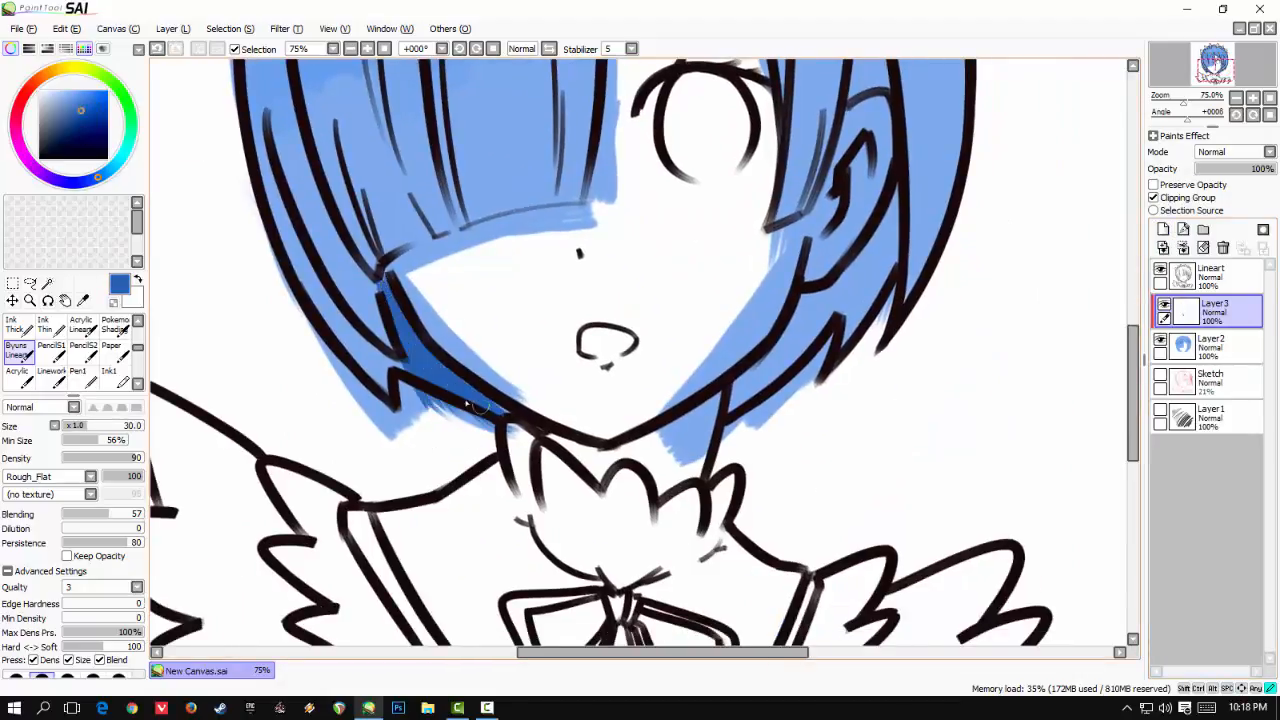
drag(343, 331, 431, 440)
mouse_move(709, 383)
mouse_down()
mouse_move(580, 343)
mouse_move(485, 545)
mouse_up()
- Shade the inner hair around the ear and below it toward the jaw in dark blue
drag(640, 125, 626, 274)
drag(653, 162, 634, 258)
drag(609, 332, 610, 224)
drag(668, 250, 533, 455)
drag(520, 405, 645, 293)
mouse_move(660, 332)
mouse_down()
mouse_move(636, 366)
mouse_move(626, 334)
mouse_up()
- Shade the hair's upper left outer edge and the hair beneath the left crown flowers in dark blue
drag(450, 75, 601, 443)
mouse_move(332, 256)
mouse_down()
mouse_move(314, 430)
mouse_move(315, 415)
mouse_up()
key(ctrl+z)
mouse_move(431, 120)
mouse_down()
mouse_move(492, 102)
mouse_move(483, 152)
mouse_up()
drag(508, 138, 568, 109)
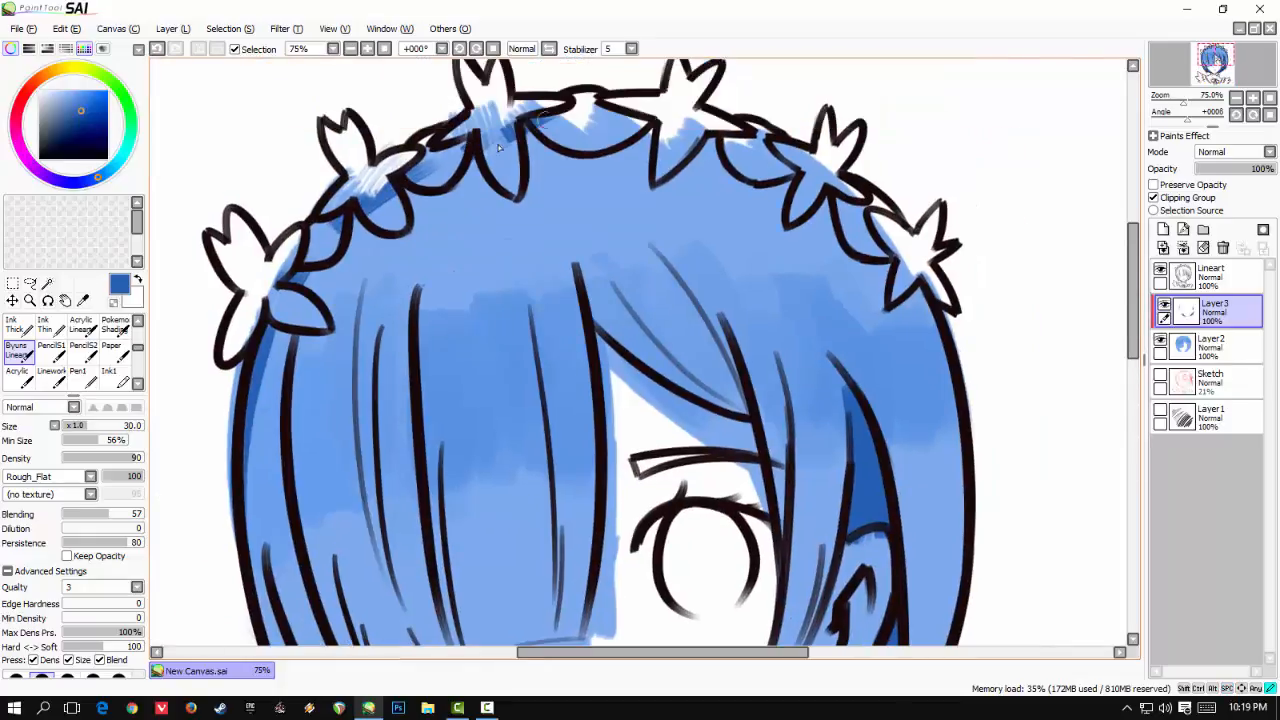
- On the clipped layer, shade beneath the right crown flowers and down the hair's upper right outer edge
click(1216, 346)
mouse_move(643, 98)
mouse_down()
mouse_move(599, 102)
mouse_move(623, 141)
mouse_up()
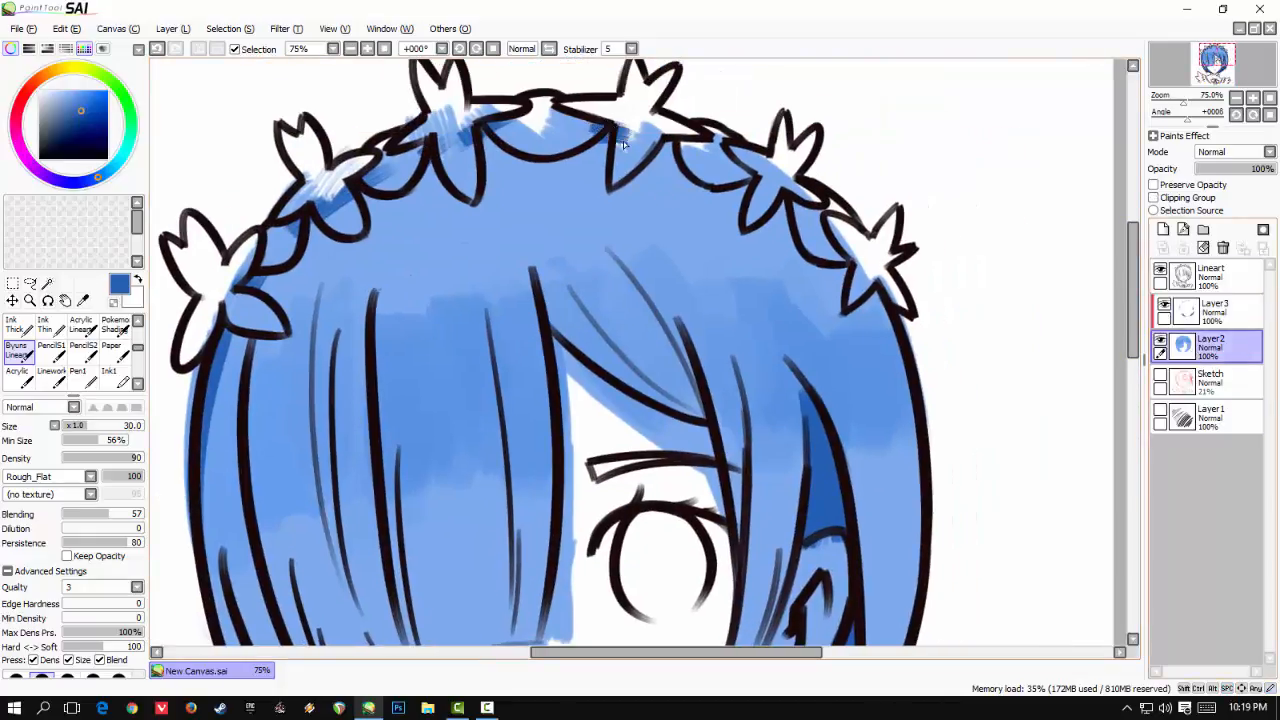
click(1216, 312)
drag(695, 157, 657, 126)
mouse_move(890, 294)
mouse_down()
mouse_move(840, 93)
mouse_move(845, 135)
mouse_up()
key(ctrl+z)
drag(822, 92, 850, 152)
drag(824, 100, 859, 190)
key(ctrl+z)
drag(862, 132, 874, 204)
- Continue the dark blue shading down the right outer edge of the hair and touch up the base colour there
drag(761, 327, 715, 91)
drag(832, 84, 764, 302)
drag(783, 250, 768, 282)
key(ctrl+z)
click(1214, 347)
drag(819, 187, 748, 344)
click(1216, 312)
- Try dark blue shading strokes along the side strands beside the ear
mouse_move(686, 126)
mouse_down()
mouse_move(741, 300)
mouse_move(620, 251)
mouse_up()
mouse_move(658, 380)
mouse_down()
mouse_move(641, 190)
mouse_move(662, 405)
mouse_up()
key(ctrl+z)
key(ctrl+z)
drag(650, 205, 652, 400)
key(ctrl+z)
drag(707, 302, 670, 482)
key(ctrl+z)
- Add a short dark blue shading stroke to the strands on the left side of the hair
drag(429, 297, 648, 274)
drag(440, 148, 470, 412)
key(ctrl+z)
drag(384, 298, 434, 515)
key(ctrl+z)
mouse_move(405, 410)
mouse_down()
mouse_move(465, 580)
mouse_move(415, 470)
mouse_up()
drag(463, 385, 168, 390)
scroll(168, 390, down, 1)
drag(168, 388, 285, 367)
drag(325, 326, 430, 285)
- Try a lighter blue stroke at the hair's left side on the clipped layer
click(80, 96)
drag(484, 204, 522, 201)
key(ctrl+z)
drag(324, 244, 346, 320)
key(ctrl+z)
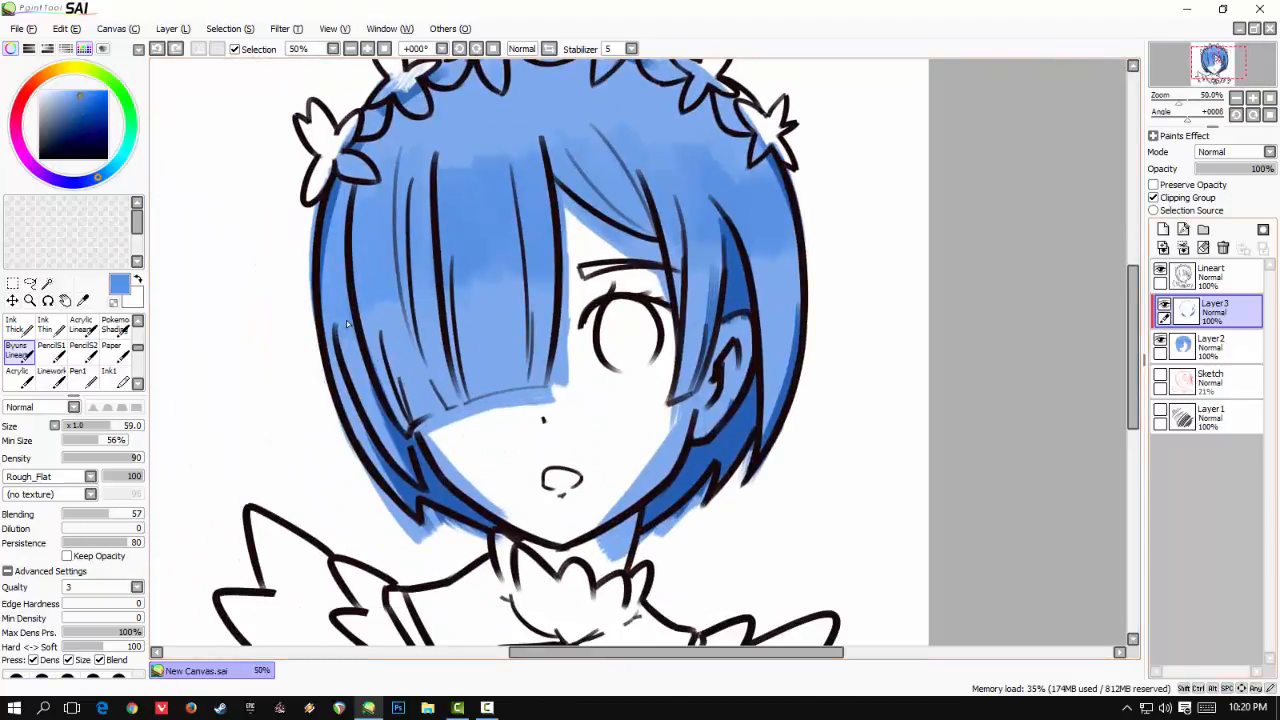
- On the hair colour layer, extend the deeper blue band over the left side of the hair
click(1212, 346)
click(88, 114)
drag(332, 266, 336, 338)
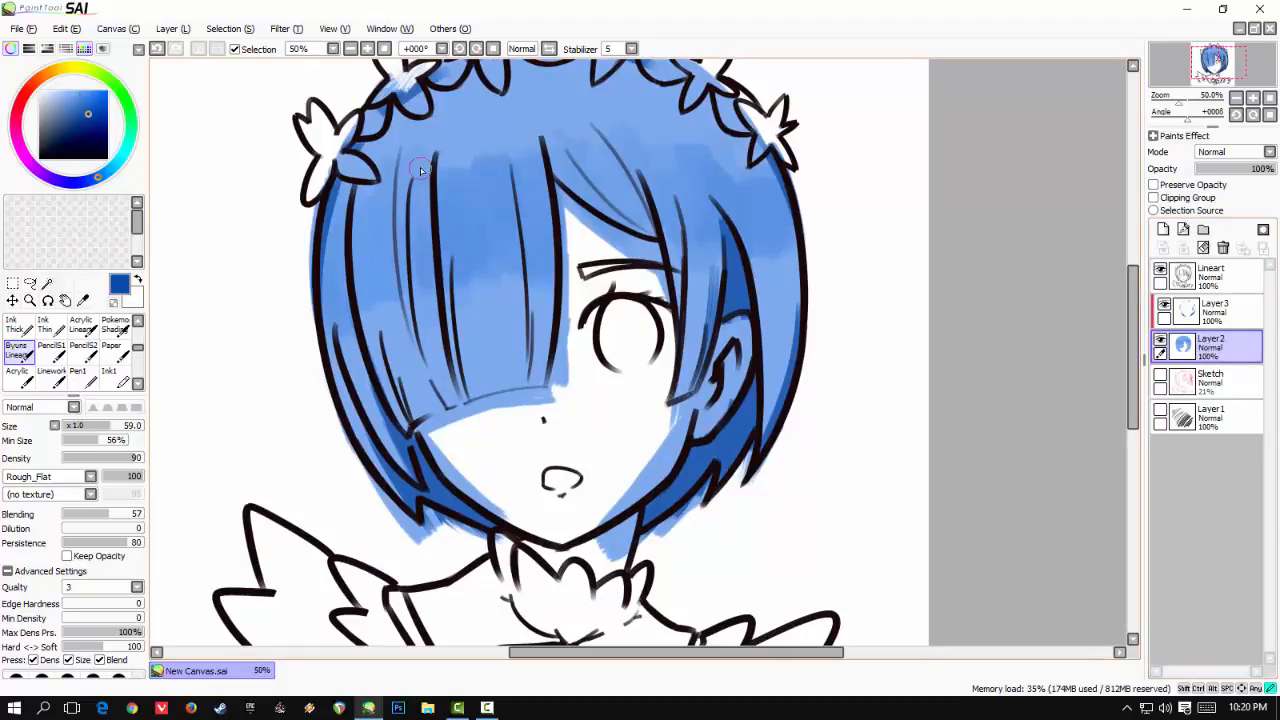
mouse_move(482, 354)
mouse_down()
mouse_move(520, 311)
mouse_move(609, 347)
mouse_up()
- Return to the clipped shading layer, sample the dark blue shading colour and reduce the brush to size 13
click(1217, 309)
right_click(863, 290)
scroll(802, 286, down, 3)
scroll(802, 287, up, 4)
drag(527, 301, 580, 200)
drag(588, 322, 548, 324)
key(ctrl+z)
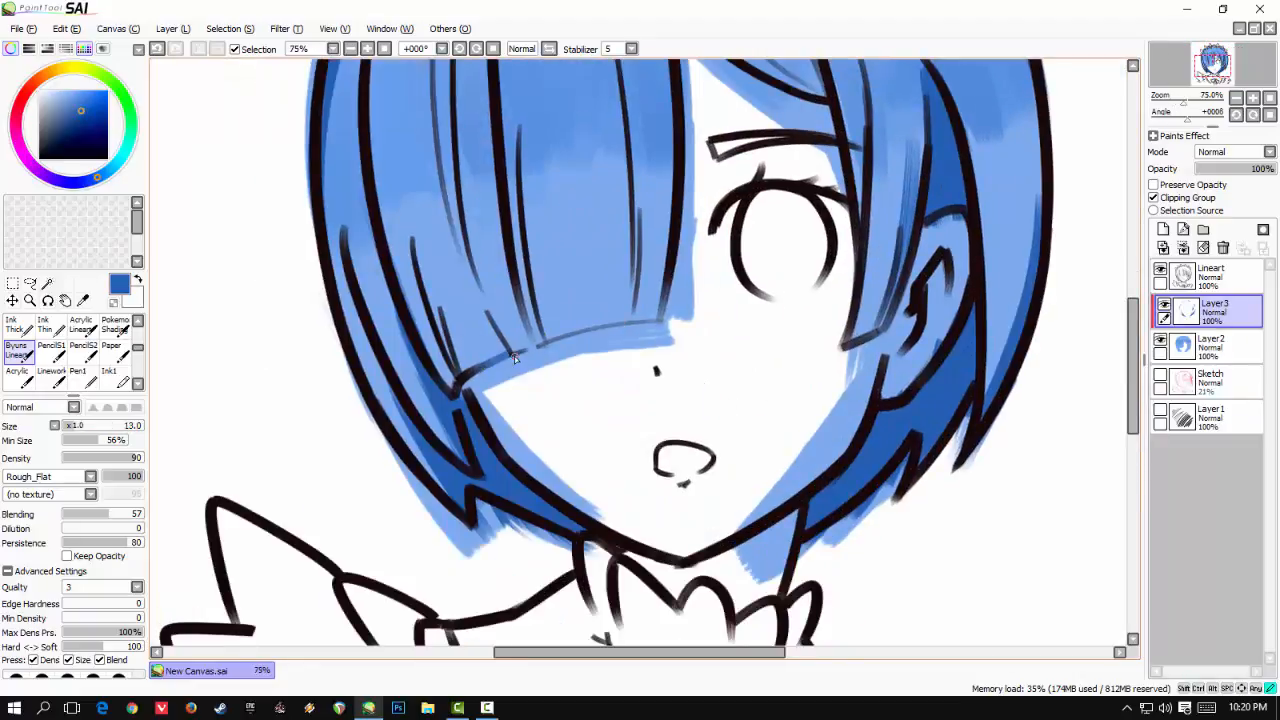
- Paint thin dark blue shading strokes alongside the strand lines in the lower fringe
drag(517, 138, 542, 348)
key(ctrl+z)
drag(518, 235, 539, 344)
drag(639, 190, 631, 328)
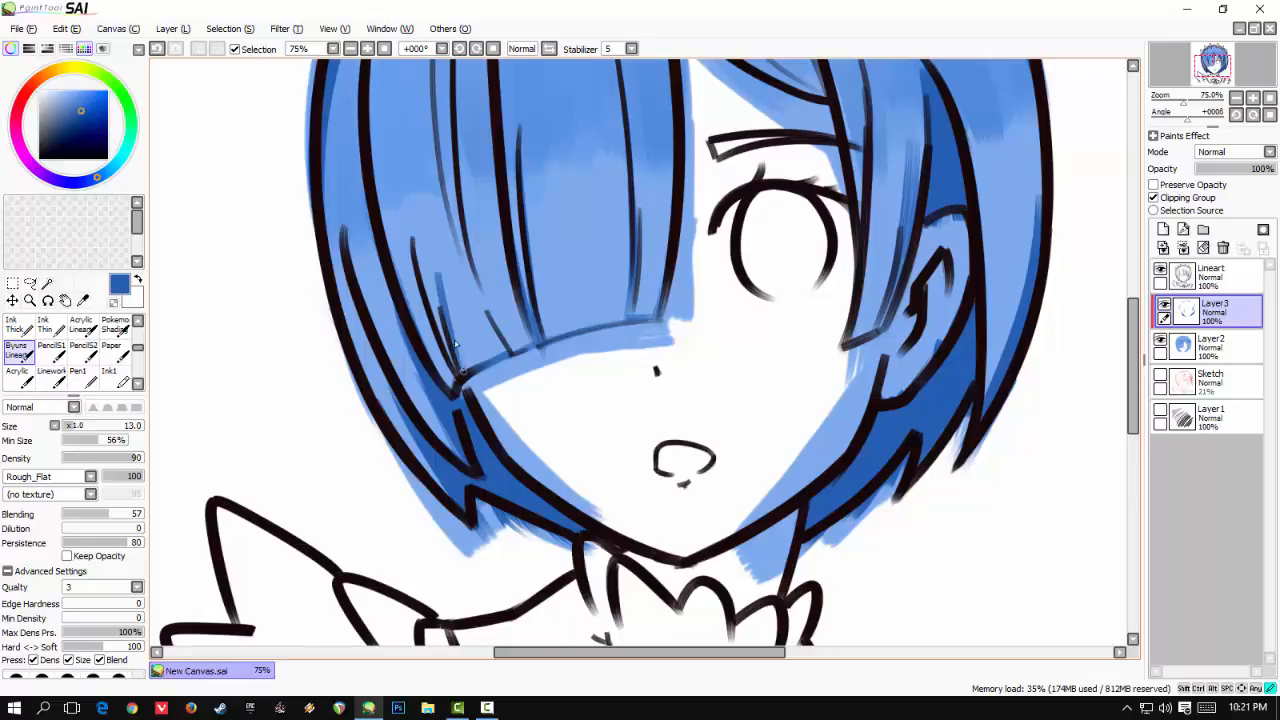
drag(489, 316, 515, 356)
drag(485, 160, 485, 395)
mouse_move(430, 204)
mouse_down()
mouse_move(443, 366)
mouse_move(437, 304)
mouse_up()
key(ctrl+z)
drag(430, 477, 408, 276)
mouse_move(430, 416)
mouse_down()
mouse_move(392, 276)
mouse_move(371, 343)
mouse_up()
- Paint a near-white elongated highlight with a small dot beside it in the middle of the fringe
click(43, 95)
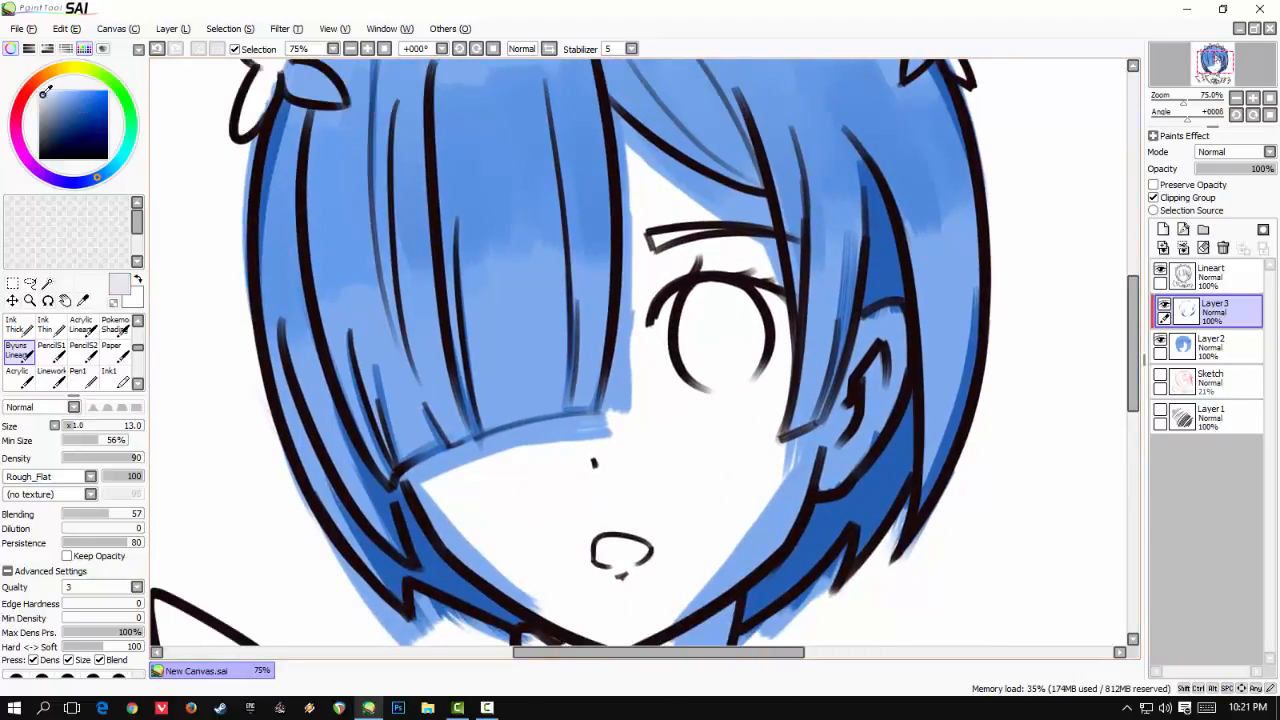
drag(455, 180, 453, 266)
mouse_move(492, 216)
mouse_down()
mouse_move(491, 292)
mouse_move(491, 275)
mouse_up()
key(ctrl+z)
click(501, 236)
drag(316, 346, 362, 290)
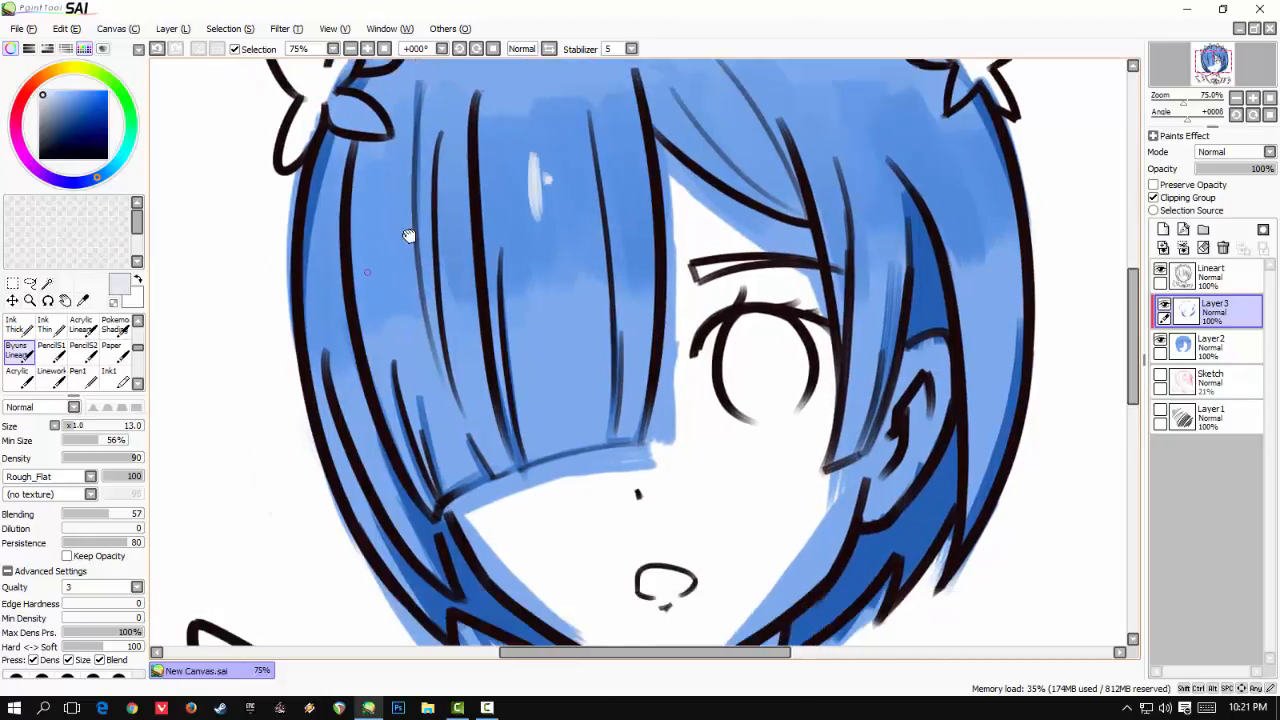
- Paint a matching near-white highlight and small dot on the side hair above the ear
drag(700, 182, 484, 250)
drag(659, 247, 645, 205)
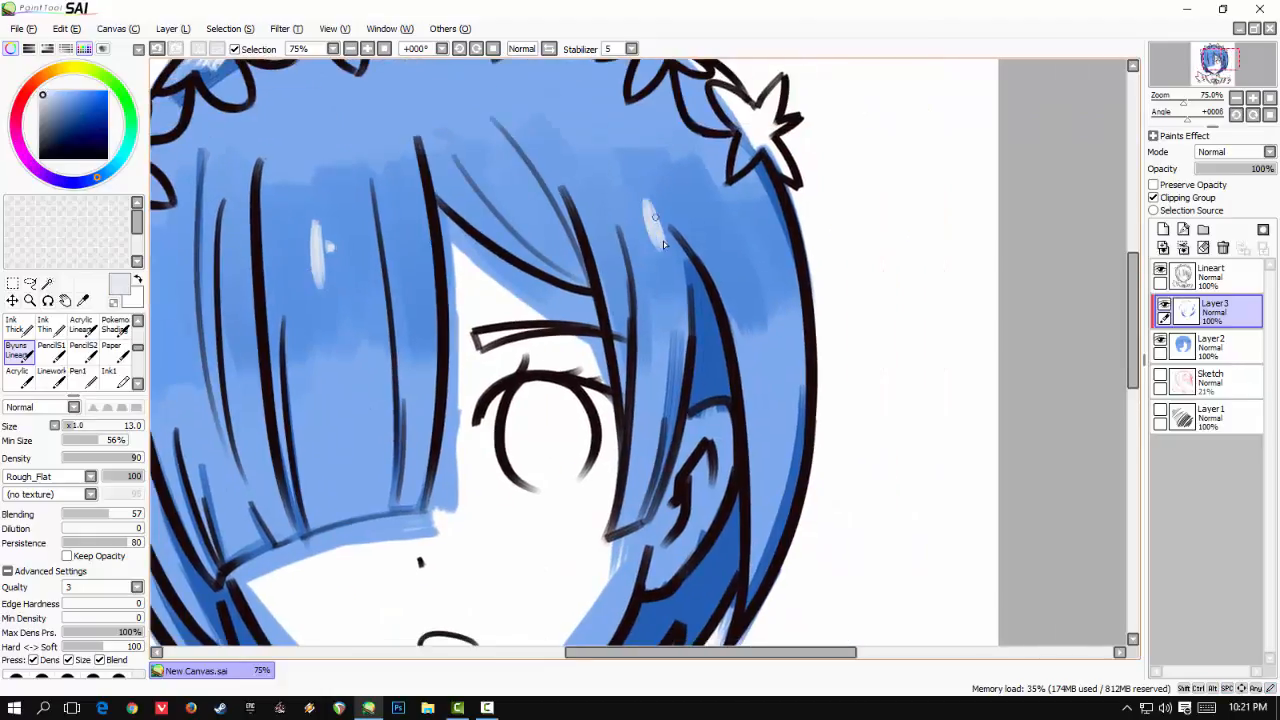
drag(685, 282, 607, 240)
drag(690, 163, 710, 204)
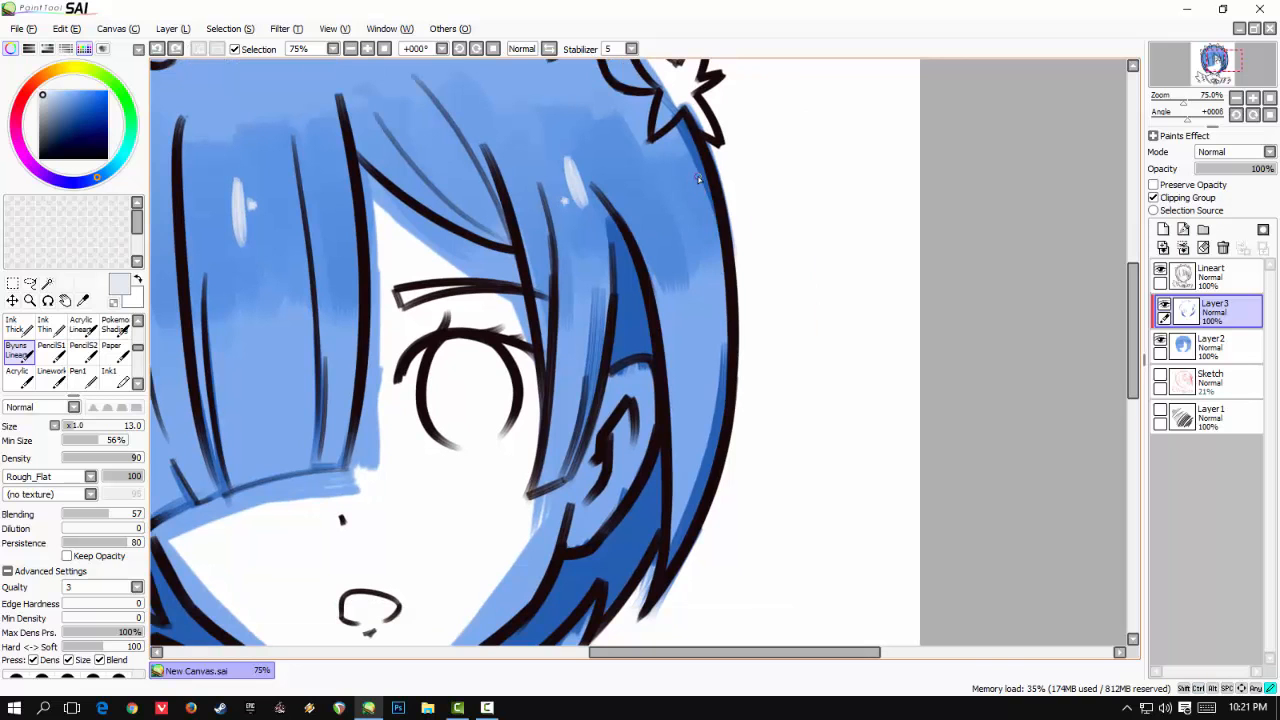
- Paint matching near-white highlights with small dots on the outer hair strands at both sides of the head
drag(244, 212, 536, 269)
scroll(539, 212, down, 2)
scroll(539, 212, up, 1)
mouse_move(397, 518)
mouse_down()
mouse_move(438, 432)
mouse_move(415, 444)
mouse_up()
- Switch to the eraser and remove the blue overflow outside the hair's left outline on Layer2
key(e)
scroll(397, 321, up, 2)
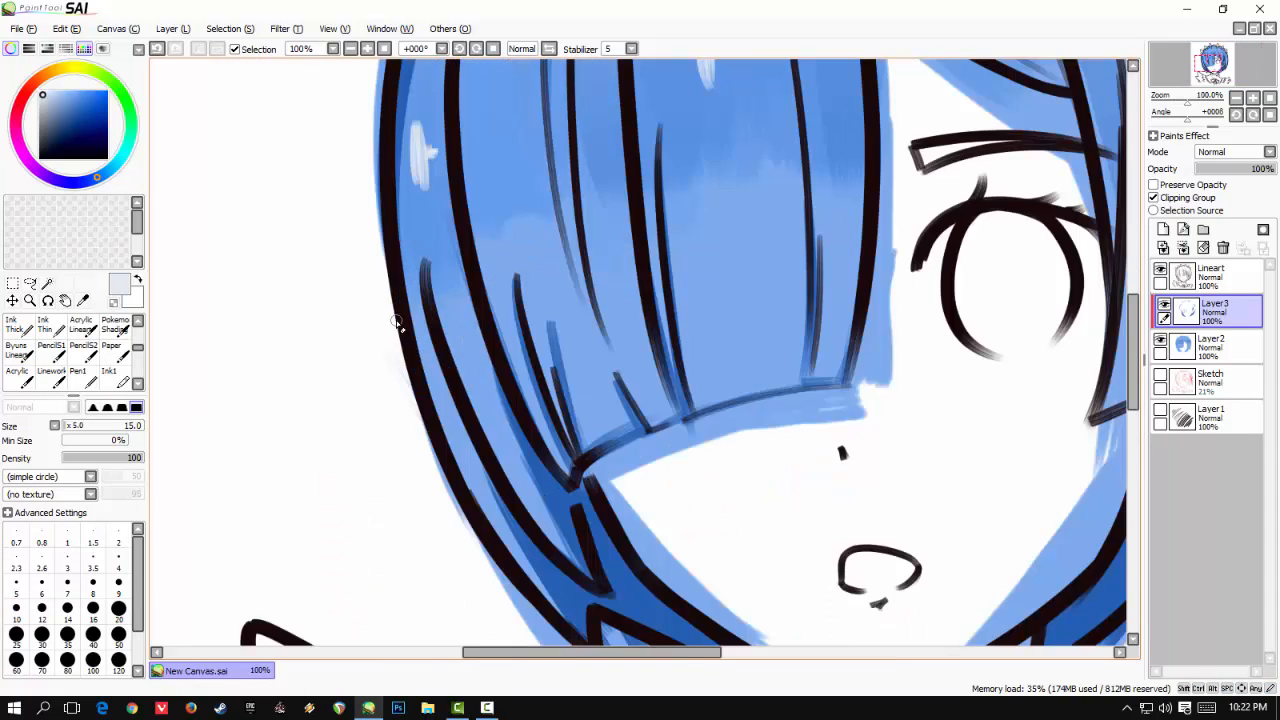
drag(350, 308, 415, 478)
click(1208, 347)
drag(441, 308, 459, 162)
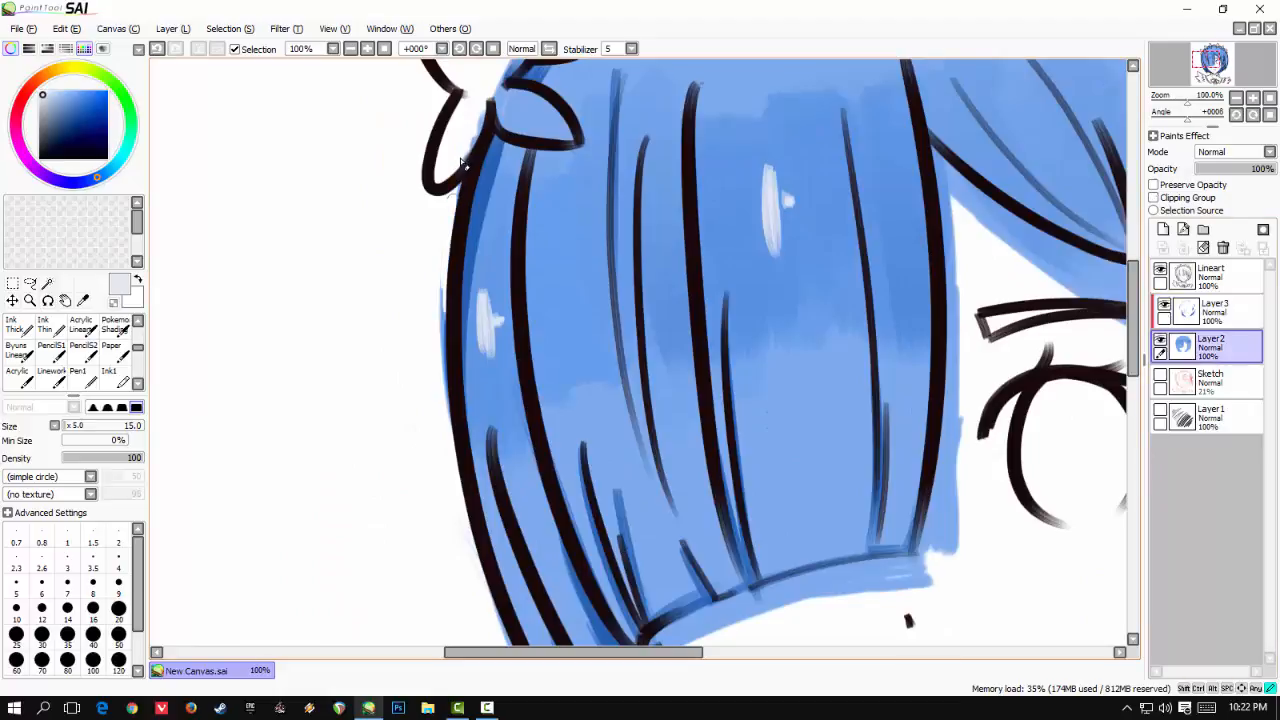
mouse_move(473, 118)
mouse_down()
mouse_move(431, 298)
mouse_move(508, 296)
mouse_move(482, 290)
mouse_move(525, 312)
mouse_up()
- Enlarge the eraser to size 40 and erase the blue inside the flowers at the left end of the crown
key(bracketright)
key(bracketright)
key(bracketright)
key(bracketright)
key(bracketright)
key(bracketright)
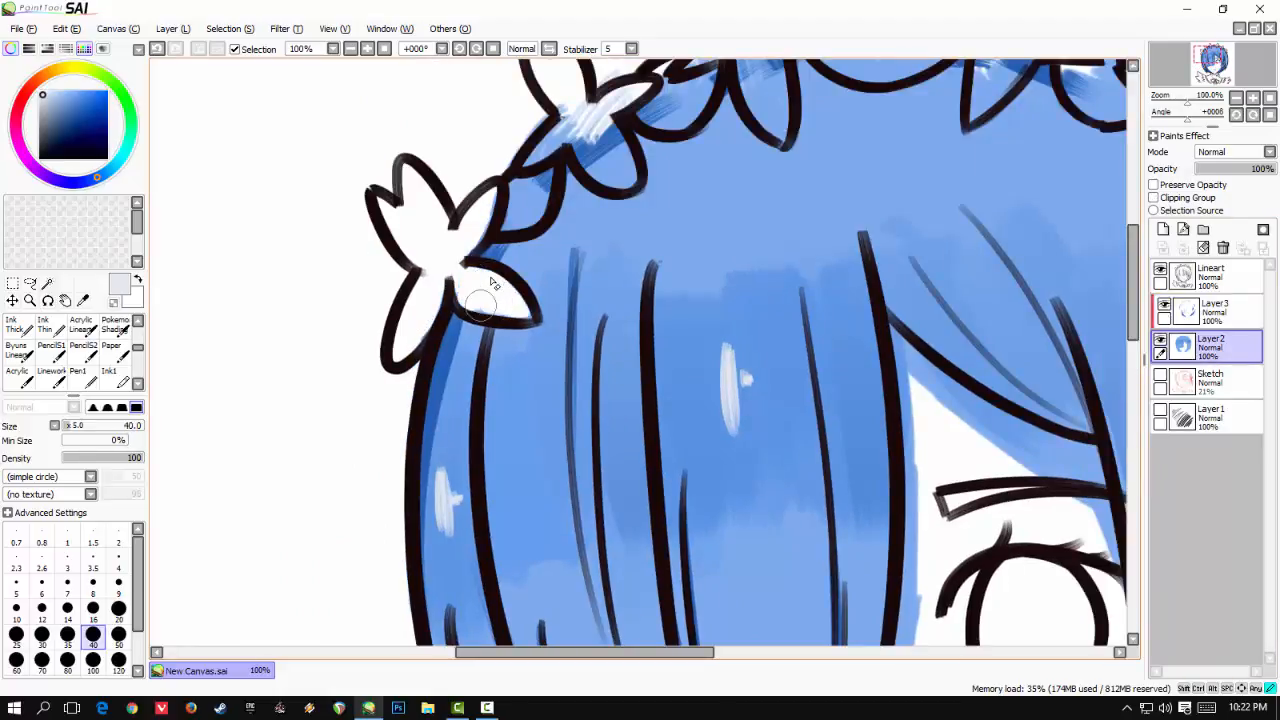
mouse_move(521, 212)
mouse_down()
mouse_move(483, 334)
mouse_move(487, 307)
mouse_up()
mouse_move(537, 210)
mouse_down()
mouse_move(630, 218)
mouse_move(600, 235)
mouse_move(700, 150)
mouse_move(717, 222)
mouse_up()
drag(548, 274, 588, 306)
- Erase the blue overflow along the outer outline of the left hair down to its lower tips
mouse_move(600, 625)
mouse_down()
mouse_move(500, 428)
mouse_move(490, 239)
mouse_up()
mouse_move(418, 403)
mouse_down()
mouse_move(267, 153)
mouse_move(382, 365)
mouse_up()
drag(463, 531, 318, 325)
mouse_move(385, 398)
mouse_down()
mouse_move(443, 449)
mouse_move(434, 423)
mouse_move(469, 391)
mouse_move(570, 430)
mouse_up()
mouse_move(430, 223)
mouse_down()
mouse_move(492, 334)
mouse_move(586, 363)
mouse_up()
drag(482, 290, 600, 396)
drag(536, 258, 523, 391)
- Erase the blue overflow below the fringe's lower edge, undoing and redoing strokes that cut into the hair
mouse_move(501, 311)
mouse_down()
mouse_move(471, 337)
mouse_move(598, 283)
mouse_up()
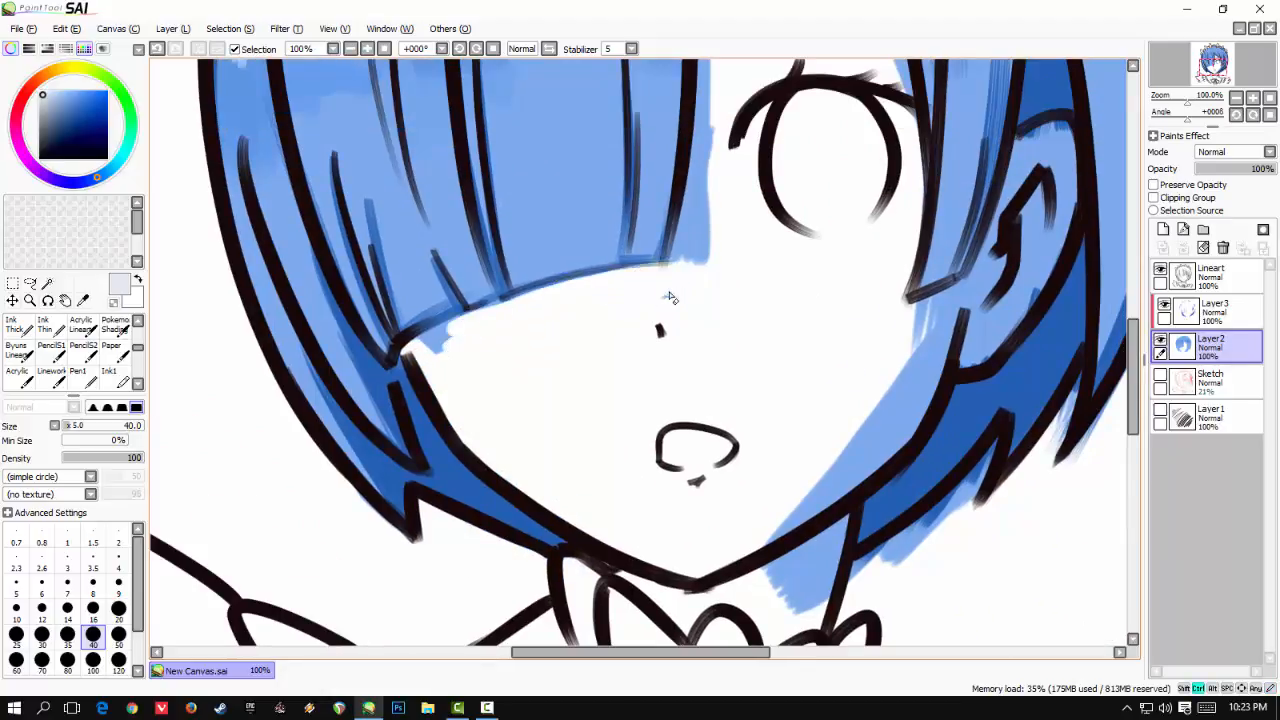
key(ctrl+z)
drag(512, 307, 685, 281)
drag(578, 288, 466, 326)
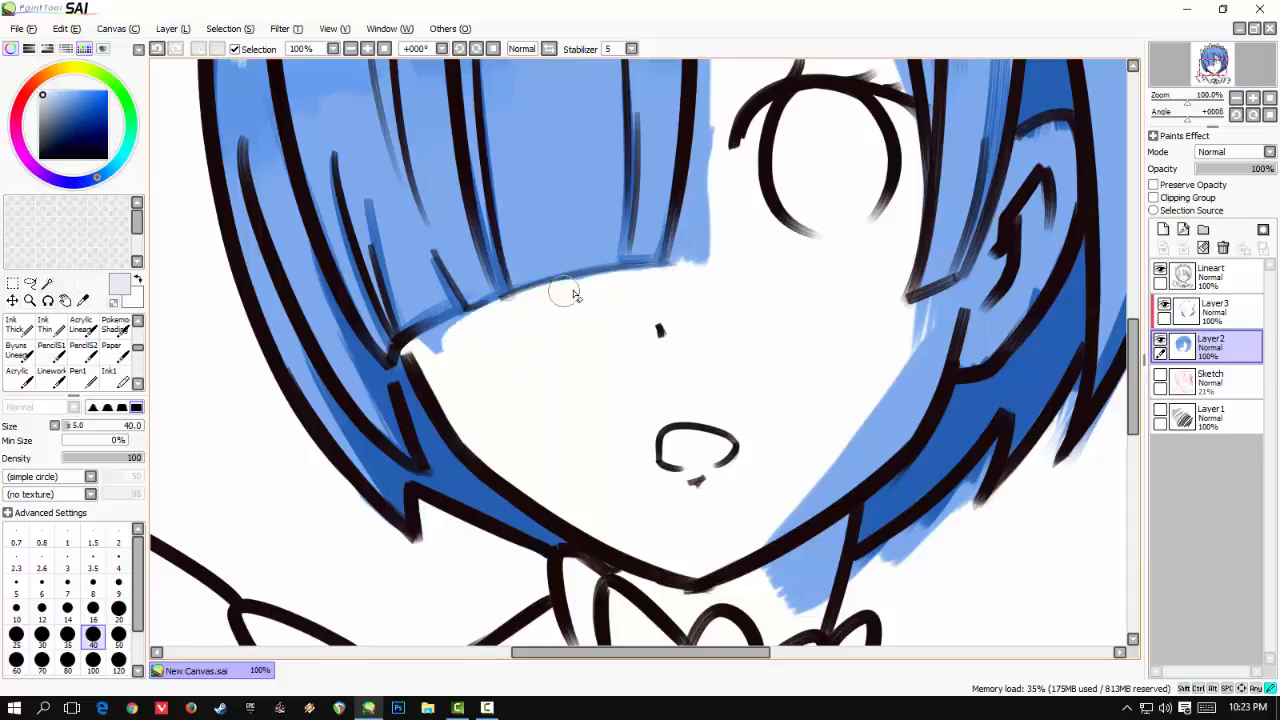
key(ctrl+z)
key(ctrl+z)
mouse_move(580, 289)
mouse_down()
mouse_move(442, 350)
mouse_move(590, 289)
mouse_up()
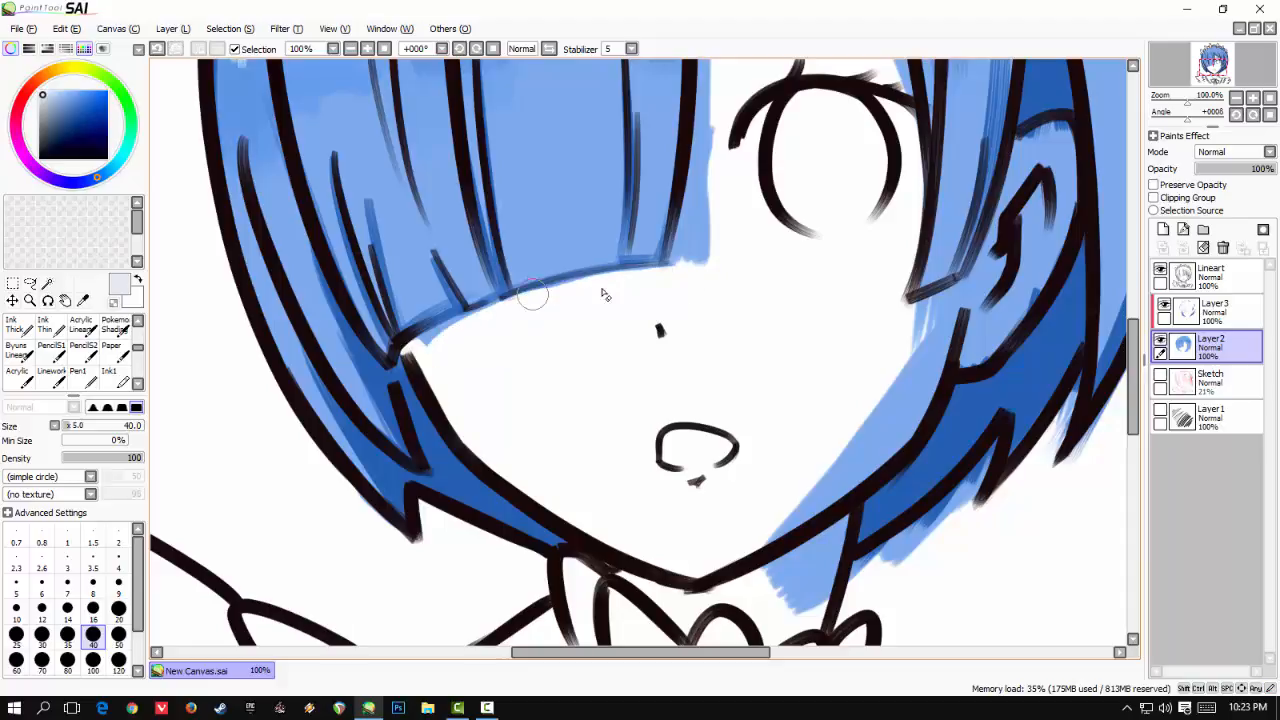
drag(413, 360, 547, 294)
drag(561, 266, 466, 383)
- Erase the blue overflow on the face beside the fringe and around the eyebrow
drag(616, 181, 568, 423)
key(ctrl+z)
mouse_move(602, 197)
mouse_down()
mouse_move(591, 411)
mouse_move(575, 189)
mouse_move(658, 287)
mouse_up()
mouse_move(567, 183)
mouse_down()
mouse_move(770, 340)
mouse_move(767, 300)
mouse_up()
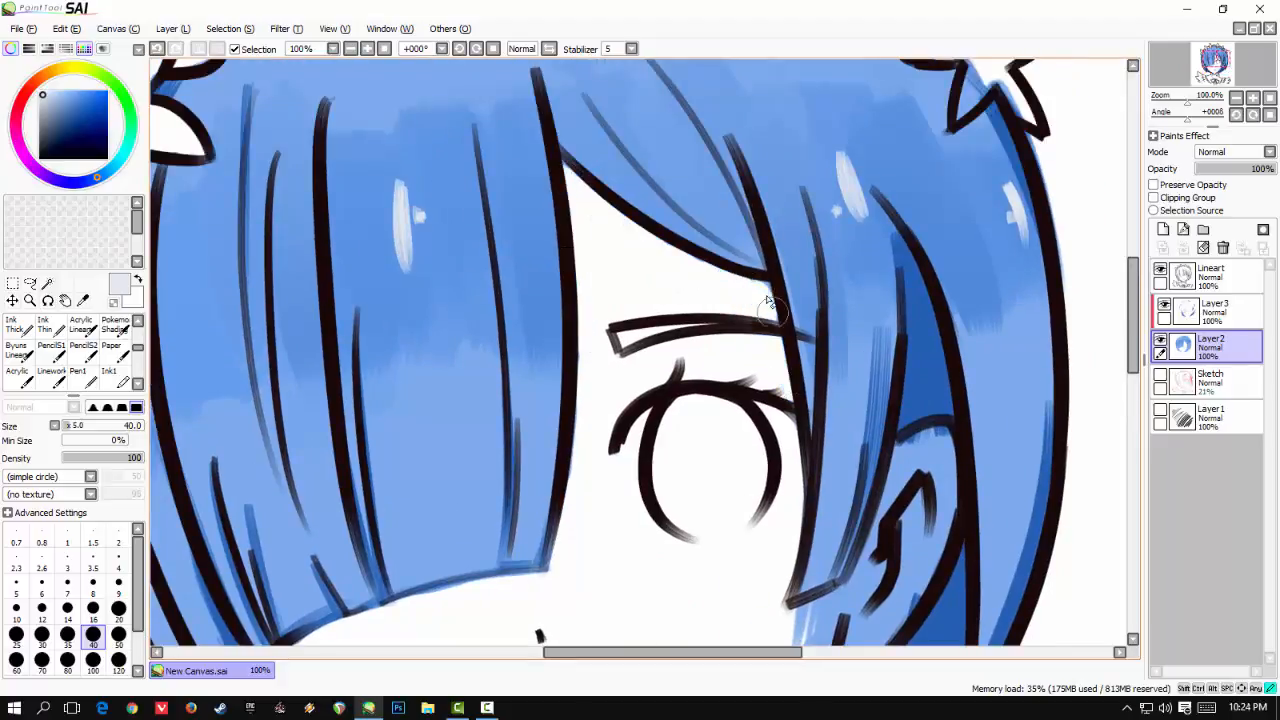
drag(660, 454, 532, 206)
mouse_move(700, 362)
mouse_down()
mouse_move(651, 384)
mouse_move(682, 368)
mouse_up()
drag(639, 427, 684, 287)
- Erase the blue covering the ear, the jaw and the neck on the right side of the face
mouse_move(708, 304)
mouse_down()
mouse_move(686, 345)
mouse_move(600, 423)
mouse_move(716, 329)
mouse_up()
drag(740, 235, 604, 379)
mouse_move(650, 382)
mouse_down()
mouse_move(660, 325)
mouse_move(690, 355)
mouse_move(702, 225)
mouse_move(679, 206)
mouse_move(700, 199)
mouse_move(738, 229)
mouse_up()
mouse_move(651, 334)
mouse_down()
mouse_move(643, 413)
mouse_move(703, 323)
mouse_move(706, 83)
mouse_up()
drag(471, 425, 535, 341)
drag(535, 341, 535, 399)
drag(637, 361, 531, 415)
mouse_move(531, 415)
mouse_down()
mouse_move(653, 343)
mouse_move(681, 290)
mouse_move(661, 371)
mouse_move(702, 325)
mouse_up()
drag(790, 132, 617, 460)
- Erase the remaining blue overflow from the flower crown and along the right hair outline
drag(614, 198, 628, 480)
mouse_move(588, 69)
mouse_down()
mouse_move(592, 217)
mouse_move(492, 124)
mouse_move(527, 182)
mouse_up()
mouse_move(475, 110)
mouse_down()
mouse_move(624, 207)
mouse_move(509, 121)
mouse_move(547, 127)
mouse_move(587, 210)
mouse_up()
mouse_move(548, 192)
mouse_down()
mouse_move(523, 197)
mouse_move(540, 191)
mouse_up()
drag(424, 188, 579, 172)
mouse_move(574, 164)
mouse_down()
mouse_move(488, 173)
mouse_move(519, 204)
mouse_move(510, 213)
mouse_up()
drag(473, 255, 417, 269)
drag(585, 218, 609, 190)
drag(690, 213, 574, 190)
drag(562, 208, 573, 180)
drag(600, 227, 615, 238)
drag(660, 246, 571, 152)
drag(622, 188, 639, 234)
drag(705, 267, 692, 292)
drag(575, 152, 553, 195)
drag(480, 346, 614, 80)
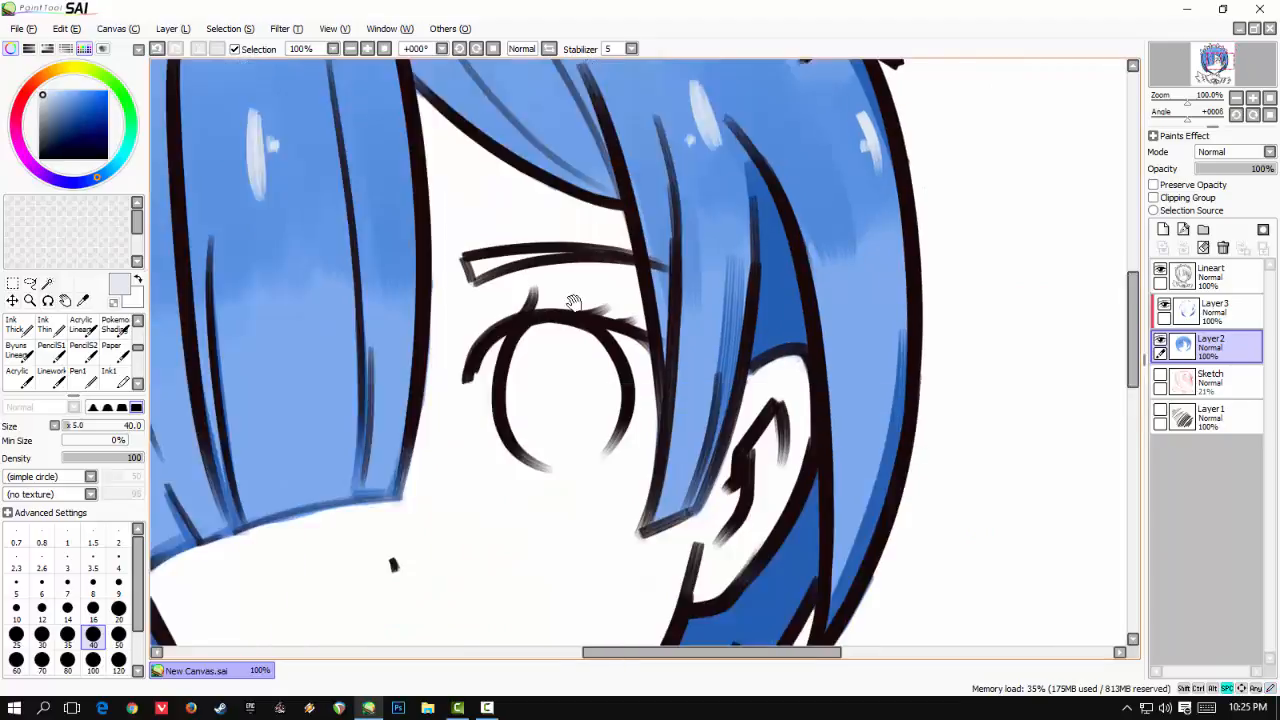
- Rename the base hair colour layer as Hair
drag(557, 314, 598, 176)
scroll(598, 176, down, 5)
double_click(1211, 345)
text(Hair)
key(Return)
double_click(1213, 347)
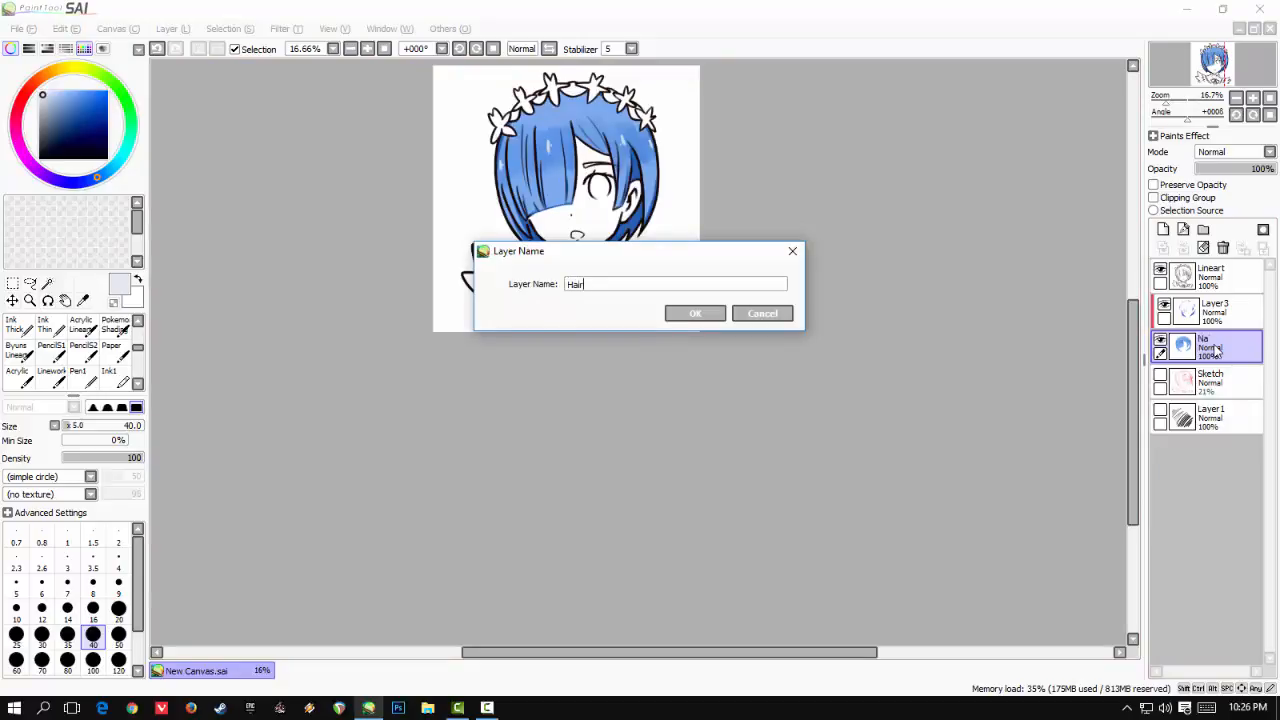
key(Return)
- Add a new layer above the Sketch layer and name it Eyes
click(1210, 380)
click(1163, 229)
double_click(1210, 380)
text(Eyes)
key(Return)
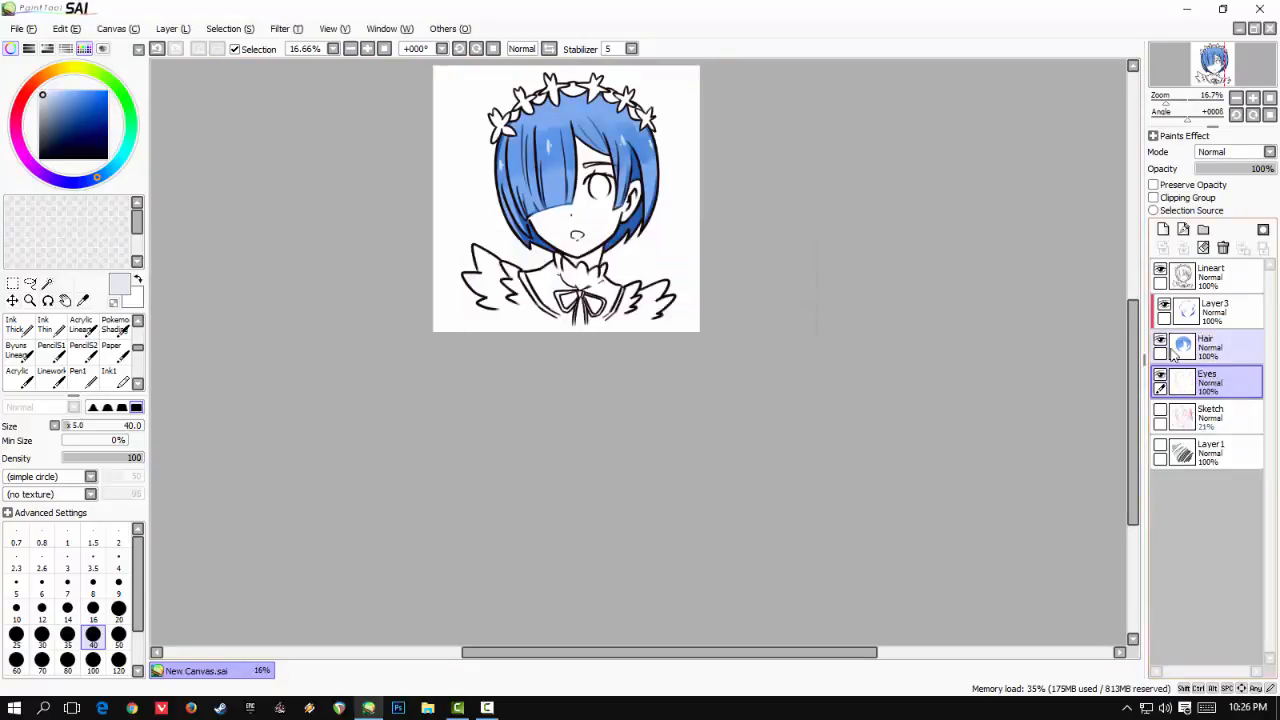
- Pick a bright saturated blue and fill the iris with the Byuns Lineart brush
scroll(640, 280, up, 6)
key(space)
drag(600, 268, 675, 560)
drag(355, 140, 514, 466)
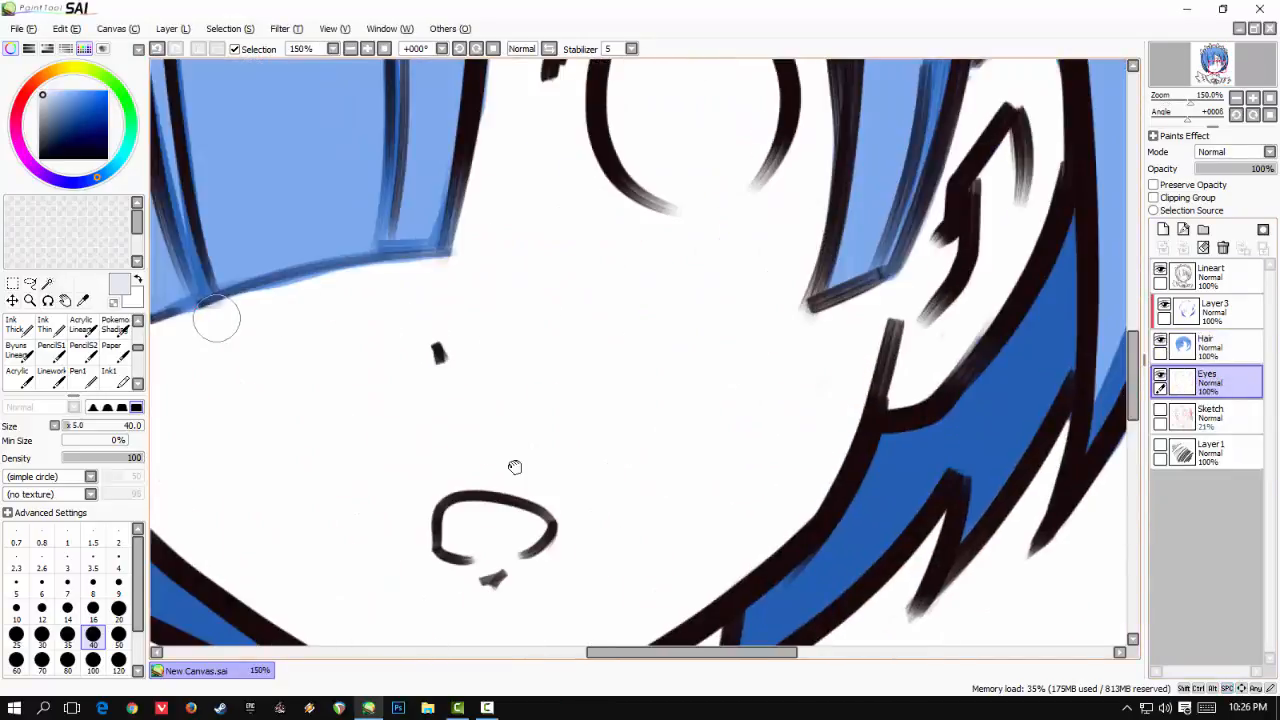
drag(305, 259, 335, 390)
click(97, 95)
drag(487, 362, 353, 329)
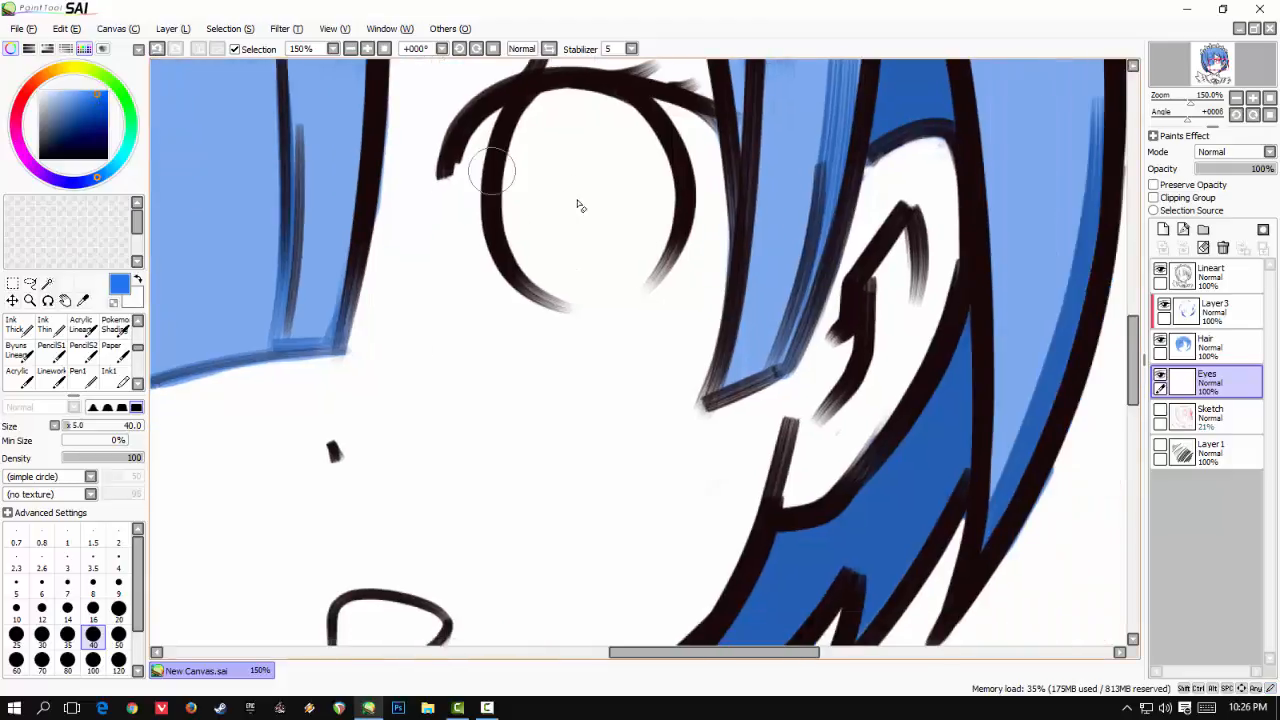
click(19, 351)
mouse_move(560, 162)
mouse_down()
mouse_move(566, 214)
mouse_move(569, 191)
mouse_move(600, 187)
mouse_up()
mouse_move(525, 202)
mouse_down()
mouse_move(630, 230)
mouse_move(560, 286)
mouse_move(586, 280)
mouse_move(641, 150)
mouse_move(597, 113)
mouse_up()
drag(598, 86, 608, 185)
mouse_move(601, 198)
mouse_down()
mouse_move(551, 257)
mouse_move(559, 208)
mouse_up()
drag(665, 342, 592, 388)
drag(421, 436, 463, 460)
- Shade the top and sides of the iris with progressively darker blues
click(97, 106)
mouse_move(687, 262)
mouse_down()
mouse_move(591, 214)
mouse_move(583, 277)
mouse_move(700, 363)
mouse_move(586, 395)
mouse_move(590, 249)
mouse_move(574, 297)
mouse_move(606, 243)
mouse_move(557, 356)
mouse_up()
click(95, 119)
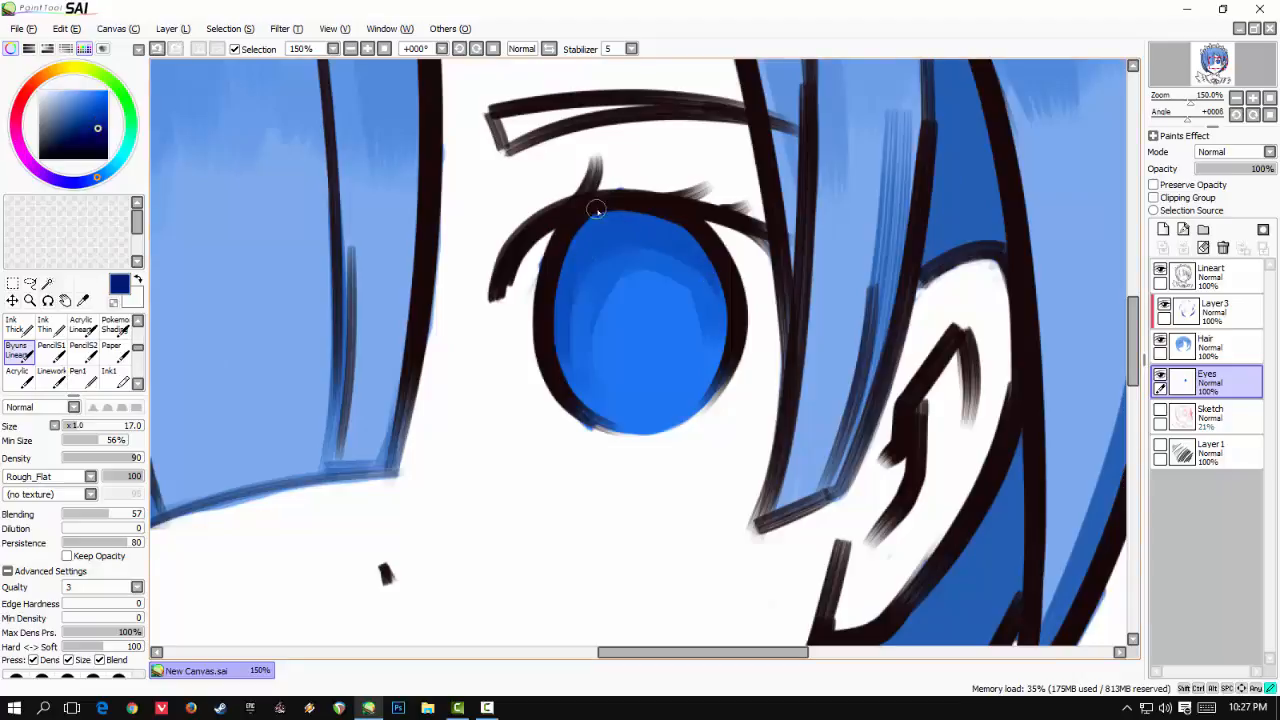
mouse_move(616, 213)
mouse_down()
mouse_move(631, 219)
mouse_move(548, 262)
mouse_move(650, 218)
mouse_up()
drag(557, 351, 592, 408)
key(ctrl+z)
mouse_move(722, 326)
mouse_down()
mouse_move(688, 399)
mouse_move(712, 385)
mouse_up()
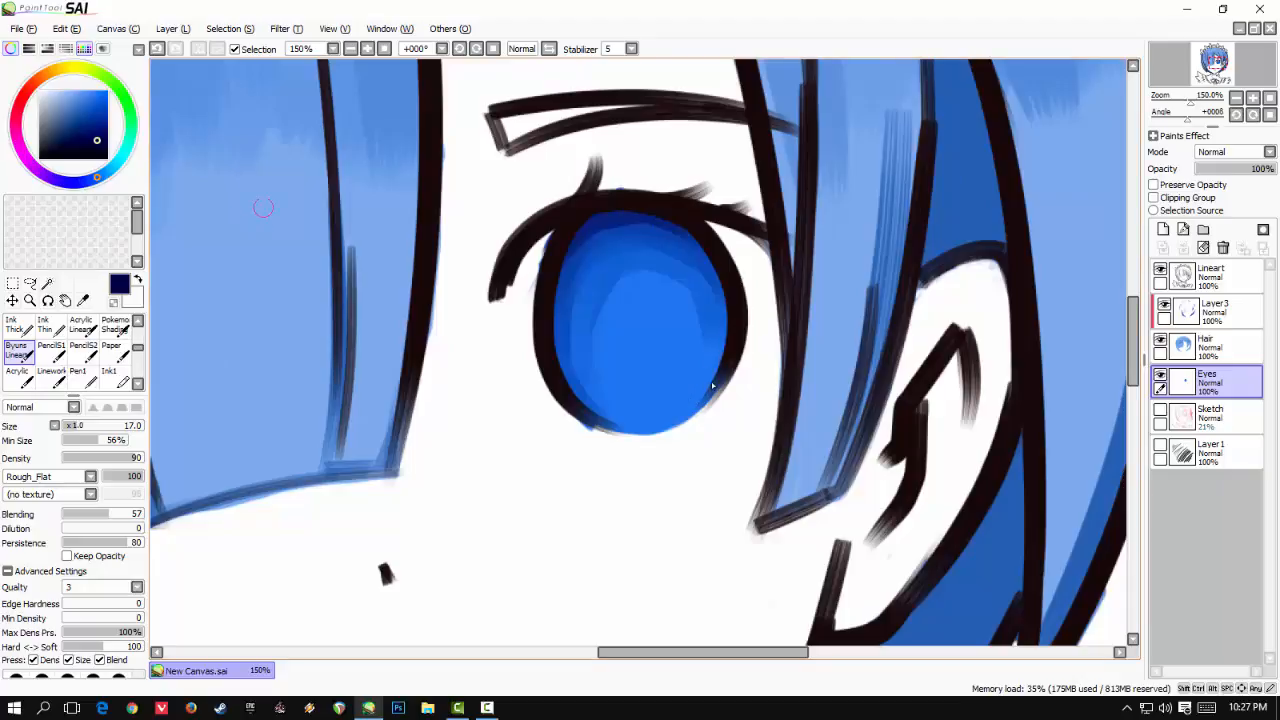
- Add a clipped layer above Eyes and paint a large and a small pale blue highlight in the lower iris
click(55, 92)
key(ctrl+z)
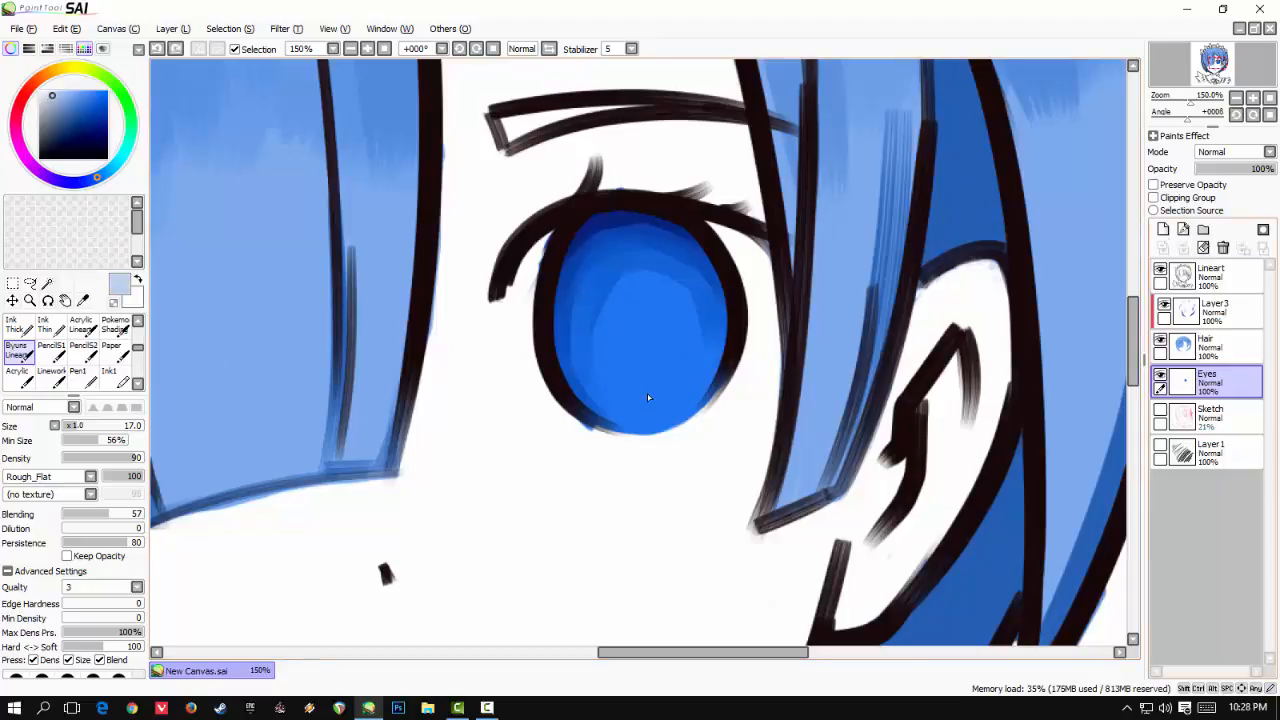
click(1163, 230)
click(1154, 198)
drag(700, 350, 682, 351)
click(656, 390)
key(ctrl+z)
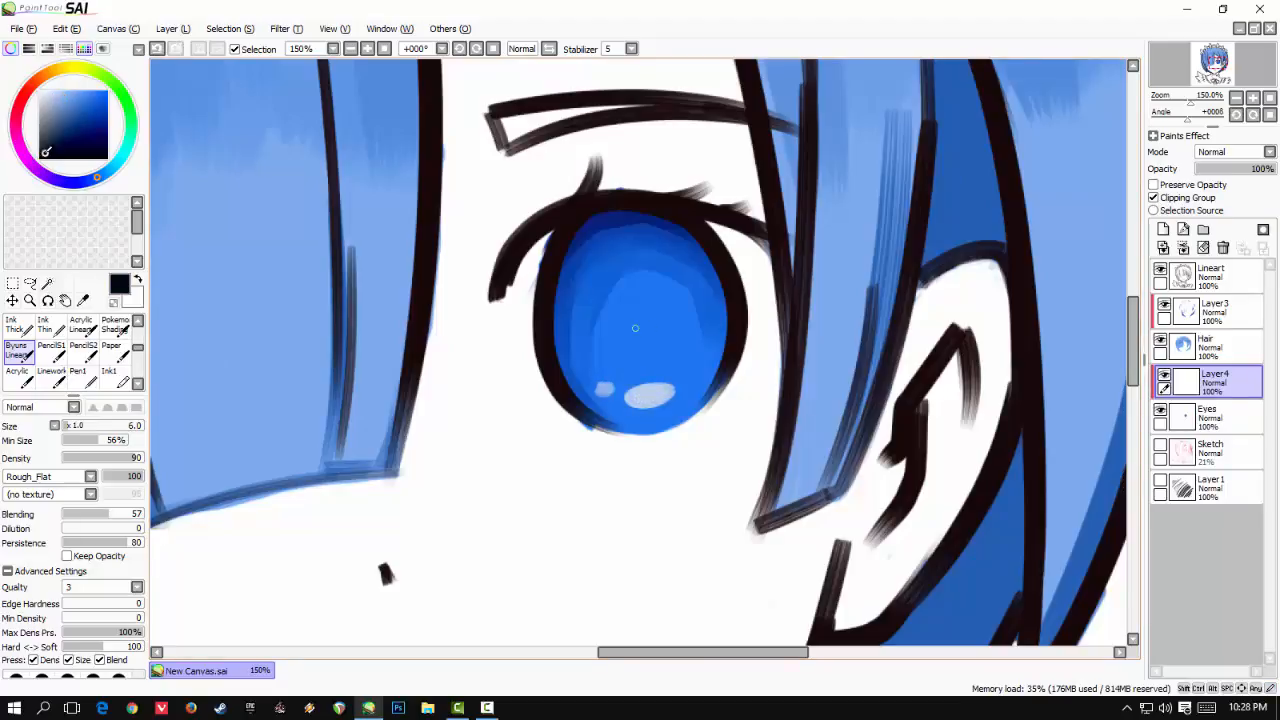
- Paint a near-black oval pupil in the iris and shade the upper iris with dark greyish blue
scroll(634, 284, down, 5)
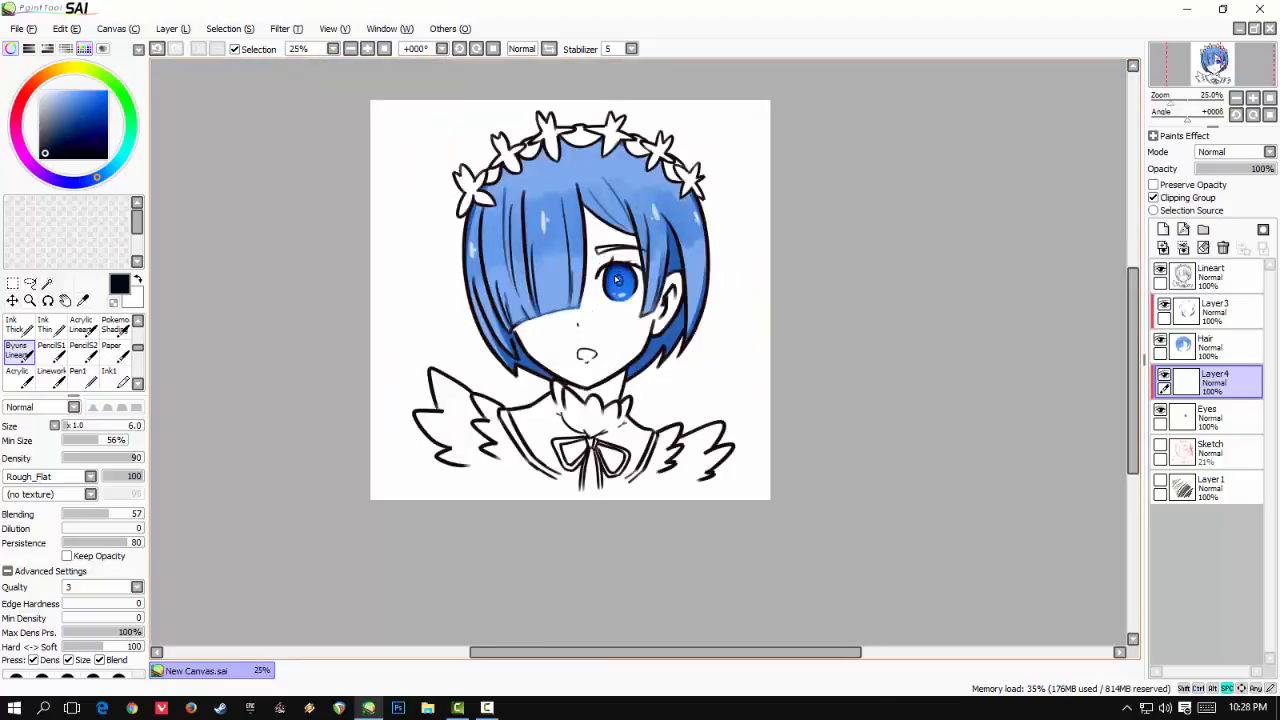
scroll(617, 281, up, 5)
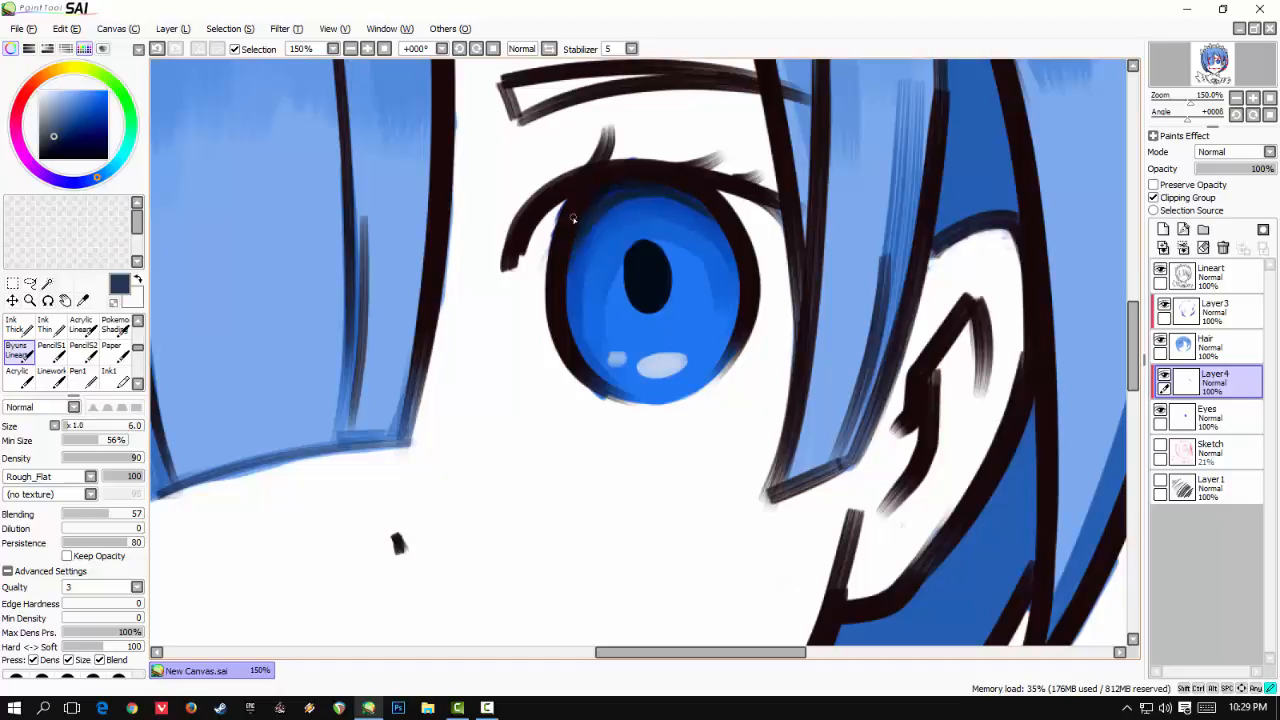
drag(675, 290, 646, 251)
key(ctrl+z)
key(ctrl+z)
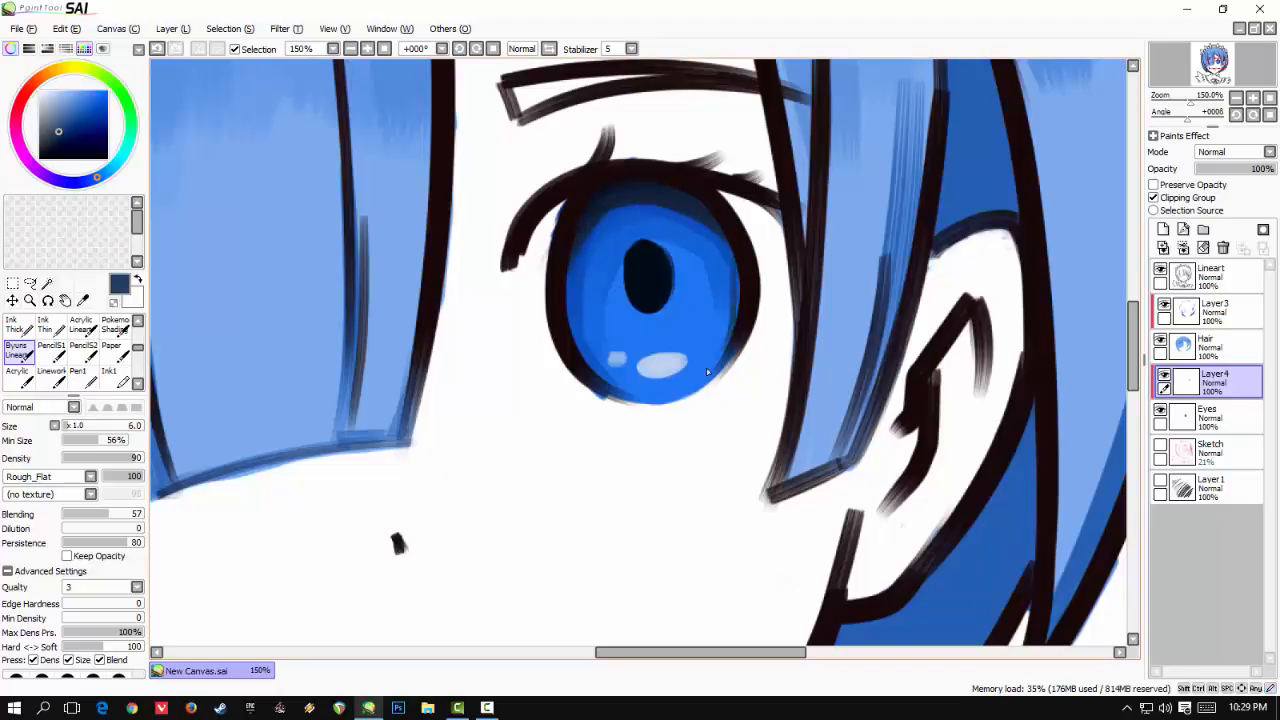
- Add another clipped layer and paint a small near-white highlight in the upper right of the iris
key(x)
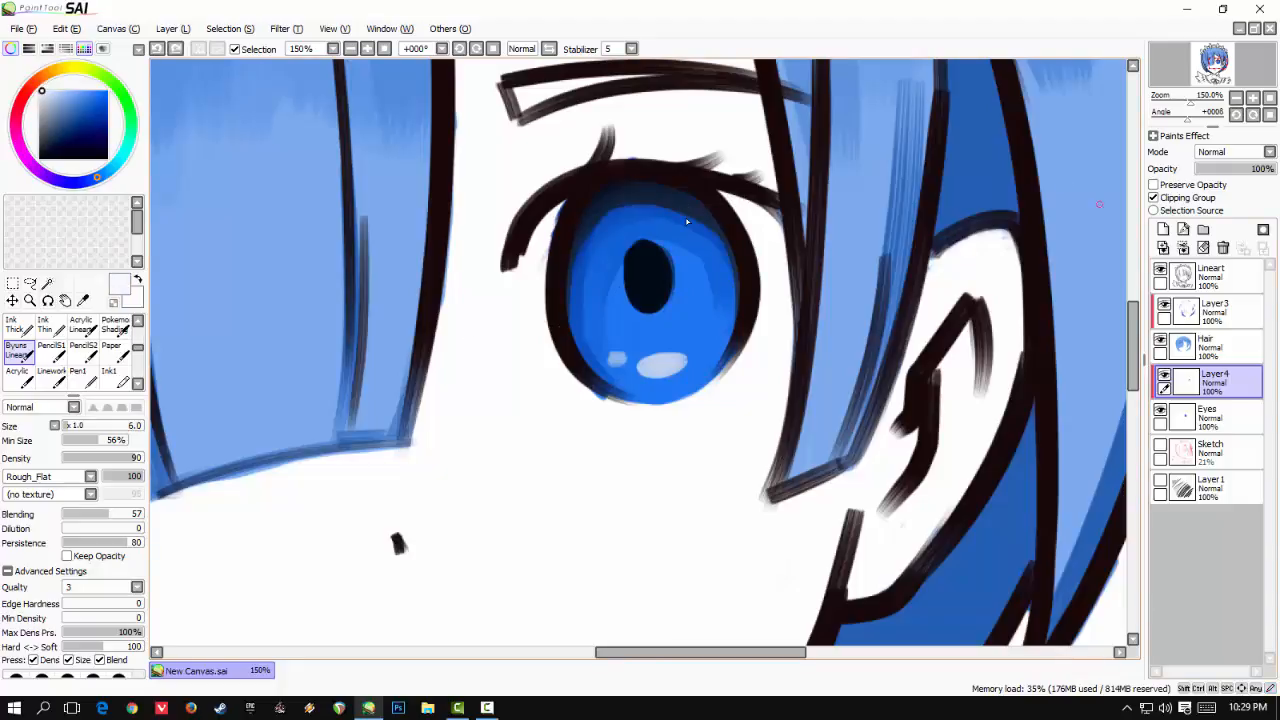
click(1163, 229)
click(1155, 198)
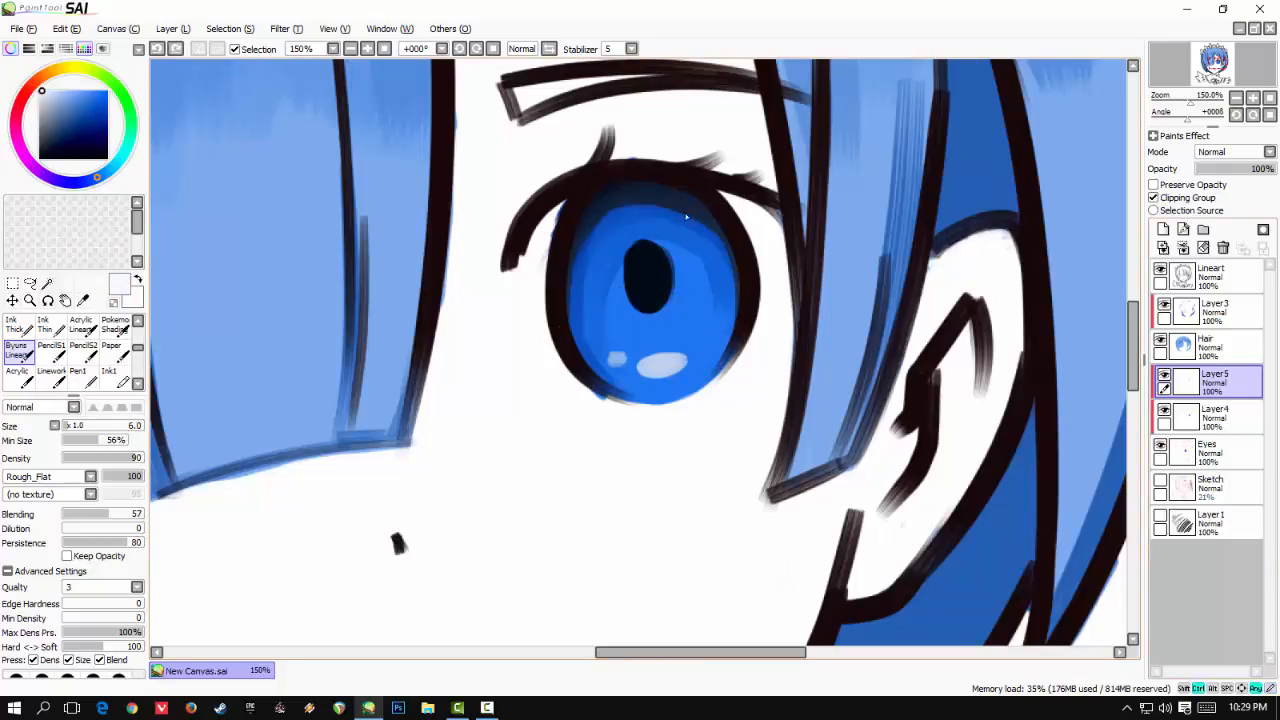
scroll(676, 204, down, 4)
scroll(676, 204, up, 4)
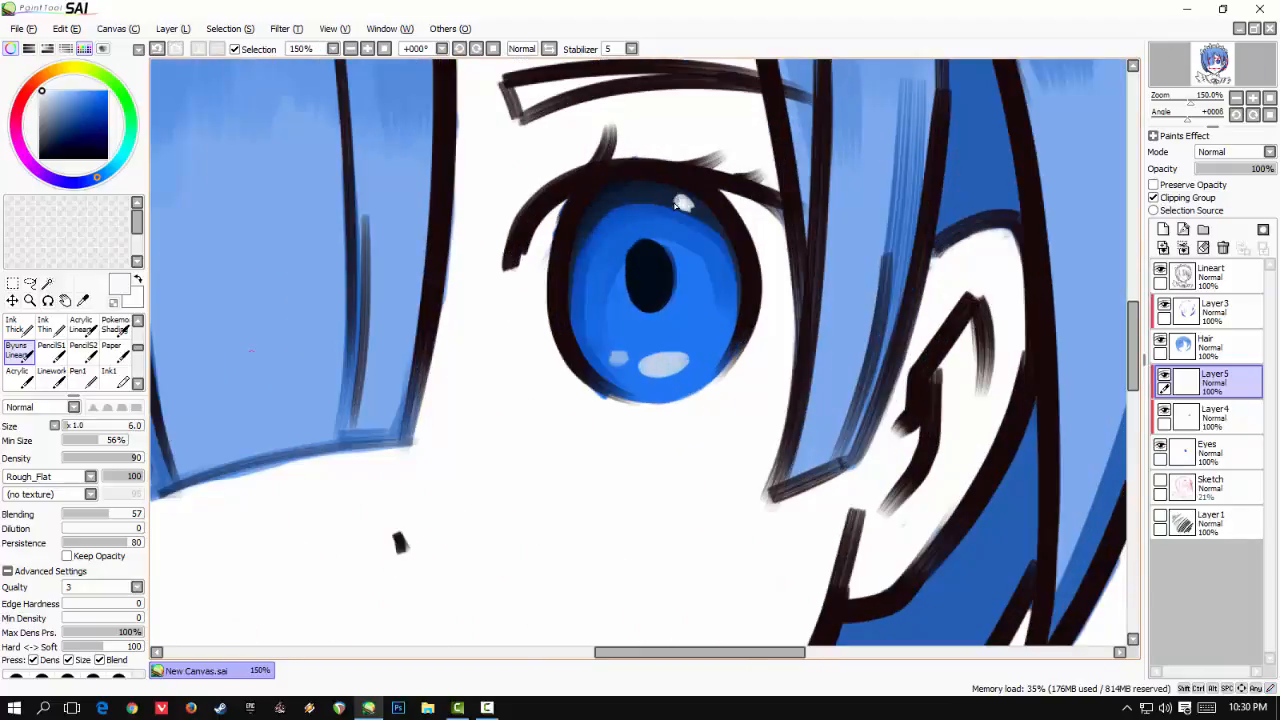
- Pick light cyan, set the brush to size 5 and paint curved reflections with small dots on both sides of the pupil
click(117, 161)
ctrl+alt+drag(728, 271, 711, 271)
drag(618, 260, 650, 346)
key(ctrl+z)
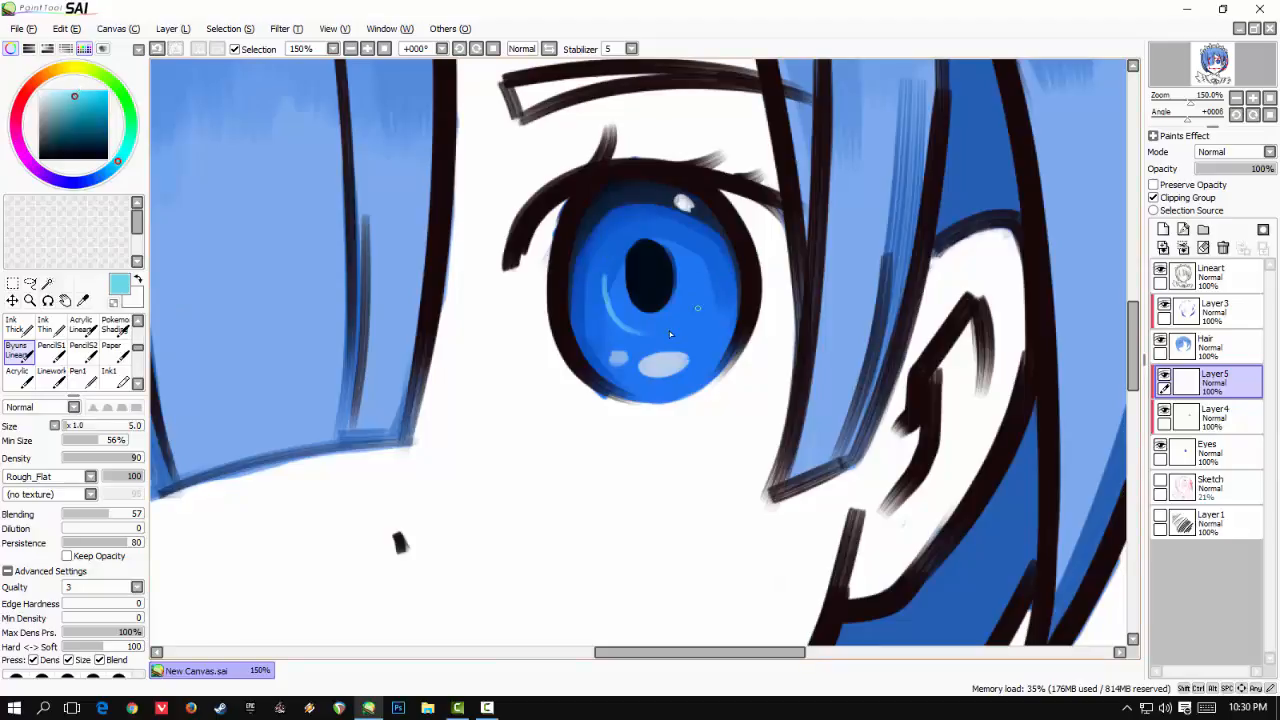
key(ctrl+z)
drag(699, 260, 660, 334)
drag(689, 235, 693, 244)
- Return to the Eyes layer, sample the dark navy from the eye and fill the eyebrow with it
scroll(656, 292, down, 3)
mouse_move(470, 472)
mouse_down()
mouse_move(536, 446)
mouse_move(406, 554)
mouse_up()
scroll(536, 446, up, 2)
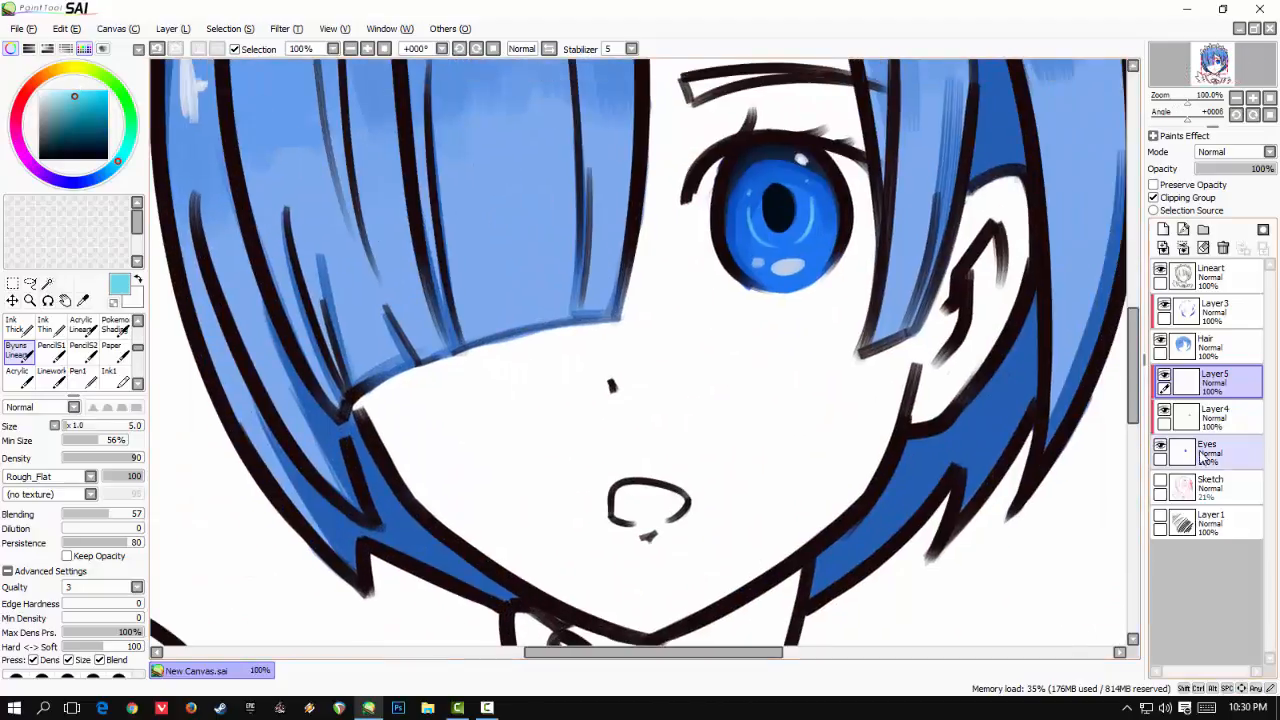
click(1210, 453)
drag(636, 211, 549, 363)
alt+click(683, 303)
scroll(516, 214, up, 2)
drag(516, 214, 526, 215)
mouse_move(682, 250)
mouse_down()
mouse_move(688, 270)
mouse_move(738, 256)
mouse_up()
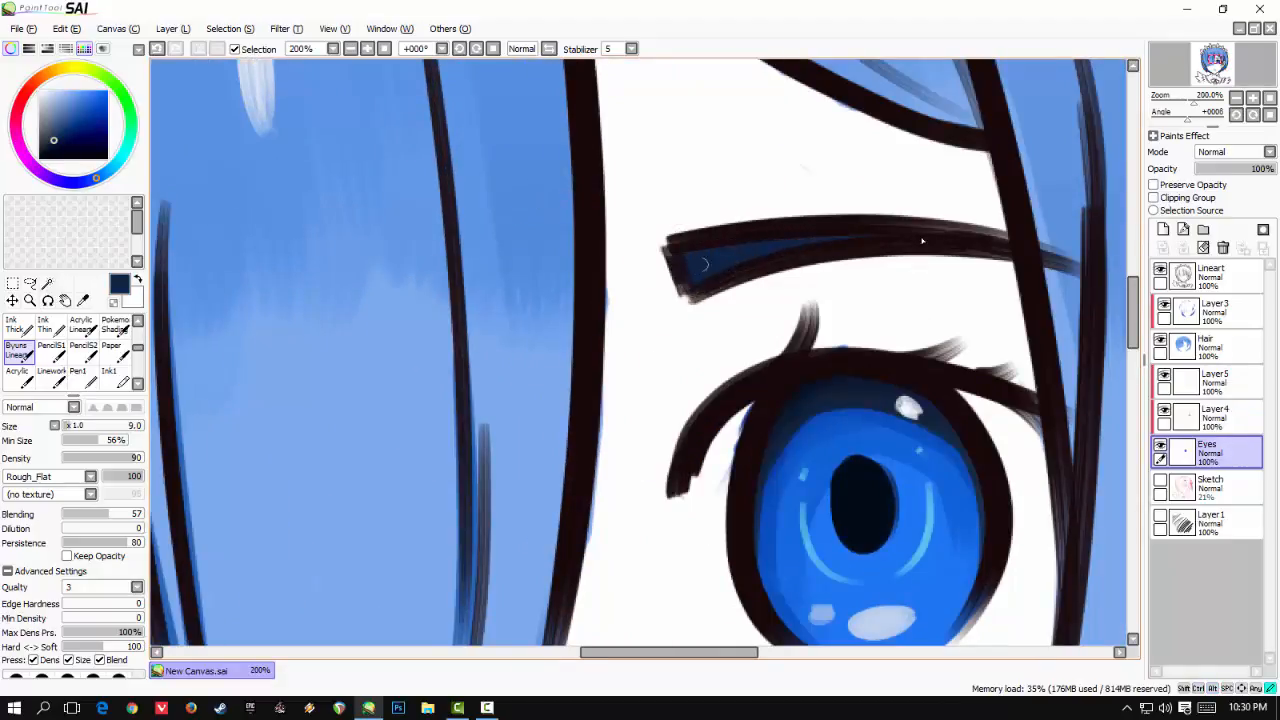
- On the Hair layer, erase the stray blue along the fringe edges near the eyebrow
click(1222, 346)
key(e)
drag(776, 149, 684, 238)
drag(769, 214, 763, 214)
scroll(528, 470, down, 5)
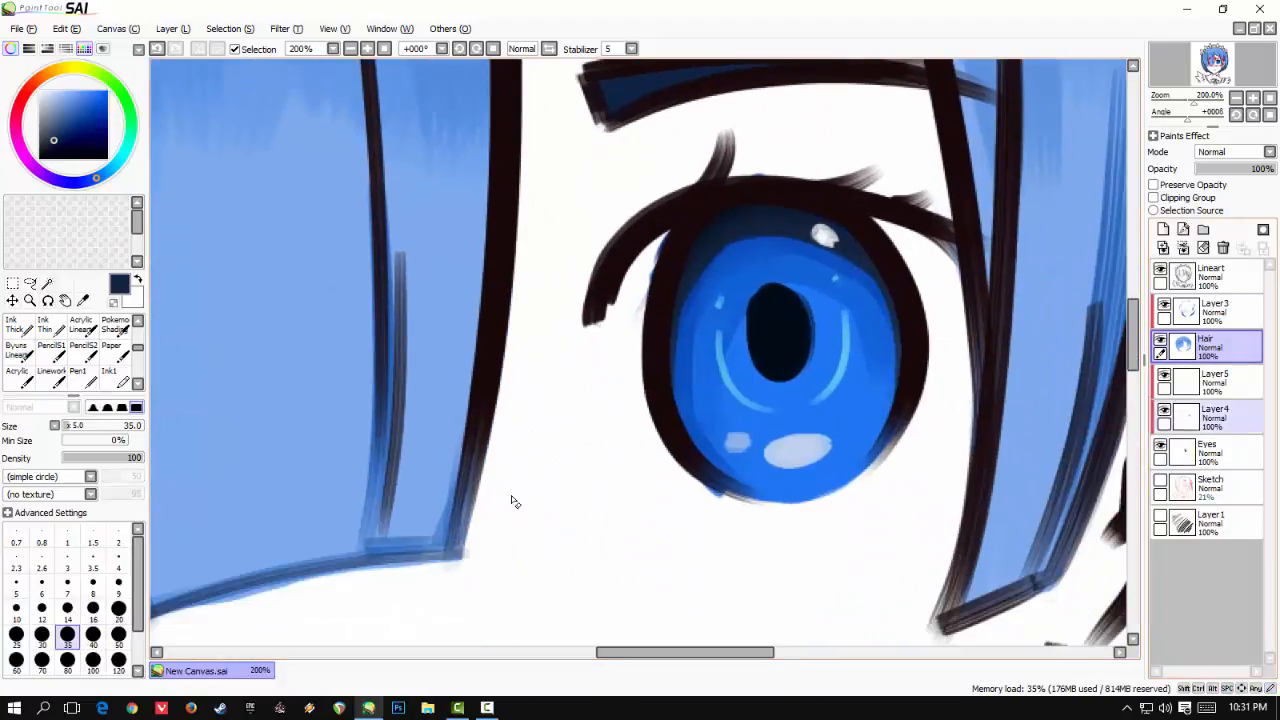
- On the Eyes layer, erase the blue overflow around the eye's outline, and reselect the Hair layer
click(1207, 455)
drag(644, 295, 639, 295)
drag(641, 284, 656, 228)
drag(712, 490, 751, 522)
drag(751, 168, 790, 165)
drag(786, 326, 612, 271)
click(1210, 346)
scroll(688, 380, down, 5)
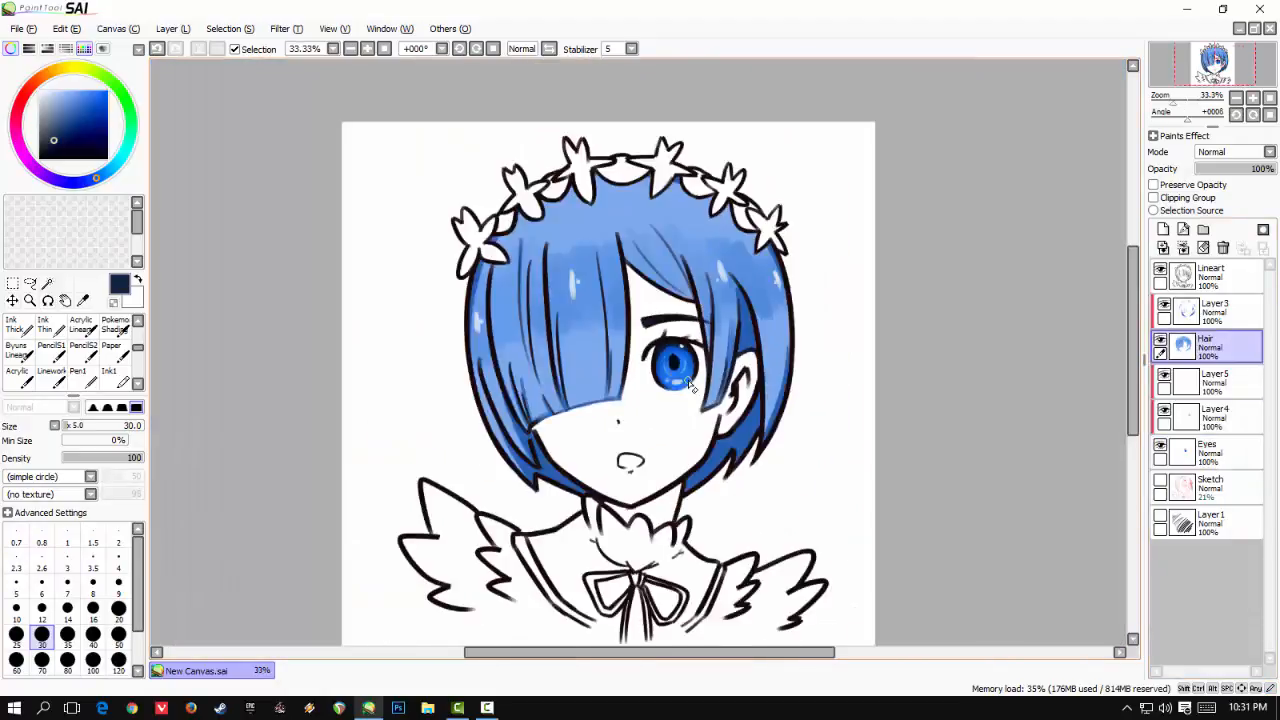
- Add a new layer directly above the Sketch layer and name it Skin
drag(527, 451, 592, 274)
drag(577, 338, 519, 404)
click(1211, 487)
click(1163, 230)
scroll(722, 462, down, 1)
scroll(722, 462, up, 2)
drag(722, 462, 670, 510)
double_click(1215, 487)
text(Skin)
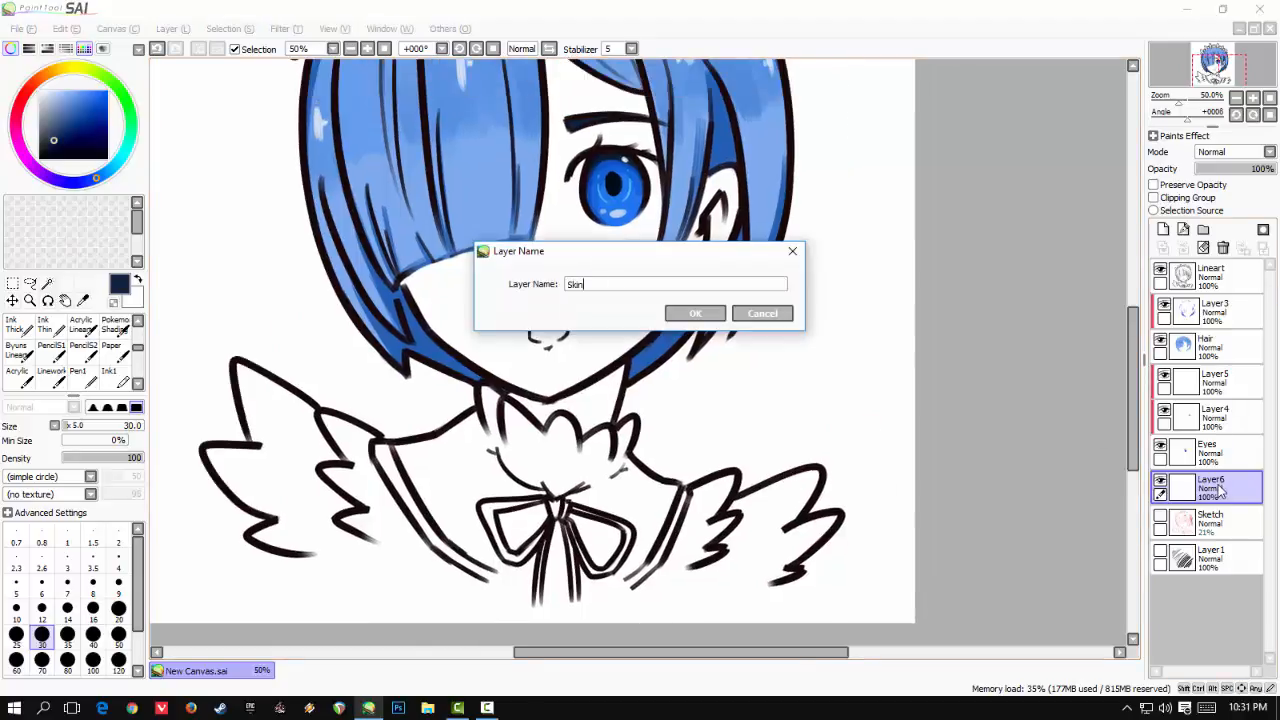
key(Return)
- Choose a light skin pink and fill the face, ear and neck on the Skin layer with the Byuns Lineart brush
drag(351, 418, 497, 532)
drag(607, 631, 527, 585)
drag(29, 87, 33, 90)
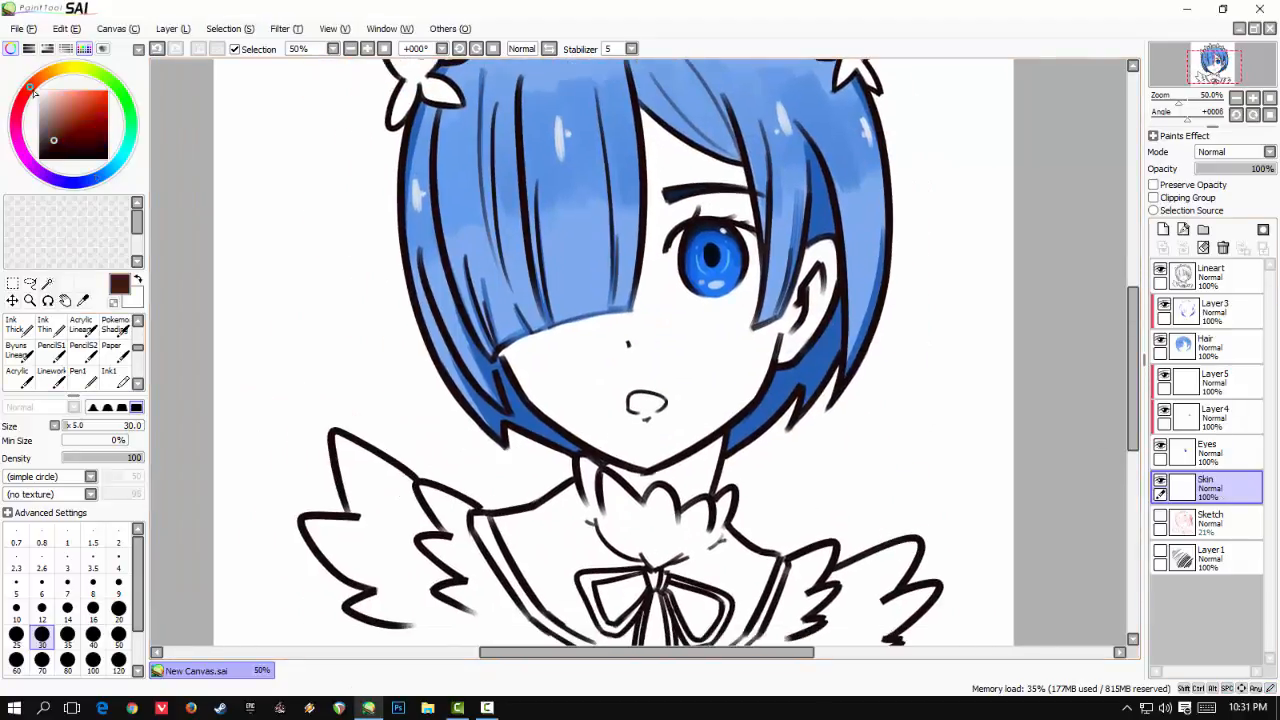
drag(598, 296, 563, 329)
click(18, 351)
drag(652, 240, 652, 436)
key(ctrl+z)
drag(855, 217, 917, 217)
mouse_move(645, 255)
mouse_down()
mouse_move(703, 417)
mouse_move(630, 485)
mouse_up()
drag(762, 380, 785, 295)
mouse_move(693, 245)
mouse_down()
mouse_move(699, 183)
mouse_move(612, 300)
mouse_move(580, 470)
mouse_move(515, 442)
mouse_move(608, 490)
mouse_move(655, 535)
mouse_up()
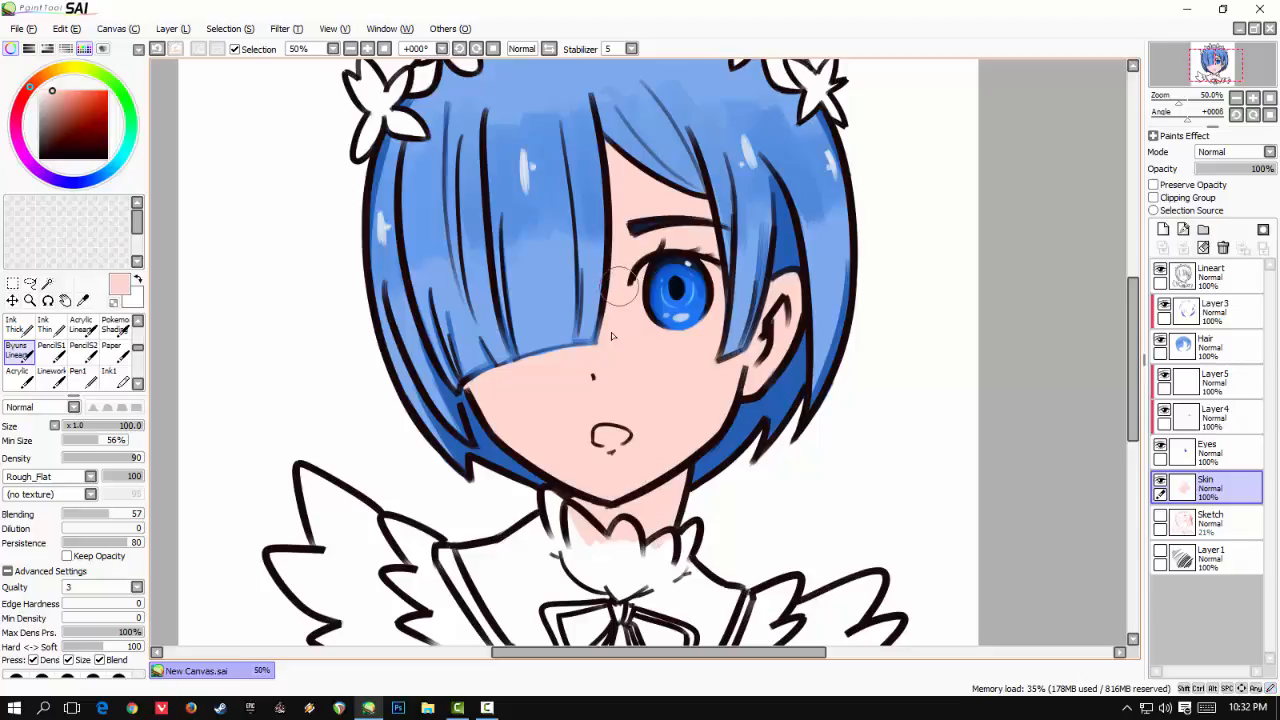
- Adjust the Skin layer's hue and saturation to turn the pink skin into a warmer peach
key(ctrl+u)
mouse_move(966, 412)
mouse_down()
mouse_move(935, 411)
mouse_move(964, 387)
mouse_up()
drag(966, 434, 970, 436)
drag(968, 386, 968, 392)
mouse_move(966, 410)
mouse_down()
mouse_move(938, 414)
mouse_move(989, 414)
mouse_up()
click(1003, 463)
scroll(994, 469, down, 1)
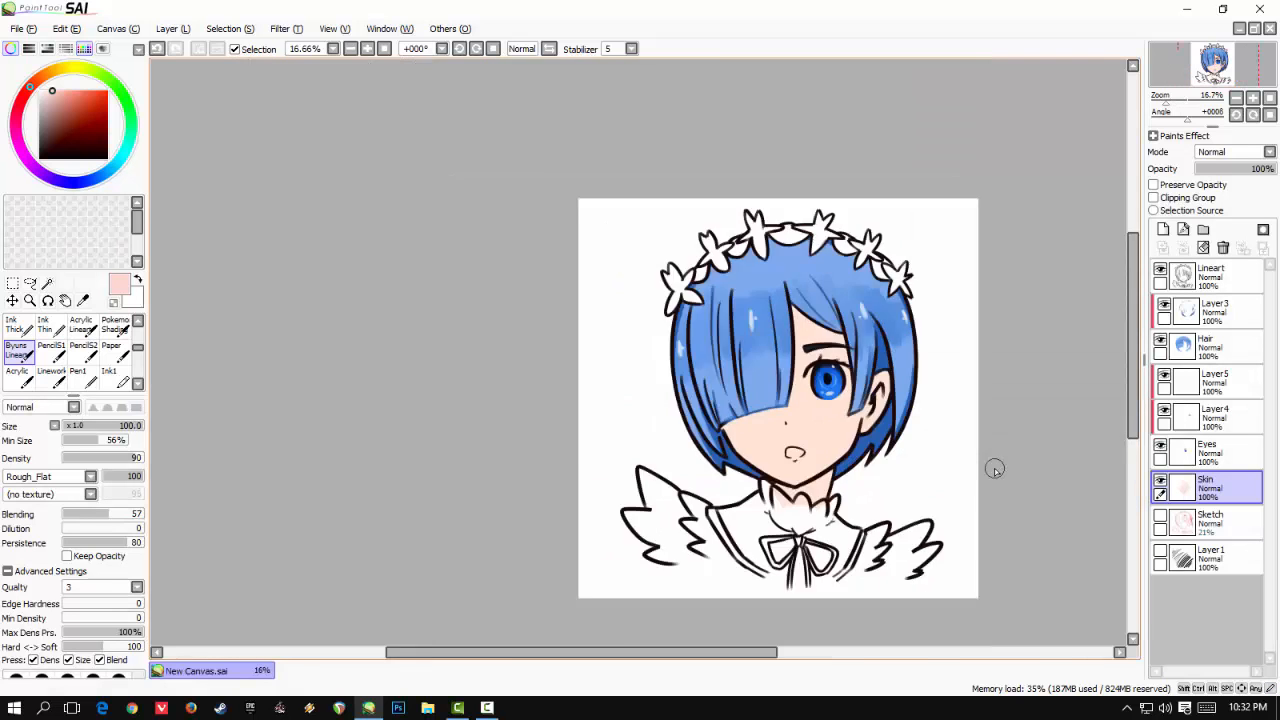
- Add a new layer directly above Skin and clip it to the Skin layer
scroll(880, 400, up, 3)
drag(554, 537, 649, 545)
drag(532, 426, 526, 280)
click(1163, 229)
click(1154, 198)
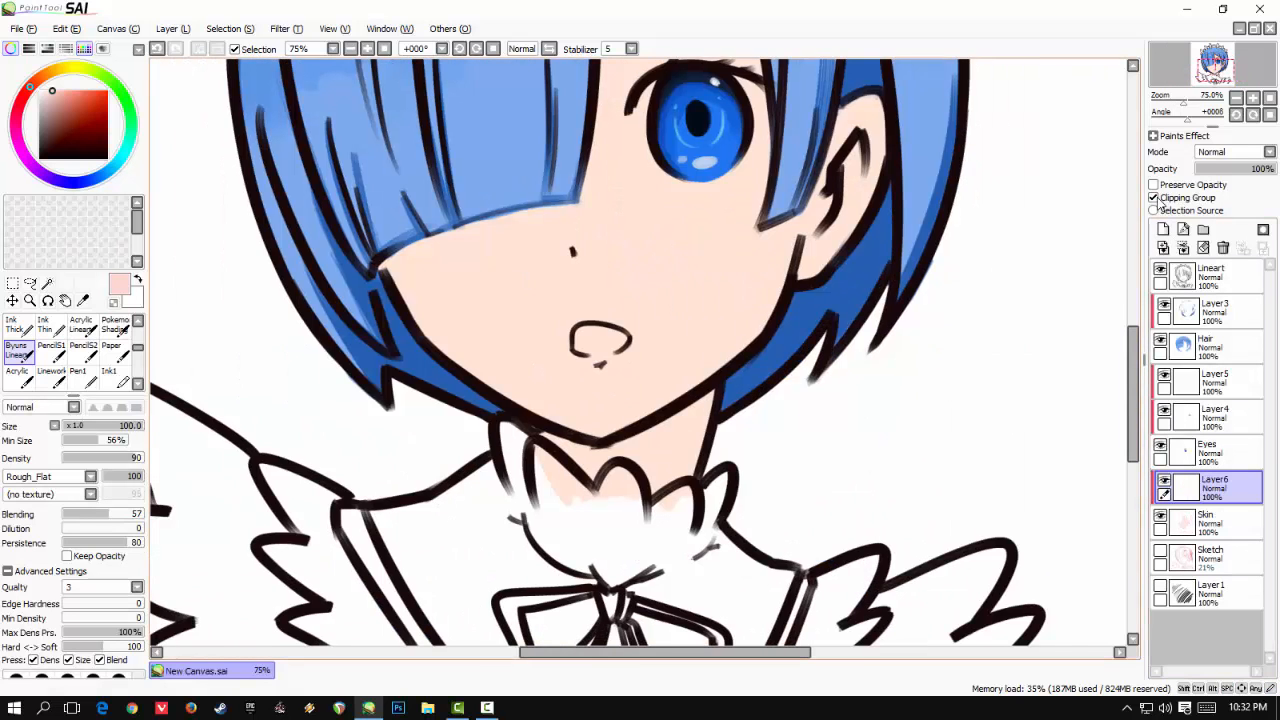
- Choose a reddish orange and paint the shadow on the neck beneath the chin at brush size 34
drag(530, 374, 615, 342)
click(74, 100)
drag(456, 385, 383, 320)
scroll(354, 335, up, 1)
drag(712, 356, 566, 347)
drag(566, 347, 525, 348)
drag(554, 307, 599, 358)
mouse_move(562, 308)
mouse_down()
mouse_move(614, 340)
mouse_move(553, 300)
mouse_move(613, 340)
mouse_move(598, 315)
mouse_move(628, 323)
mouse_move(625, 297)
mouse_move(694, 284)
mouse_up()
key(ctrl+z)
drag(744, 242, 758, 242)
mouse_move(692, 288)
mouse_down()
mouse_move(738, 256)
mouse_move(686, 372)
mouse_up()
mouse_move(664, 304)
mouse_down()
mouse_move(628, 342)
mouse_move(536, 310)
mouse_up()
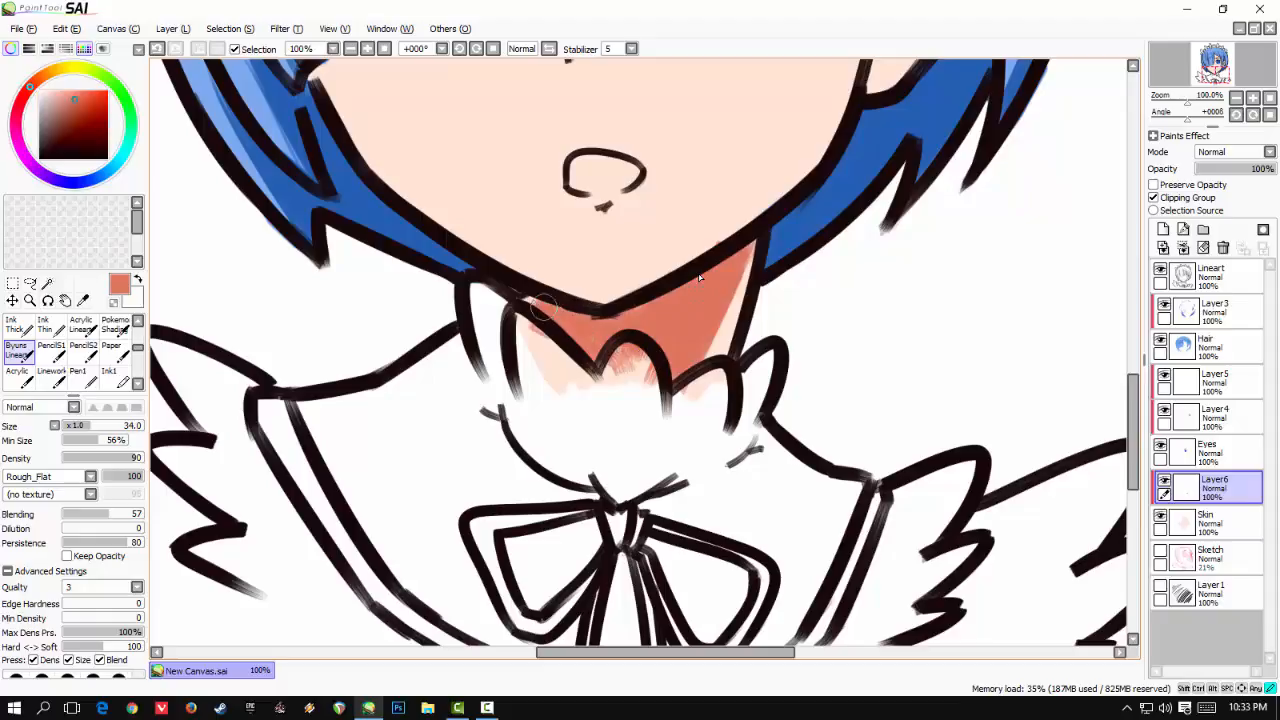
- Reduce the brush size to 9 and paint a thin red-orange shadow under the fringe's outer corner
drag(678, 326, 838, 579)
drag(478, 338, 588, 279)
key(ctrl+z)
drag(736, 211, 714, 211)
mouse_move(574, 282)
mouse_down()
mouse_move(484, 340)
mouse_move(546, 289)
mouse_move(530, 304)
mouse_up()
- Paint red-orange shadows inside the ear and at its lobe, and along the cheek edge beside the fringe's corner
mouse_move(765, 326)
mouse_down()
mouse_move(426, 454)
mouse_move(376, 351)
mouse_up()
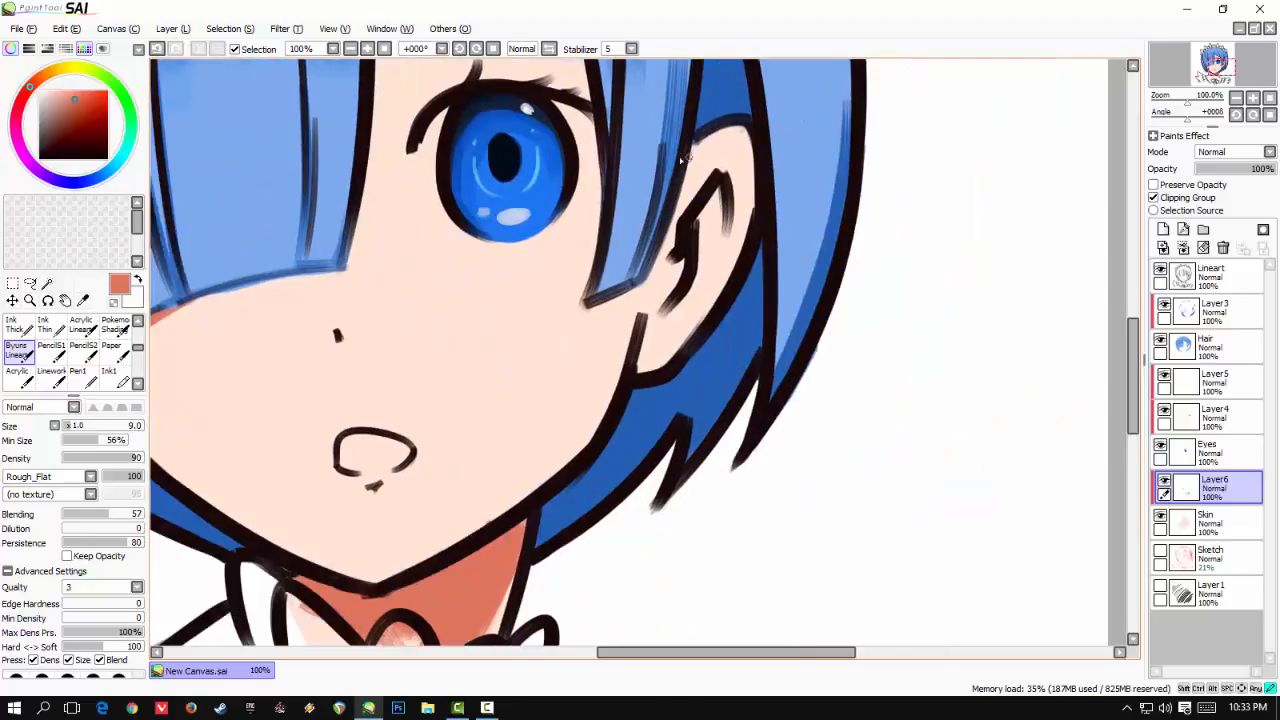
key(ctrl+z)
drag(693, 148, 683, 160)
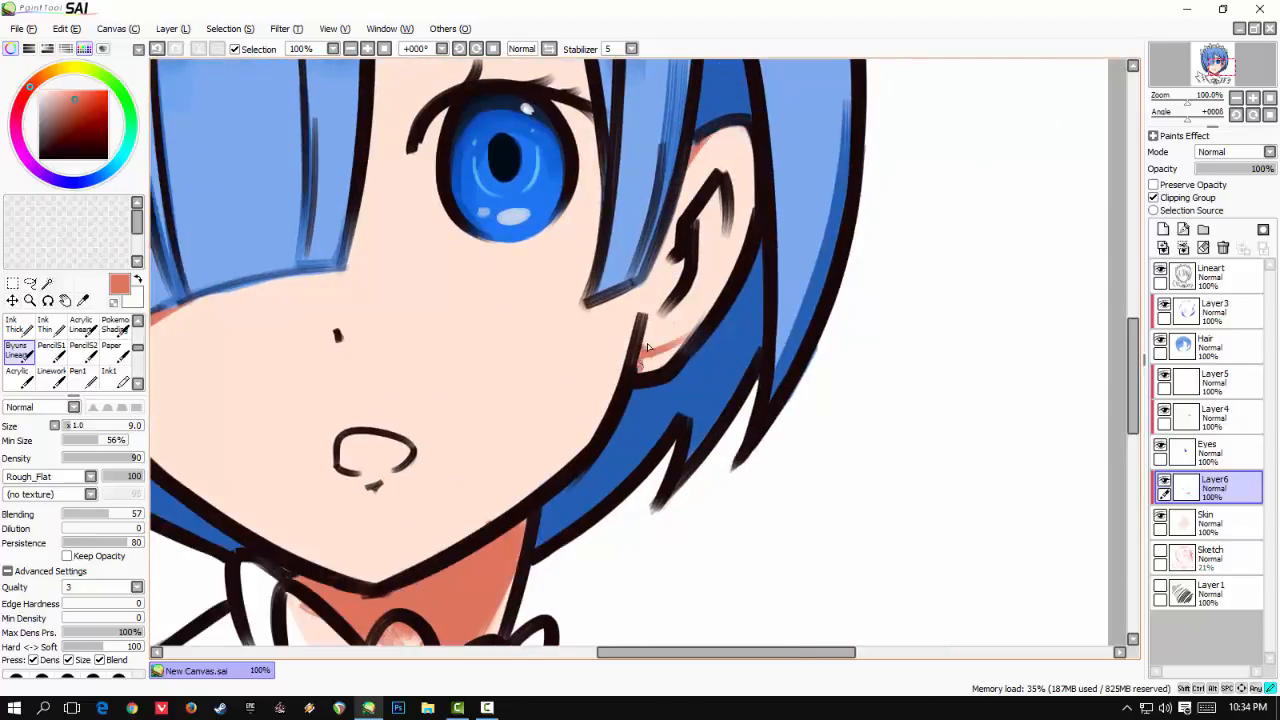
drag(714, 192, 702, 230)
drag(366, 431, 571, 359)
drag(598, 403, 606, 352)
drag(311, 242, 349, 318)
key(ctrl+z)
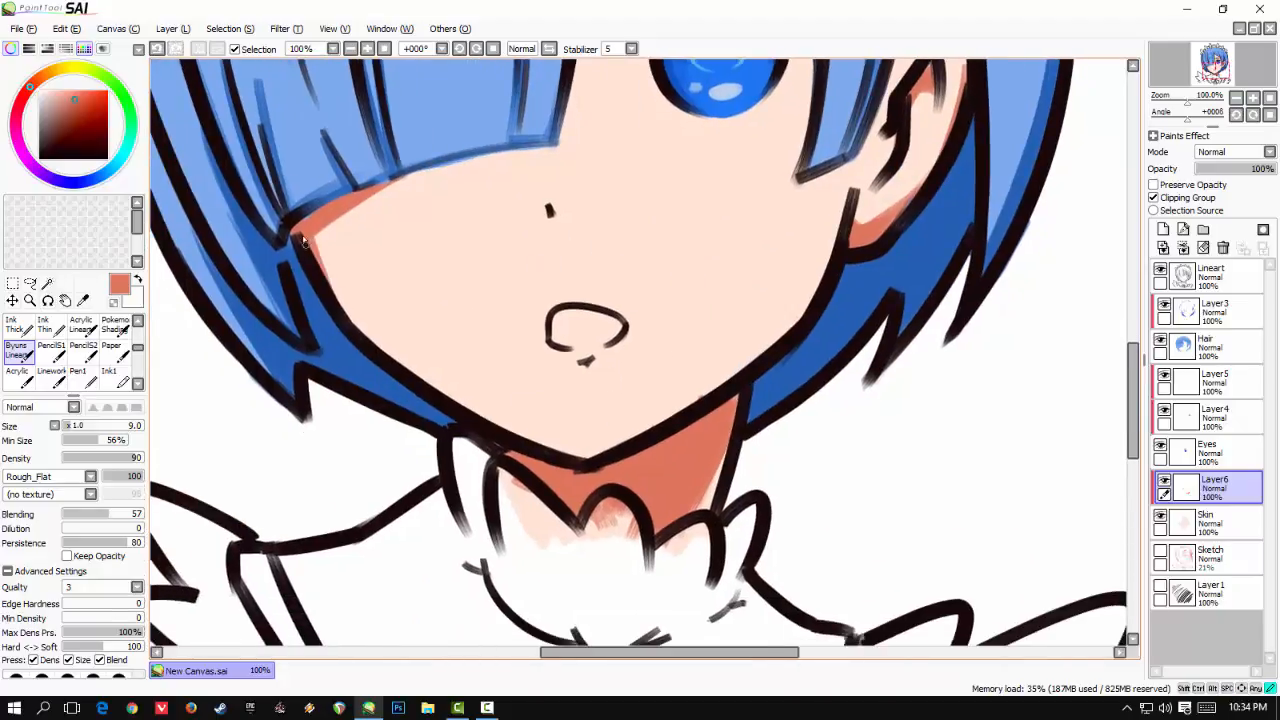
- Paint a thin red-orange shadow on the face along the vertical edge of the long fringe
drag(600, 383, 580, 537)
drag(597, 212, 548, 474)
key(ctrl+z)
mouse_move(518, 166)
mouse_down()
mouse_move(543, 432)
mouse_move(493, 562)
mouse_up()
key(ctrl+z)
drag(518, 166, 491, 560)
drag(523, 326, 512, 160)
drag(512, 160, 515, 380)
mouse_move(593, 510)
mouse_down()
mouse_move(517, 380)
mouse_move(521, 531)
mouse_up()
- Shade the forehead beneath the parted hair, under the eyebrow and around the upper eyelid in red-orange
drag(456, 213, 556, 265)
drag(448, 190, 520, 244)
mouse_move(524, 328)
mouse_down()
mouse_move(426, 157)
mouse_move(470, 286)
mouse_up()
drag(569, 249, 615, 371)
drag(558, 268, 594, 163)
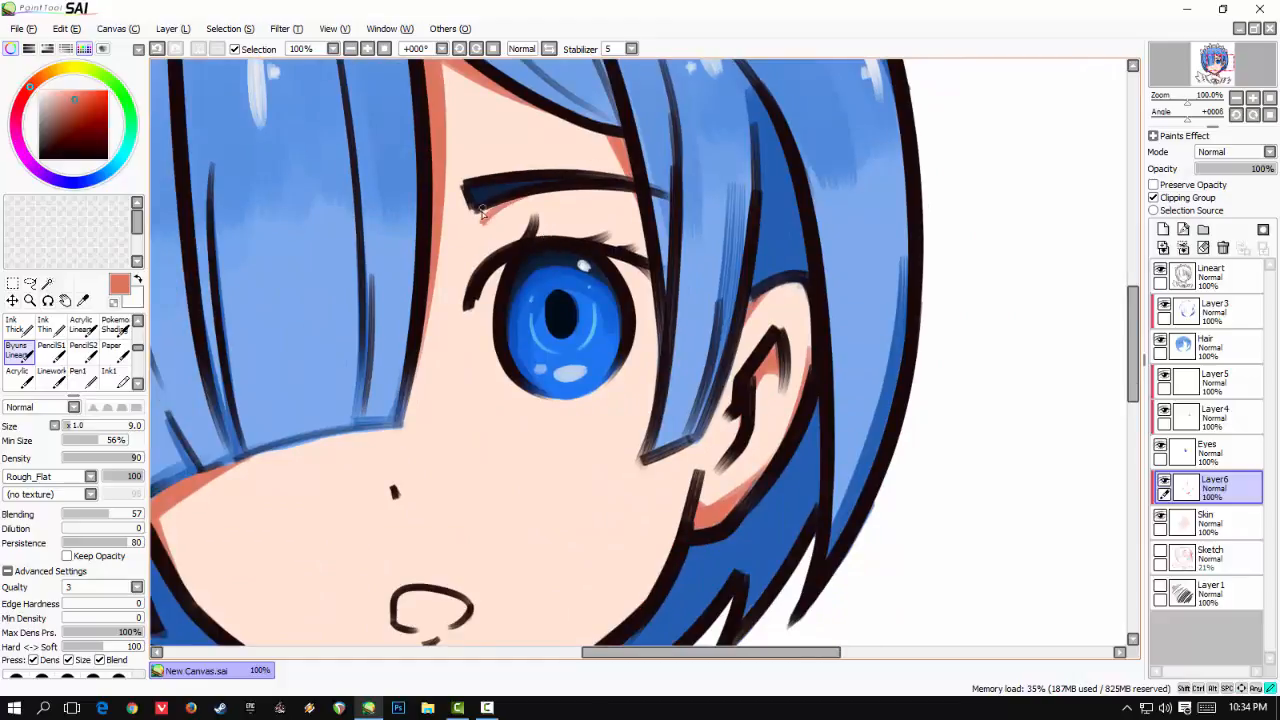
drag(530, 236, 648, 252)
drag(615, 327, 584, 227)
mouse_move(636, 361)
mouse_down()
mouse_move(676, 339)
mouse_move(723, 213)
mouse_move(673, 350)
mouse_up()
- Switch to a lighter salmon and add soft shading to the nose and around the mouth
drag(411, 394, 643, 314)
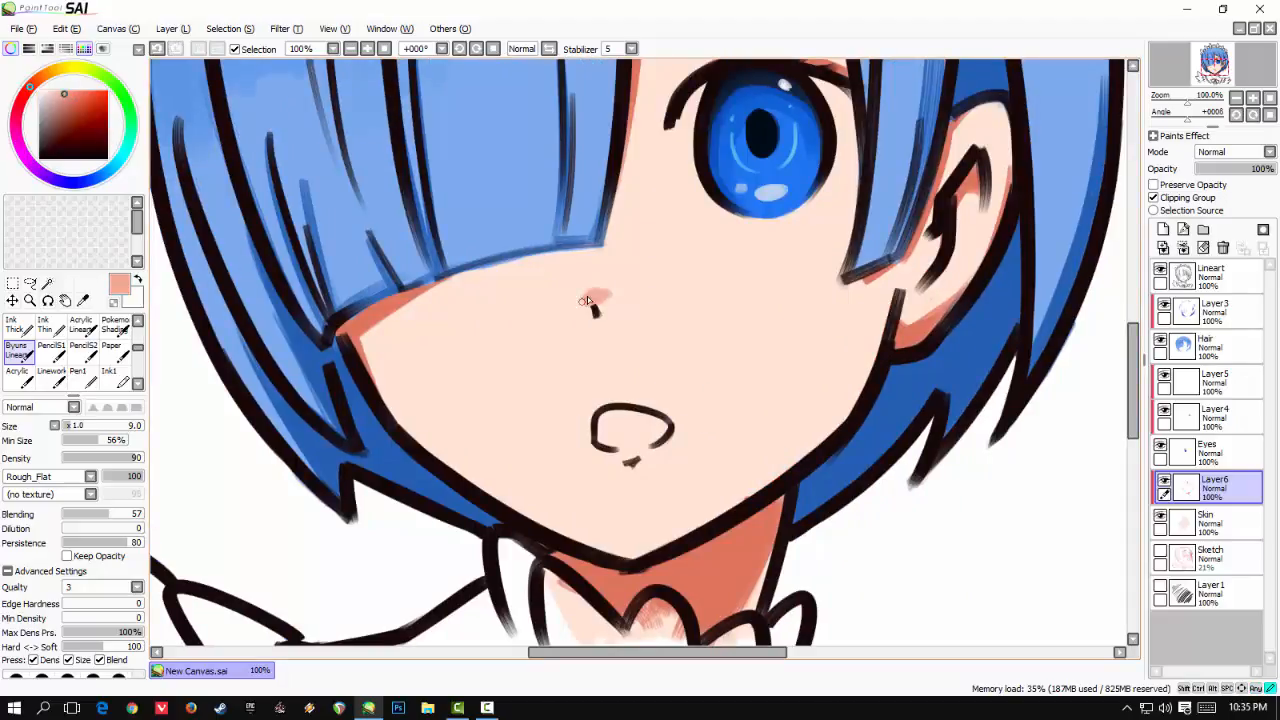
drag(587, 296, 563, 215)
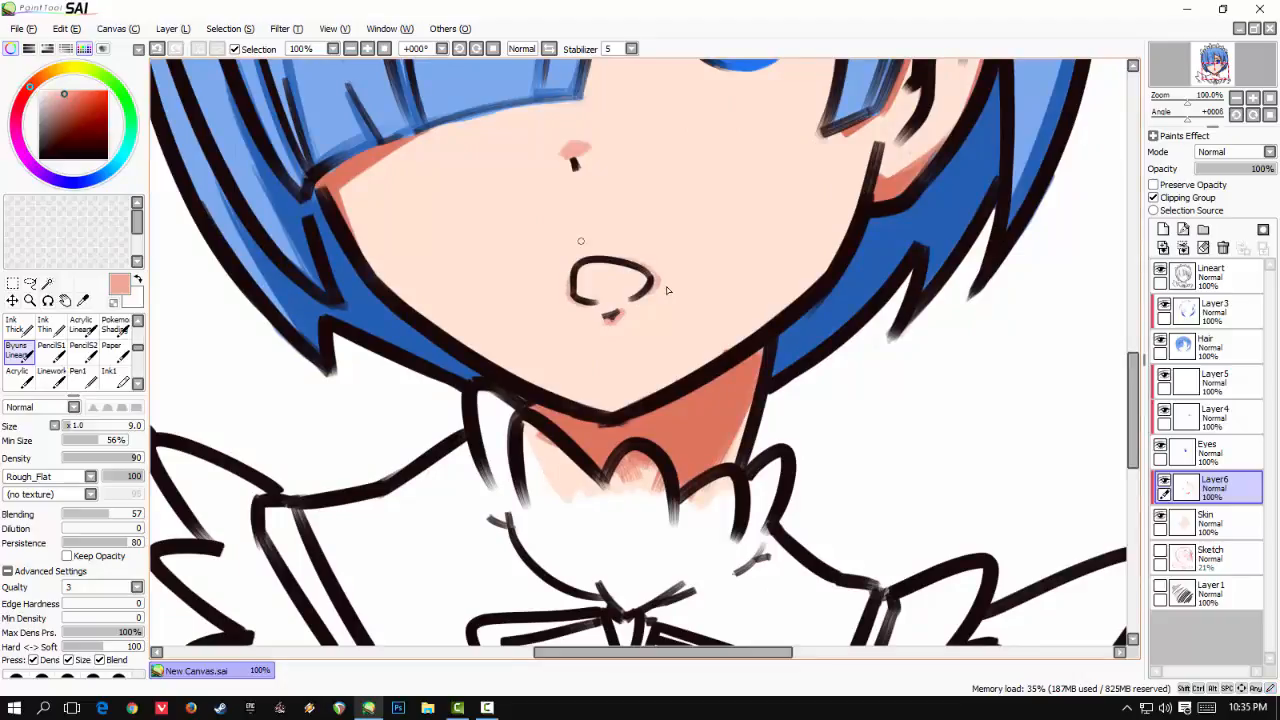
scroll(600, 240, down, 3)
drag(469, 278, 471, 286)
scroll(463, 295, up, 3)
- Choose a dark red and deepen the neck shadow directly beneath the jawline
drag(695, 373, 302, 377)
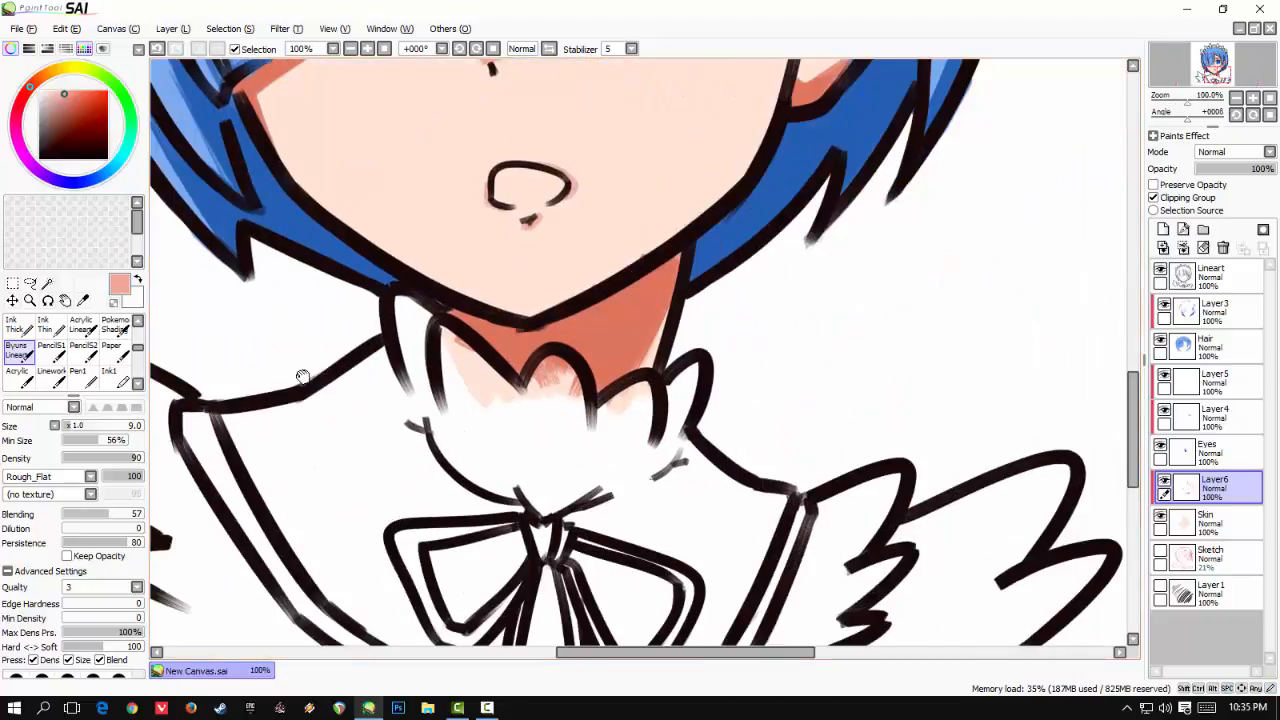
click(81, 108)
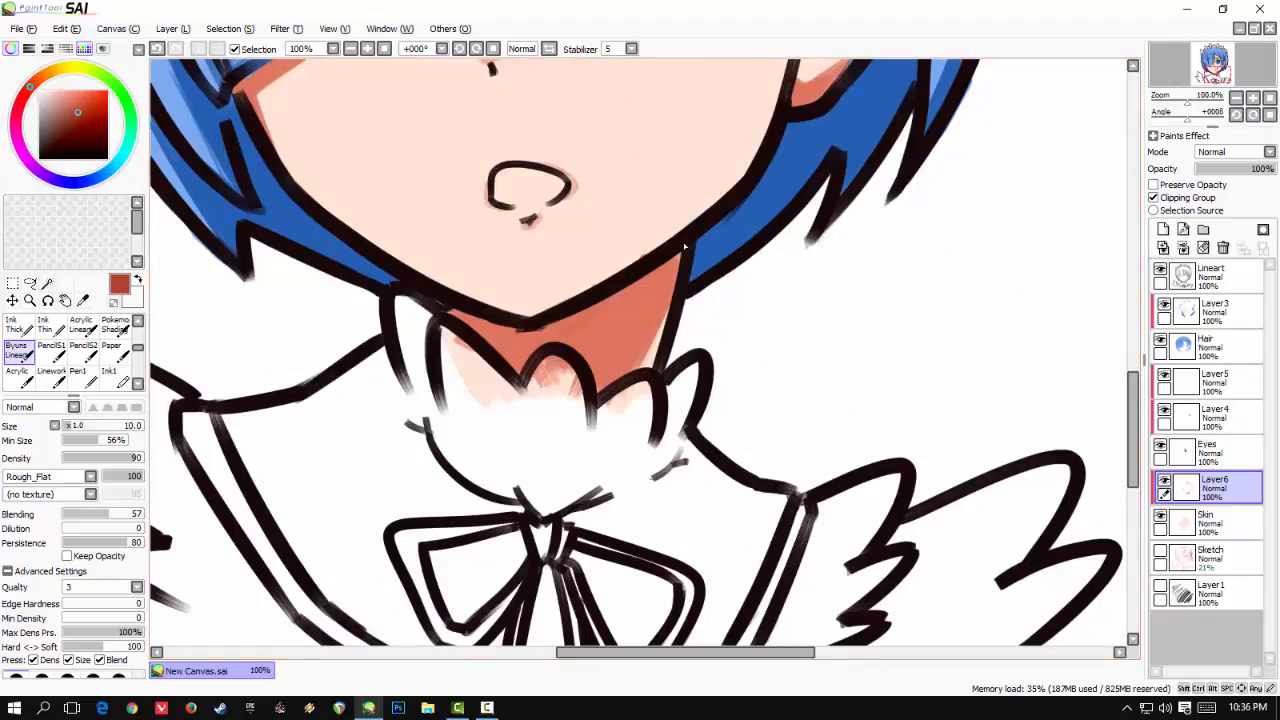
click(80, 122)
drag(580, 312, 690, 250)
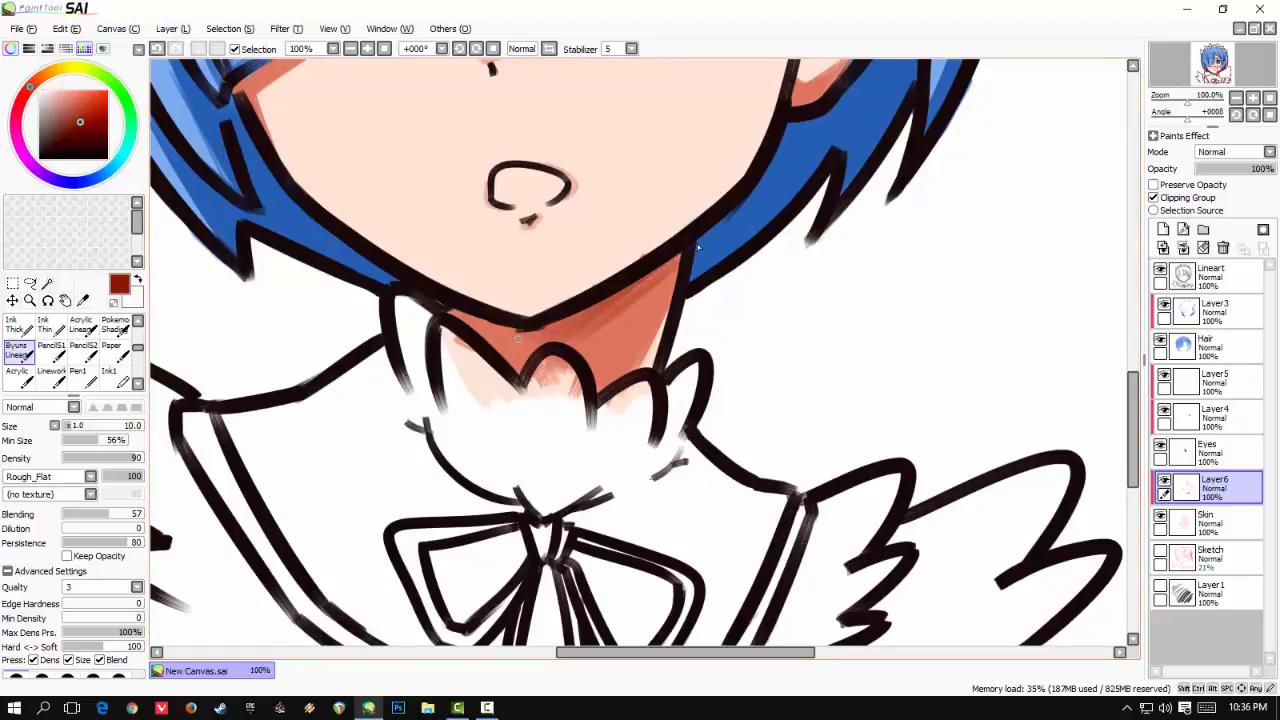
- Deepen the skin shadows along the fringe, forehead and ear with the dark red
mouse_move(315, 103)
mouse_down()
mouse_move(419, 338)
mouse_move(350, 328)
mouse_up()
drag(629, 100, 560, 353)
drag(560, 151, 583, 314)
mouse_move(584, 264)
mouse_down()
mouse_move(571, 551)
mouse_move(500, 441)
mouse_up()
drag(520, 328, 503, 179)
mouse_move(614, 196)
mouse_down()
mouse_move(550, 230)
mouse_move(411, 156)
mouse_up()
drag(561, 382, 415, 68)
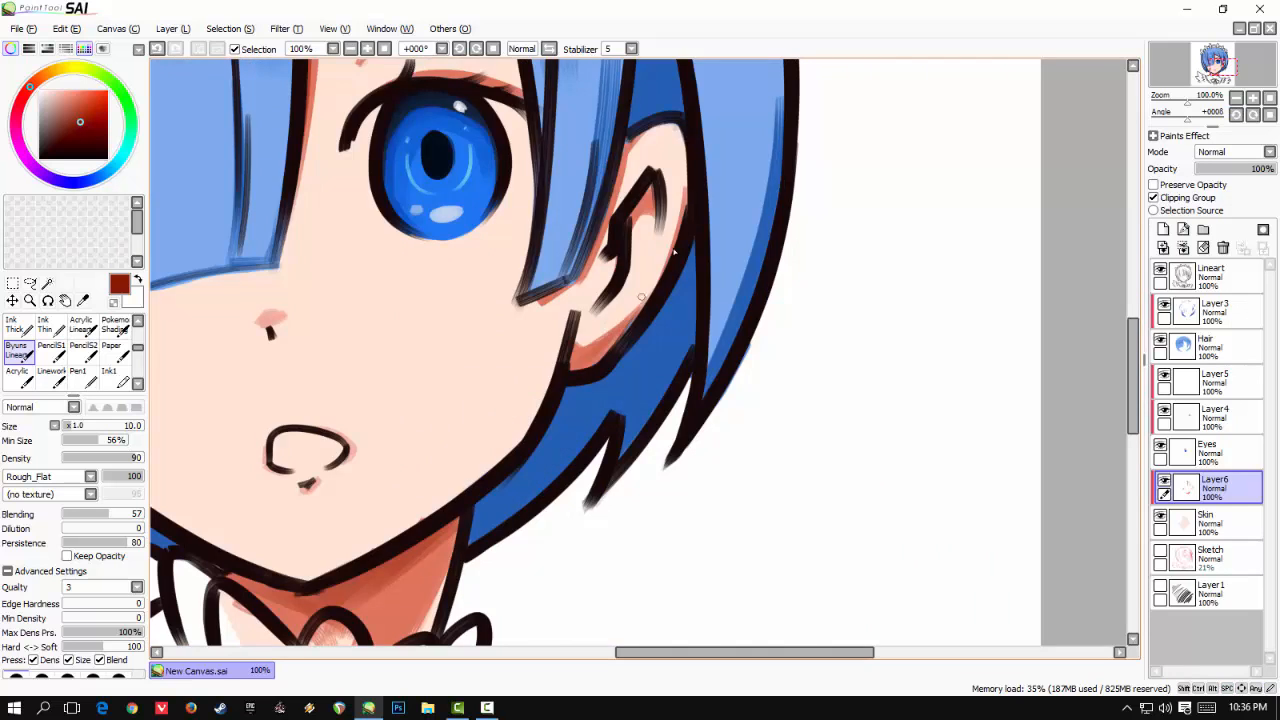
drag(488, 420, 708, 237)
scroll(659, 262, down, 4)
scroll(400, 323, up, 4)
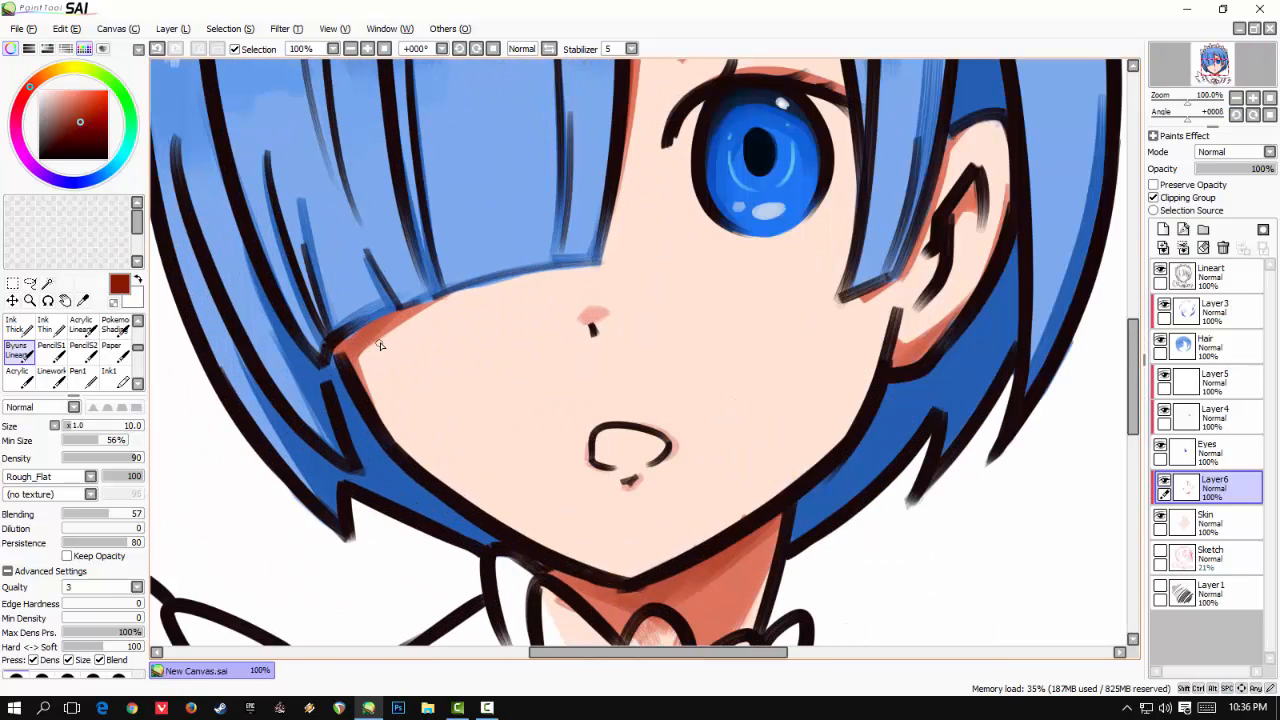
- Choose a soft pink, undo the trial blush strokes under the fringe, and add a new layer above the skin shading
click(52, 90)
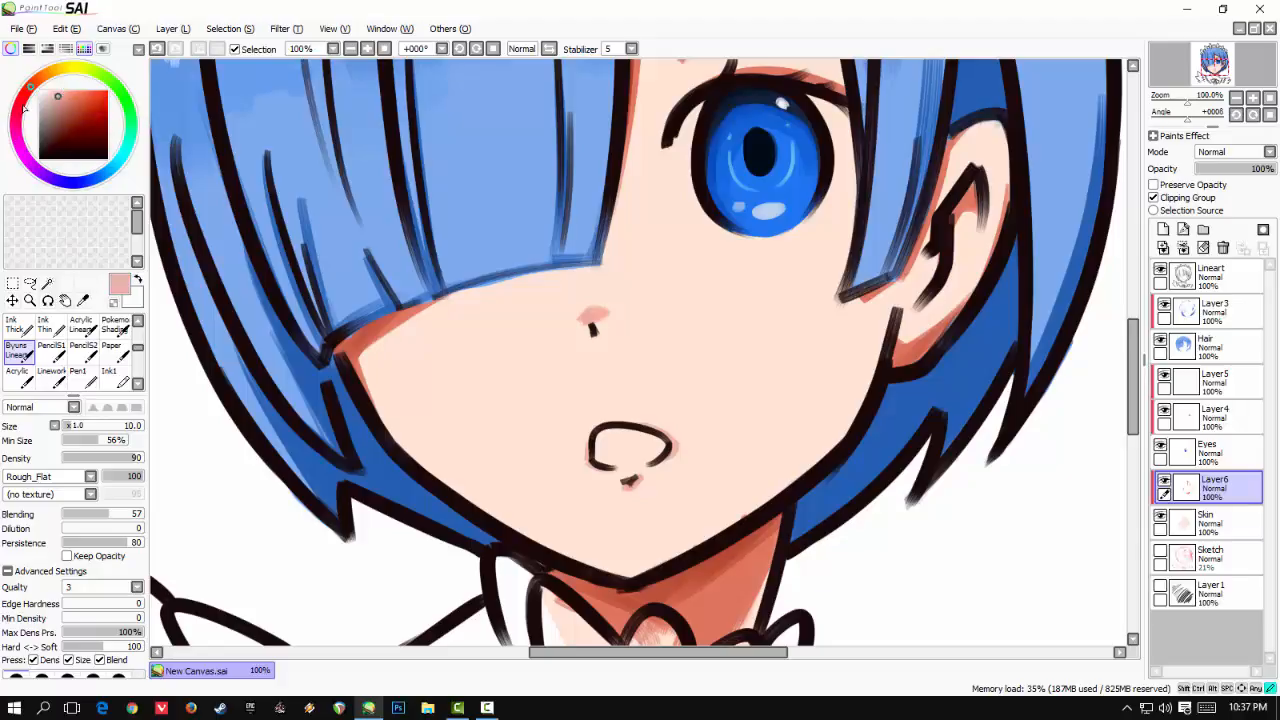
drag(541, 305, 651, 254)
key(ctrl+z)
mouse_move(482, 304)
mouse_down()
mouse_move(400, 342)
mouse_move(428, 314)
mouse_up()
key(ctrl+z)
key(ctrl+z)
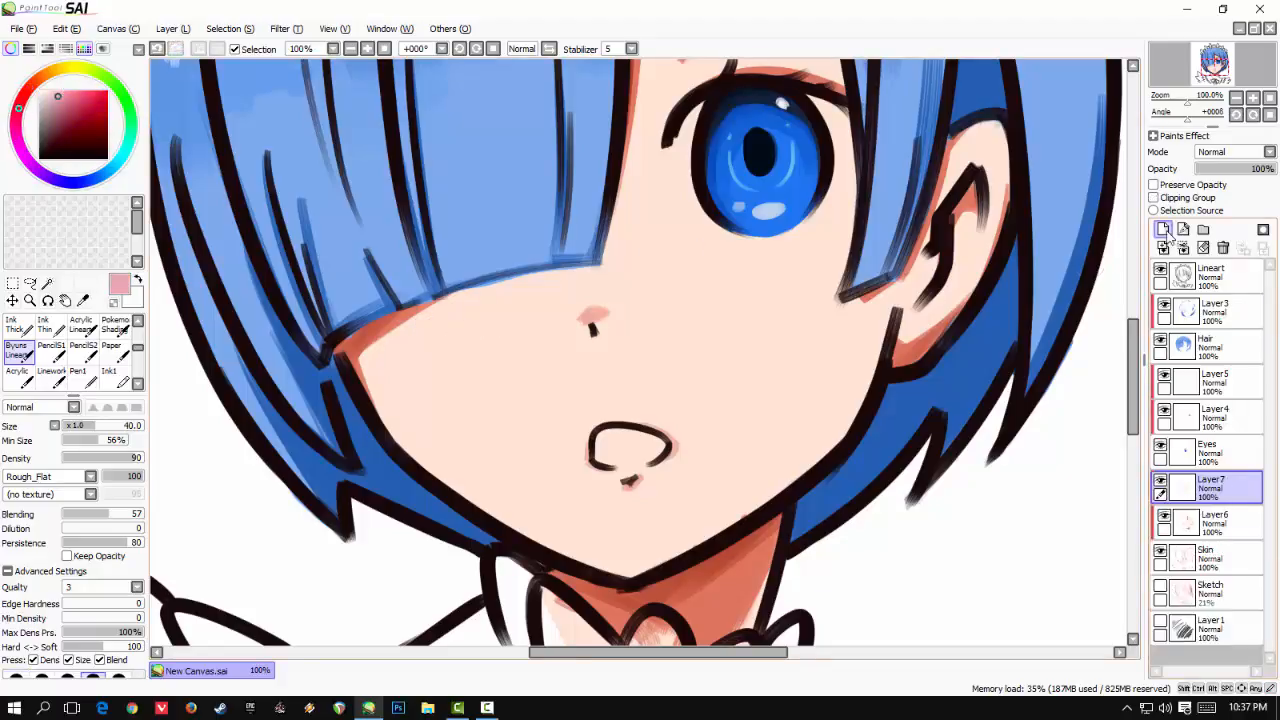
- Paint pink blush on both cheeks on the new clipped layer and set the layer's opacity to 93%
drag(414, 330, 434, 307)
key(ctrl+z)
mouse_move(802, 294)
mouse_down()
mouse_move(828, 282)
mouse_move(803, 303)
mouse_move(828, 307)
mouse_move(776, 282)
mouse_up()
drag(833, 271, 766, 275)
key(ctrl+z)
key(ctrl+z)
scroll(459, 311, down, 4)
click(1219, 170)
drag(1219, 170, 1270, 170)
drag(465, 306, 534, 306)
- Soften the blush on both cheeks with the Blur brush at size 50
drag(138, 347, 138, 334)
click(118, 354)
scroll(466, 290, up, 2)
drag(465, 333, 519, 318)
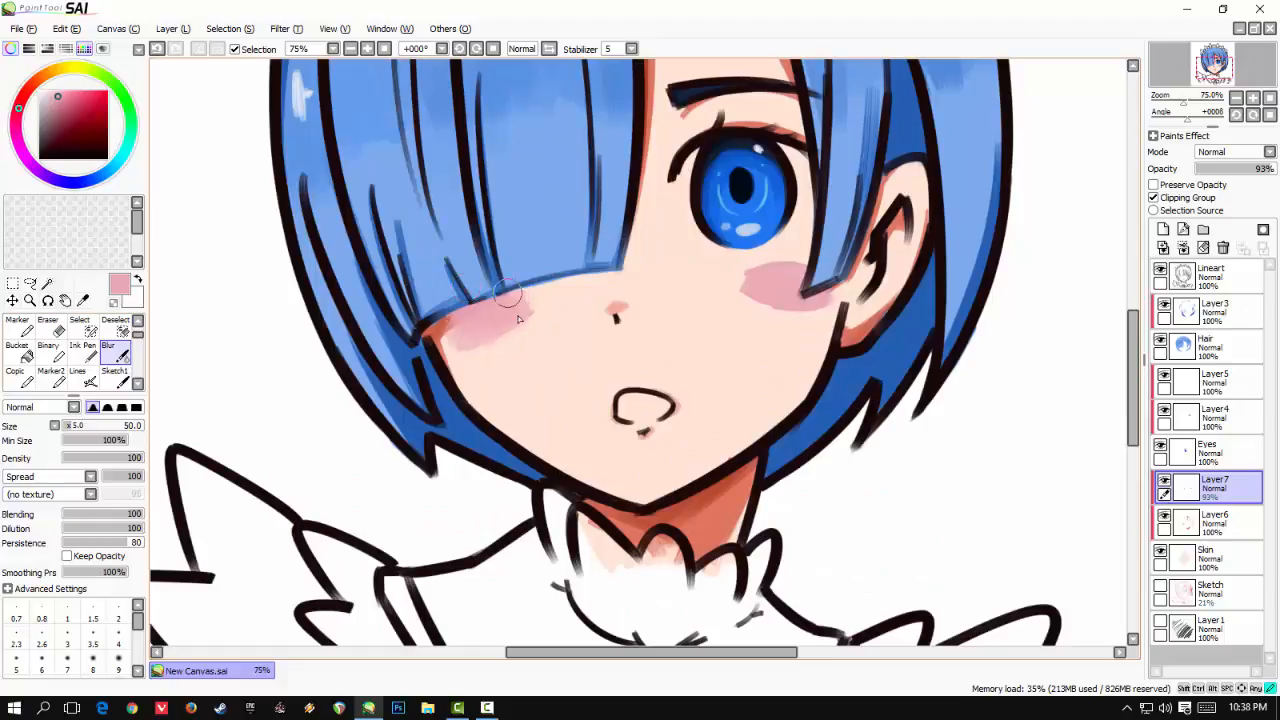
drag(752, 282, 810, 267)
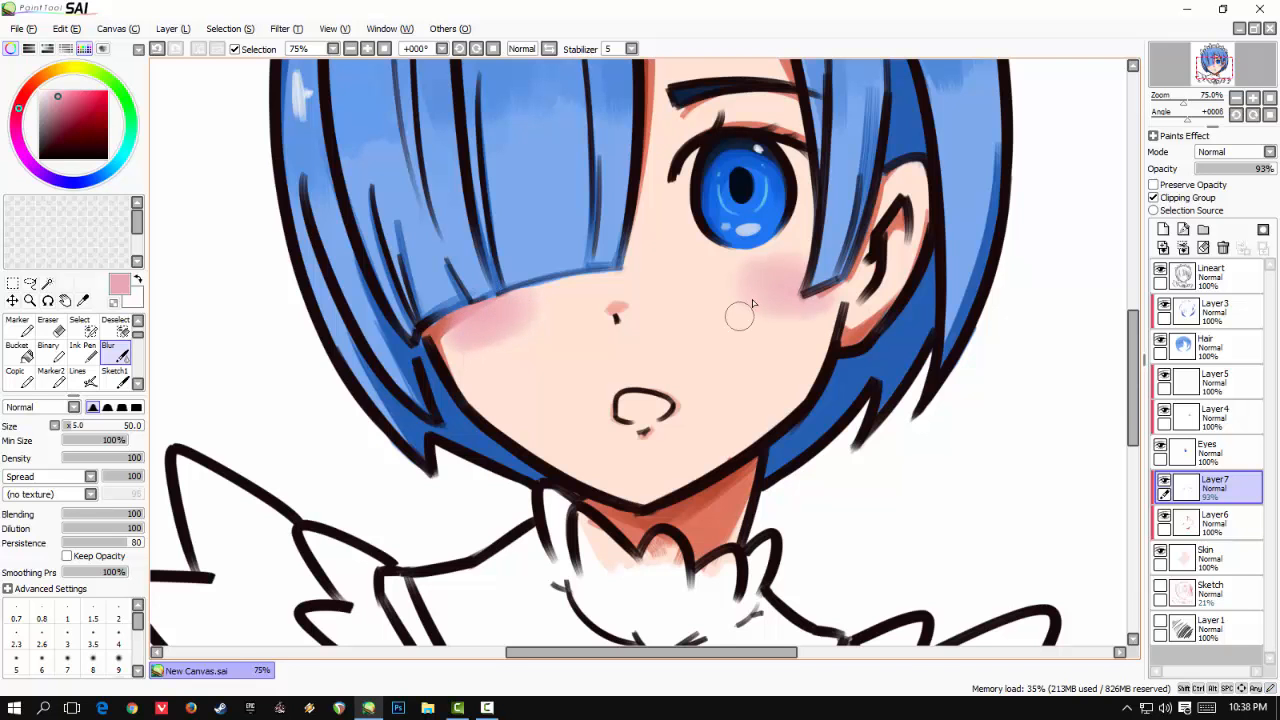
scroll(770, 295, down, 3)
scroll(739, 316, up, 4)
- Lower the blush layer's opacity to 67%
drag(1270, 170, 1249, 172)
scroll(1030, 180, down, 3)
drag(478, 390, 386, 440)
scroll(281, 471, up, 2)
drag(692, 159, 211, 434)
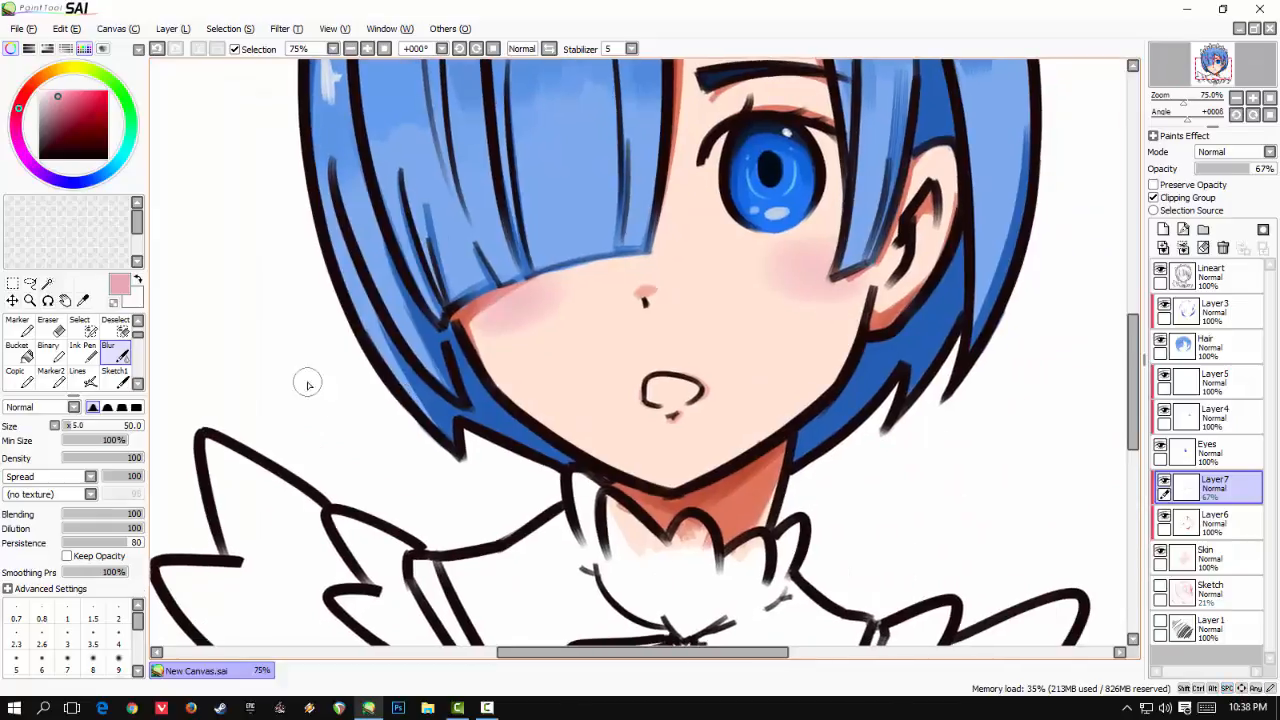
- Add another clipped layer above the blush and choose white with the Byuns Lineart brush for highlights
click(1163, 230)
click(1154, 198)
drag(553, 316, 495, 302)
click(41, 92)
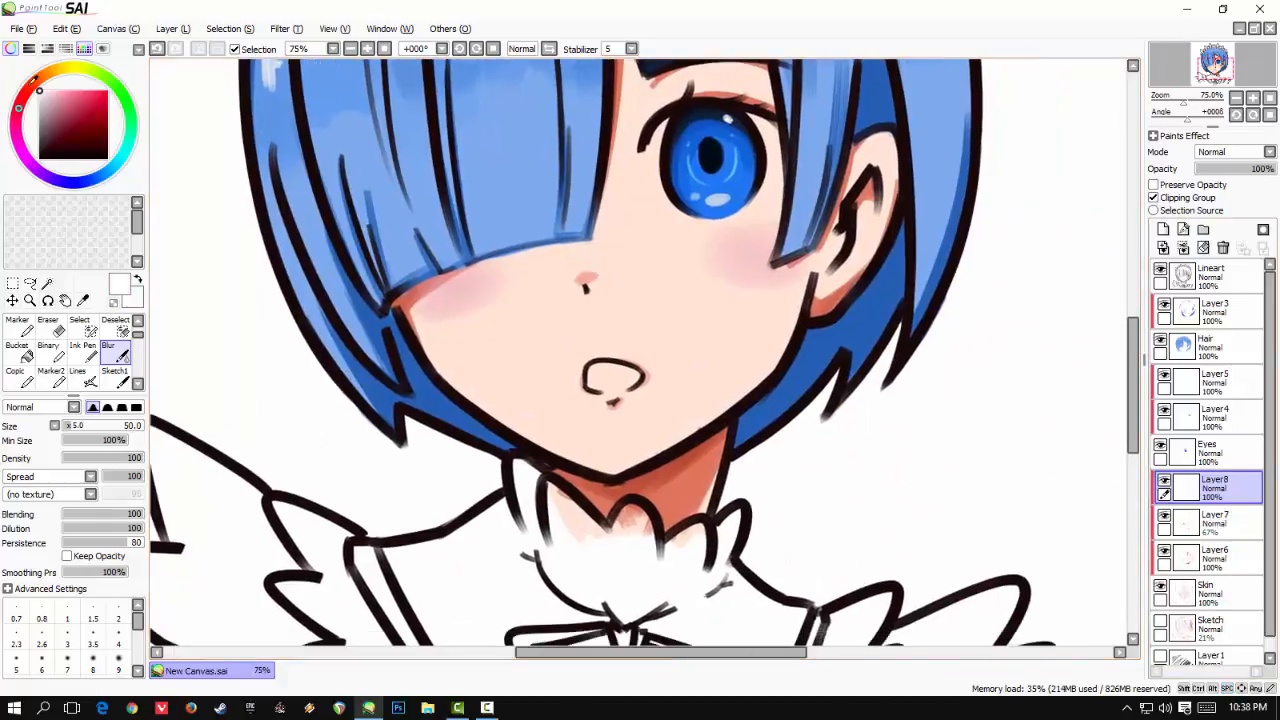
scroll(20, 378, down, 2)
click(18, 376)
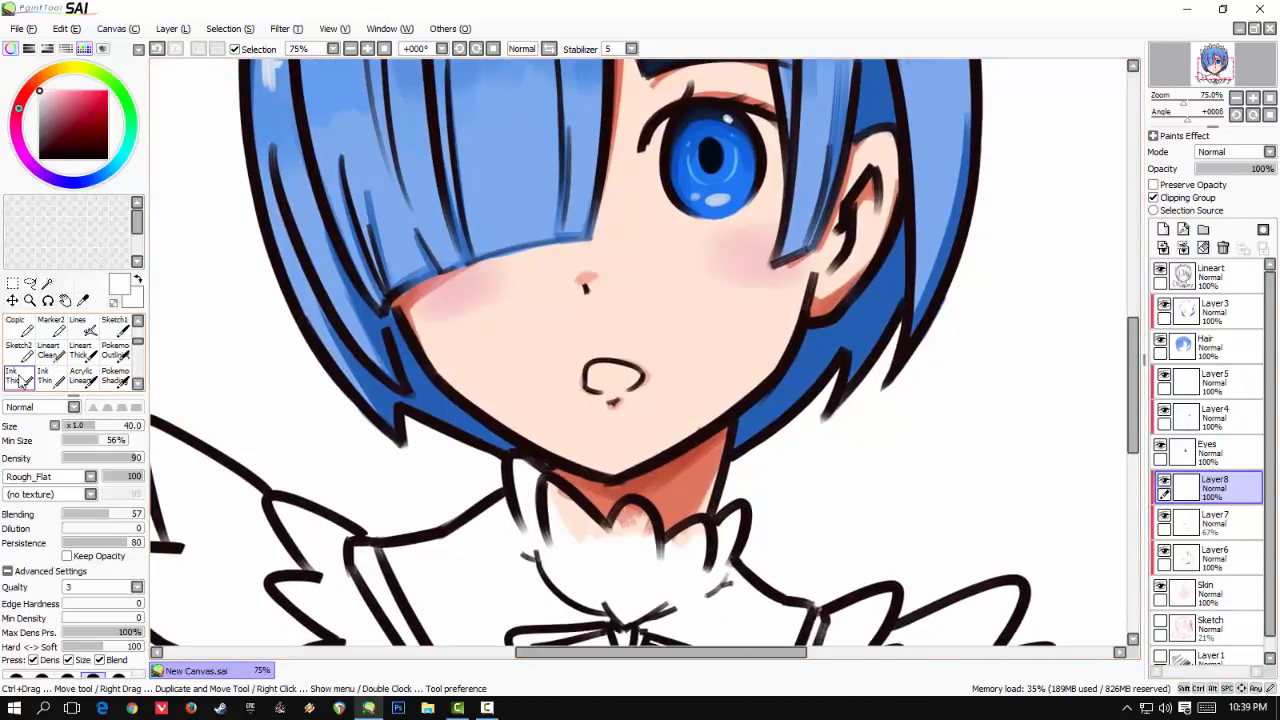
click(138, 385)
scroll(623, 286, up, 2)
- Reduce the brush size to 12 and dab a white highlight on the cheek under the fringe's outer corner
drag(672, 268, 657, 269)
drag(202, 319, 209, 328)
key(ctrl+z)
drag(494, 237, 492, 237)
key(bracketleft)
key(bracketleft)
key(bracketleft)
key(bracketleft)
key(bracketleft)
key(bracketleft)
key(bracketleft)
key(bracketleft)
key(bracketleft)
key(bracketleft)
drag(197, 321, 204, 325)
- Paint white highlights on the cheek below the eye, by the lower lip and along both sides of the jaw
drag(594, 254, 486, 287)
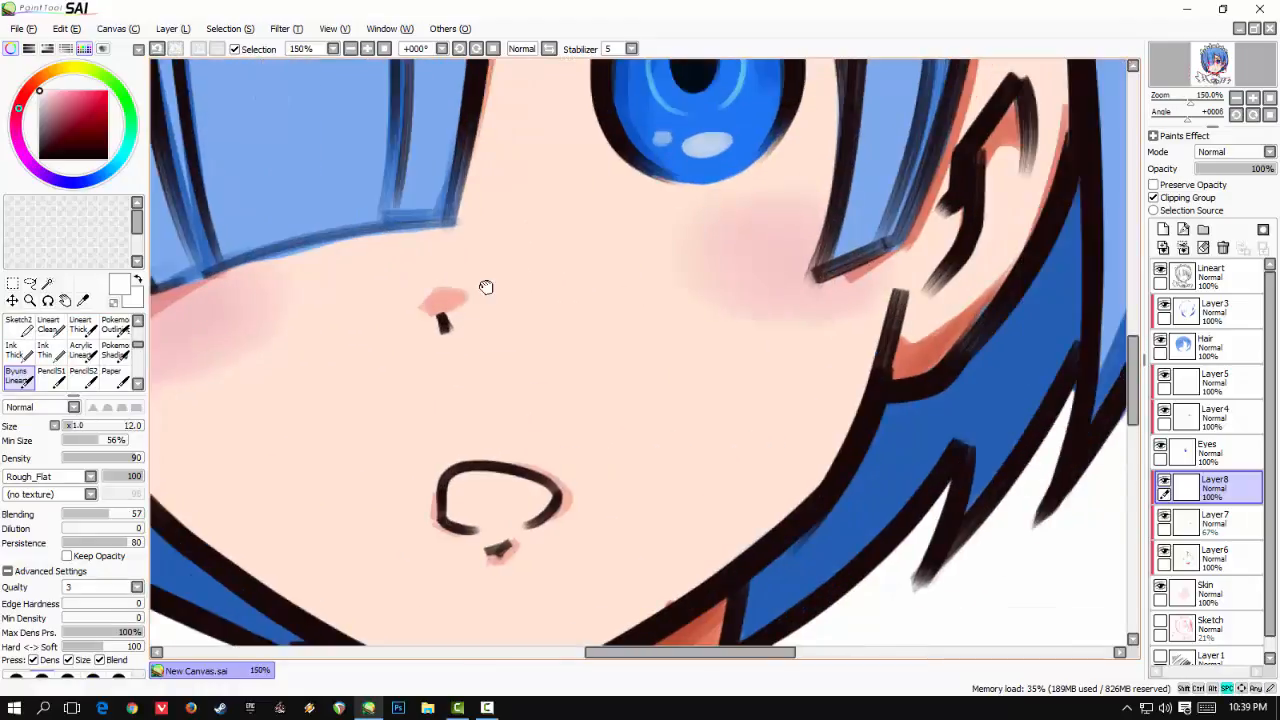
drag(468, 385, 651, 208)
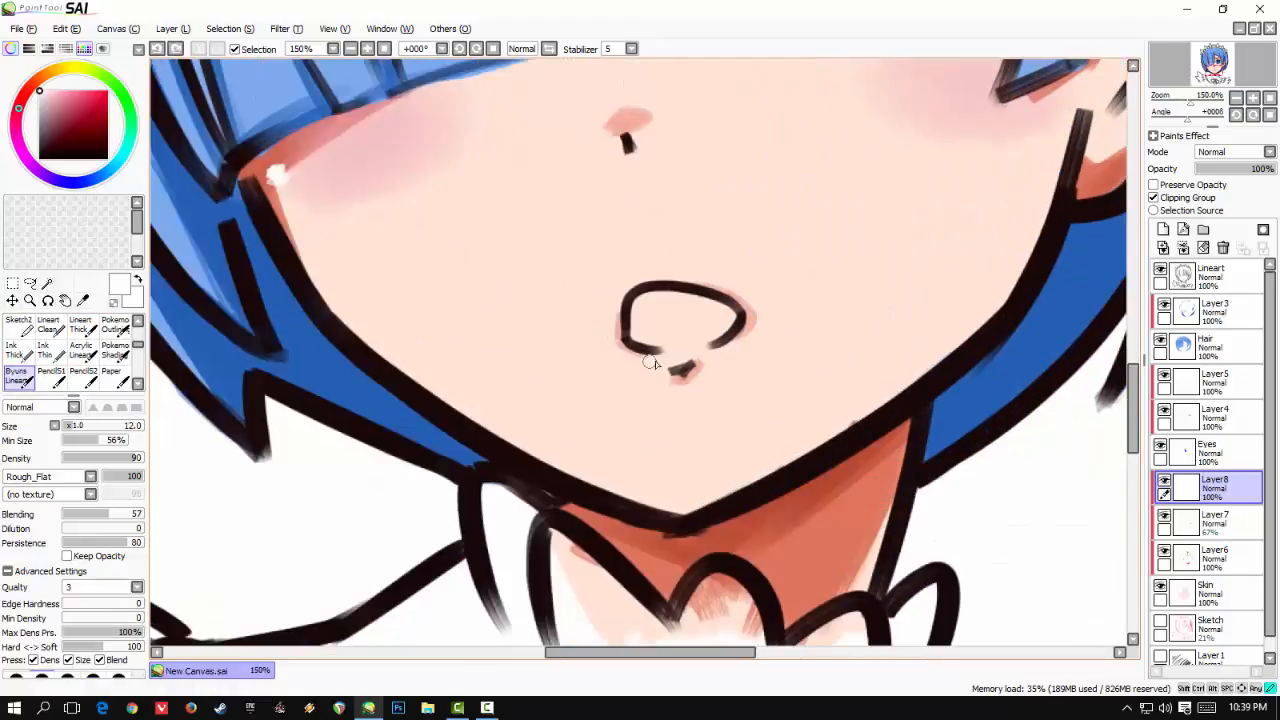
drag(653, 360, 641, 352)
mouse_move(264, 237)
mouse_down()
mouse_move(391, 399)
mouse_move(666, 515)
mouse_move(680, 503)
mouse_up()
drag(595, 364, 440, 497)
mouse_move(895, 262)
mouse_down()
mouse_move(751, 474)
mouse_move(770, 474)
mouse_up()
key(ctrl+z)
scroll(764, 474, down, 3)
scroll(765, 477, up, 2)
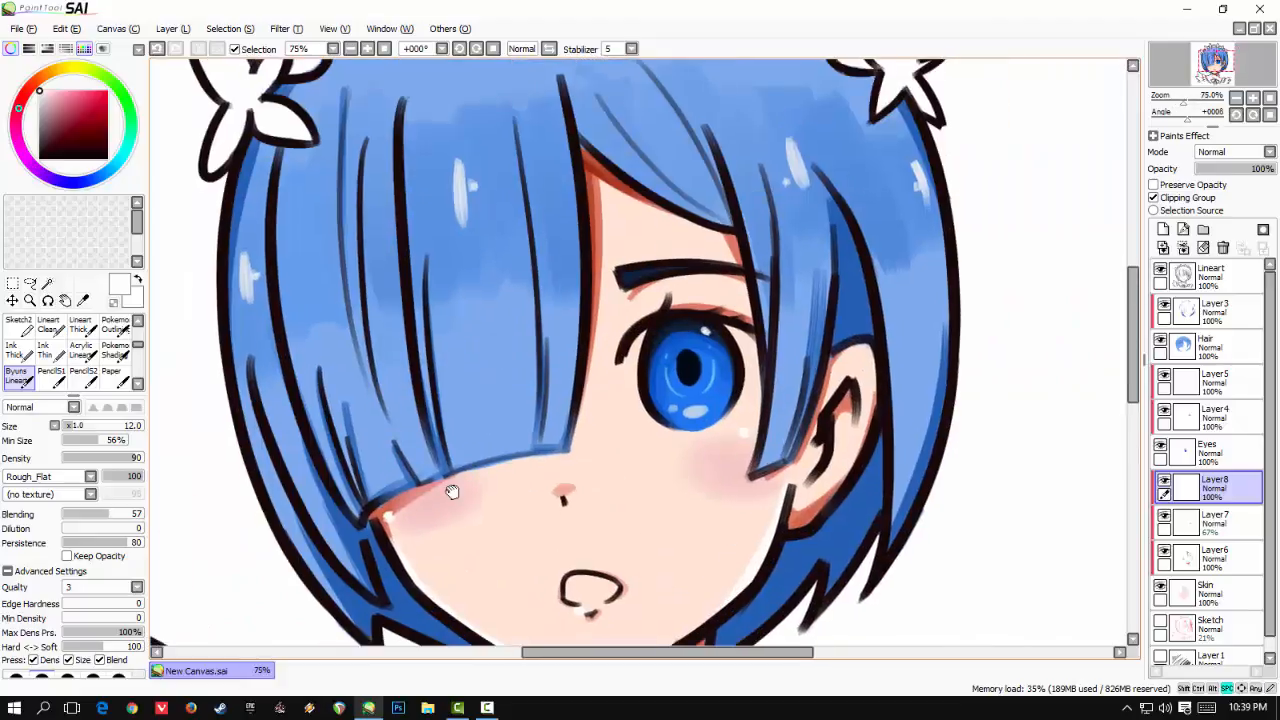
- Dab a white highlight on the forehead beside the parted hair, undoing the stray strokes
drag(609, 198, 598, 278)
key(ctrl+z)
mouse_move(610, 207)
mouse_down()
mouse_move(612, 224)
mouse_move(708, 249)
mouse_up()
scroll(588, 195, up, 4)
key(ctrl+z)
scroll(694, 257, down, 4)
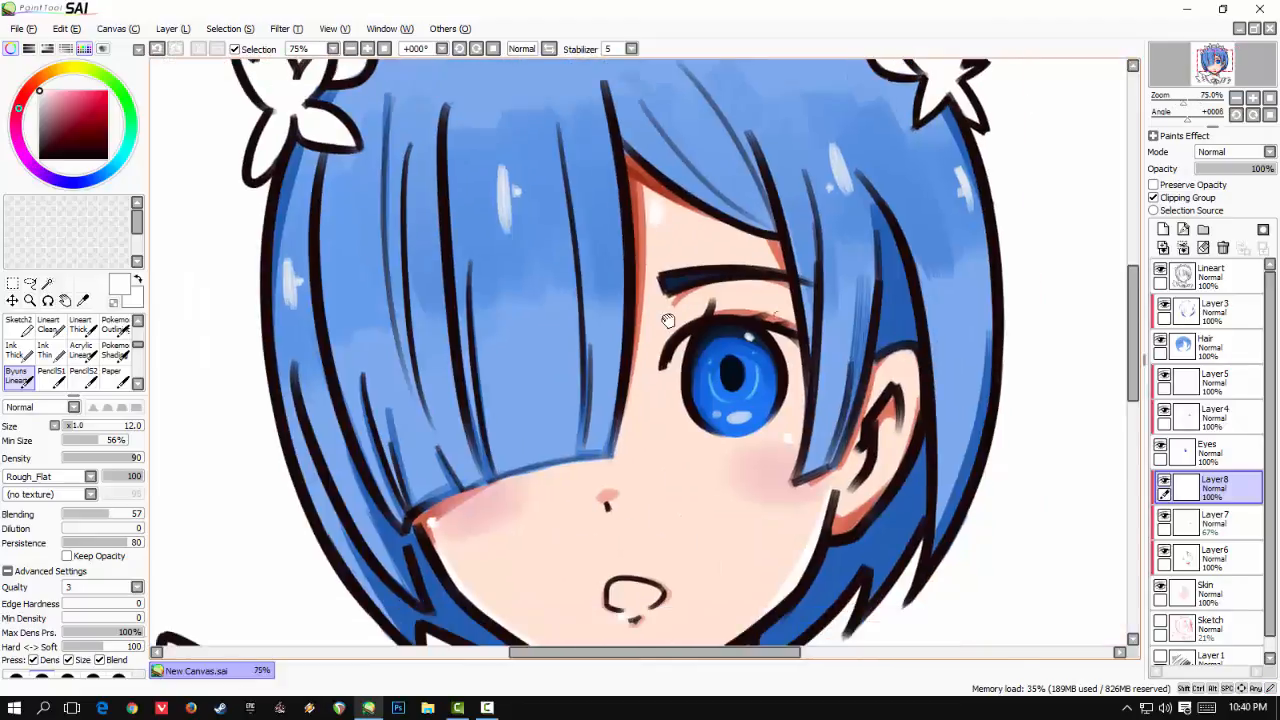
scroll(675, 345, down, 2)
- On the Skin layer, erase the skin colour spilling over the collar's frill with the size 30 eraser
drag(500, 568, 317, 282)
scroll(491, 383, up, 4)
click(1207, 591)
key(e)
mouse_move(645, 362)
mouse_down()
mouse_move(711, 448)
mouse_move(731, 434)
mouse_move(681, 402)
mouse_up()
mouse_move(731, 371)
mouse_down()
mouse_move(708, 399)
mouse_move(752, 355)
mouse_move(788, 440)
mouse_move(832, 449)
mouse_up()
scroll(866, 460, down, 2)
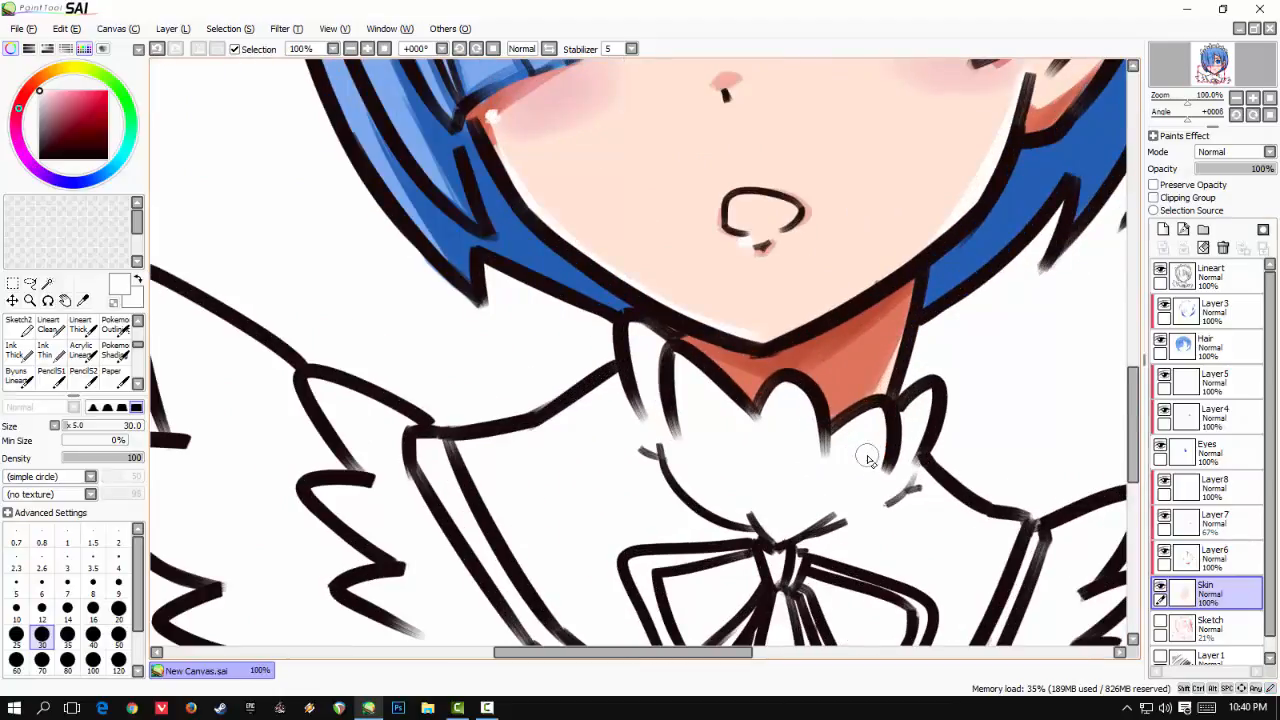
- Add a new layer above Layer8 and name it Misc
click(1210, 486)
key(ctrl+shift+n)
double_click(1212, 483)
text(Misc)
key(Return)
- Fill the inside of the mouth with pinkish red using the size 12 Byuns Lineart brush
scroll(851, 343, up, 4)
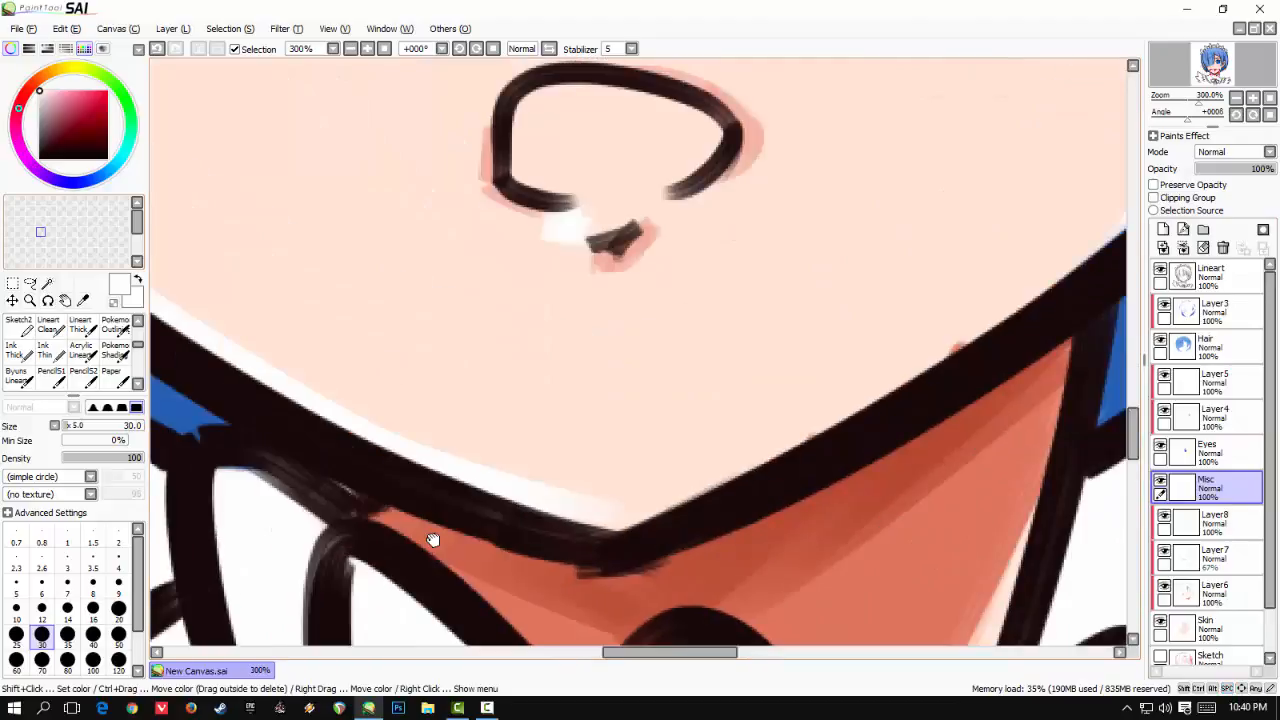
click(90, 99)
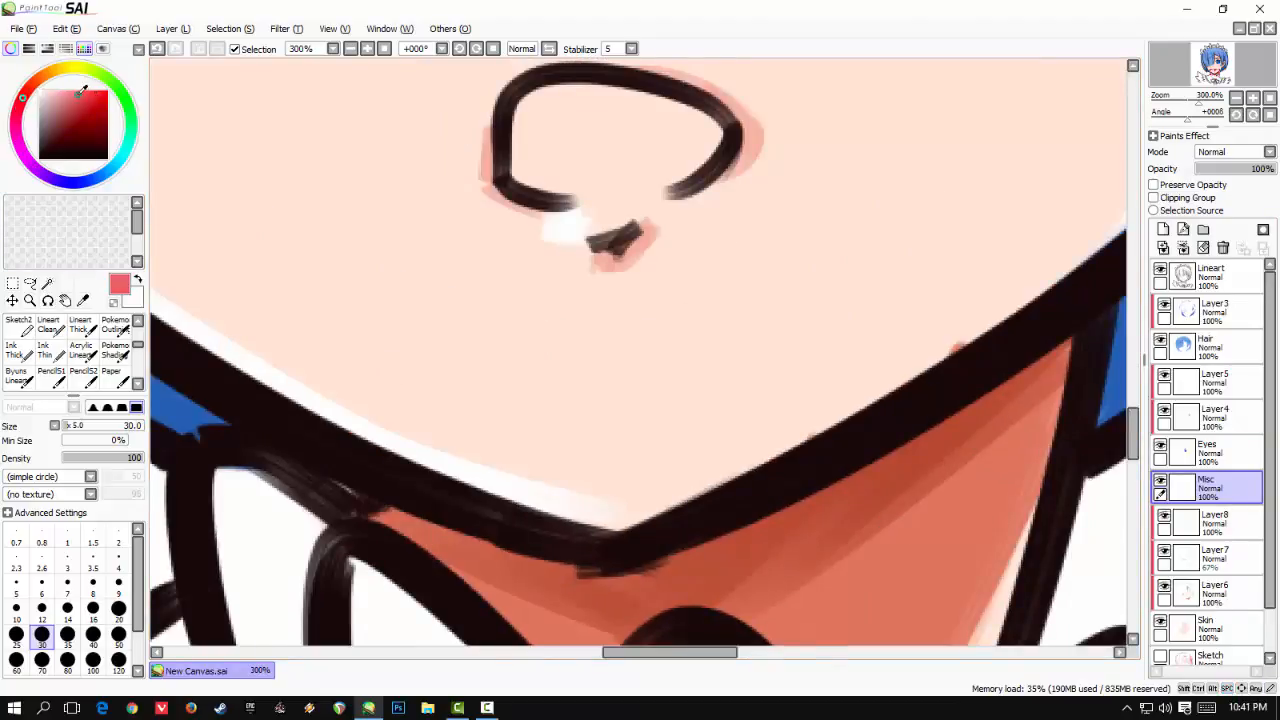
key(b)
mouse_move(551, 163)
mouse_down()
mouse_move(556, 176)
mouse_move(666, 163)
mouse_move(690, 130)
mouse_move(715, 135)
mouse_move(700, 140)
mouse_up()
mouse_move(636, 174)
mouse_down()
mouse_move(608, 126)
mouse_move(660, 100)
mouse_up()
drag(511, 179, 511, 150)
drag(631, 121, 669, 251)
- Shade the inside of the mouth with a darker red, leaving the tongue lighter
click(87, 102)
drag(743, 271, 554, 286)
drag(745, 275, 585, 312)
drag(574, 85, 531, 428)
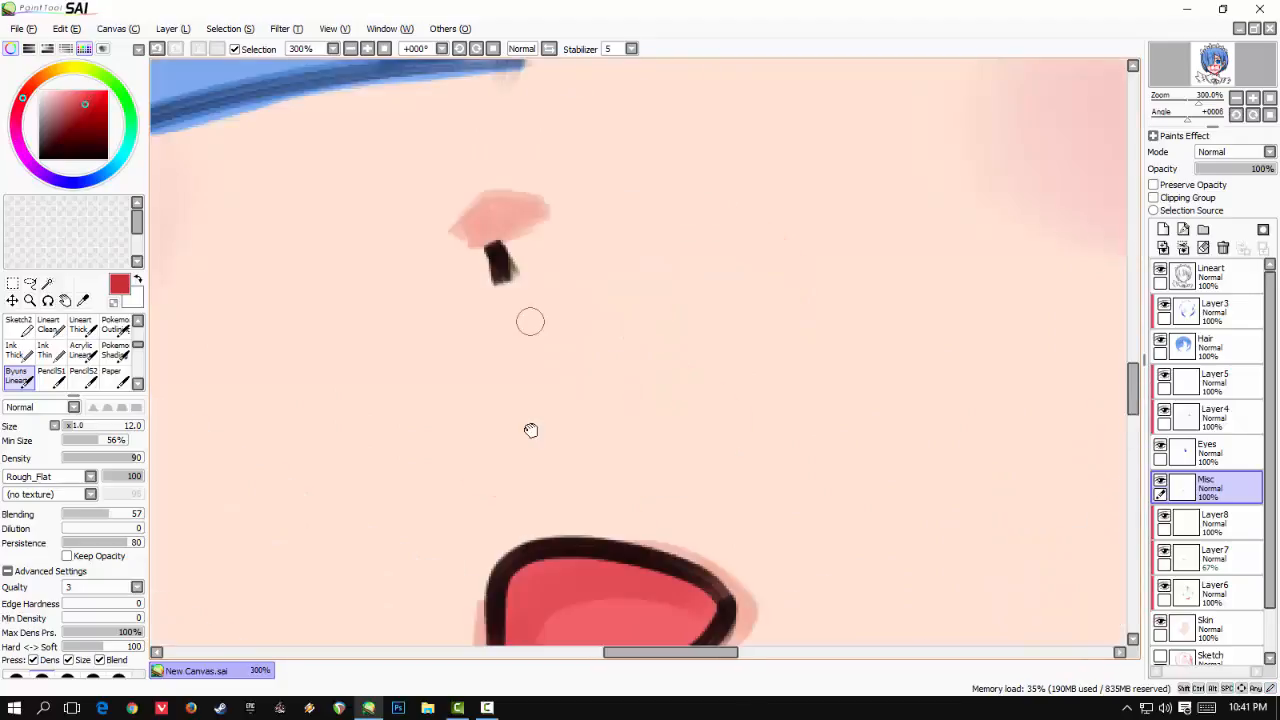
- Paint the white of the eye on both sides of the iris with a pale bluish white
scroll(528, 322, down, 5)
scroll(527, 322, up, 3)
drag(422, 294, 408, 497)
right_click(366, 210)
right_click(640, 250)
drag(557, 280, 419, 283)
drag(501, 186, 536, 323)
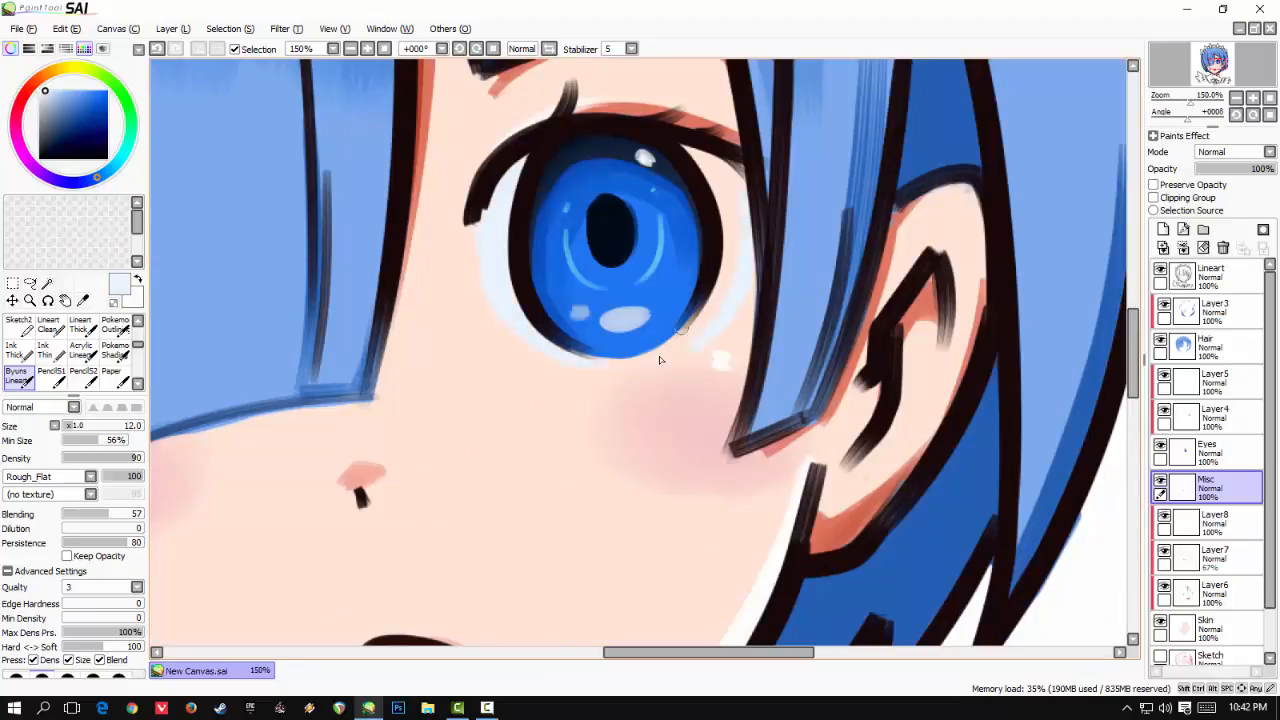
drag(748, 231, 662, 352)
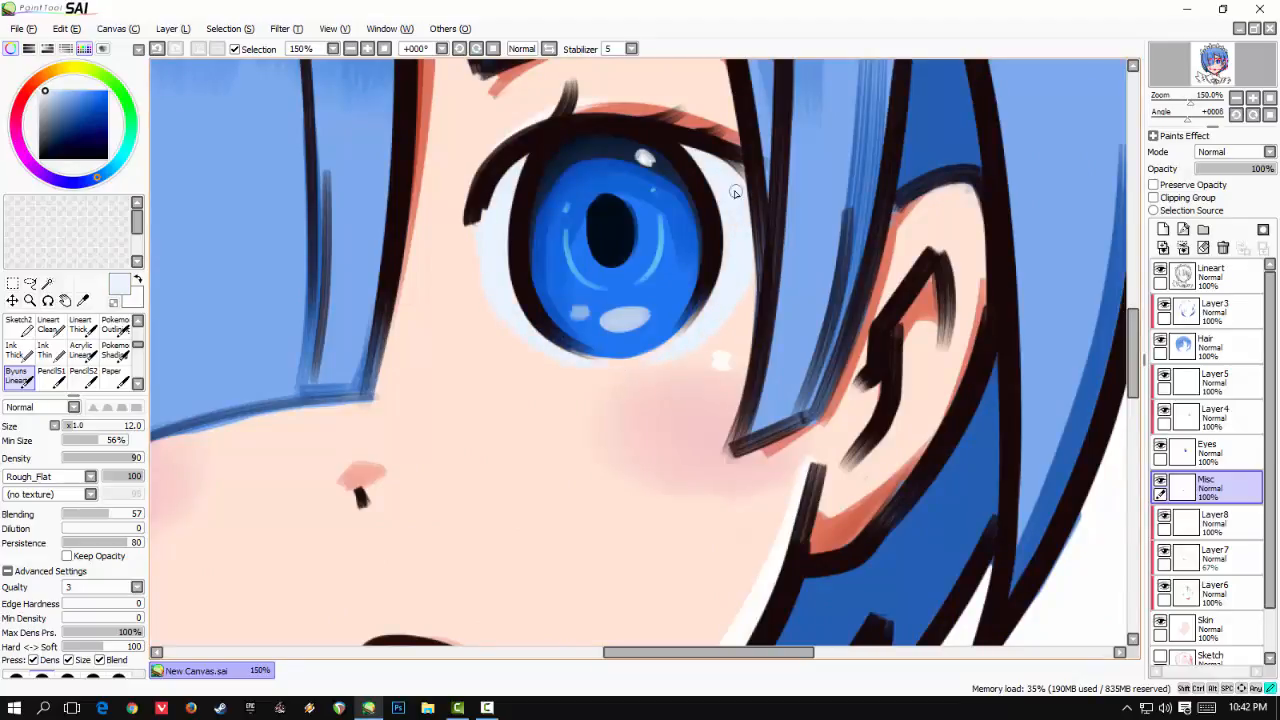
scroll(650, 308, up, 1)
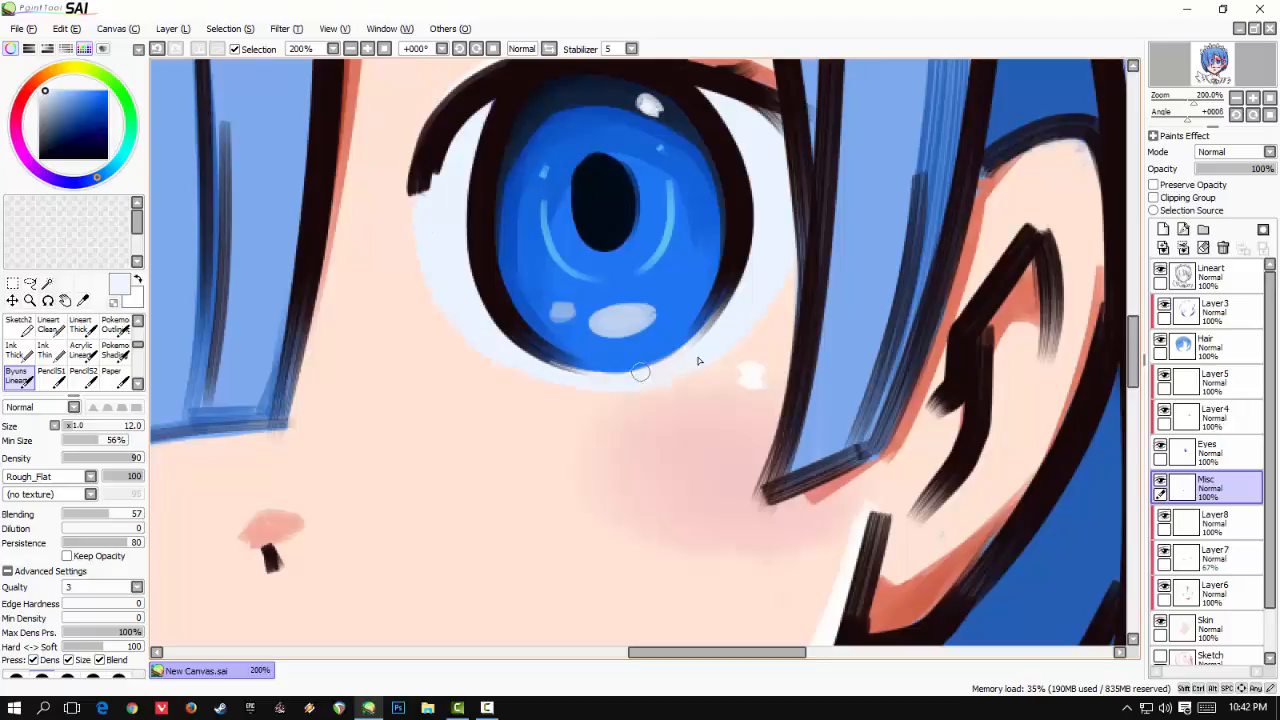
- Shade the upper parts of the eye white below the lashes with grey-blue, deepening it with a darker tone
drag(450, 160, 432, 243)
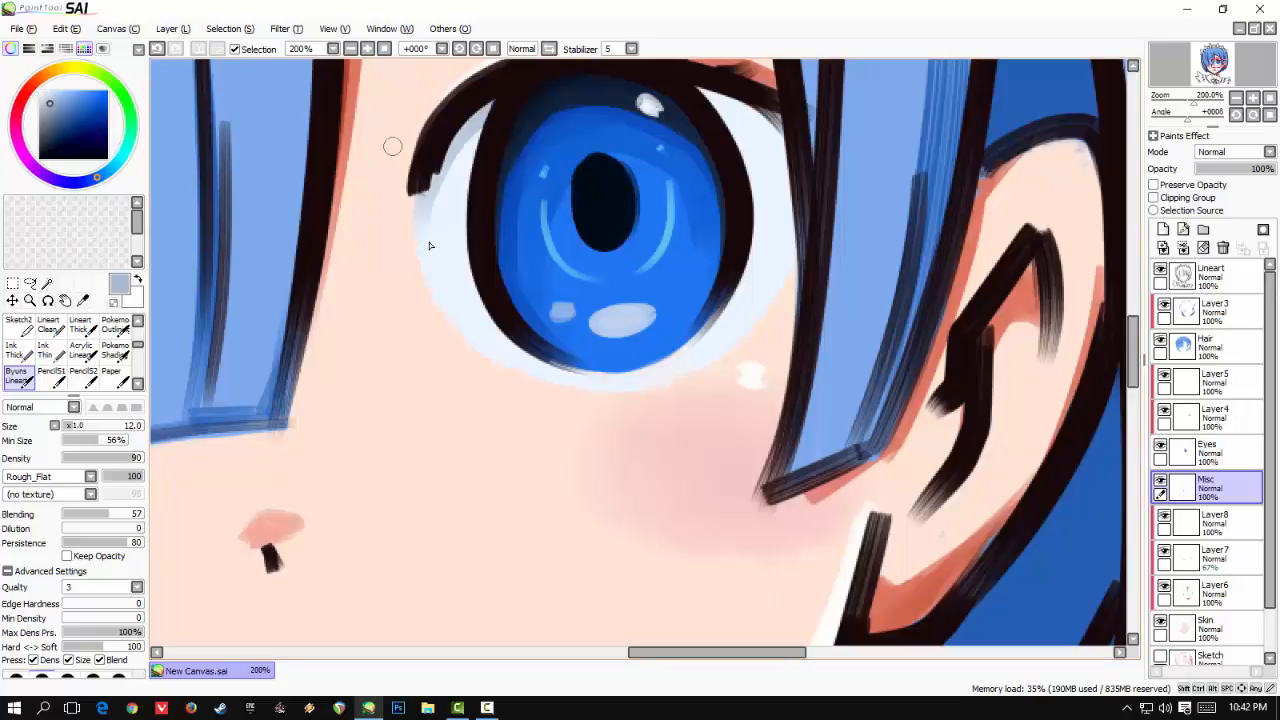
mouse_move(458, 167)
mouse_down()
mouse_move(424, 206)
mouse_move(444, 205)
mouse_up()
mouse_move(712, 112)
mouse_down()
mouse_move(780, 180)
mouse_move(786, 212)
mouse_up()
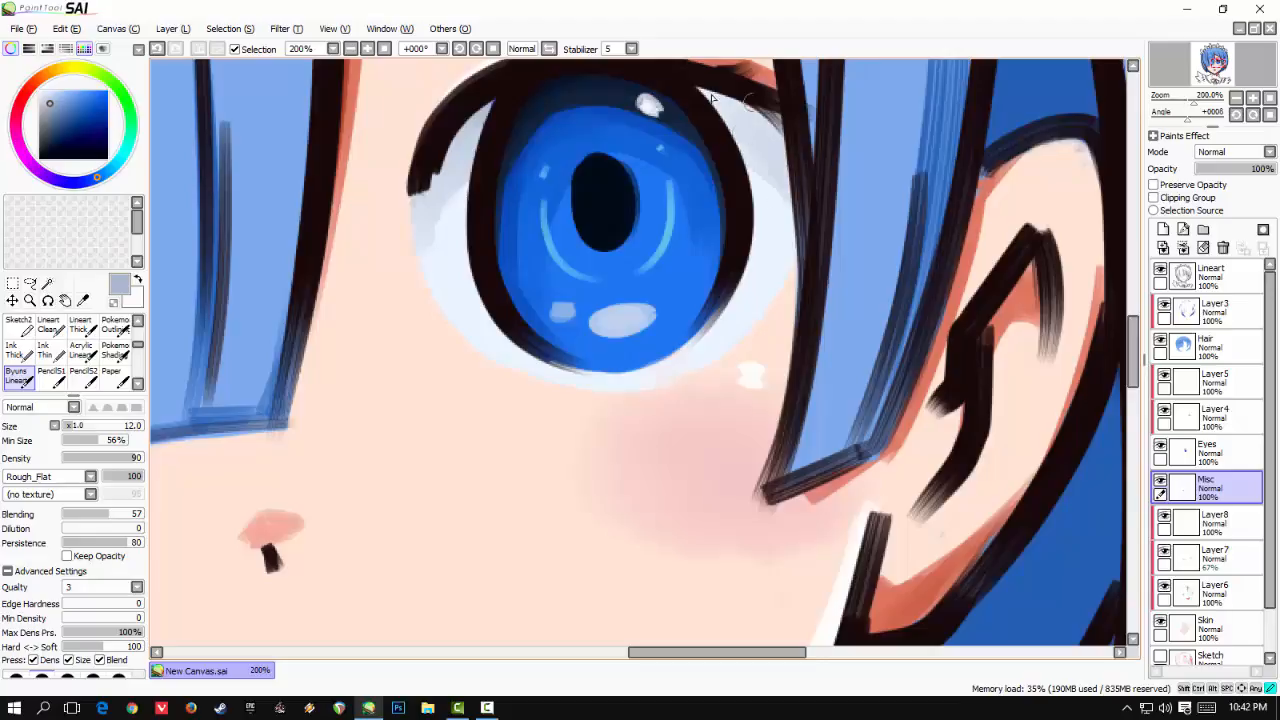
click(54, 114)
drag(478, 117, 438, 182)
mouse_move(702, 92)
mouse_down()
mouse_move(780, 148)
mouse_move(786, 172)
mouse_up()
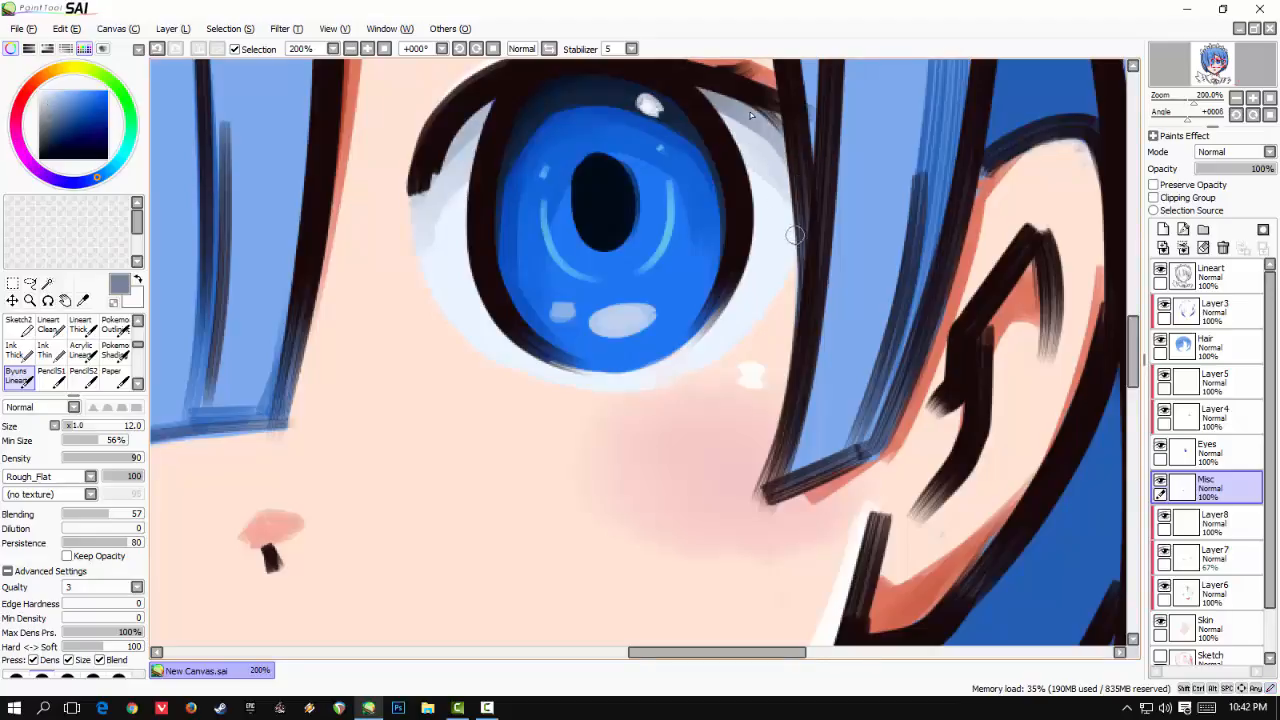
- Add a new layer below the Sketch layer and fill it with dark slate blue as the background
scroll(796, 238, down, 5)
drag(493, 358, 449, 422)
scroll(449, 422, up, 1)
drag(562, 440, 449, 491)
drag(424, 369, 340, 413)
click(1163, 229)
click(49, 131)
scroll(70, 350, up, 3)
click(17, 350)
click(197, 396)
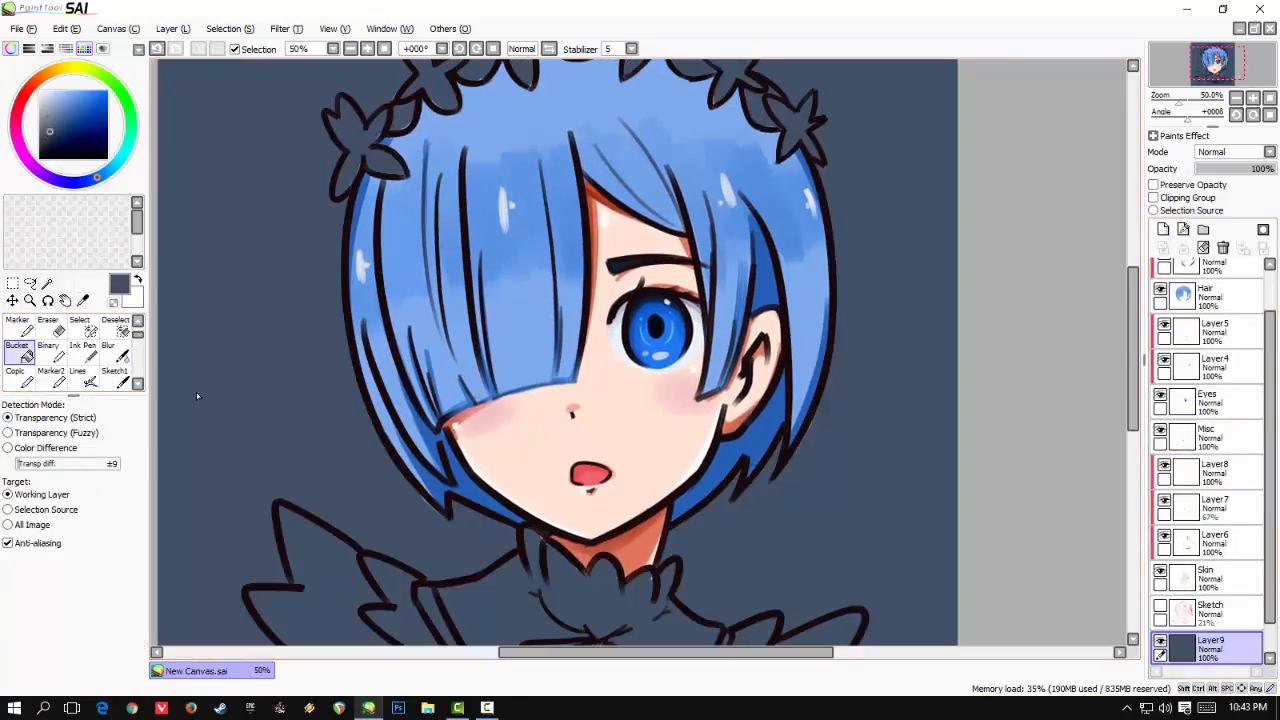
- Add a new layer between Lineart and Layer3 and name it Outfit
drag(517, 549, 511, 320)
scroll(480, 316, down, 3)
scroll(480, 316, up, 5)
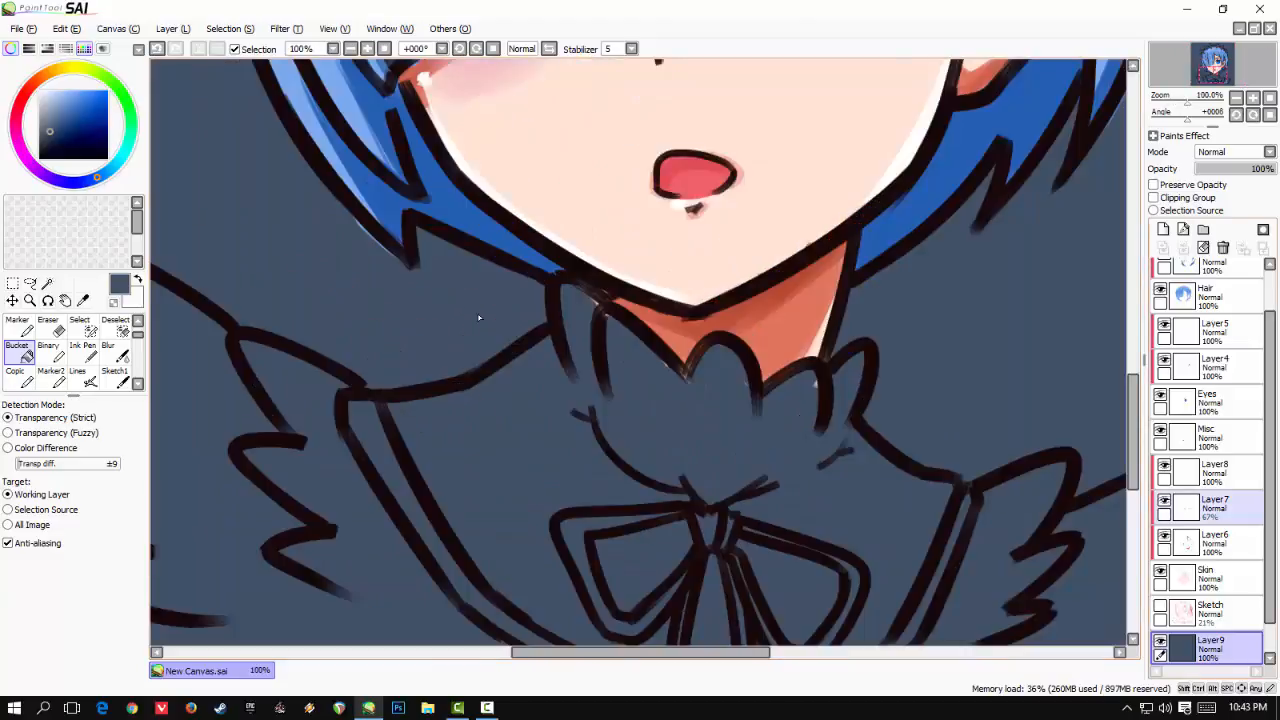
drag(1272, 501, 1273, 503)
drag(1271, 420, 1271, 370)
click(1215, 312)
click(1164, 230)
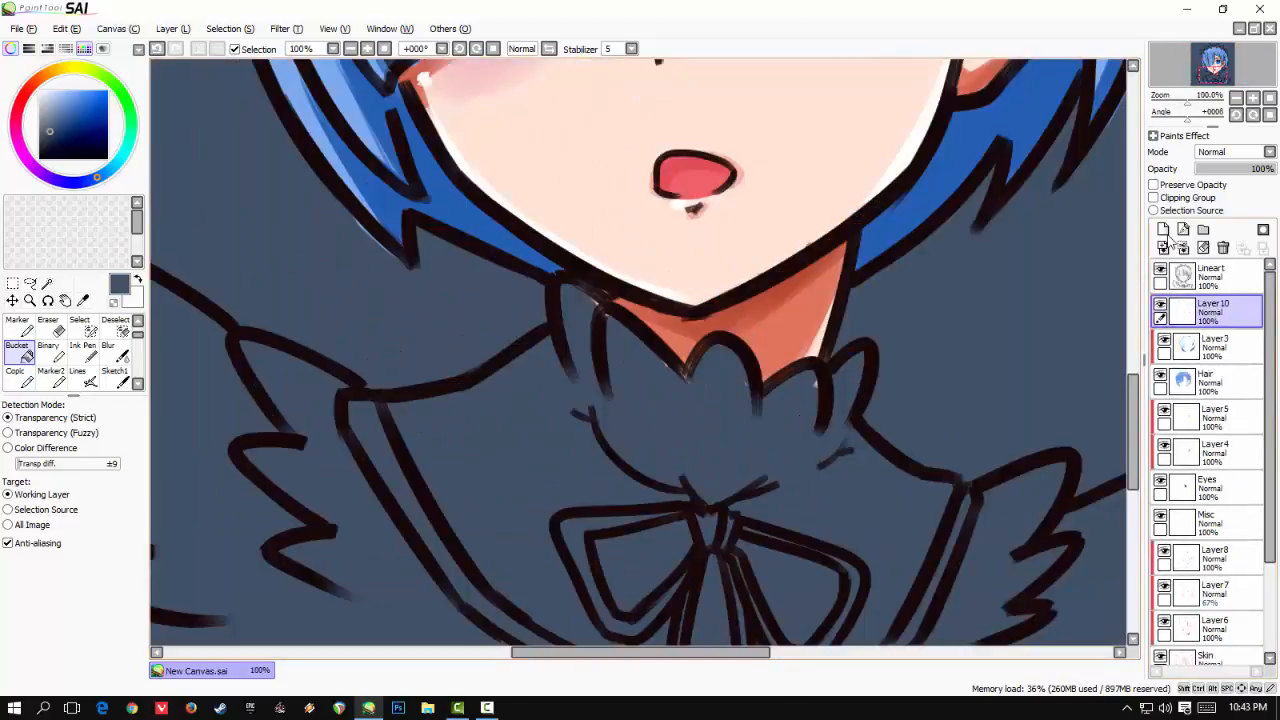
double_click(1210, 306)
text(Outfit)
key(Return)
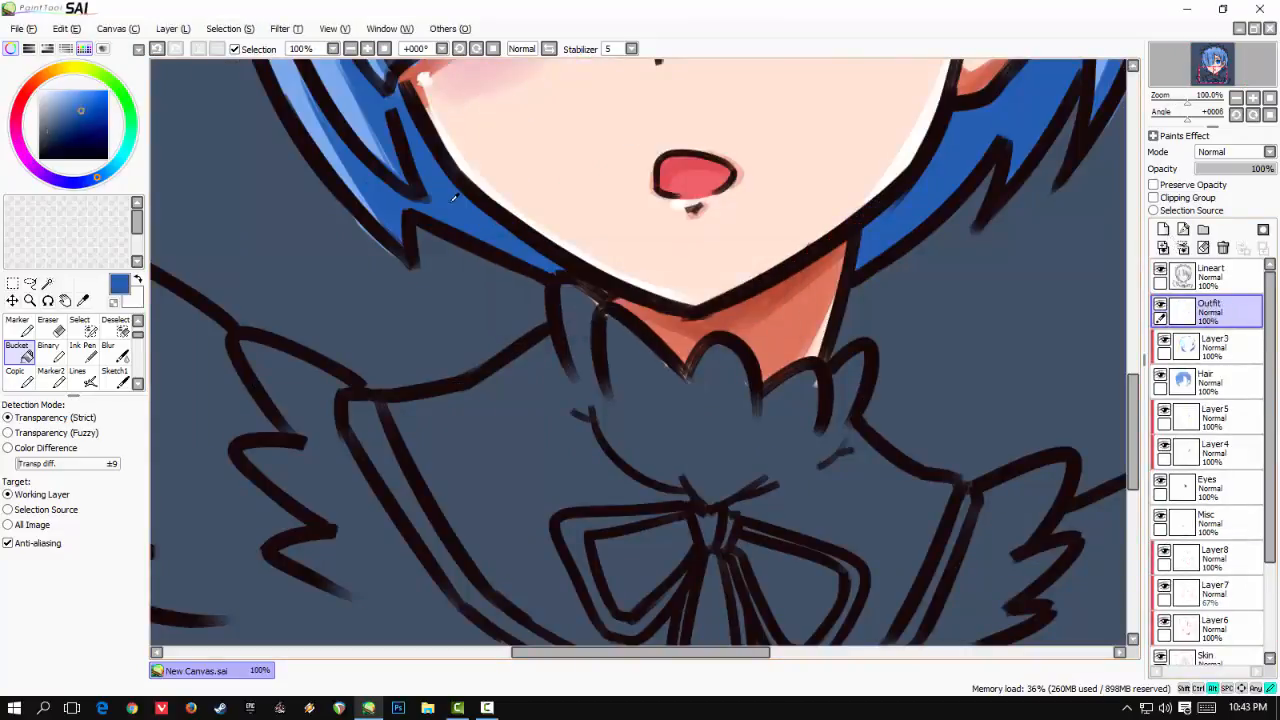
- Paint the collar, bow, shoulders and winged sleeves with a pale blue base using the size 58 Byuns Lineart brush
scroll(22, 346, down, 3)
click(21, 329)
mouse_move(519, 423)
mouse_down()
mouse_move(486, 320)
mouse_move(456, 490)
mouse_up()
mouse_move(406, 300)
mouse_down()
mouse_move(575, 255)
mouse_move(636, 306)
mouse_move(700, 245)
mouse_move(757, 351)
mouse_move(754, 477)
mouse_move(870, 510)
mouse_move(891, 391)
mouse_up()
mouse_move(560, 330)
mouse_down()
mouse_move(480, 480)
mouse_move(491, 351)
mouse_move(640, 455)
mouse_move(680, 556)
mouse_move(632, 430)
mouse_up()
mouse_move(700, 448)
mouse_down()
mouse_move(530, 445)
mouse_move(515, 428)
mouse_move(560, 445)
mouse_up()
drag(656, 436, 859, 584)
mouse_move(363, 334)
mouse_down()
mouse_move(650, 530)
mouse_move(648, 561)
mouse_move(616, 580)
mouse_move(514, 452)
mouse_up()
mouse_move(383, 320)
mouse_down()
mouse_move(357, 269)
mouse_move(406, 320)
mouse_move(505, 525)
mouse_up()
drag(490, 466, 418, 308)
mouse_move(487, 388)
mouse_down()
mouse_move(271, 300)
mouse_move(271, 331)
mouse_move(458, 400)
mouse_move(341, 448)
mouse_move(483, 463)
mouse_move(466, 400)
mouse_up()
drag(960, 430, 415, 417)
mouse_move(612, 450)
mouse_down()
mouse_move(660, 370)
mouse_move(616, 408)
mouse_move(735, 415)
mouse_move(830, 360)
mouse_move(800, 500)
mouse_move(904, 419)
mouse_up()
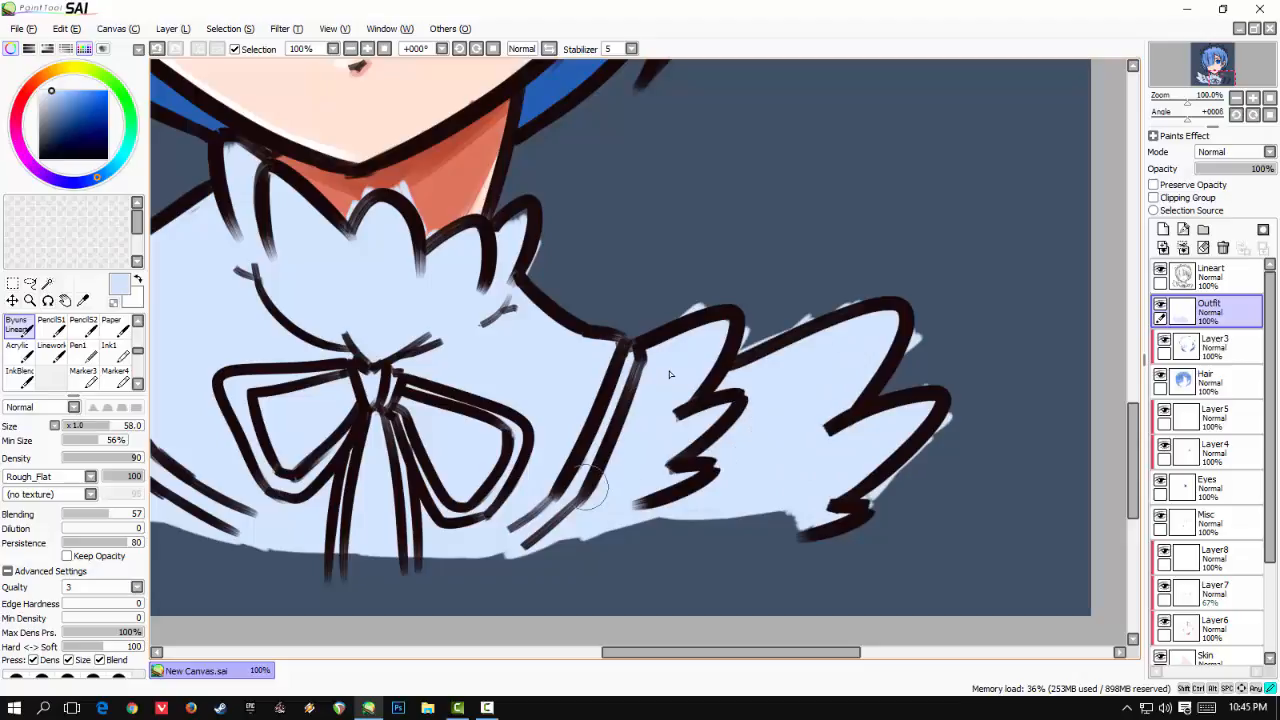
drag(629, 495, 787, 498)
key(h)
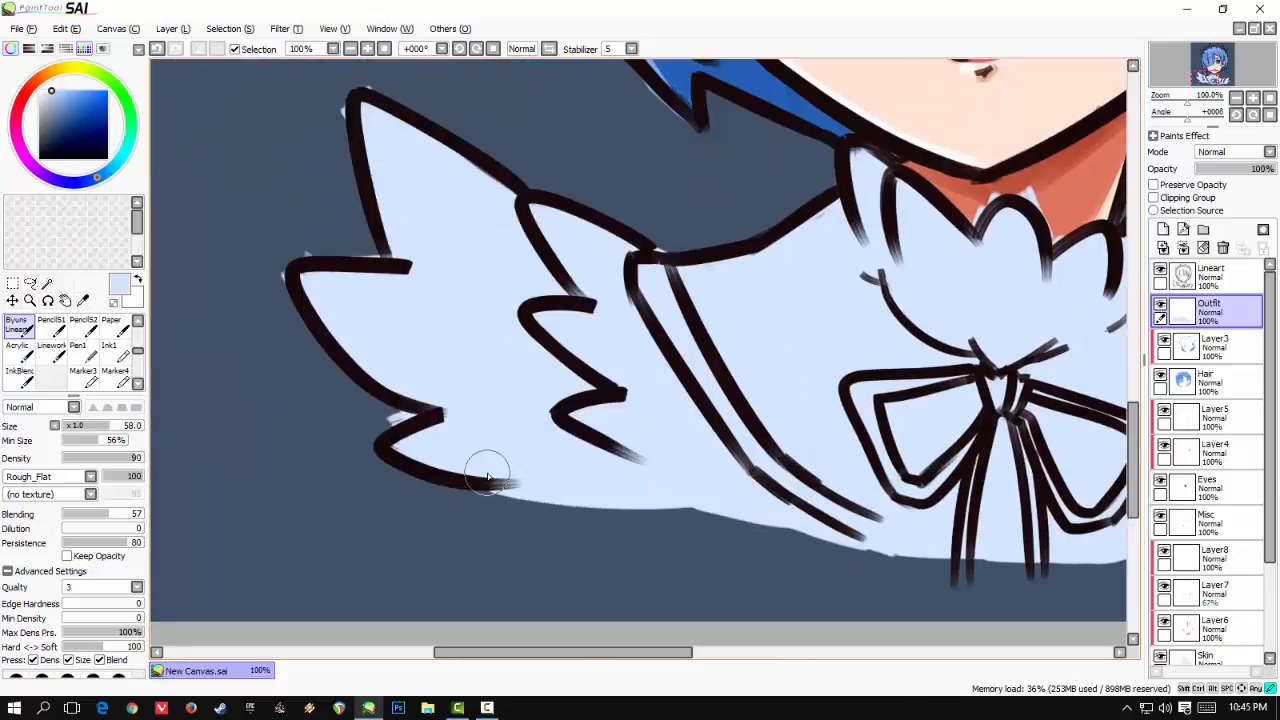
scroll(440, 285, down, 6)
scroll(454, 299, up, 6)
drag(454, 299, 363, 443)
drag(627, 304, 822, 288)
drag(723, 362, 805, 364)
- Shade the frill, bow and sleeves softly with grey-blue at brush size 93
click(47, 116)
drag(656, 276, 700, 272)
mouse_move(793, 425)
mouse_down()
mouse_move(903, 334)
mouse_move(867, 364)
mouse_move(912, 306)
mouse_up()
mouse_move(300, 236)
mouse_down()
mouse_move(363, 317)
mouse_move(383, 438)
mouse_move(488, 496)
mouse_up()
drag(729, 386, 419, 372)
drag(875, 462, 838, 538)
mouse_move(899, 486)
mouse_down()
mouse_move(823, 543)
mouse_move(806, 528)
mouse_up()
drag(606, 401, 810, 395)
drag(738, 450, 715, 540)
drag(690, 415, 655, 472)
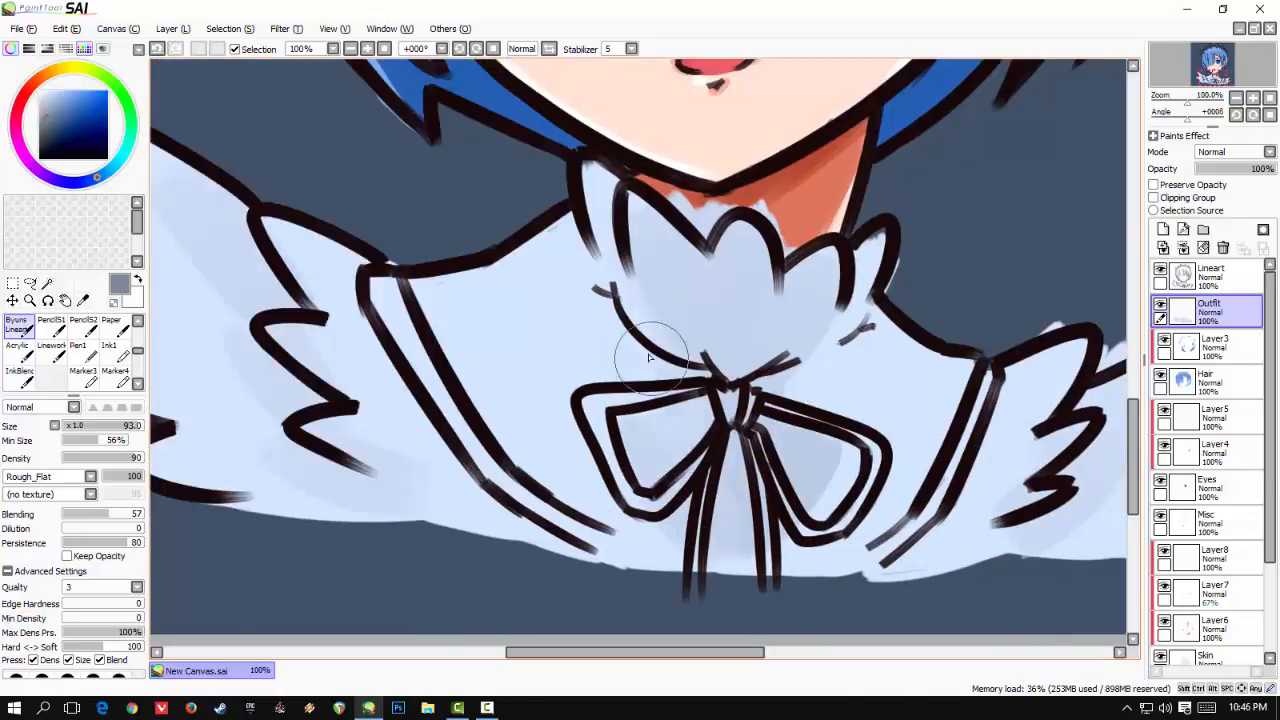
drag(785, 430, 815, 490)
drag(730, 564, 725, 470)
drag(842, 314, 826, 390)
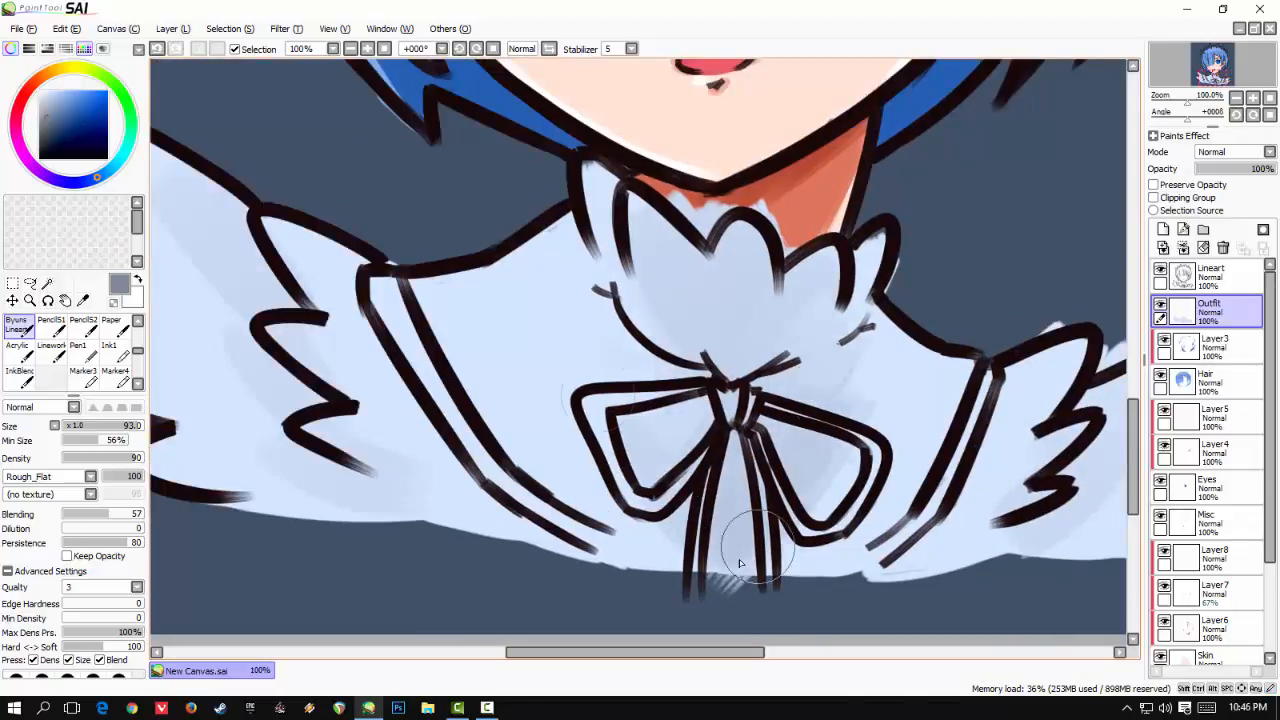
- Extend the outfit's lower edge into a rounded shape below the ribbon ends and blend its shading
mouse_move(838, 490)
mouse_down()
mouse_move(737, 566)
mouse_move(830, 556)
mouse_move(640, 563)
mouse_move(600, 522)
mouse_up()
drag(545, 352, 663, 489)
scroll(620, 485, down, 3)
scroll(600, 490, up, 3)
drag(531, 506, 413, 389)
- Add a new layer above Outfit and make it a clipping group
click(1163, 229)
click(1154, 198)
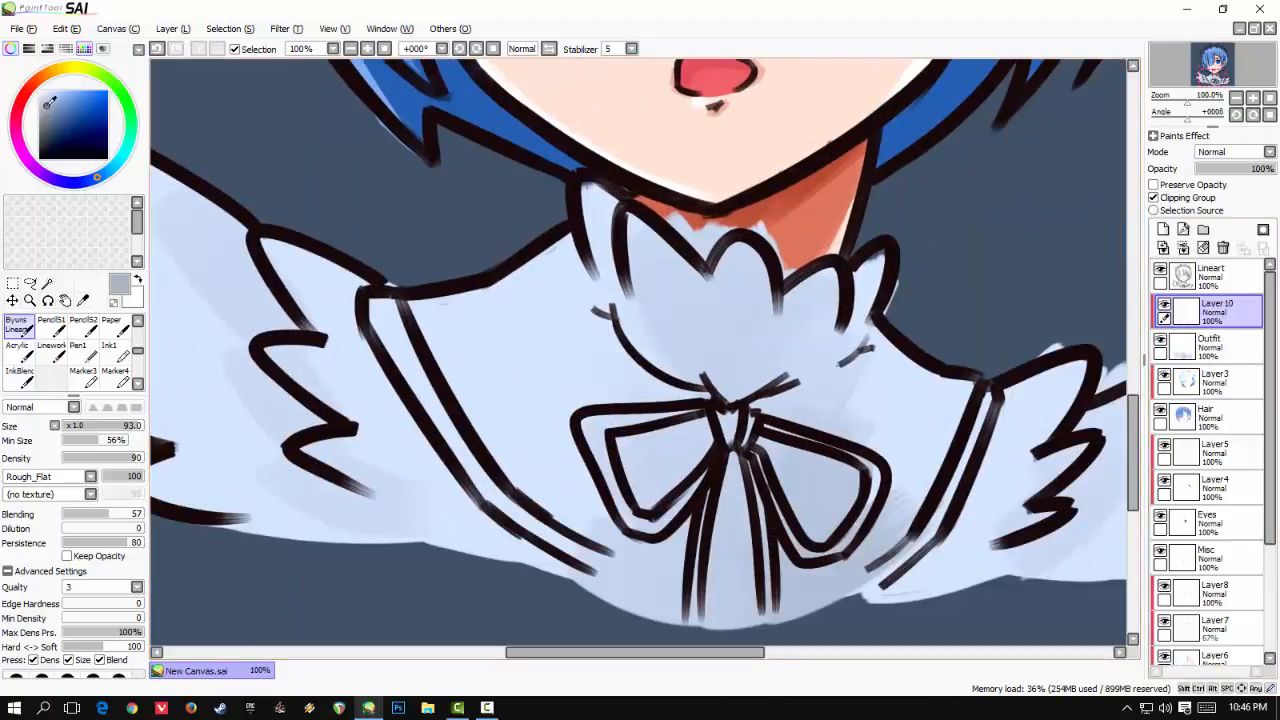
drag(688, 168, 685, 169)
scroll(661, 178, up, 2)
drag(509, 197, 546, 400)
key(ctrl+z)
mouse_move(532, 346)
mouse_down()
mouse_move(495, 194)
mouse_move(563, 232)
mouse_up()
key(ctrl+z)
- Paint grey-blue shadows inside the scallops of the neck frill with the size 18 brush
click(54, 99)
mouse_move(512, 194)
mouse_down()
mouse_move(540, 357)
mouse_move(570, 240)
mouse_up()
mouse_move(597, 257)
mouse_down()
mouse_move(602, 362)
mouse_move(700, 335)
mouse_move(567, 210)
mouse_up()
mouse_move(650, 232)
mouse_down()
mouse_move(766, 287)
mouse_move(766, 335)
mouse_up()
mouse_move(845, 247)
mouse_down()
mouse_move(874, 287)
mouse_move(970, 212)
mouse_up()
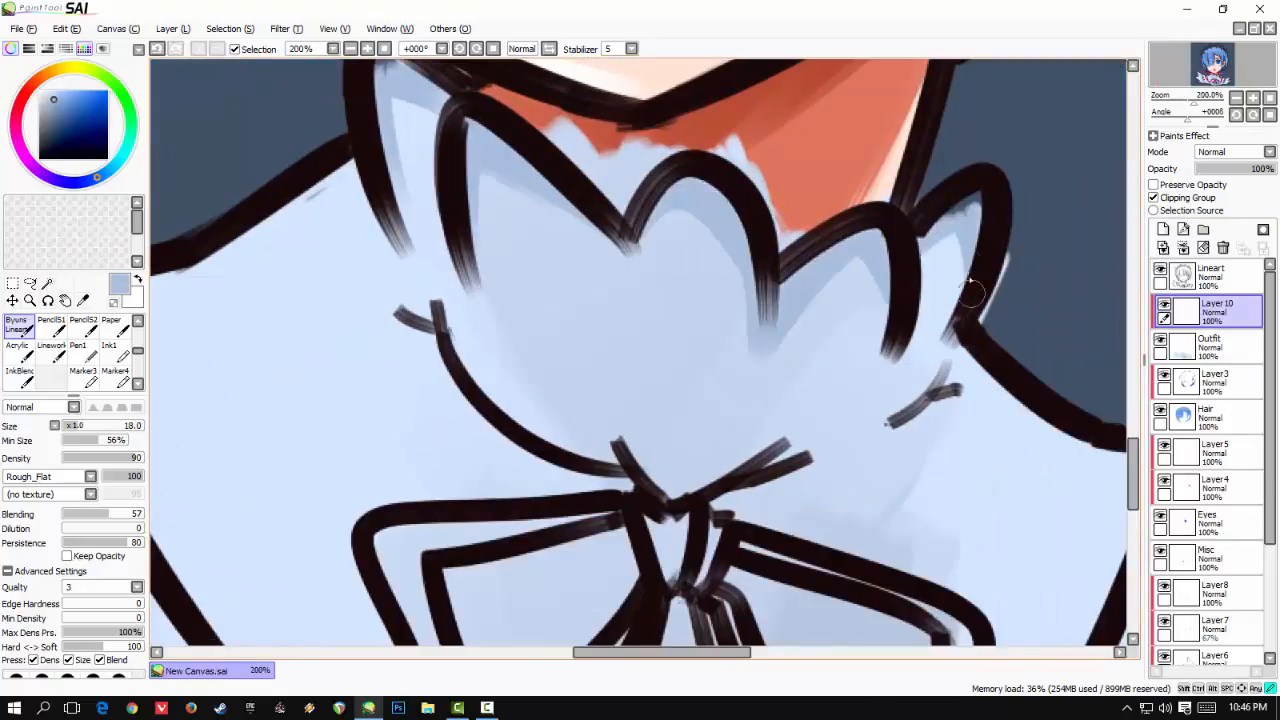
drag(480, 395, 850, 405)
- Paint a grey-blue shadow below the shoulder line beside the neck frill, undoing the stray last stroke
drag(392, 412, 666, 423)
drag(673, 329, 985, 208)
drag(911, 274, 706, 271)
drag(812, 216, 640, 312)
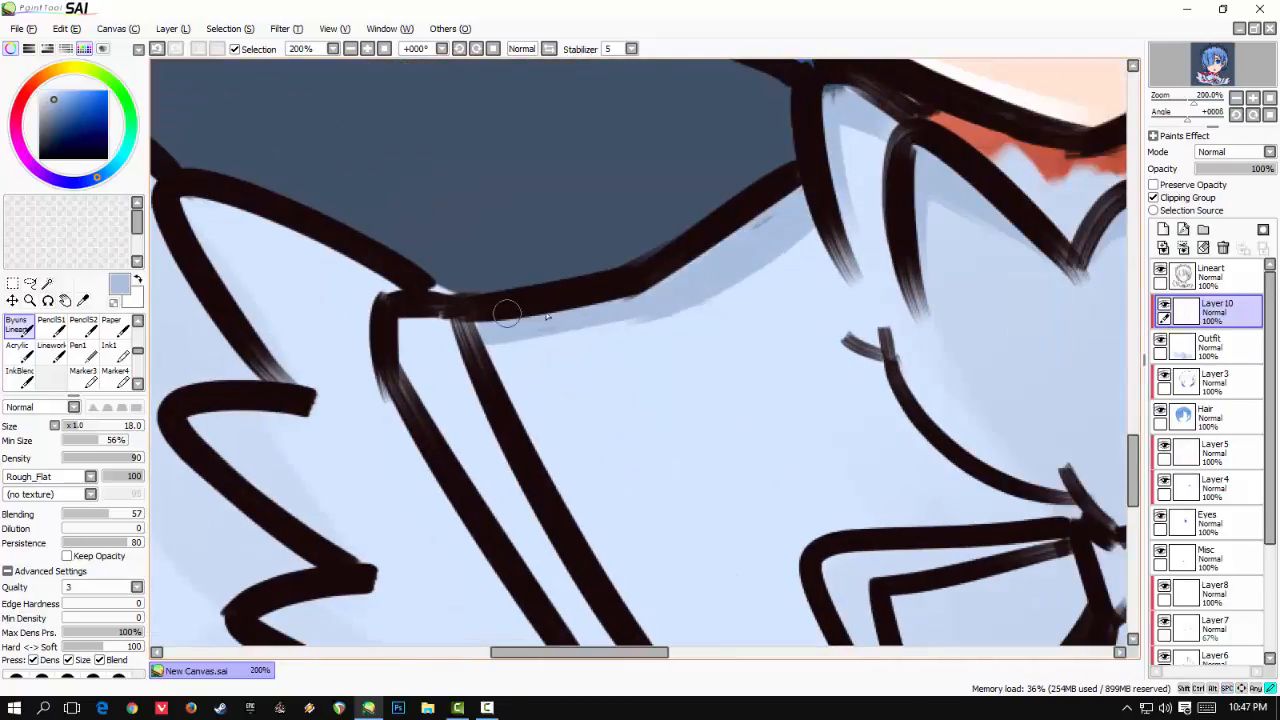
drag(700, 250, 951, 263)
key(ctrl+z)
- Paint grey-blue shadows along the collar bands, the other shoulder, the sleeve feathers and the frill's lower curve
mouse_move(603, 322)
mouse_down()
mouse_move(690, 346)
mouse_move(535, 183)
mouse_up()
mouse_move(485, 188)
mouse_down()
mouse_move(485, 149)
mouse_move(640, 395)
mouse_move(483, 196)
mouse_up()
mouse_move(468, 114)
mouse_down()
mouse_move(616, 372)
mouse_move(775, 482)
mouse_up()
drag(1010, 340, 660, 394)
mouse_move(1050, 255)
mouse_down()
mouse_move(706, 306)
mouse_move(692, 235)
mouse_up()
drag(844, 186, 603, 562)
drag(611, 275, 739, 463)
drag(750, 235, 846, 316)
mouse_move(770, 166)
mouse_down()
mouse_move(743, 246)
mouse_move(692, 304)
mouse_up()
drag(770, 265, 985, 351)
drag(290, 270, 1010, 350)
drag(466, 223, 770, 370)
mouse_move(502, 292)
mouse_down()
mouse_move(669, 395)
mouse_move(683, 430)
mouse_up()
drag(614, 323, 804, 411)
drag(350, 175, 622, 350)
drag(629, 334, 722, 543)
drag(715, 530, 575, 228)
mouse_move(543, 338)
mouse_down()
mouse_move(657, 442)
mouse_move(595, 330)
mouse_up()
drag(556, 385, 740, 485)
mouse_move(540, 380)
mouse_down()
mouse_move(606, 440)
mouse_move(863, 500)
mouse_up()
mouse_move(518, 424)
mouse_down()
mouse_move(357, 187)
mouse_move(612, 490)
mouse_up()
mouse_move(415, 218)
mouse_down()
mouse_move(512, 378)
mouse_move(590, 450)
mouse_up()
drag(561, 463, 503, 345)
drag(480, 415, 765, 515)
drag(600, 240, 685, 537)
drag(523, 152, 602, 374)
drag(860, 580, 500, 450)
mouse_move(990, 490)
mouse_down()
mouse_move(348, 429)
mouse_move(316, 392)
mouse_up()
mouse_move(800, 210)
mouse_down()
mouse_move(660, 431)
mouse_move(709, 414)
mouse_up()
drag(790, 380, 657, 529)
drag(745, 510, 618, 575)
drag(823, 365, 615, 428)
key(ctrl+z)
drag(880, 340, 588, 380)
mouse_move(856, 228)
mouse_down()
mouse_move(672, 520)
mouse_move(546, 347)
mouse_up()
drag(711, 467, 668, 160)
mouse_move(855, 122)
mouse_down()
mouse_move(610, 332)
mouse_move(714, 173)
mouse_up()
mouse_move(696, 328)
mouse_down()
mouse_move(564, 376)
mouse_move(648, 374)
mouse_up()
mouse_move(440, 261)
mouse_down()
mouse_move(880, 306)
mouse_move(1030, 370)
mouse_up()
drag(252, 198, 477, 374)
drag(370, 190, 530, 272)
drag(343, 126, 450, 228)
drag(630, 300, 732, 236)
- Shade the bow's loops, knot and ribbon tails with grey-blue
drag(600, 270, 835, 480)
drag(537, 286, 785, 590)
drag(820, 640, 676, 422)
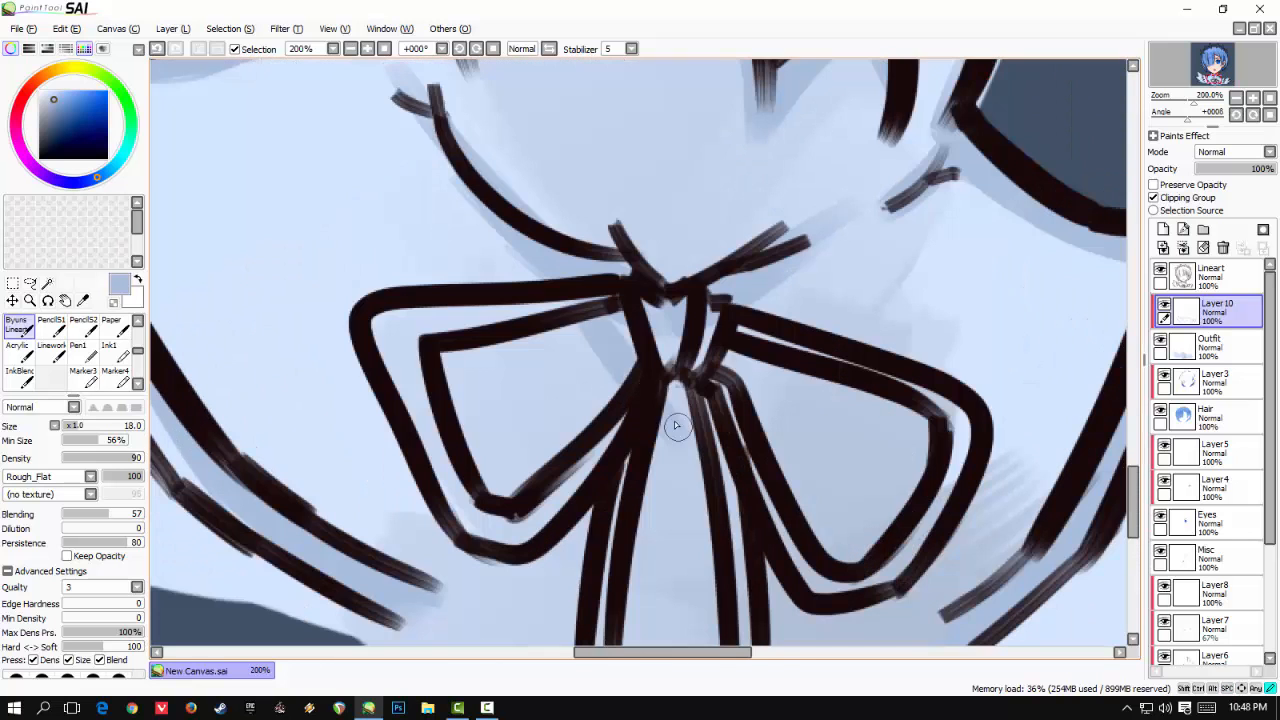
mouse_move(650, 465)
mouse_down()
mouse_move(646, 158)
mouse_move(604, 352)
mouse_up()
drag(622, 98, 595, 515)
scroll(564, 486, down, 5)
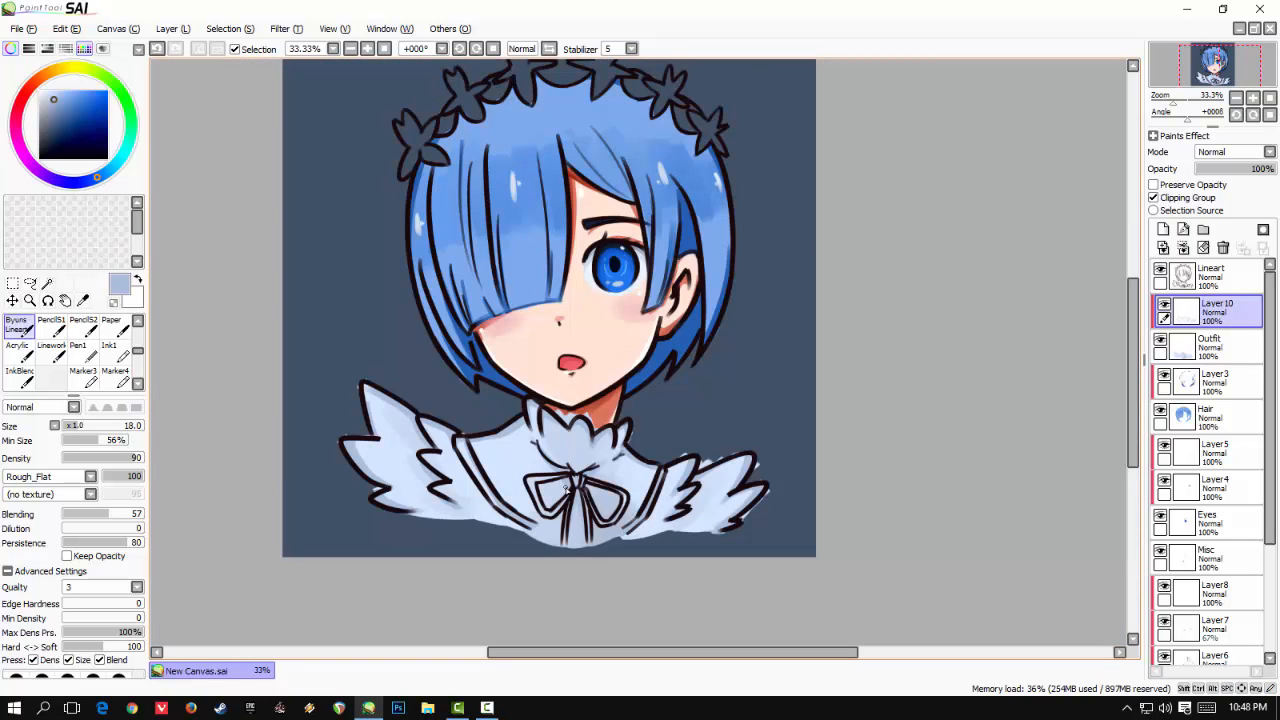
scroll(565, 485, down, 1)
scroll(558, 485, up, 5)
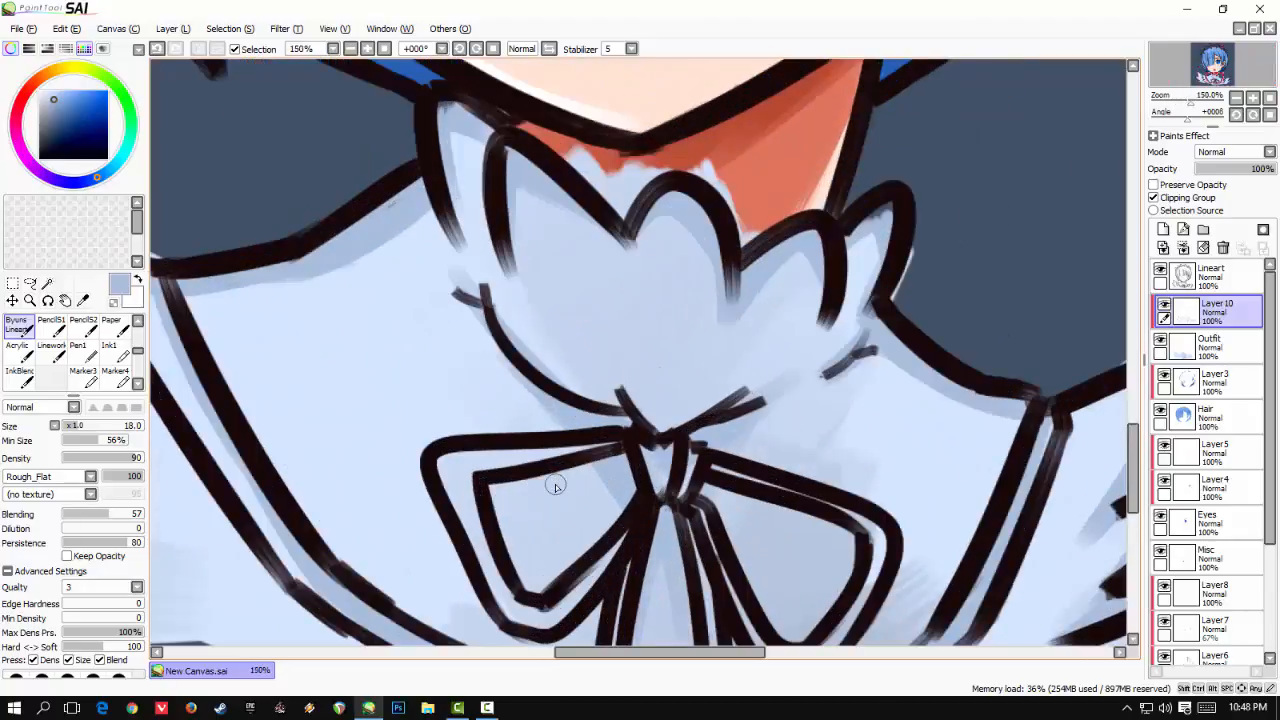
- Add a new layer above the clipped outfit shading layer and name it Tie
drag(560, 486, 550, 163)
click(1163, 229)
double_click(1216, 310)
text(Tie)
key(Return)
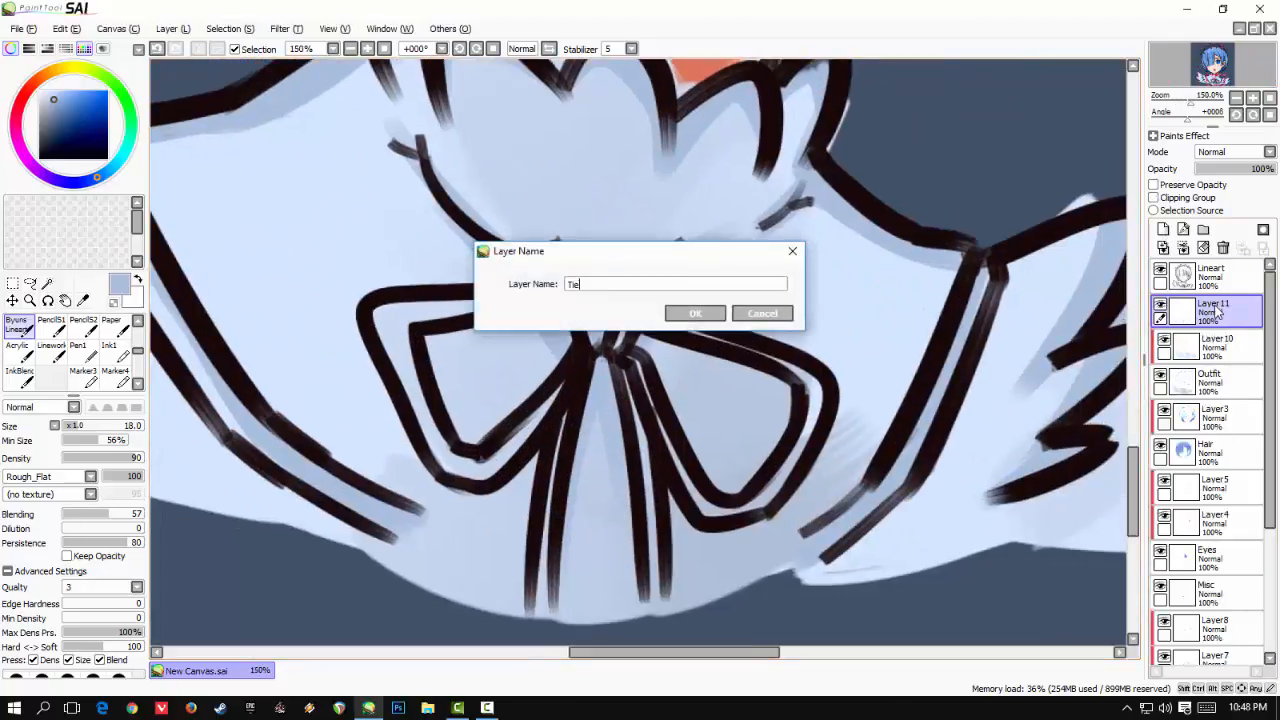
- Fill the border of the bow's first loop with dark navy using the size 18 brush
click(48, 149)
mouse_move(388, 331)
mouse_down()
mouse_move(428, 428)
mouse_move(500, 426)
mouse_move(494, 376)
mouse_up()
scroll(391, 361, up, 2)
mouse_move(415, 232)
mouse_down()
mouse_move(543, 531)
mouse_move(751, 340)
mouse_move(757, 310)
mouse_up()
drag(488, 296, 546, 434)
mouse_move(490, 345)
mouse_down()
mouse_move(780, 310)
mouse_move(426, 348)
mouse_up()
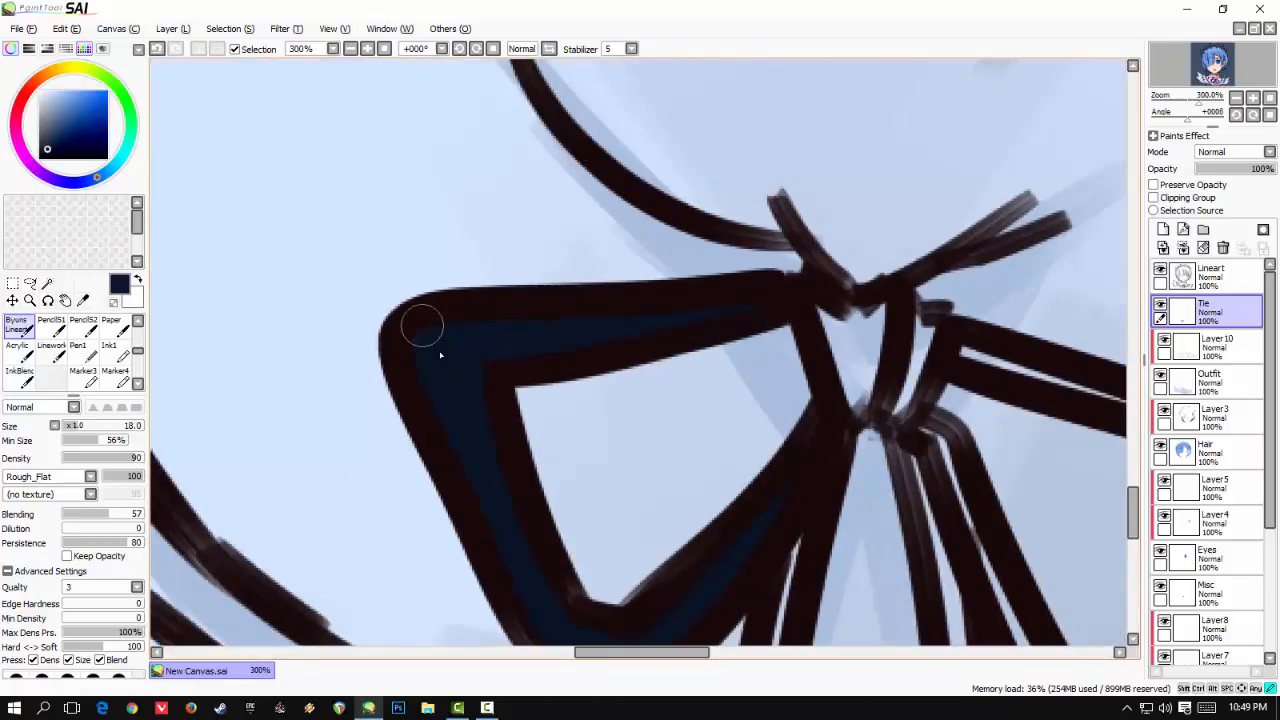
- Fill the bow's knot, the other loop's border and both ribbon tails with dark navy
drag(545, 590, 467, 400)
drag(680, 360, 486, 443)
drag(560, 186, 603, 250)
drag(597, 382, 493, 277)
mouse_move(583, 322)
mouse_down()
mouse_move(694, 523)
mouse_move(880, 330)
mouse_move(899, 268)
mouse_move(815, 218)
mouse_up()
mouse_move(592, 148)
mouse_down()
mouse_move(835, 220)
mouse_move(815, 86)
mouse_up()
drag(432, 218, 390, 572)
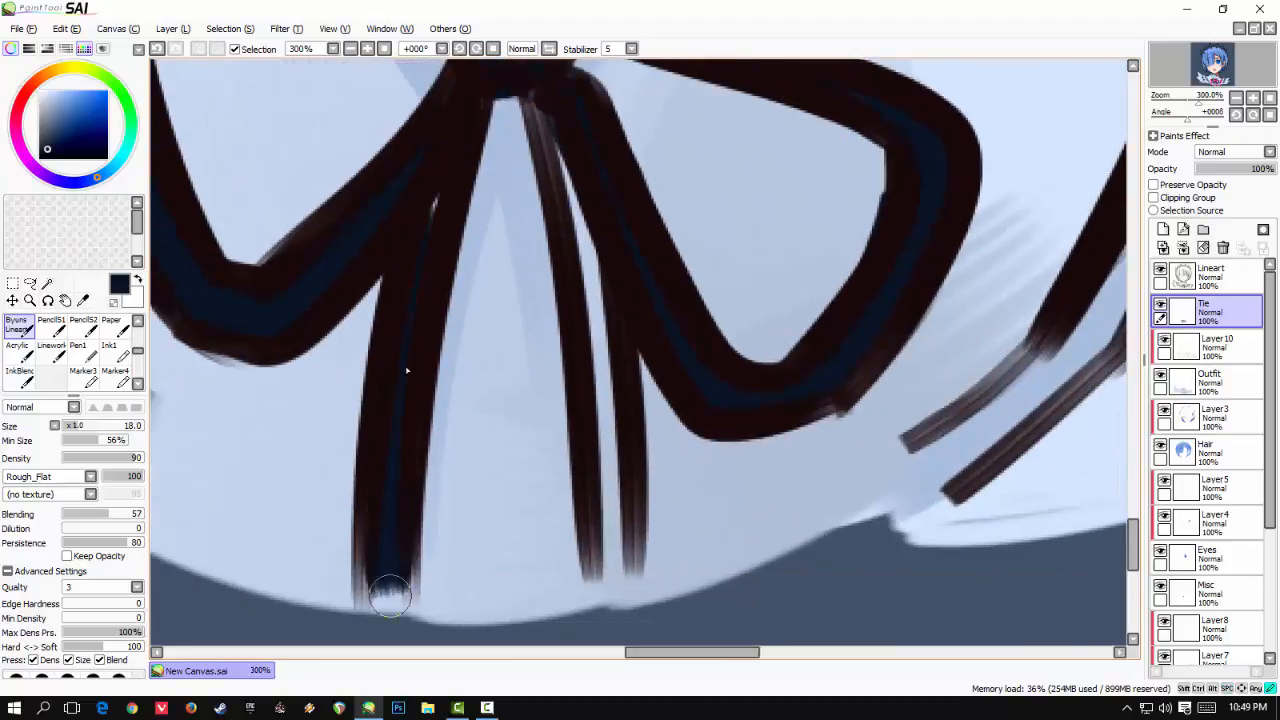
drag(545, 95, 610, 552)
- Add a new layer above Tie and name it Headress
scroll(583, 403, down, 6)
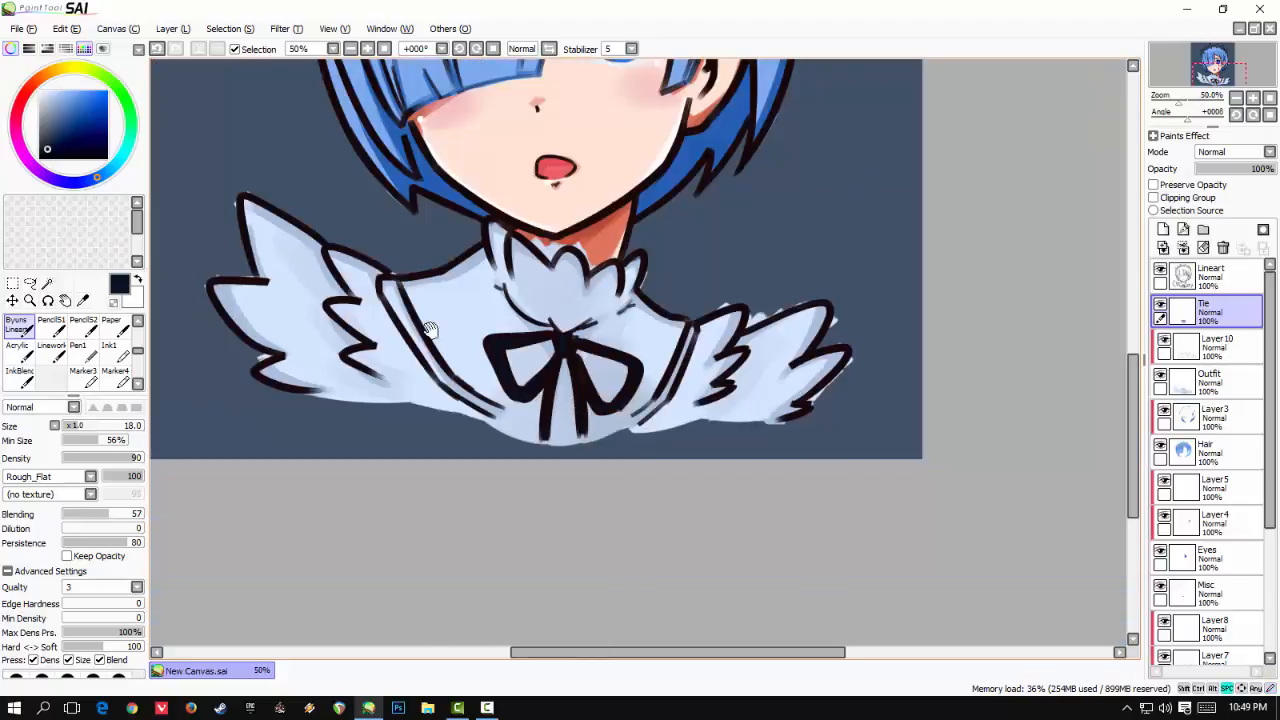
drag(438, 130, 450, 398)
scroll(450, 398, up, 1)
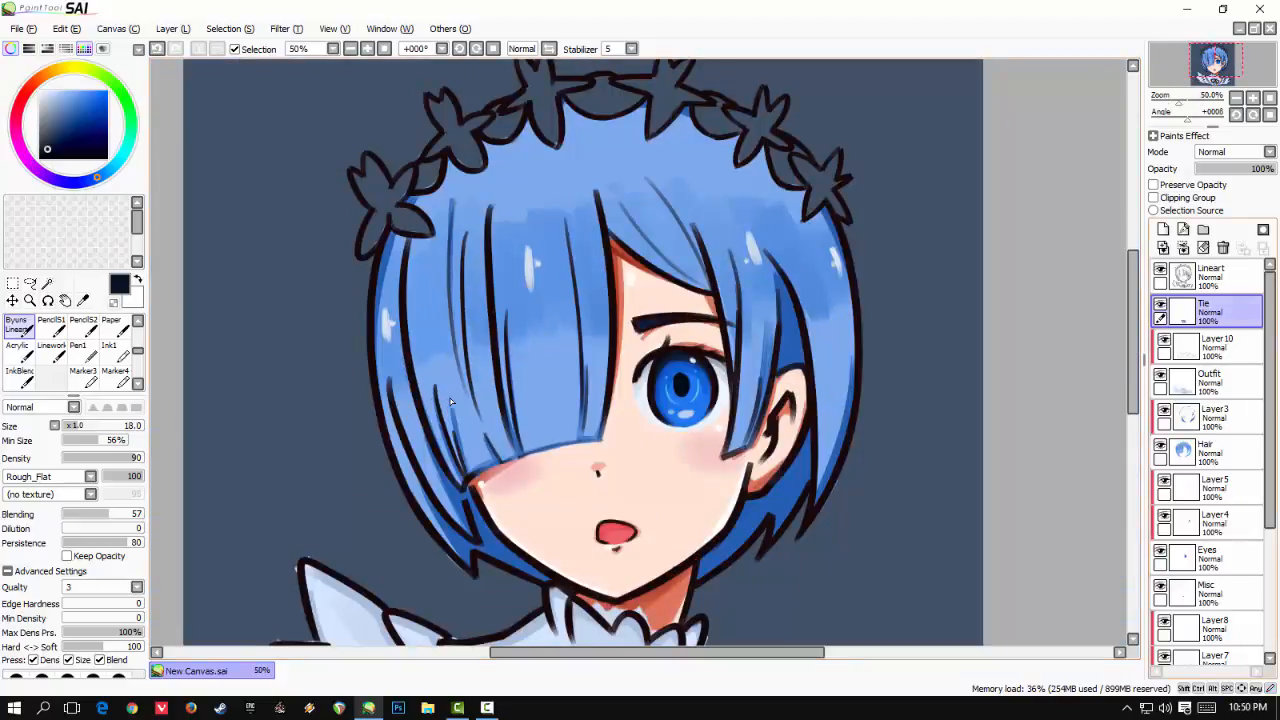
click(1163, 229)
double_click(1210, 311)
text(Headdress)
key(Return)
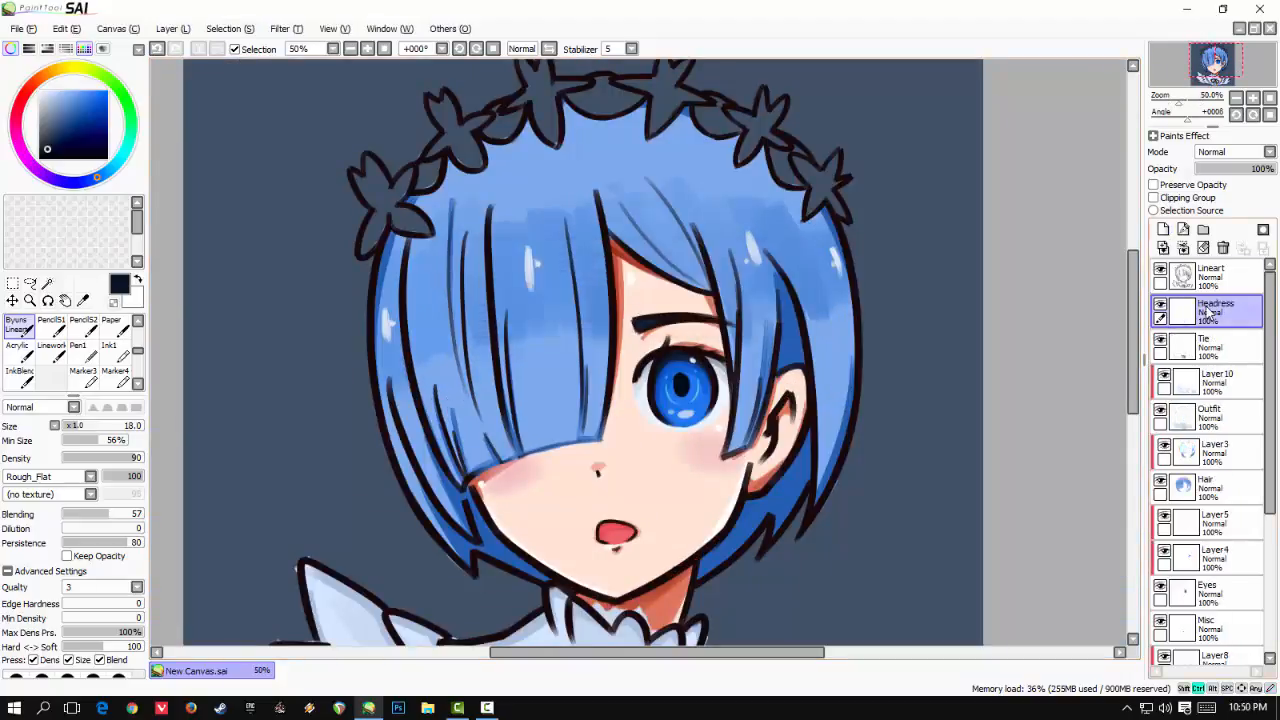
- Save the drawing as Tut Rem
key(ctrl+s)
text(Tut Rem)
key(Return)
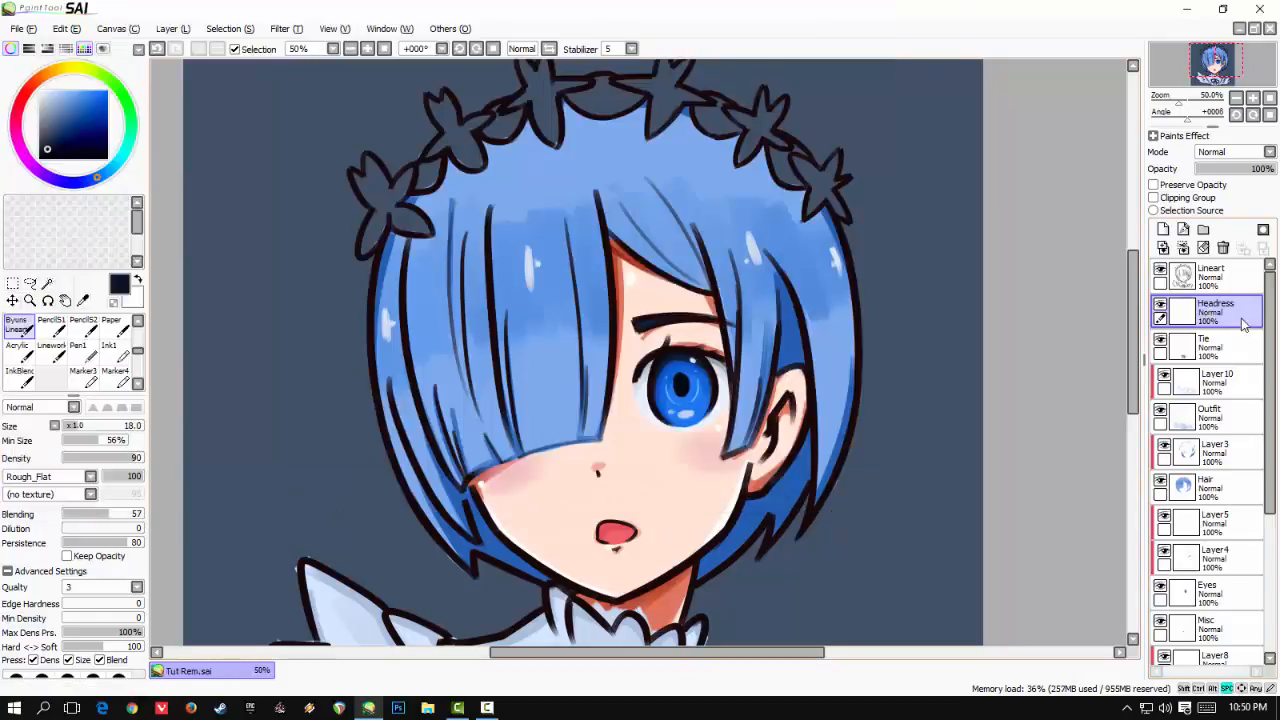
- Fill the two lowest headdress flowers above the covered eye with white on the Headress layer
scroll(473, 430, down, 3)
scroll(459, 396, up, 5)
drag(372, 350, 359, 529)
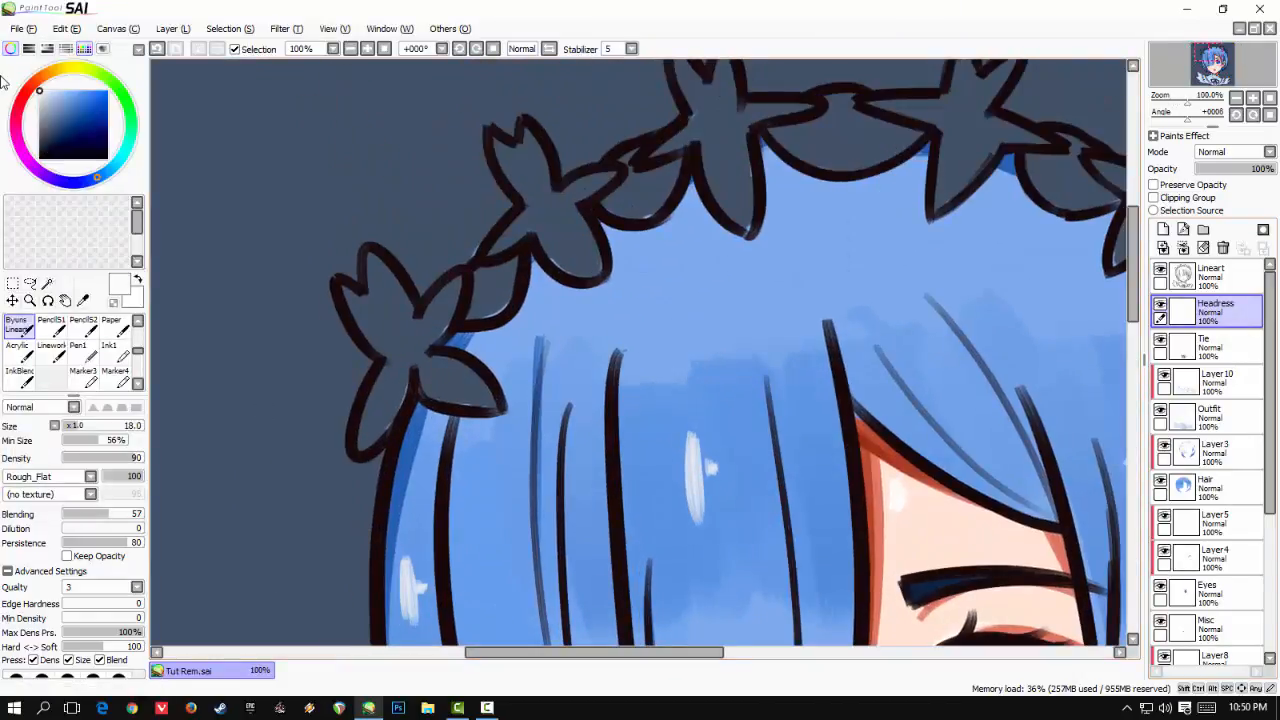
scroll(236, 245, down, 2)
scroll(236, 245, up, 4)
drag(520, 450, 417, 330)
mouse_move(372, 242)
mouse_down()
mouse_move(424, 311)
mouse_move(400, 220)
mouse_move(410, 160)
mouse_move(490, 320)
mouse_move(563, 213)
mouse_move(520, 400)
mouse_move(600, 430)
mouse_move(618, 413)
mouse_up()
mouse_move(375, 428)
mouse_down()
mouse_move(434, 363)
mouse_move(399, 513)
mouse_up()
drag(463, 275, 288, 487)
mouse_move(472, 357)
mouse_down()
mouse_move(606, 252)
mouse_move(702, 206)
mouse_move(660, 402)
mouse_move(652, 368)
mouse_up()
mouse_move(575, 255)
mouse_down()
mouse_move(500, 171)
mouse_move(537, 130)
mouse_move(576, 209)
mouse_up()
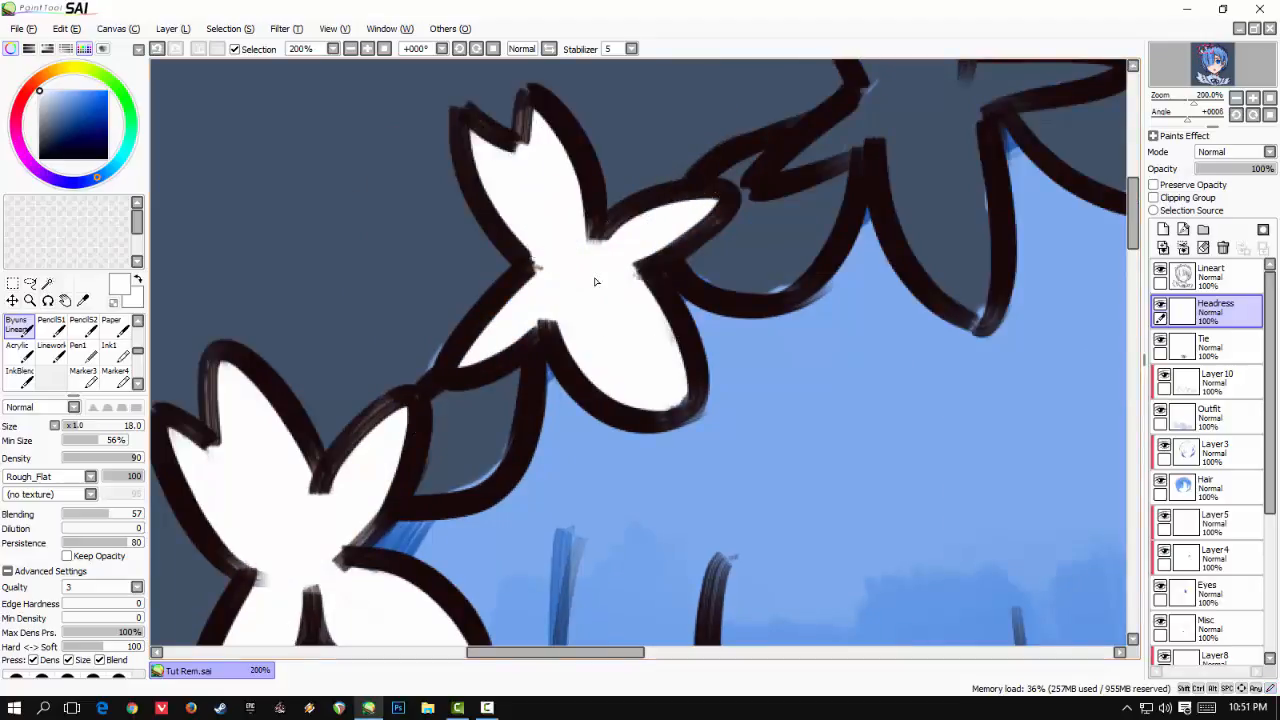
- Fill the headdress band segments between the flowers, up to the central scallop, with near-black
click(41, 154)
mouse_move(449, 406)
mouse_down()
mouse_move(456, 456)
mouse_move(420, 487)
mouse_up()
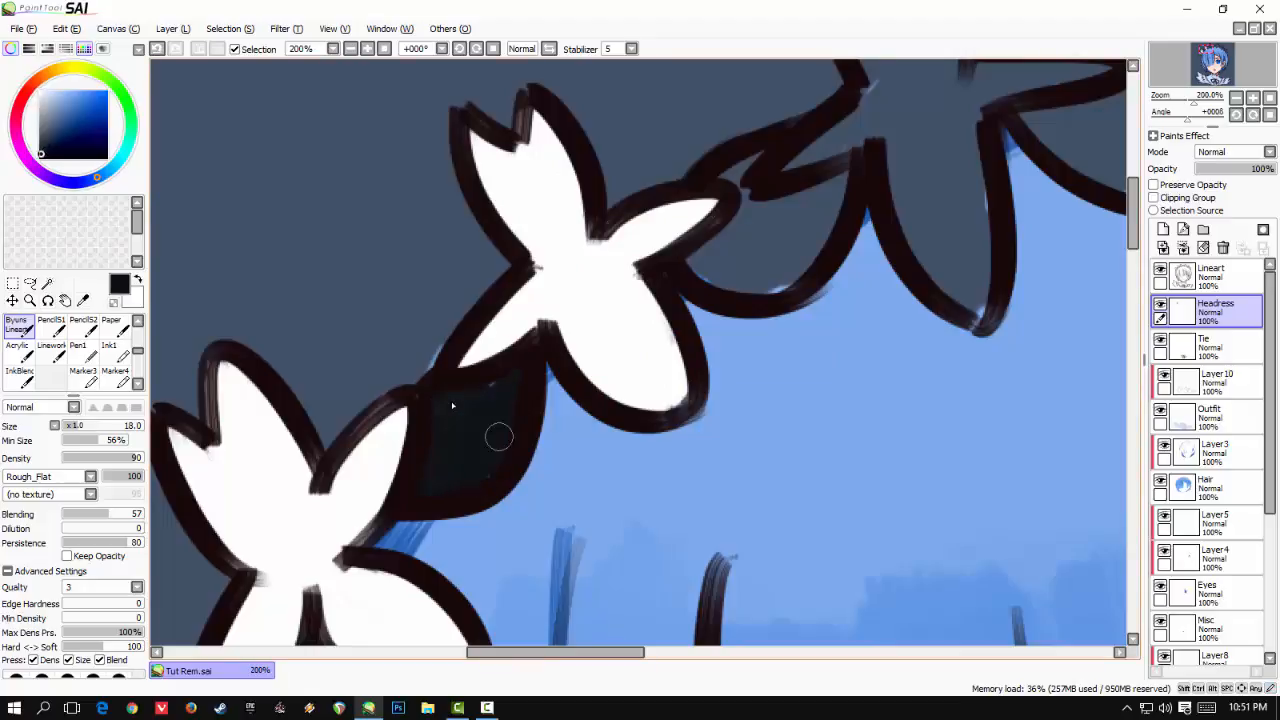
drag(807, 189, 686, 272)
mouse_move(688, 275)
mouse_down()
mouse_move(683, 326)
mouse_move(634, 287)
mouse_up()
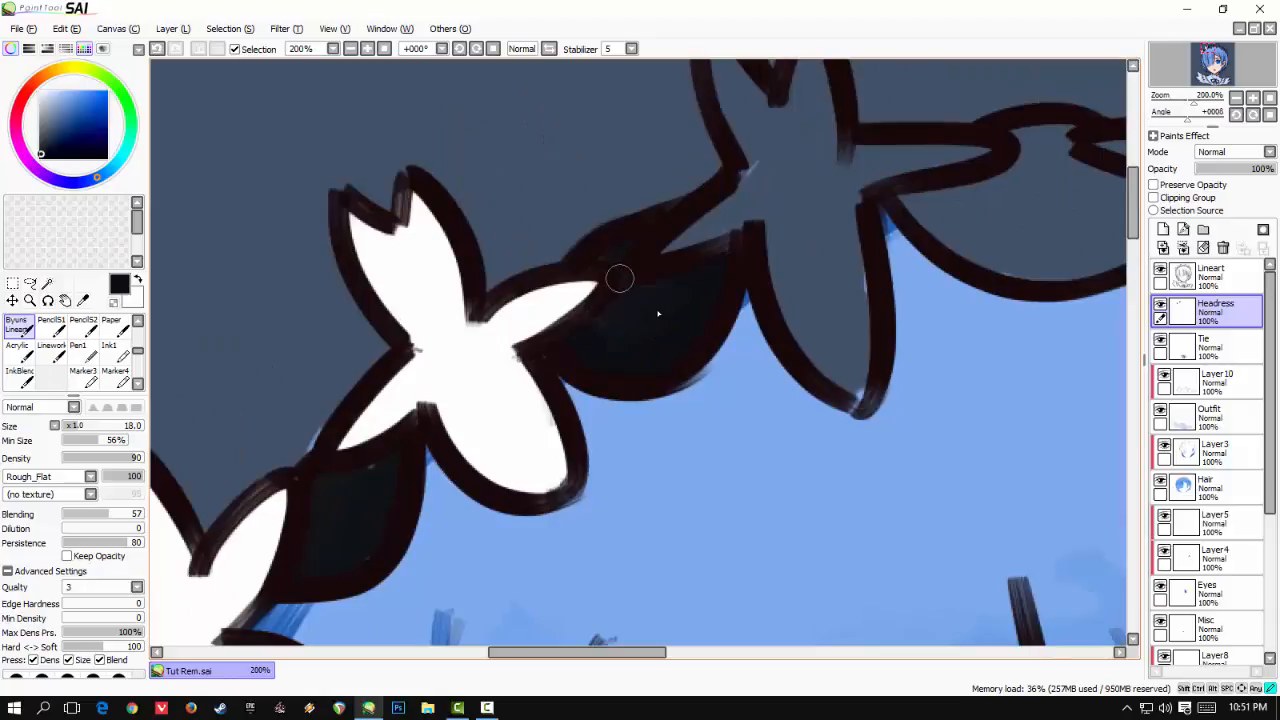
drag(1000, 241, 635, 323)
mouse_move(757, 309)
mouse_down()
mouse_move(609, 321)
mouse_move(749, 335)
mouse_move(777, 278)
mouse_move(655, 266)
mouse_move(681, 235)
mouse_up()
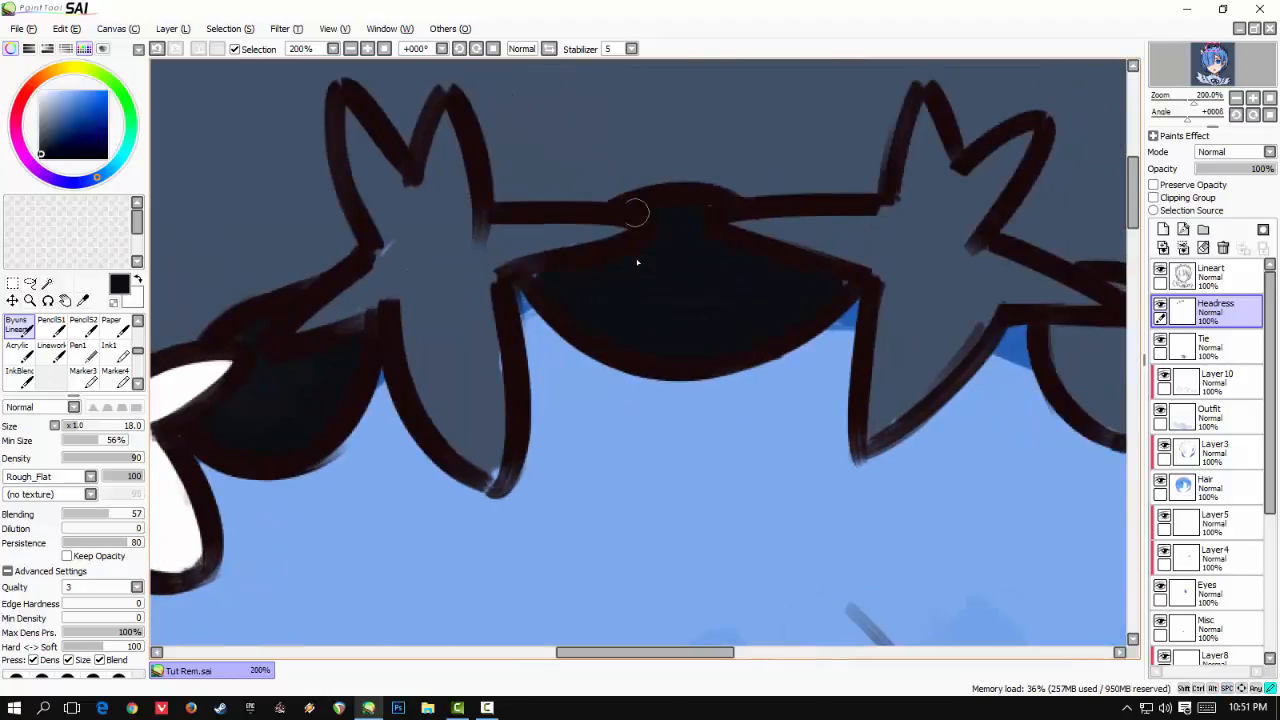
drag(489, 254, 637, 266)
- Sample the white of the finished flowers and fill the remaining four headdress flowers with it
alt+click(350, 388)
mouse_move(554, 234)
mouse_down()
mouse_move(578, 251)
mouse_move(604, 154)
mouse_move(584, 278)
mouse_move(623, 357)
mouse_move(547, 290)
mouse_up()
drag(619, 247, 657, 271)
drag(963, 329, 523, 377)
mouse_move(630, 182)
mouse_down()
mouse_move(631, 346)
mouse_move(656, 388)
mouse_move(594, 463)
mouse_move(654, 251)
mouse_move(600, 294)
mouse_move(686, 305)
mouse_move(712, 372)
mouse_move(802, 358)
mouse_up()
mouse_move(870, 469)
mouse_down()
mouse_move(654, 280)
mouse_move(524, 297)
mouse_up()
mouse_move(688, 172)
mouse_down()
mouse_move(668, 337)
mouse_move(690, 324)
mouse_move(765, 205)
mouse_move(595, 250)
mouse_move(760, 350)
mouse_up()
mouse_move(865, 415)
mouse_down()
mouse_move(755, 352)
mouse_move(695, 295)
mouse_up()
mouse_move(785, 435)
mouse_down()
mouse_move(668, 297)
mouse_move(840, 508)
mouse_move(767, 366)
mouse_move(741, 375)
mouse_move(796, 388)
mouse_move(732, 350)
mouse_move(743, 334)
mouse_up()
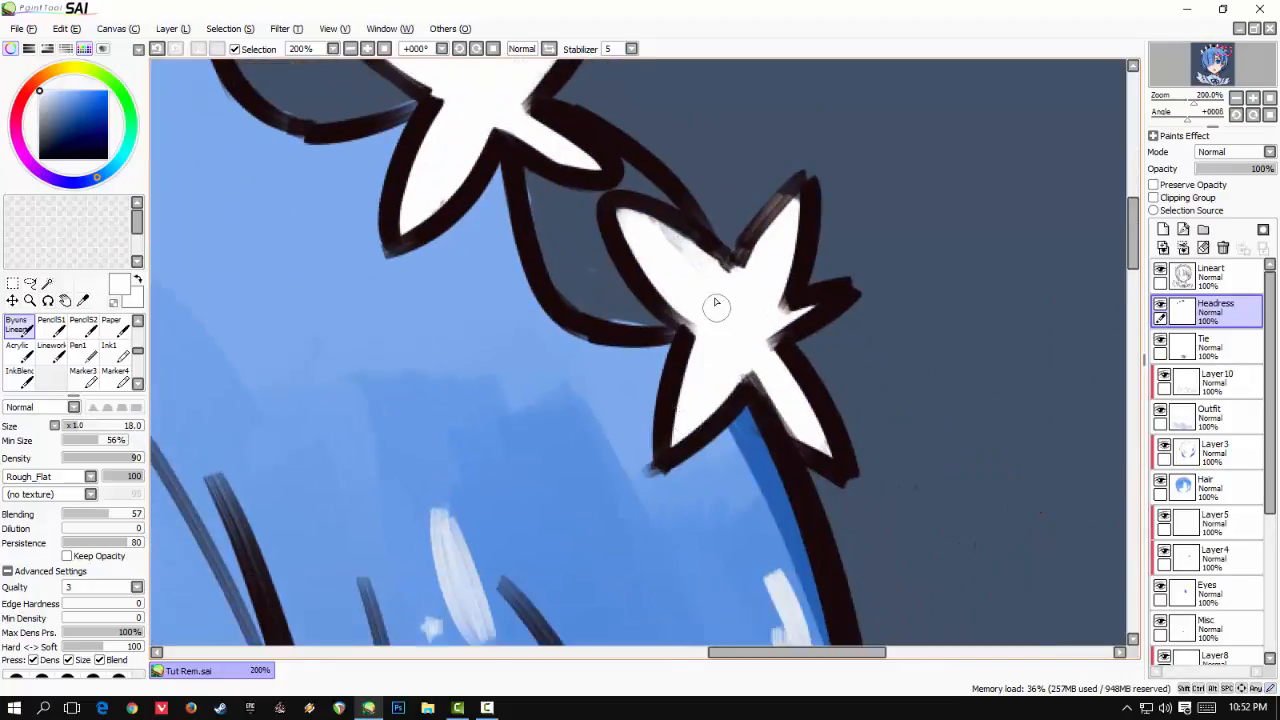
- Fill the remaining headdress band segments above the visible eye with near-black
drag(405, 190, 868, 467)
drag(424, 213, 224, 198)
mouse_move(551, 289)
mouse_down()
mouse_move(551, 343)
mouse_move(657, 340)
mouse_up()
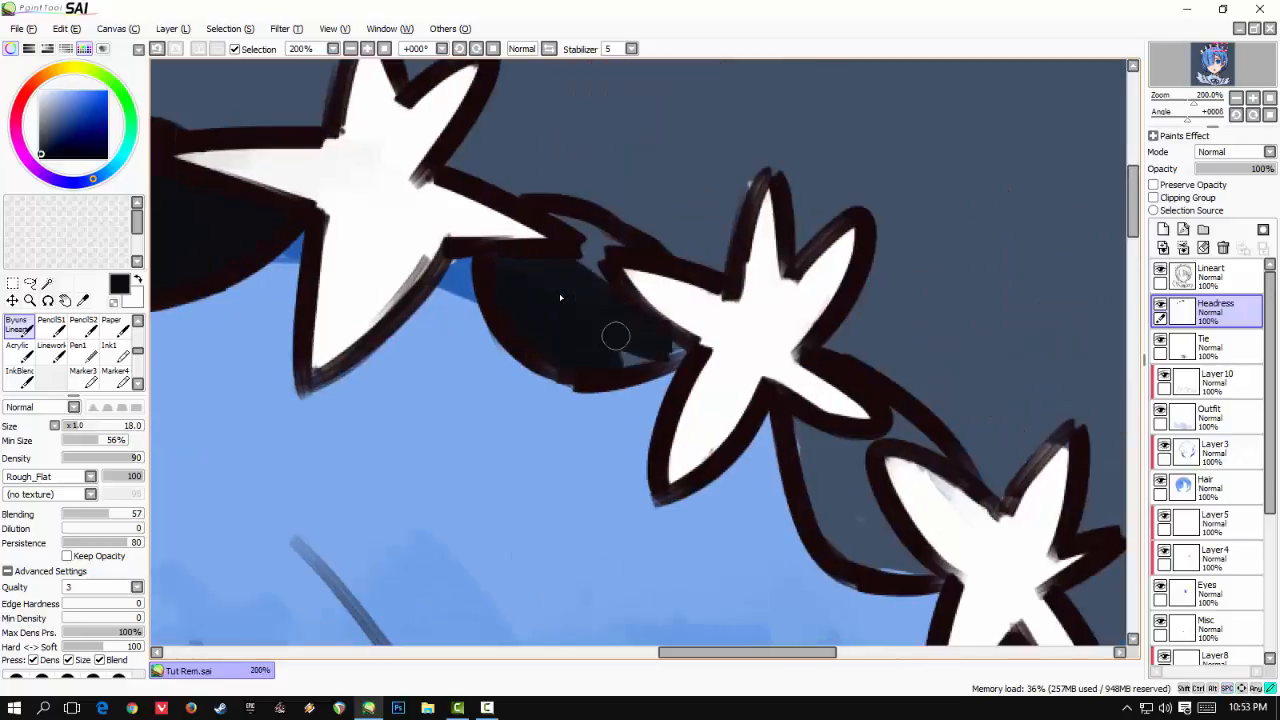
drag(760, 425, 620, 270)
mouse_move(670, 284)
mouse_down()
mouse_move(688, 352)
mouse_move(743, 400)
mouse_up()
scroll(670, 284, down, 5)
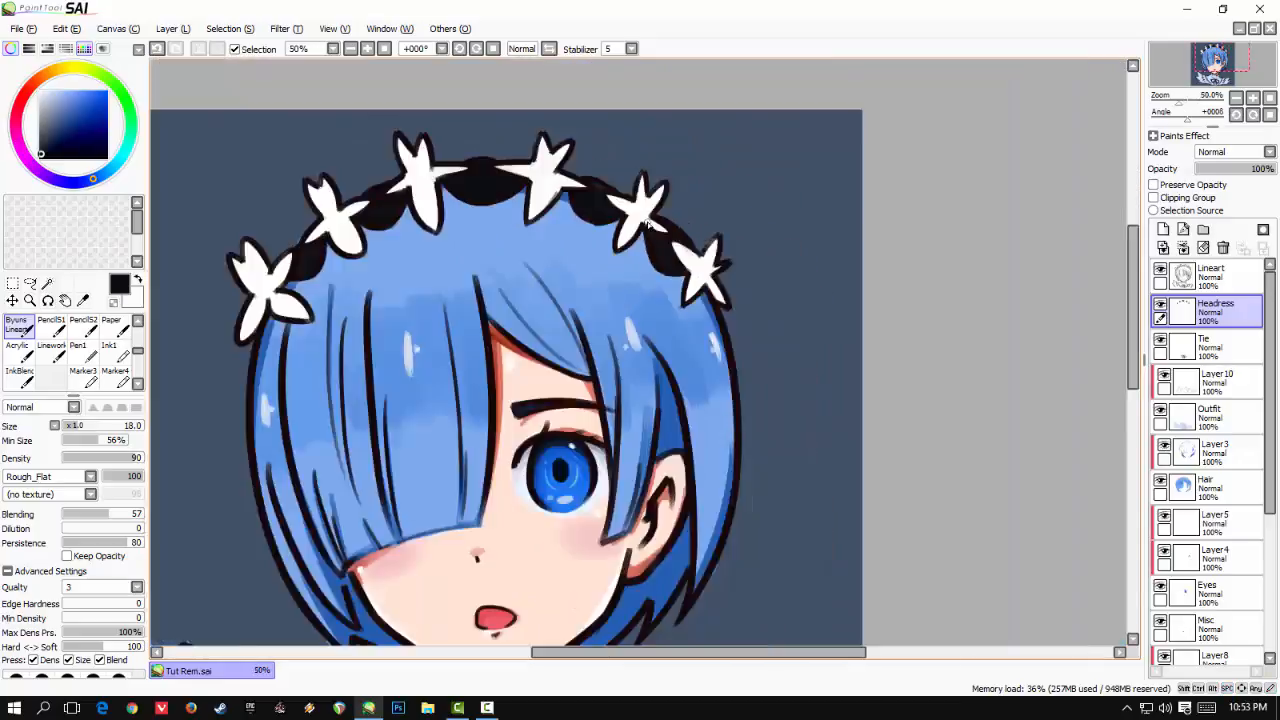
- Add a new layer above Headress and name it ribbon
drag(571, 455, 567, 462)
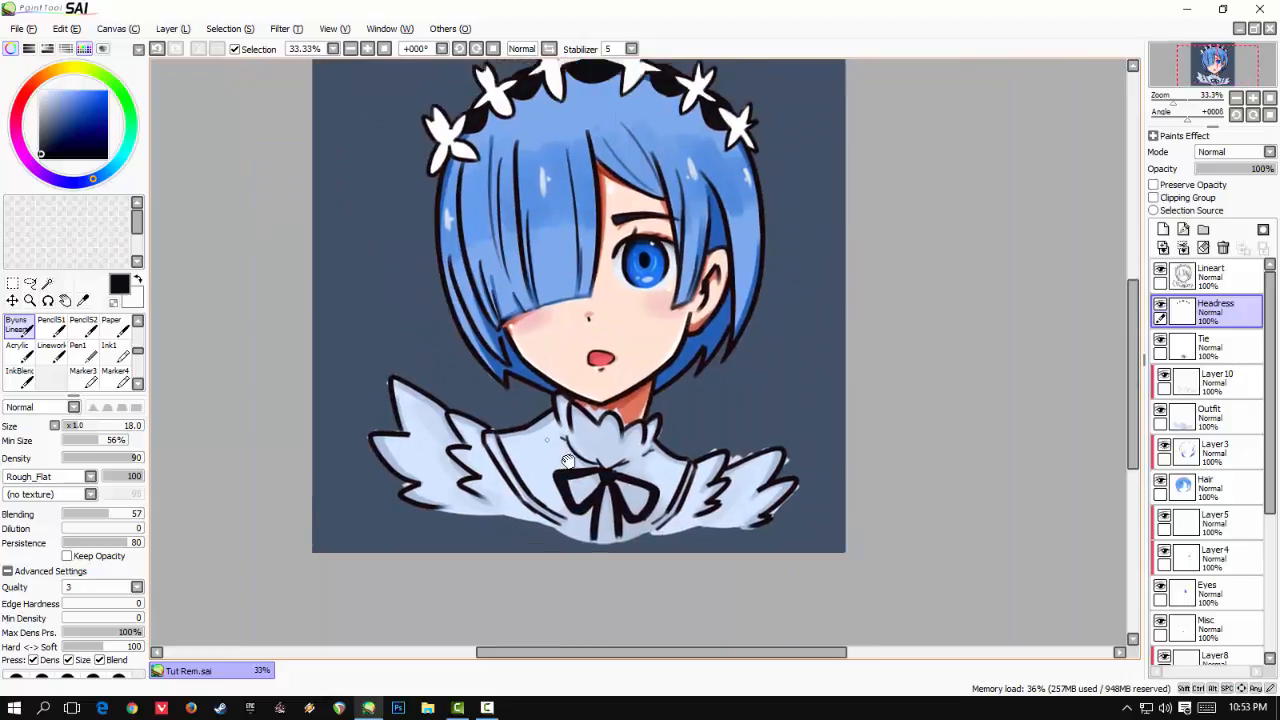
scroll(567, 462, up, 4)
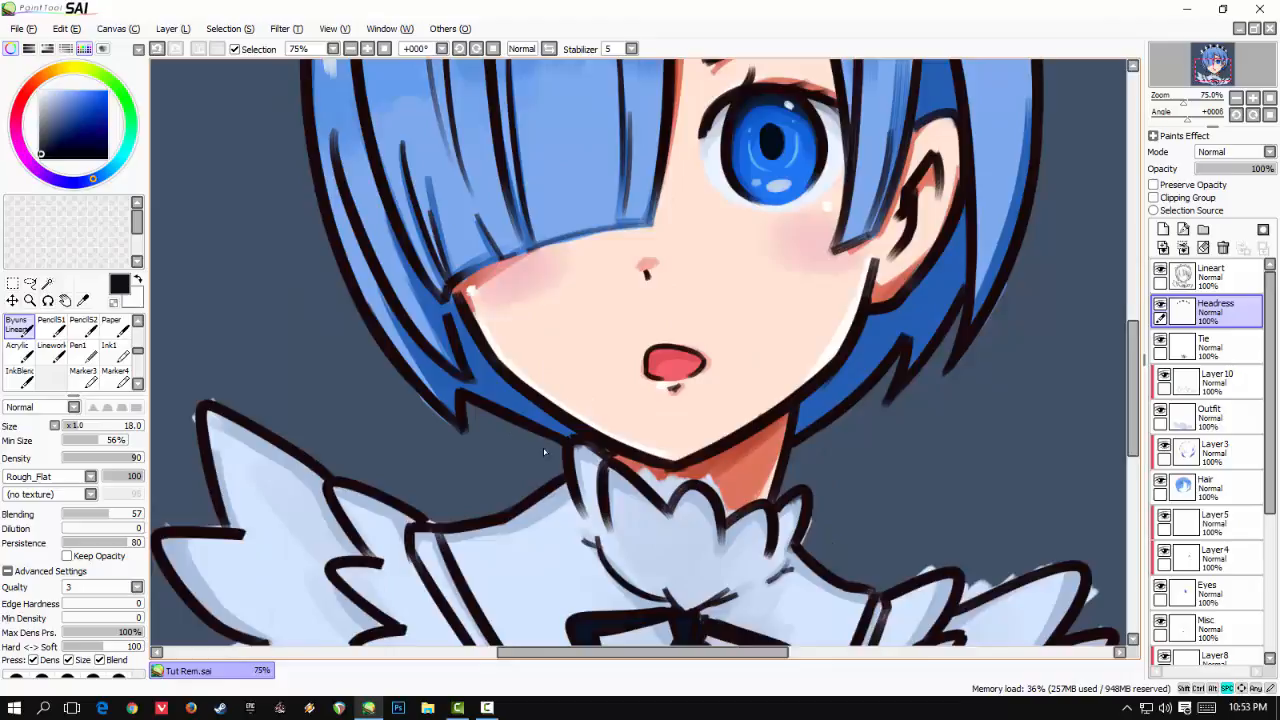
drag(543, 451, 318, 479)
click(1163, 229)
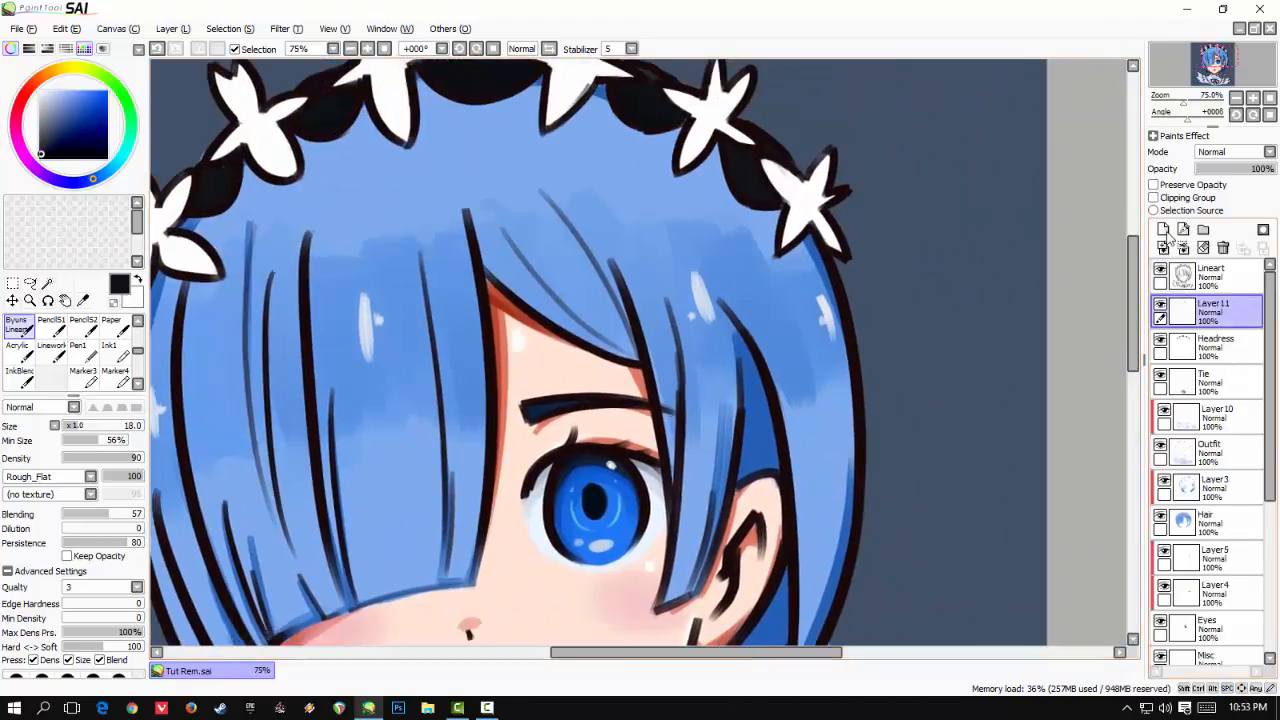
double_click(1210, 306)
key(Return)
- Paint two crossed magenta ribbon strips on the fringe above the visible eye, undoing the strokes that miss
click(22, 143)
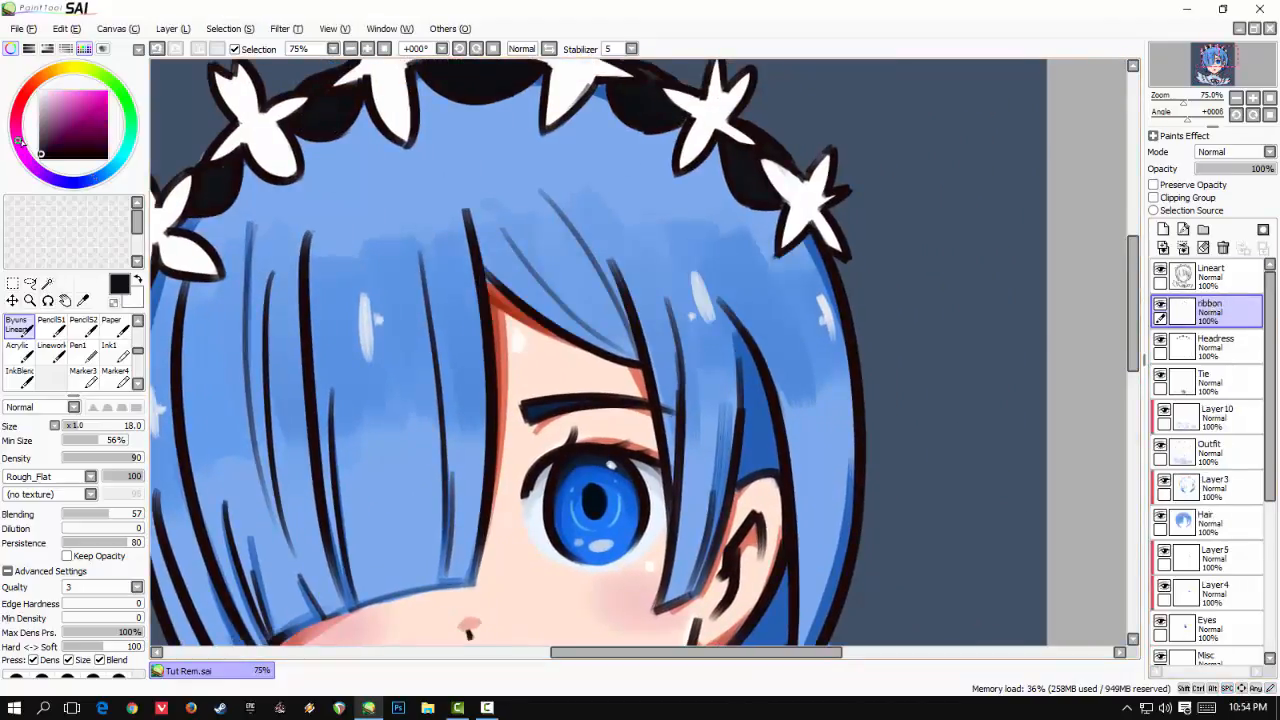
drag(624, 231, 467, 222)
key(ctrl+z)
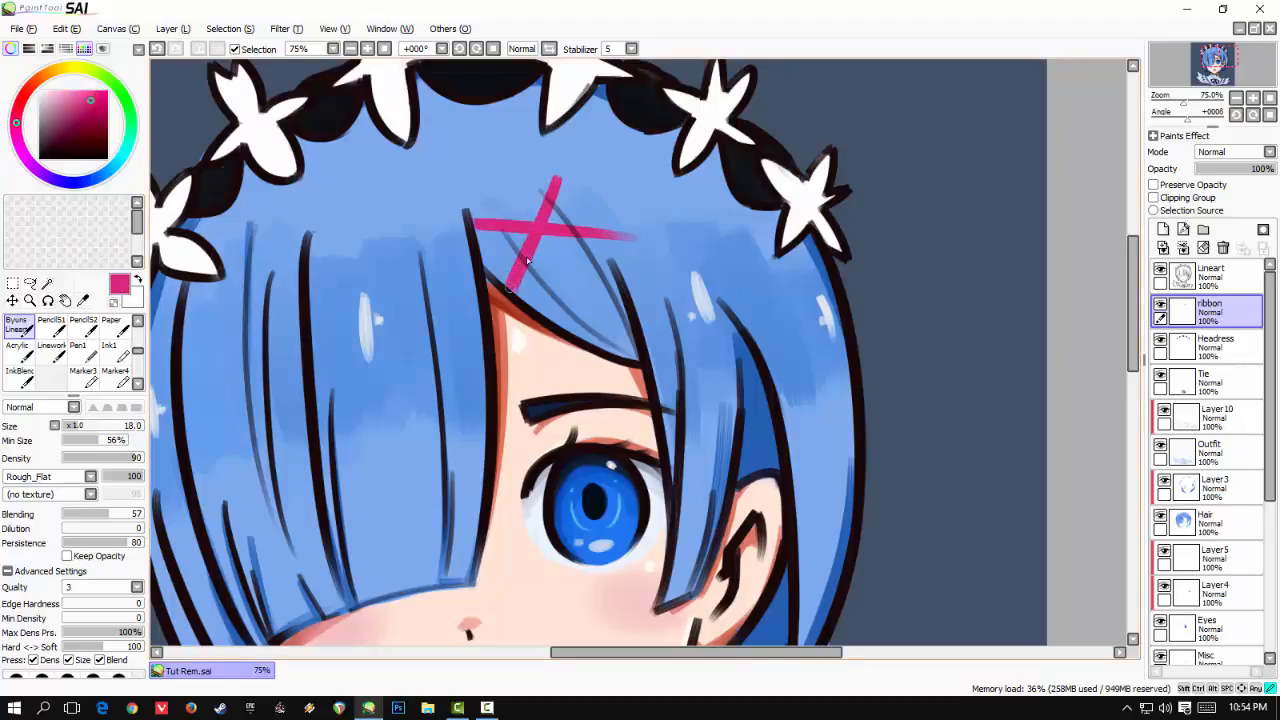
key(ctrl+z)
drag(606, 238, 646, 240)
- Move the ribbon layer above Lineart and paint the upper loops of a magenta bow on the hair above the ear
drag(744, 330, 580, 195)
drag(650, 216, 653, 270)
drag(655, 258, 664, 166)
key(ctrl+z)
drag(1218, 311, 1218, 268)
drag(652, 250, 675, 260)
key(ctrl+z)
mouse_move(654, 264)
mouse_down()
mouse_move(663, 242)
mouse_move(649, 230)
mouse_move(639, 277)
mouse_up()
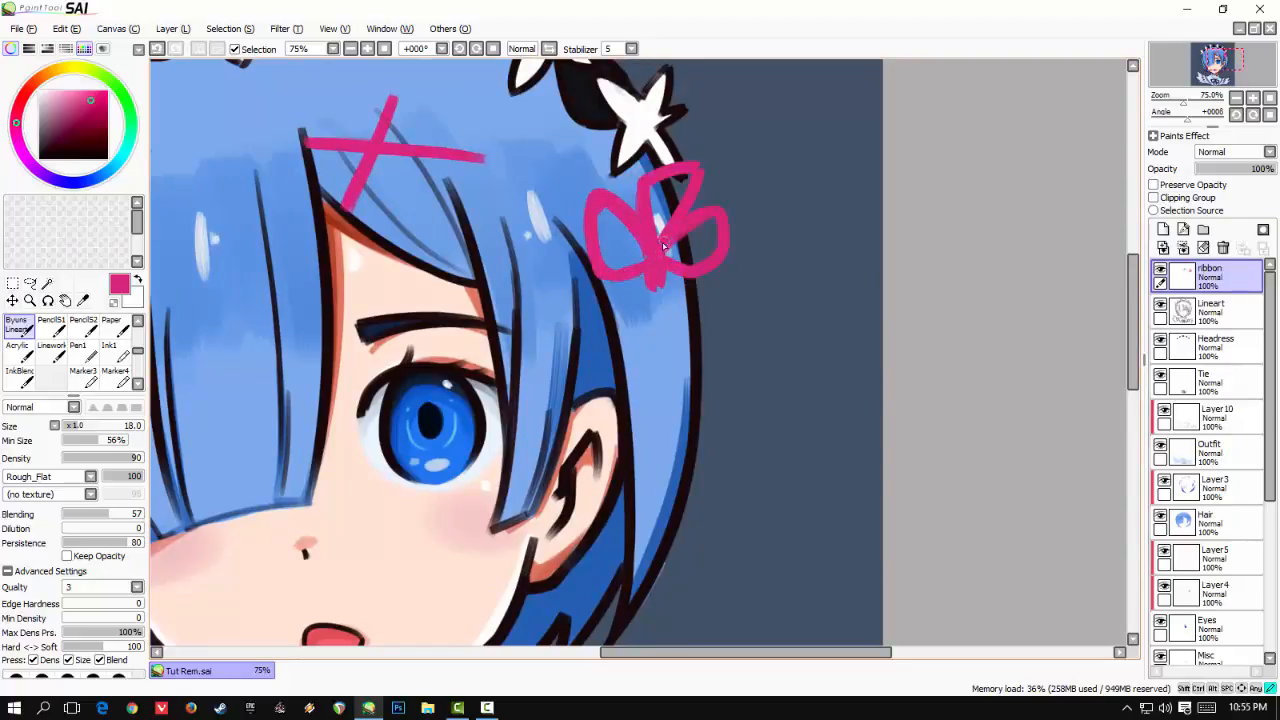
- Paint the magenta bow's lower loops and its long hanging tails, undoing the stray strokes
drag(703, 226, 716, 168)
mouse_move(662, 214)
mouse_down()
mouse_move(710, 256)
mouse_move(678, 210)
mouse_up()
key(ctrl+z)
key(ctrl+z)
key(ctrl+z)
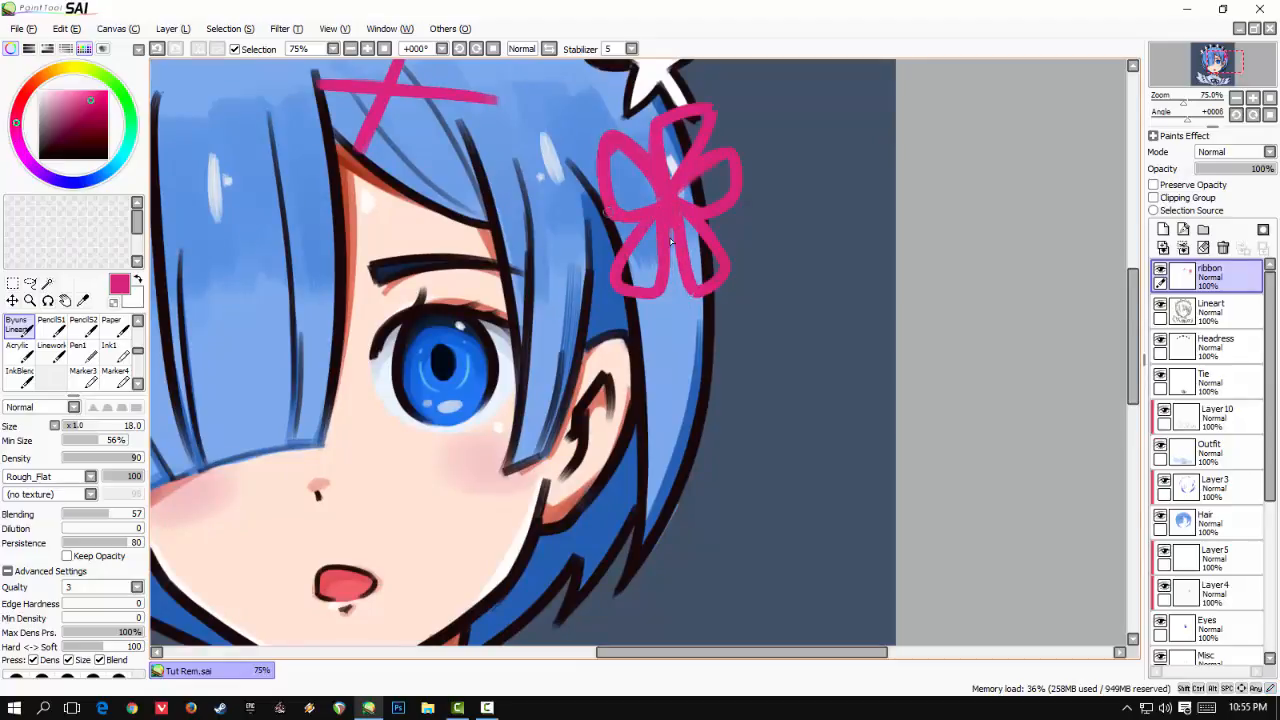
scroll(640, 228, down, 3)
key(ctrl+z)
drag(639, 222, 651, 405)
key(ctrl+z)
- Shade the edges of the crossed ribbon strips with dark magenta using a size 7 brush
scroll(611, 127, up, 4)
mouse_move(224, 220)
mouse_down()
mouse_move(626, 224)
mouse_move(597, 220)
mouse_up()
click(90, 117)
key(ctrl+z)
key(ctrl+z)
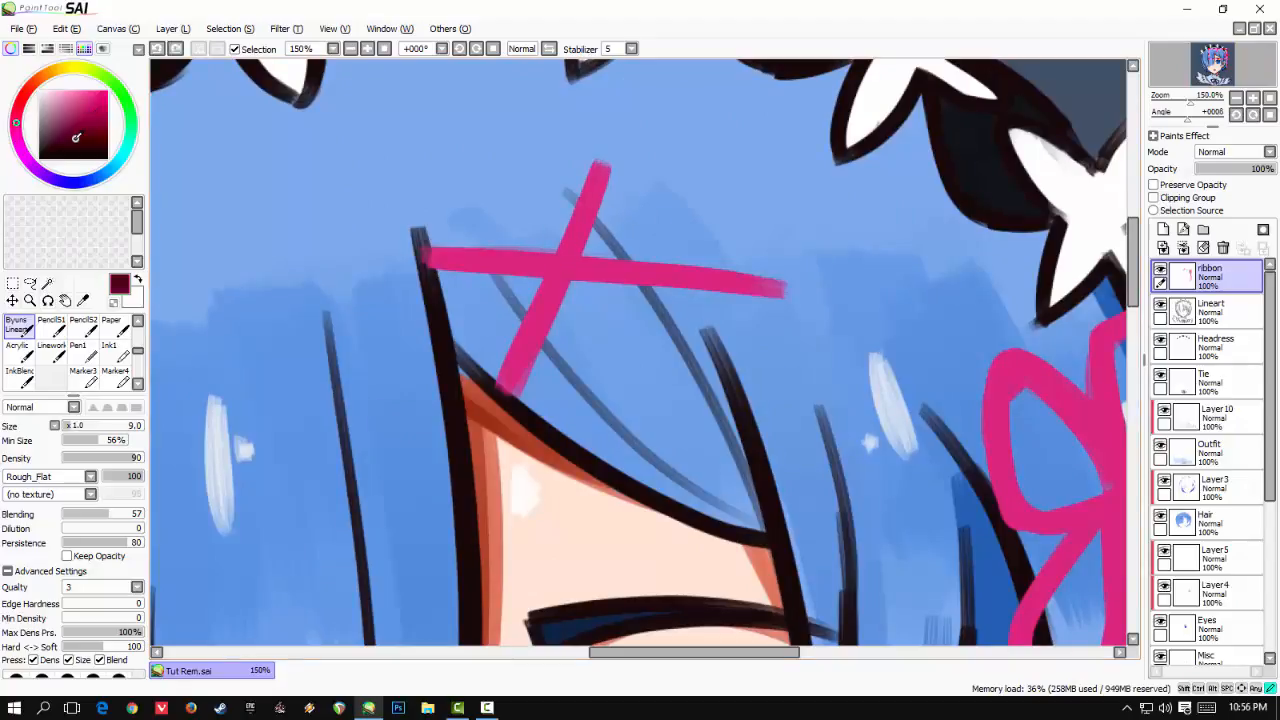
drag(472, 248, 464, 248)
drag(430, 253, 560, 261)
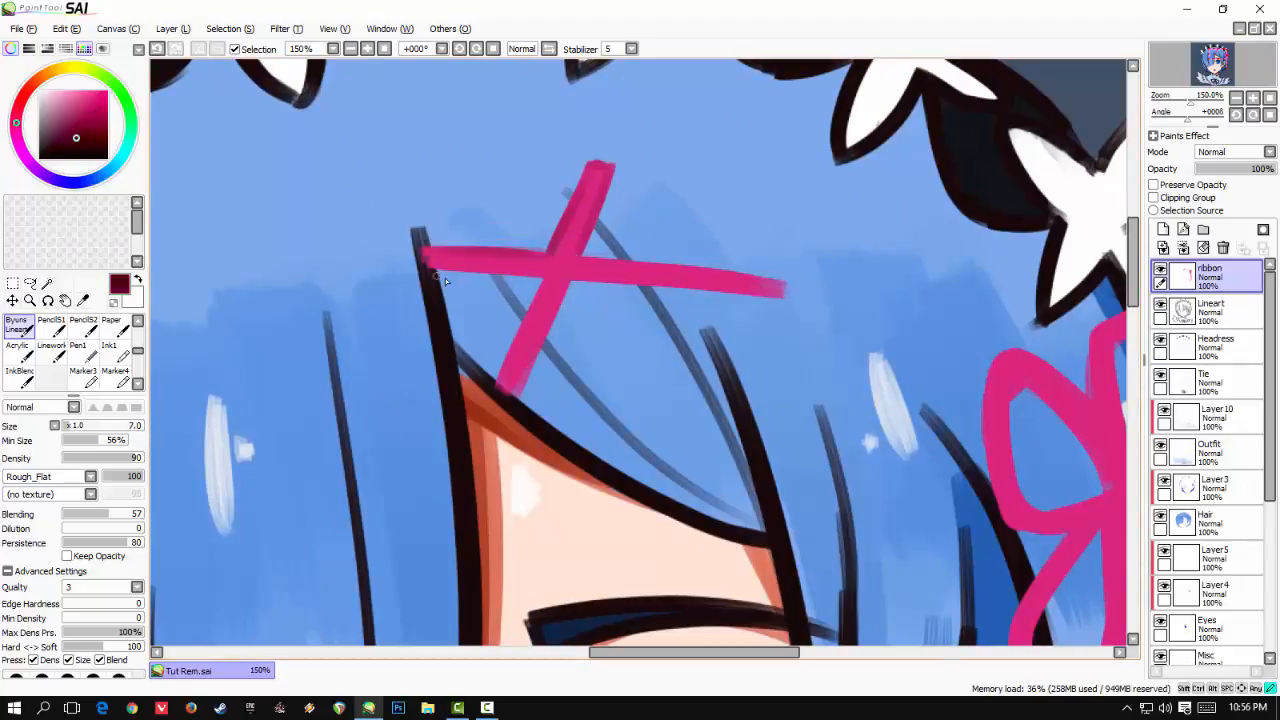
drag(476, 394, 544, 280)
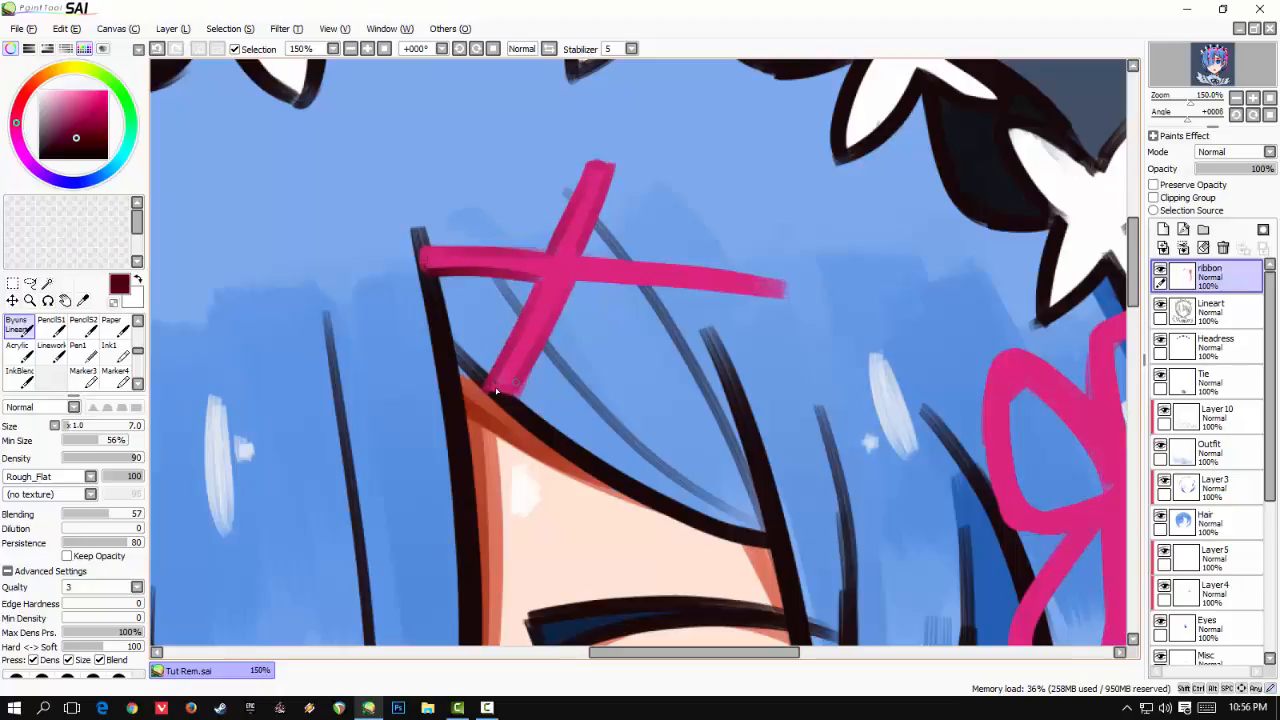
drag(497, 391, 440, 399)
drag(516, 262, 703, 284)
mouse_move(525, 293)
mouse_down()
mouse_move(730, 308)
mouse_move(724, 291)
mouse_up()
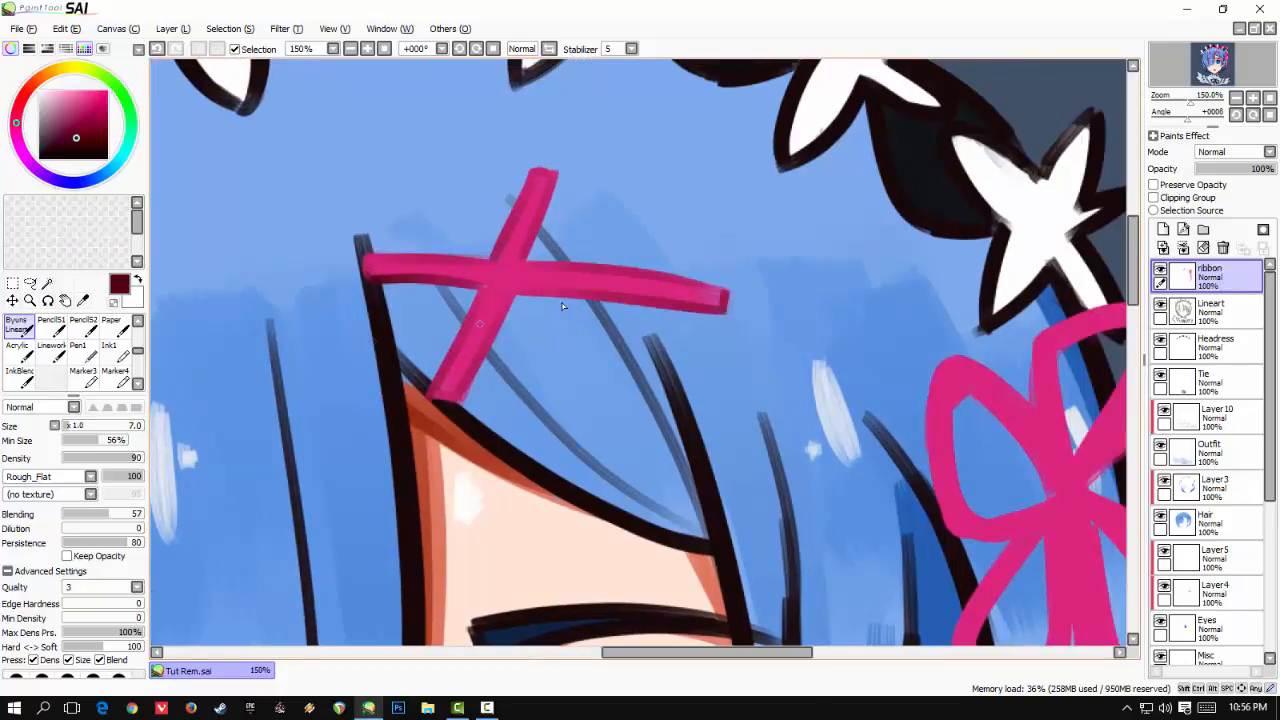
- Add dark magenta edges to the hair bow's knot and upper loops, undoing the strokes that miss
mouse_move(606, 348)
mouse_down()
mouse_move(429, 171)
mouse_move(350, 158)
mouse_up()
mouse_move(775, 211)
mouse_down()
mouse_move(700, 156)
mouse_move(678, 208)
mouse_up()
key(ctrl+z)
key(ctrl+z)
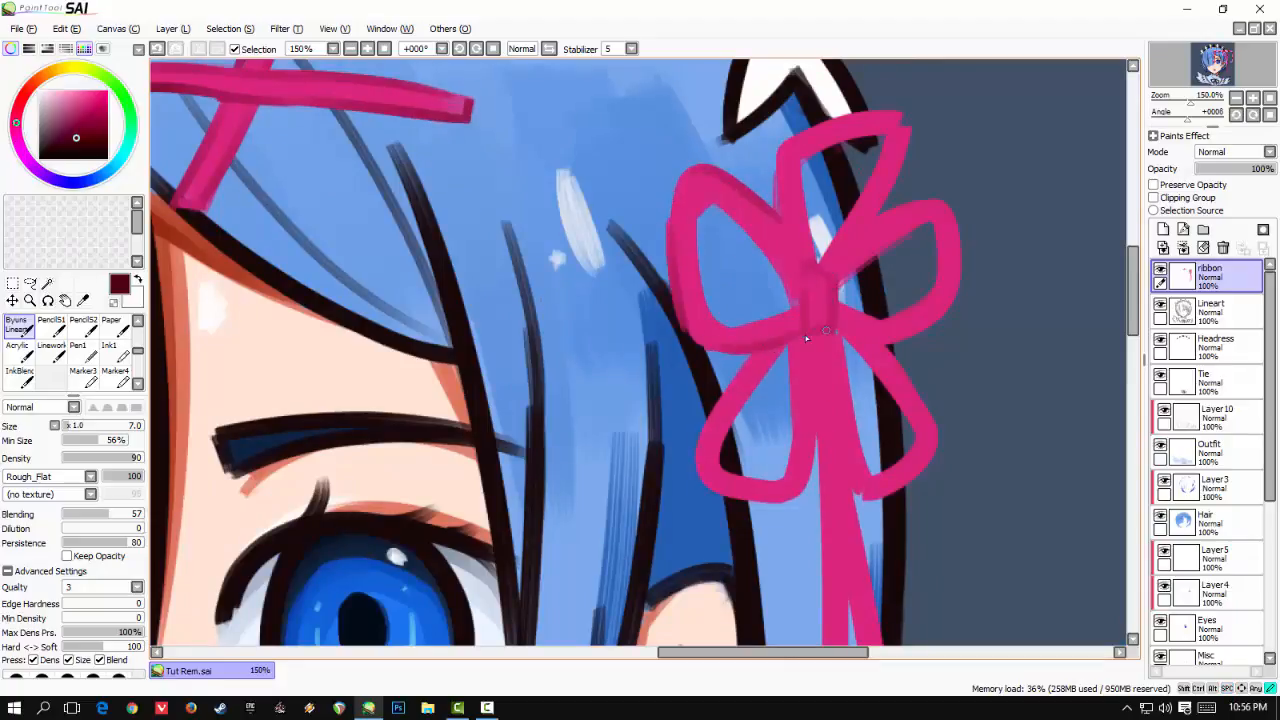
key(ctrl+z)
drag(786, 148, 905, 107)
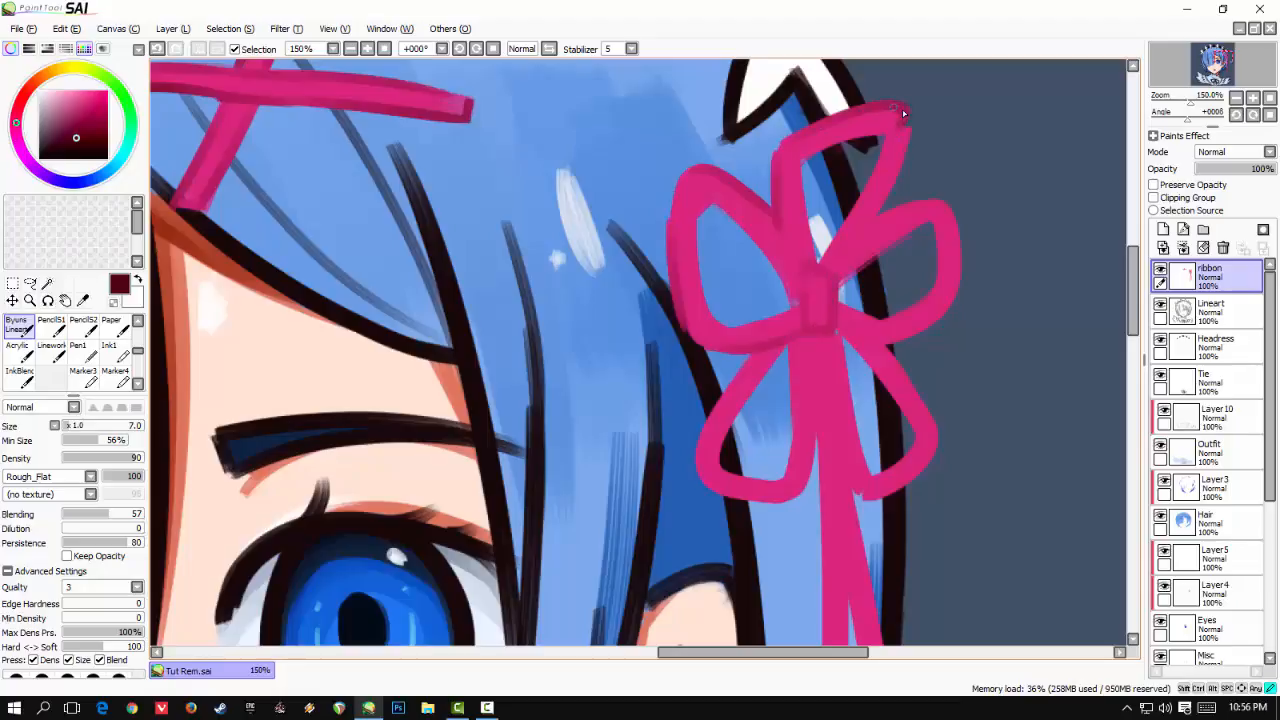
drag(868, 233, 808, 229)
drag(822, 214, 892, 215)
key(ctrl+z)
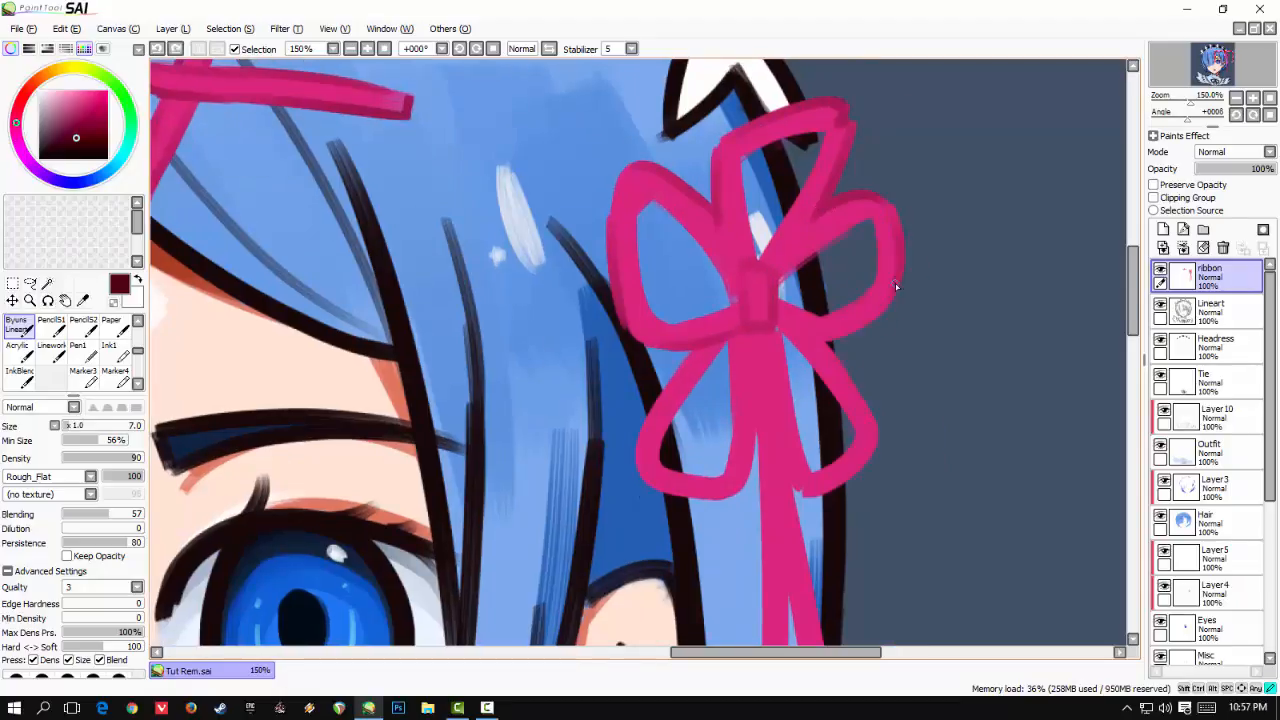
- Add dark magenta edges to the hair bow's side and lower loops and the start of its tails
drag(843, 348, 882, 312)
drag(808, 361, 820, 189)
key(ctrl+z)
drag(666, 306, 759, 323)
key(ctrl+z)
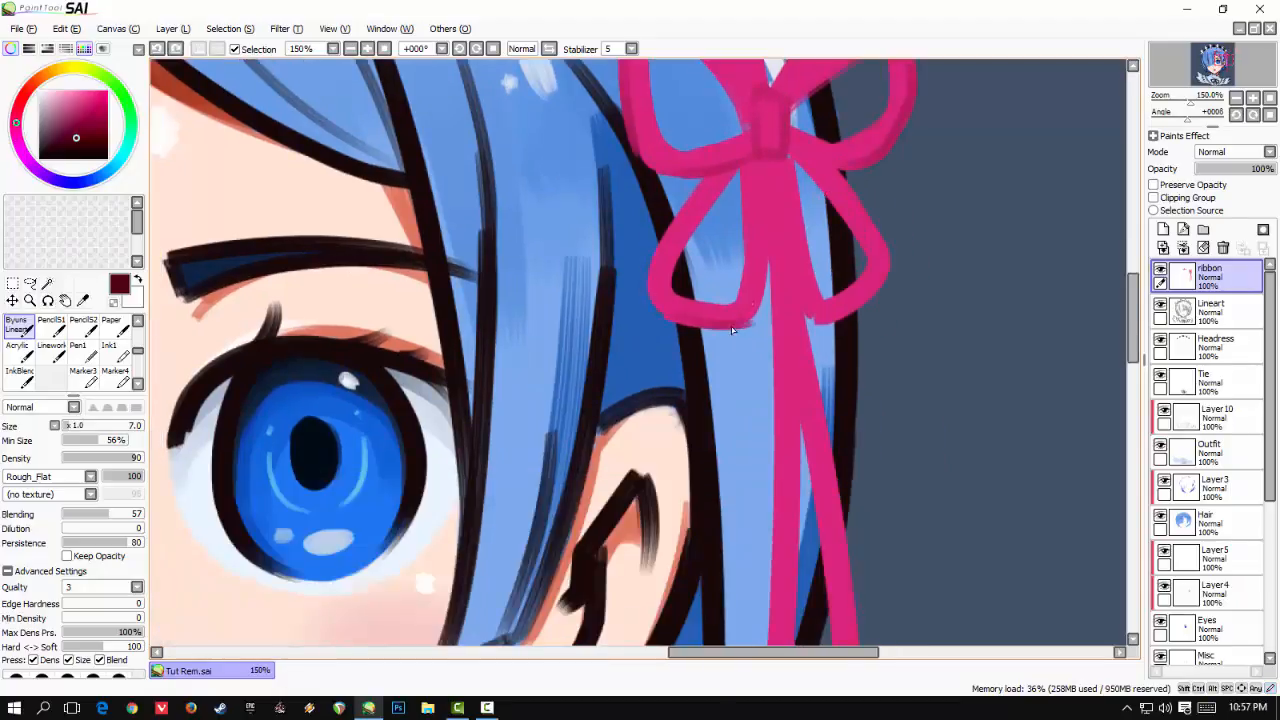
mouse_move(785, 234)
mouse_down()
mouse_move(793, 302)
mouse_move(774, 146)
mouse_up()
drag(774, 147, 778, 276)
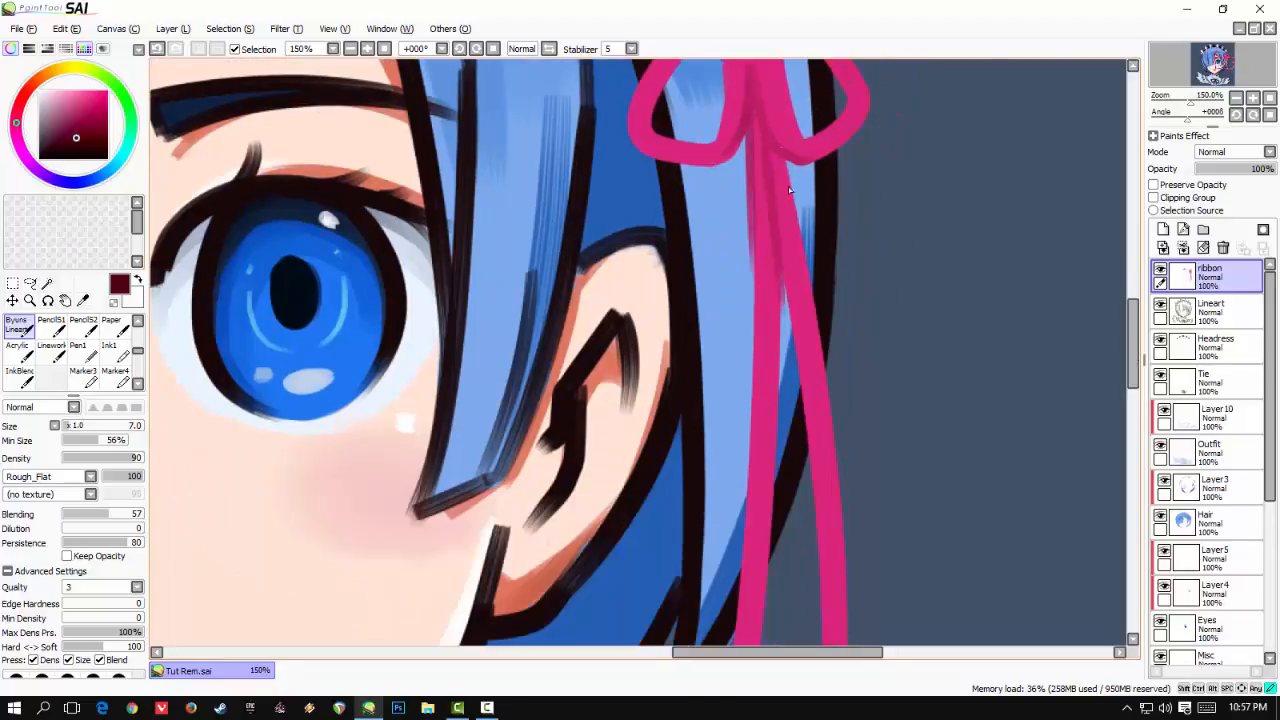
drag(788, 186, 801, 236)
drag(655, 322, 634, 17)
- Add a new layer directly above Lineart and clip it to the lineart
scroll(702, 115, down, 5)
drag(478, 110, 430, 316)
scroll(416, 317, up, 2)
scroll(416, 317, down, 1)
scroll(416, 317, up, 1)
drag(613, 349, 543, 343)
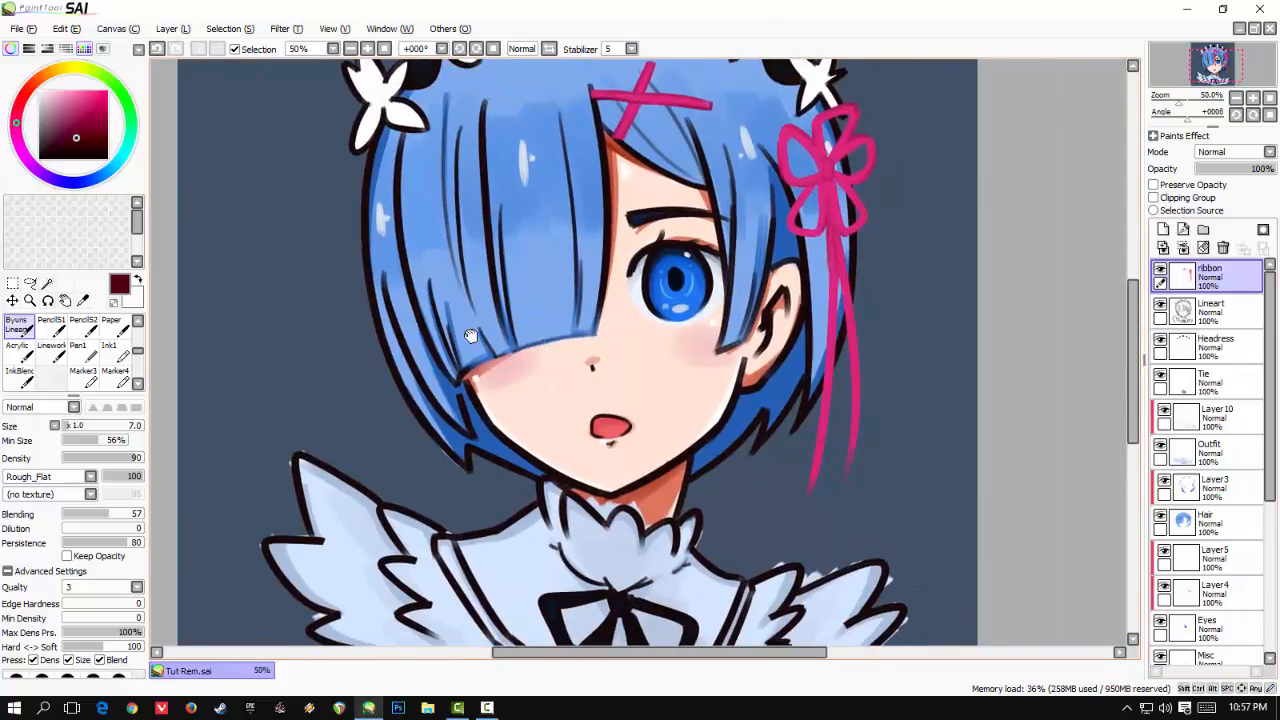
click(1210, 312)
click(1163, 229)
click(1154, 197)
- Try recolouring the outer hair outline with a light blue sampled from the hair and undo the stroke
right_click(742, 128)
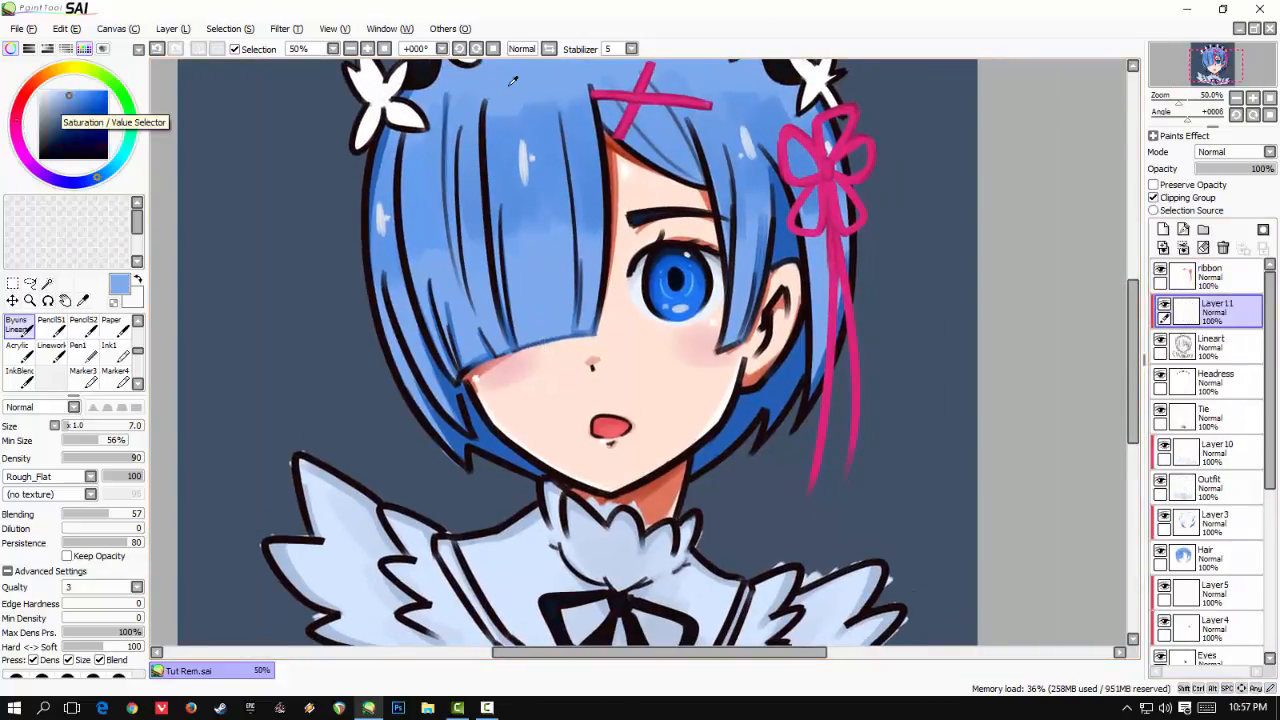
click(79, 96)
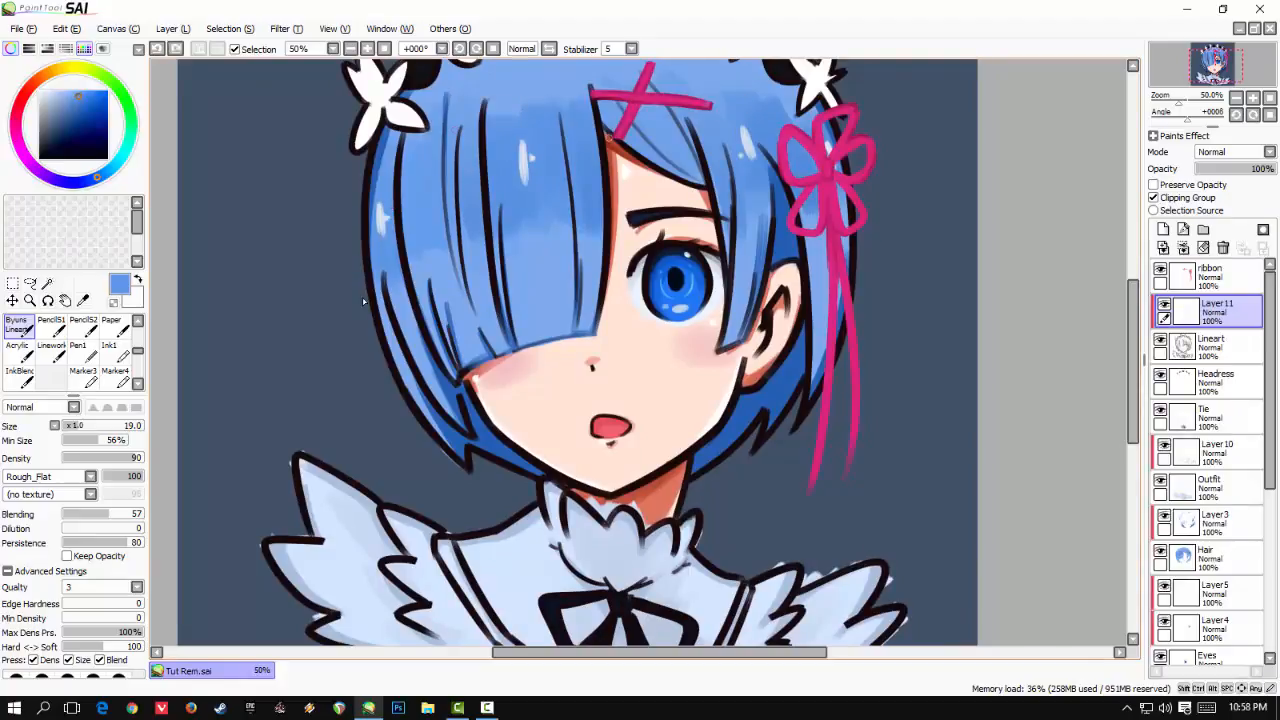
drag(370, 136, 402, 385)
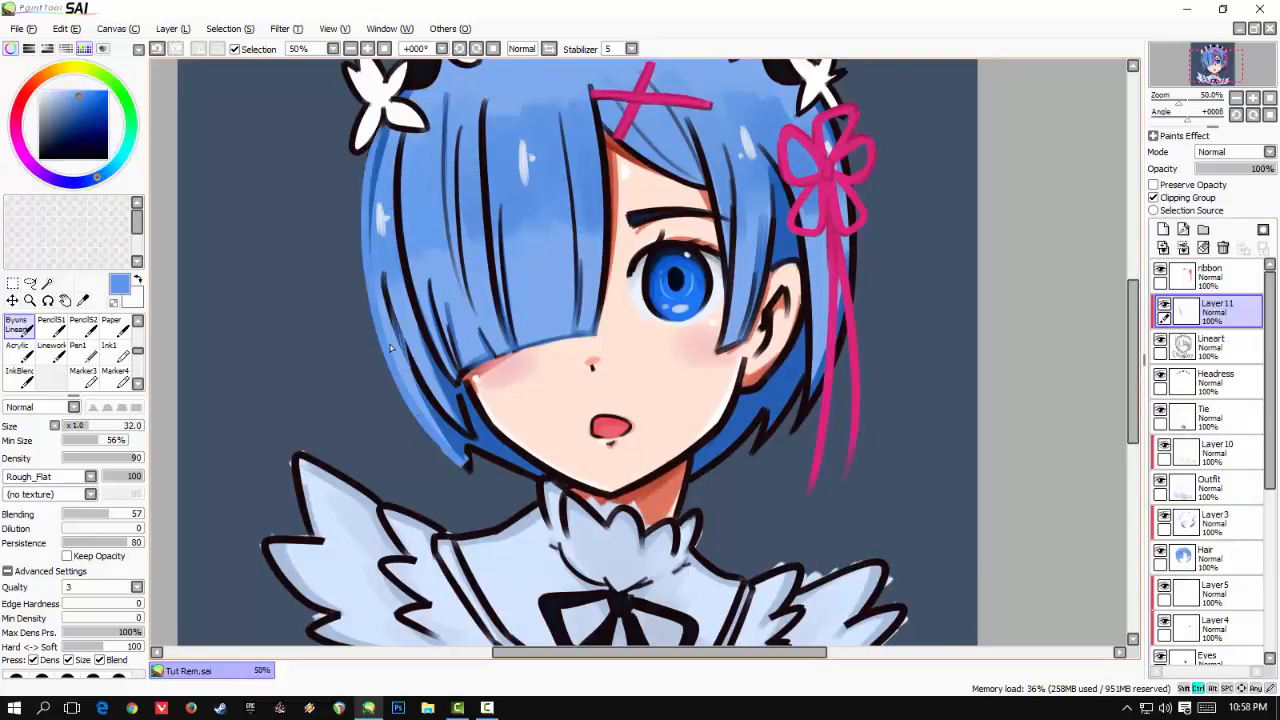
key(ctrl+z)
- Recolour the outer hair outline and the long fringe strands dark blue using a size 32 brush
drag(370, 134, 425, 418)
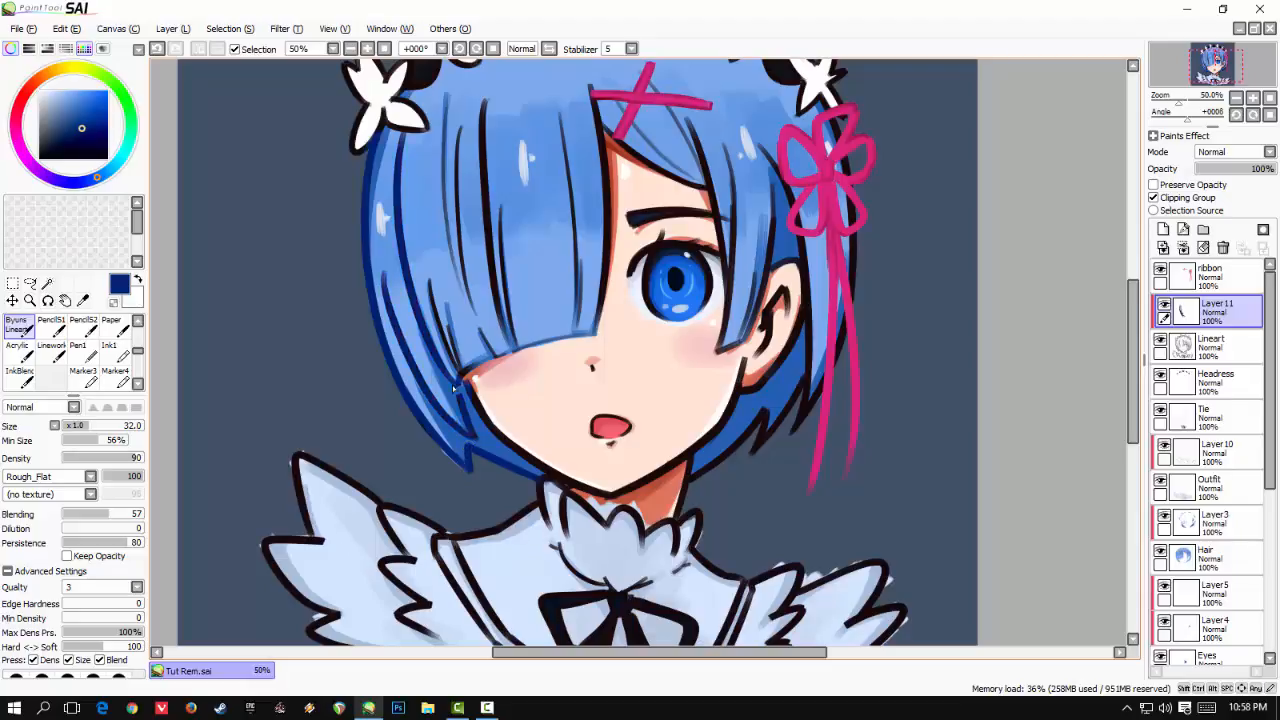
mouse_move(457, 140)
mouse_down()
mouse_move(472, 320)
mouse_move(444, 323)
mouse_up()
drag(527, 168, 469, 301)
mouse_move(505, 258)
mouse_down()
mouse_move(521, 431)
mouse_move(477, 351)
mouse_up()
drag(488, 217, 590, 276)
drag(568, 210, 606, 368)
- Recolour the remaining hair strand lines around the face and beside the ear dark blue
drag(611, 249, 601, 431)
drag(651, 308, 627, 412)
mouse_move(641, 243)
mouse_down()
mouse_move(686, 374)
mouse_move(653, 272)
mouse_up()
mouse_move(651, 272)
mouse_down()
mouse_move(645, 394)
mouse_move(690, 278)
mouse_move(668, 74)
mouse_up()
drag(606, 322, 690, 221)
drag(621, 345, 691, 279)
drag(682, 318, 716, 270)
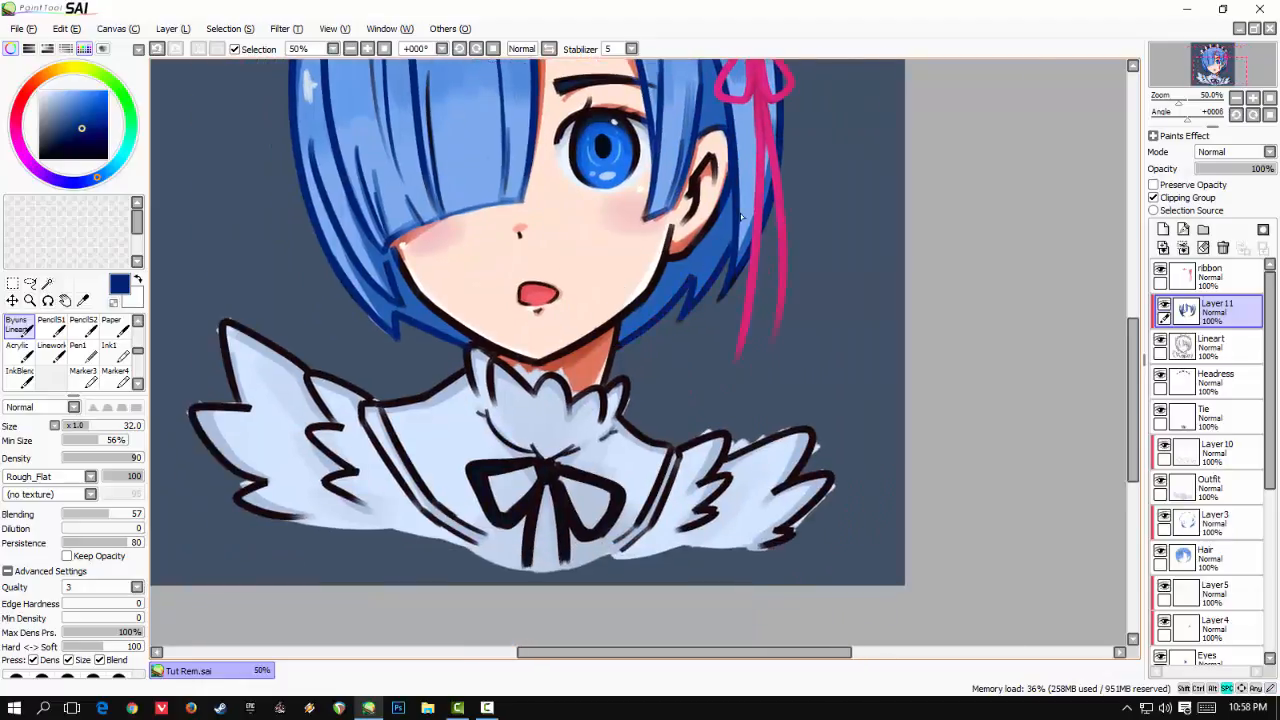
drag(736, 160, 866, 290)
- Recolour the face outline and the ear lines dark red-brown, undoing the first stroke
scroll(614, 94, down, 1)
scroll(614, 94, up, 2)
mouse_move(468, 449)
mouse_down()
mouse_move(404, 389)
mouse_move(401, 279)
mouse_up()
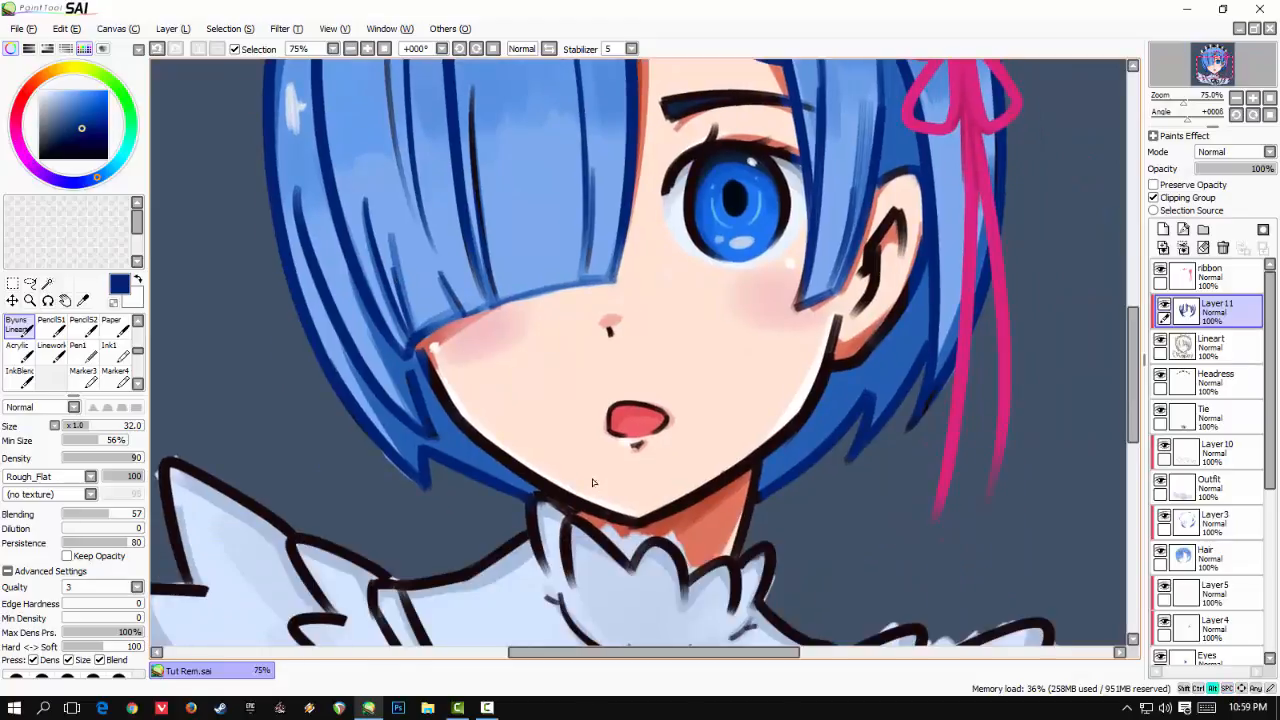
right_click(596, 520)
mouse_move(428, 348)
mouse_down()
mouse_move(470, 399)
mouse_move(469, 388)
mouse_move(472, 419)
mouse_move(421, 349)
mouse_move(472, 428)
mouse_move(625, 530)
mouse_move(798, 410)
mouse_move(773, 440)
mouse_move(664, 514)
mouse_move(824, 345)
mouse_move(812, 375)
mouse_move(886, 230)
mouse_up()
key(ctrl+z)
click(71, 122)
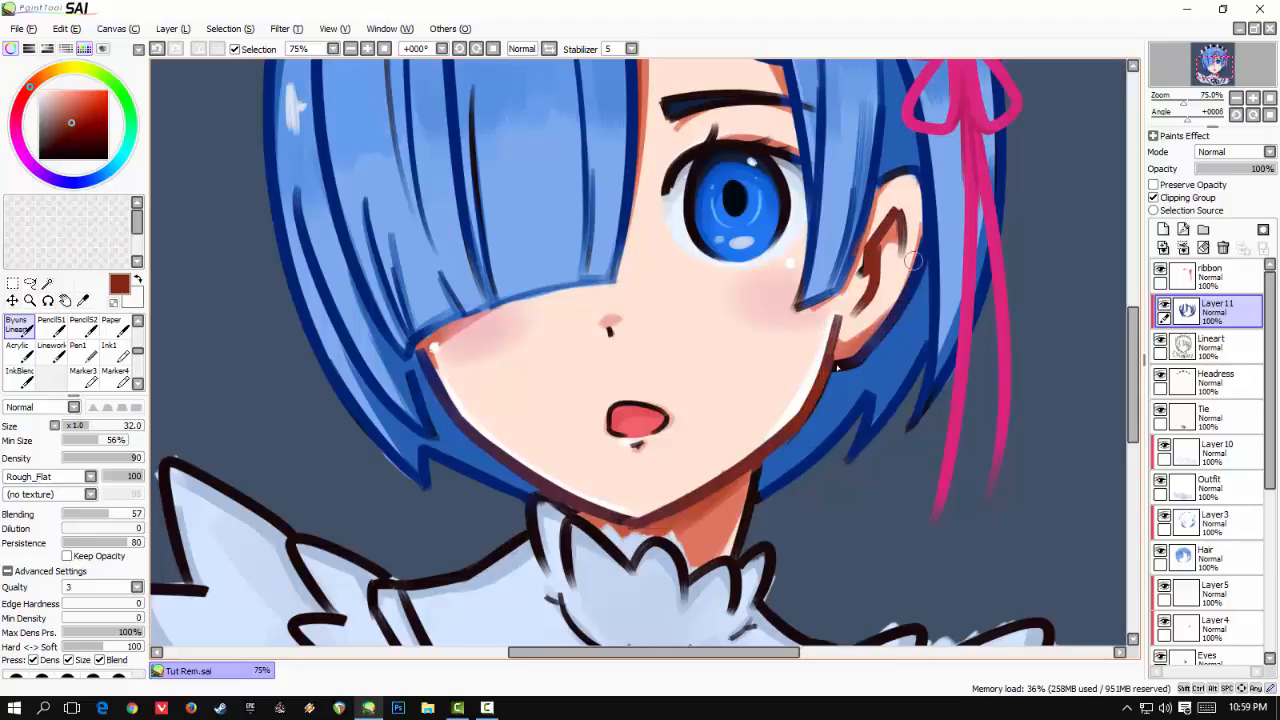
drag(742, 464, 735, 349)
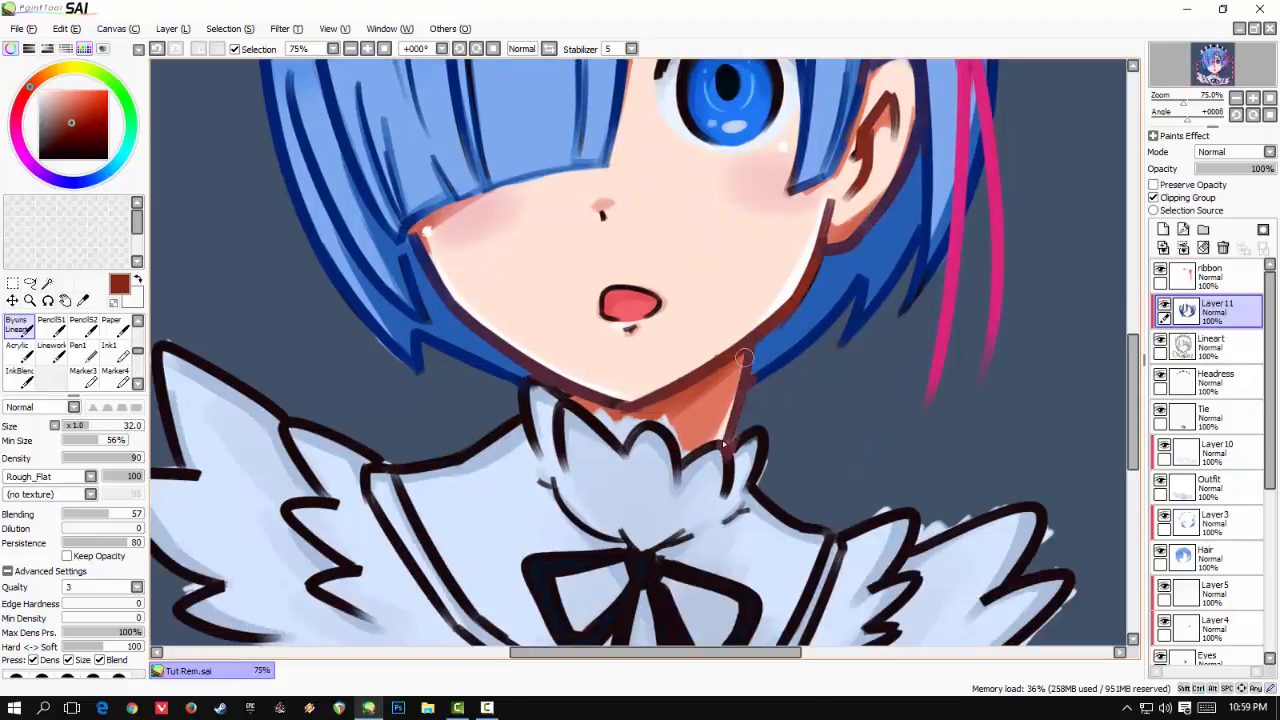
- Recolour the neck and mouth lines dark red-brown and touch up the hair edge beside the jaw in dark blue
alt+click(776, 366)
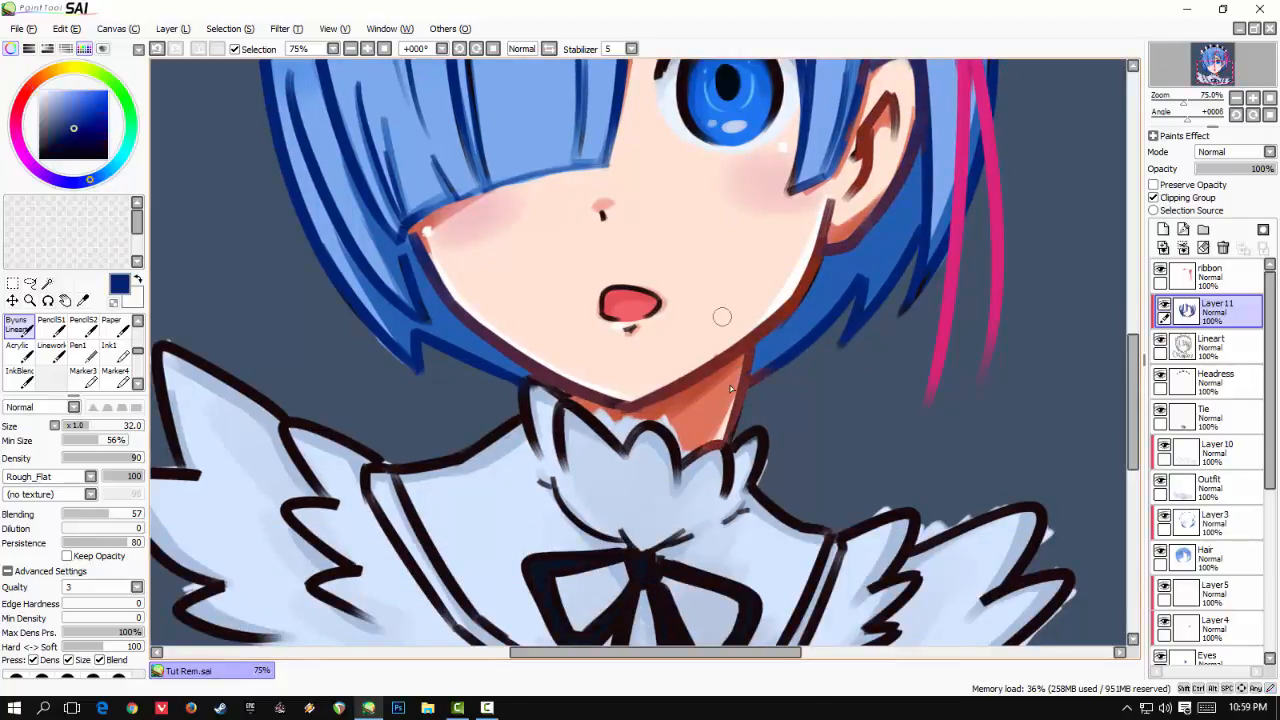
alt+click(562, 400)
drag(665, 264, 653, 361)
mouse_move(594, 400)
mouse_down()
mouse_move(653, 397)
mouse_move(597, 408)
mouse_up()
mouse_move(654, 315)
mouse_down()
mouse_move(592, 445)
mouse_move(618, 344)
mouse_move(645, 335)
mouse_up()
mouse_move(570, 217)
mouse_down()
mouse_move(592, 320)
mouse_move(744, 262)
mouse_move(655, 323)
mouse_up()
- Undo the last strokes and tint the eyebrow and upper eyelid lines very dark navy
alt+click(796, 248)
key(ctrl+z)
key(ctrl+z)
click(54, 138)
click(47, 148)
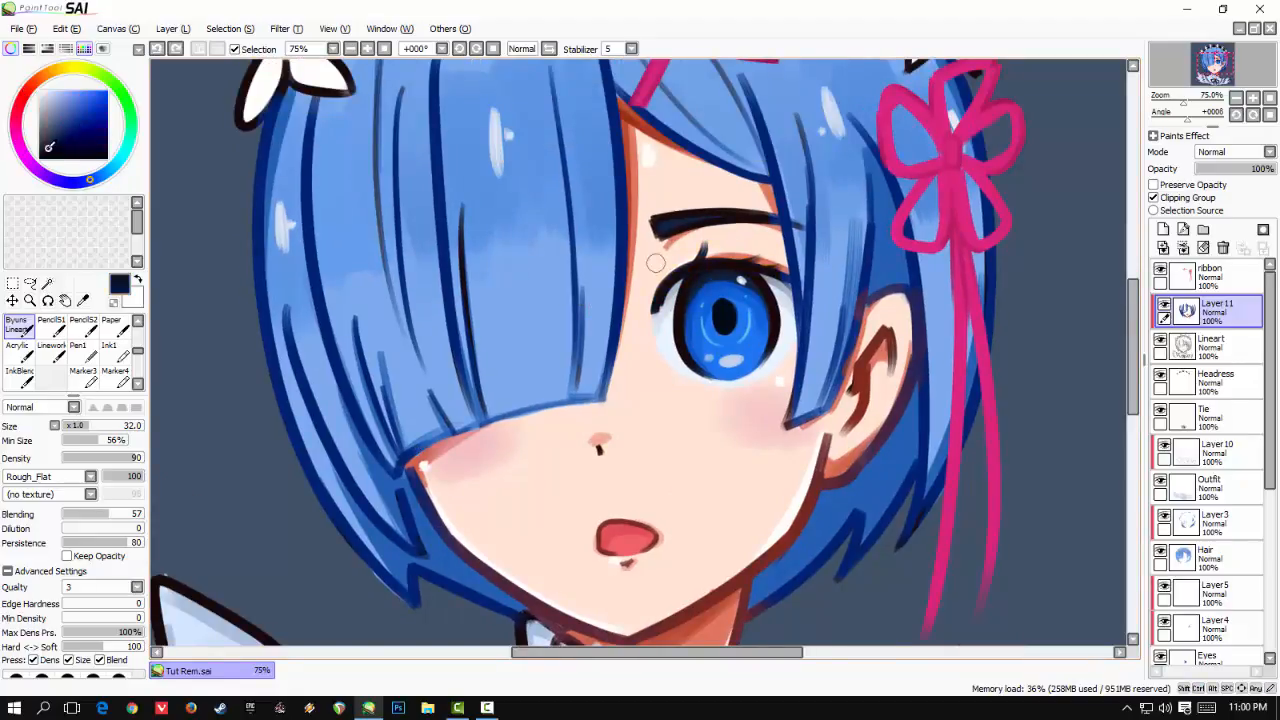
mouse_move(743, 270)
mouse_down()
mouse_move(765, 309)
mouse_move(731, 337)
mouse_move(756, 295)
mouse_up()
click(51, 143)
- Try several blue shades on the outfit's lineart and undo each test stroke
drag(575, 363, 617, 194)
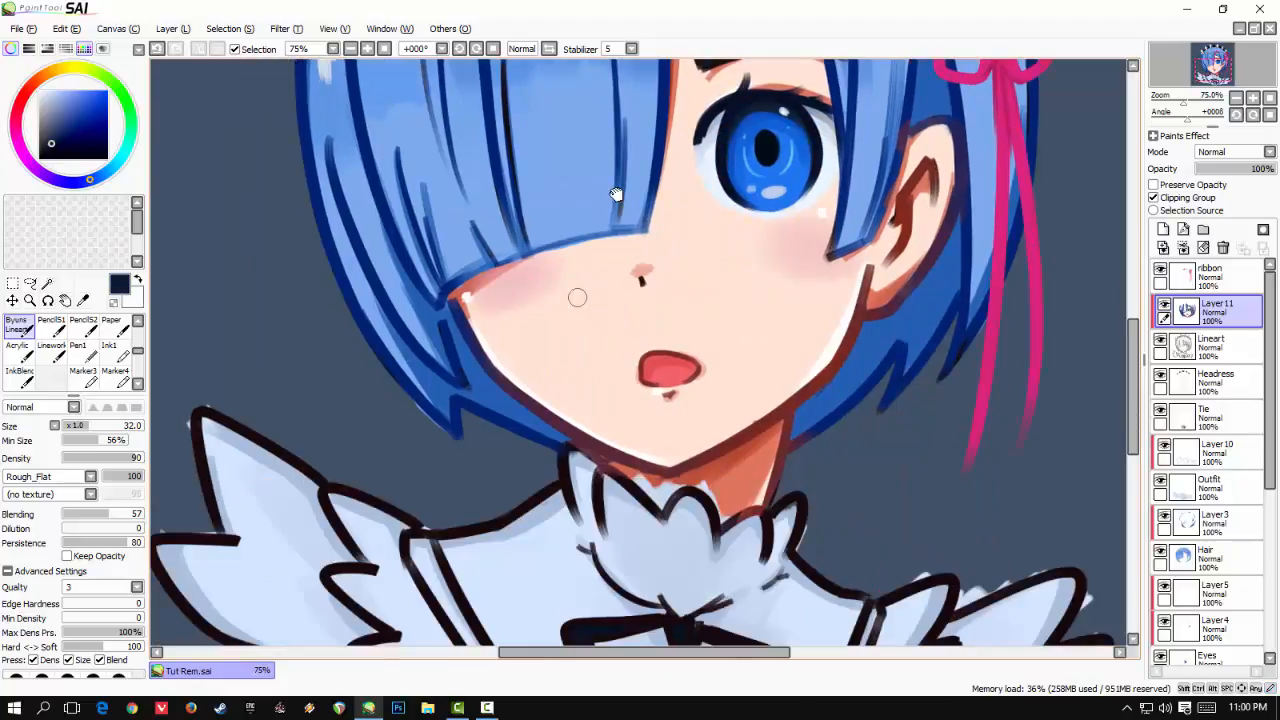
alt+click(503, 392)
scroll(655, 324, down, 3)
scroll(609, 242, up, 3)
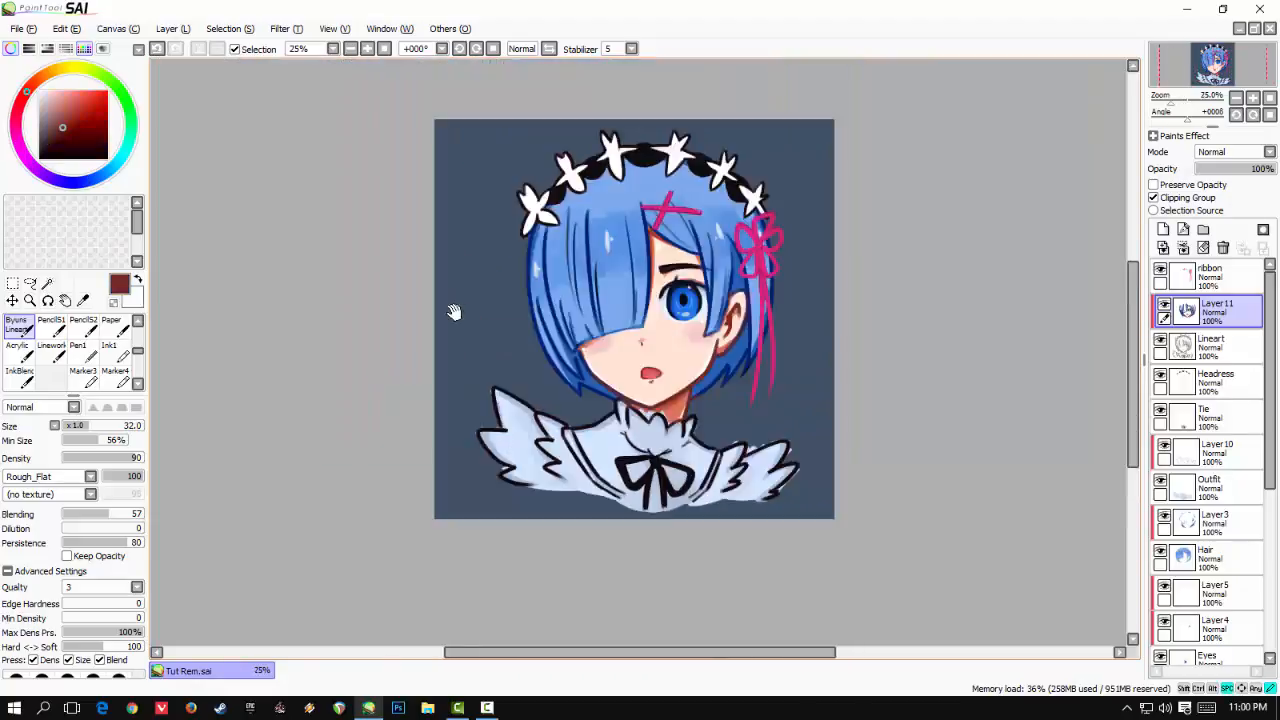
alt+click(690, 222)
drag(592, 290, 545, 266)
key(ctrl+z)
click(77, 101)
drag(480, 233, 616, 336)
key(ctrl+z)
key(ctrl+z)
click(62, 91)
mouse_move(480, 233)
mouse_down()
mouse_move(618, 322)
mouse_move(649, 391)
mouse_up()
key(ctrl+z)
key(ctrl+z)
click(45, 113)
drag(618, 320, 480, 234)
key(ctrl+z)
- Recolour the lineart of the outfit's shoulder frills and collar muted navy, starting from the left shoulder
click(54, 134)
drag(496, 351, 606, 315)
mouse_move(514, 361)
mouse_down()
mouse_move(433, 369)
mouse_move(520, 462)
mouse_move(497, 490)
mouse_move(592, 522)
mouse_up()
drag(519, 419, 456, 384)
mouse_move(536, 282)
mouse_down()
mouse_move(612, 425)
mouse_move(620, 470)
mouse_move(603, 310)
mouse_move(555, 236)
mouse_up()
mouse_move(548, 248)
mouse_down()
mouse_move(634, 402)
mouse_move(728, 440)
mouse_move(704, 196)
mouse_move(715, 234)
mouse_up()
mouse_move(741, 246)
mouse_down()
mouse_move(800, 239)
mouse_move(661, 294)
mouse_move(717, 314)
mouse_up()
mouse_move(724, 316)
mouse_down()
mouse_move(796, 316)
mouse_move(766, 354)
mouse_up()
mouse_move(594, 314)
mouse_down()
mouse_move(625, 357)
mouse_move(728, 369)
mouse_up()
- Recolour the rest of the outfit's lineart muted navy, including the right shoulder's frills
drag(832, 412, 684, 317)
drag(648, 228, 727, 272)
mouse_move(722, 282)
mouse_down()
mouse_move(668, 392)
mouse_move(642, 415)
mouse_up()
drag(718, 325, 650, 427)
mouse_move(750, 270)
mouse_down()
mouse_move(740, 285)
mouse_move(768, 325)
mouse_move(736, 394)
mouse_up()
drag(724, 322, 696, 374)
mouse_move(808, 288)
mouse_down()
mouse_move(908, 318)
mouse_move(876, 340)
mouse_up()
mouse_move(882, 334)
mouse_down()
mouse_move(940, 360)
mouse_move(858, 416)
mouse_up()
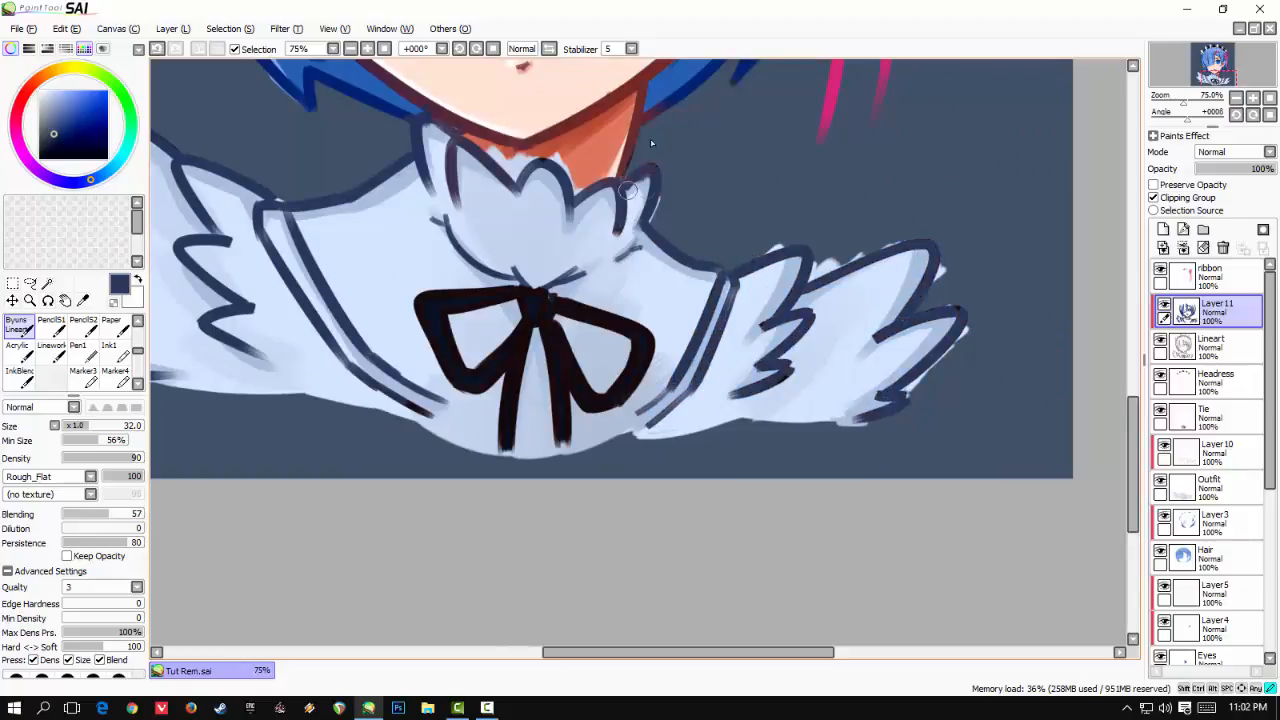
drag(415, 140, 551, 430)
- Erase the Outfit layer's paint that spills over the neck above the ruffled collar with a size 30 eraser
scroll(491, 343, down, 3)
scroll(541, 413, up, 5)
drag(351, 326, 283, 236)
key(e)
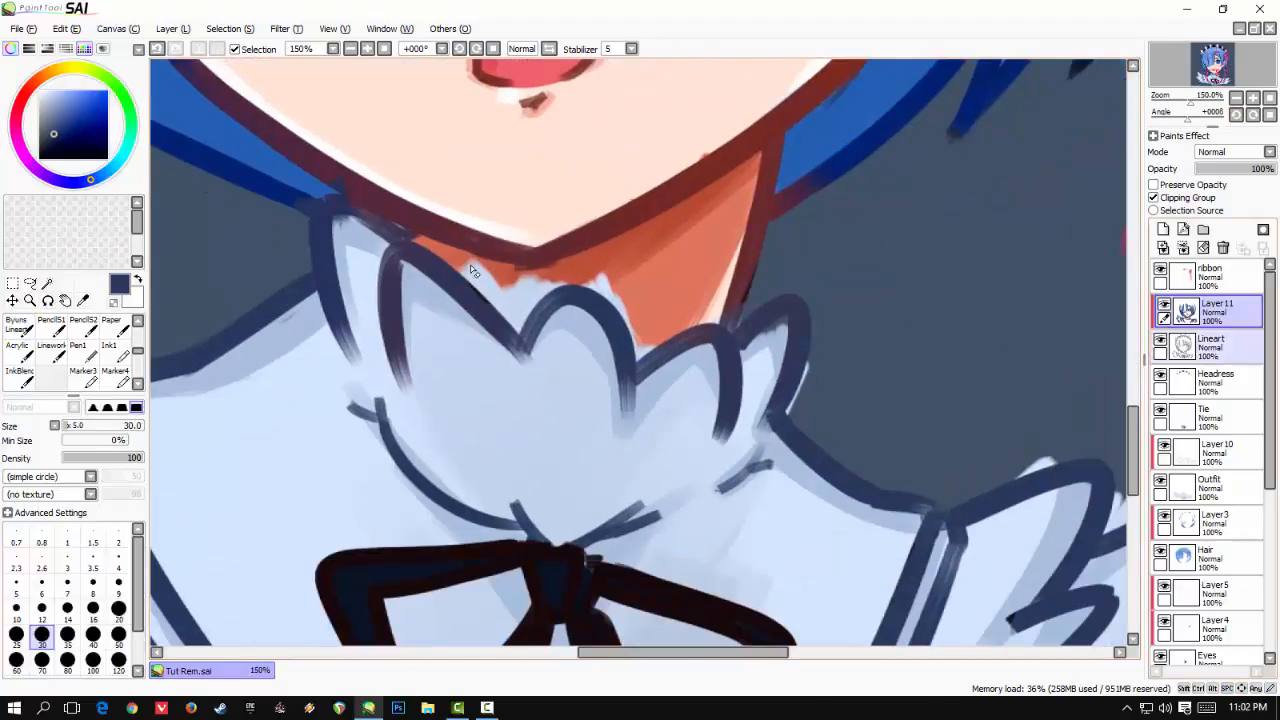
click(1210, 486)
mouse_move(466, 258)
mouse_down()
mouse_move(514, 298)
mouse_move(543, 273)
mouse_move(502, 314)
mouse_move(551, 288)
mouse_up()
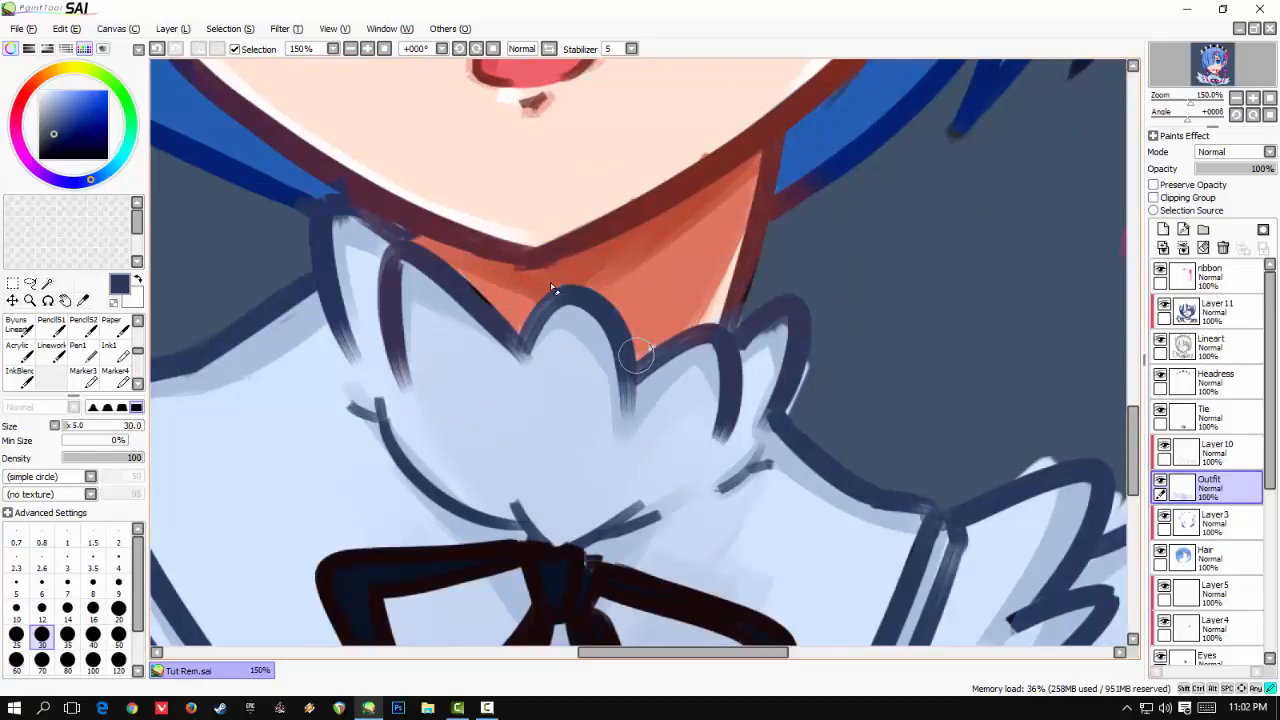
- Erase the outfit paint that spills outside the upper edges of the left shoulder frills
scroll(795, 247, down, 3)
drag(237, 251, 1078, 436)
drag(370, 267, 383, 177)
mouse_move(403, 445)
mouse_down()
mouse_move(312, 439)
mouse_move(274, 470)
mouse_up()
drag(320, 573, 296, 475)
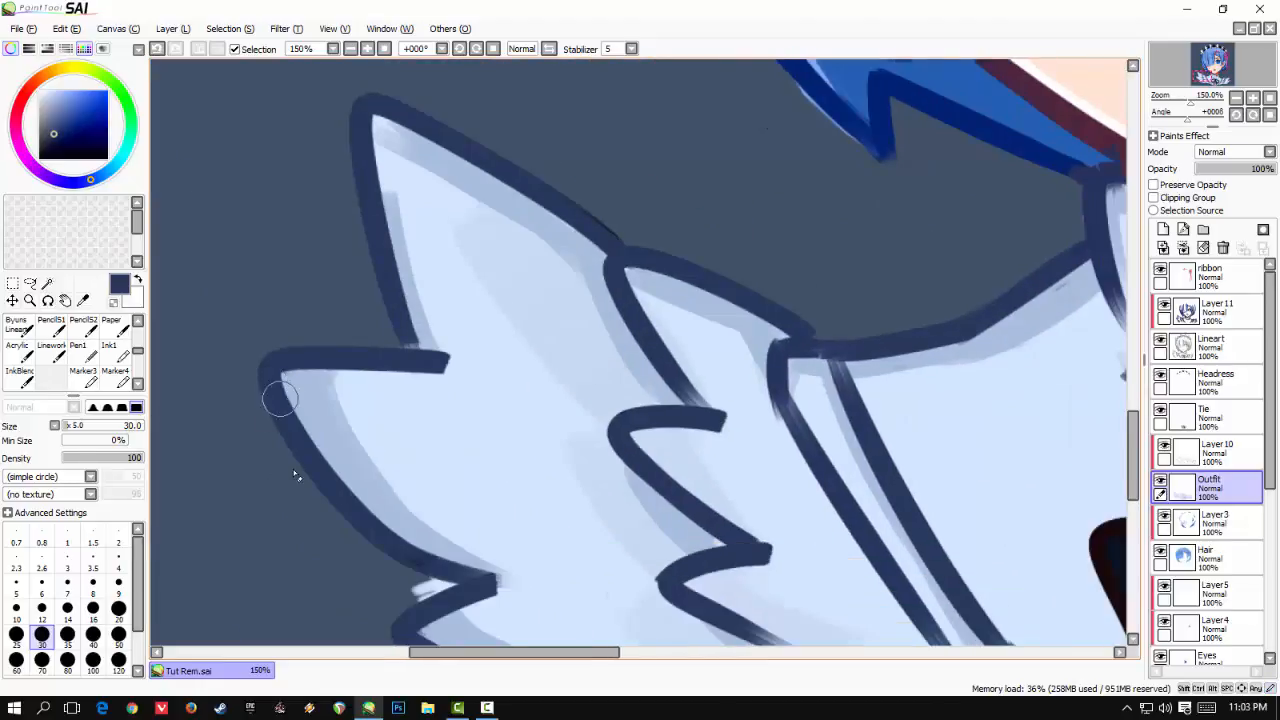
- Erase the Hair layer's paint that spills outside the hair tips above the left shoulder
click(1206, 557)
drag(898, 180, 864, 293)
drag(828, 266, 742, 205)
- Erase the remaining Outfit layer spill around the left frills' lower edges and the right shoulder frills
click(1210, 487)
drag(441, 636, 539, 361)
drag(484, 362, 514, 357)
drag(1085, 500, 540, 442)
drag(1096, 451, 531, 391)
drag(800, 471, 606, 479)
drag(720, 468, 766, 462)
mouse_move(840, 394)
mouse_down()
mouse_move(979, 276)
mouse_move(973, 247)
mouse_up()
mouse_move(901, 152)
mouse_down()
mouse_move(922, 147)
mouse_move(917, 251)
mouse_up()
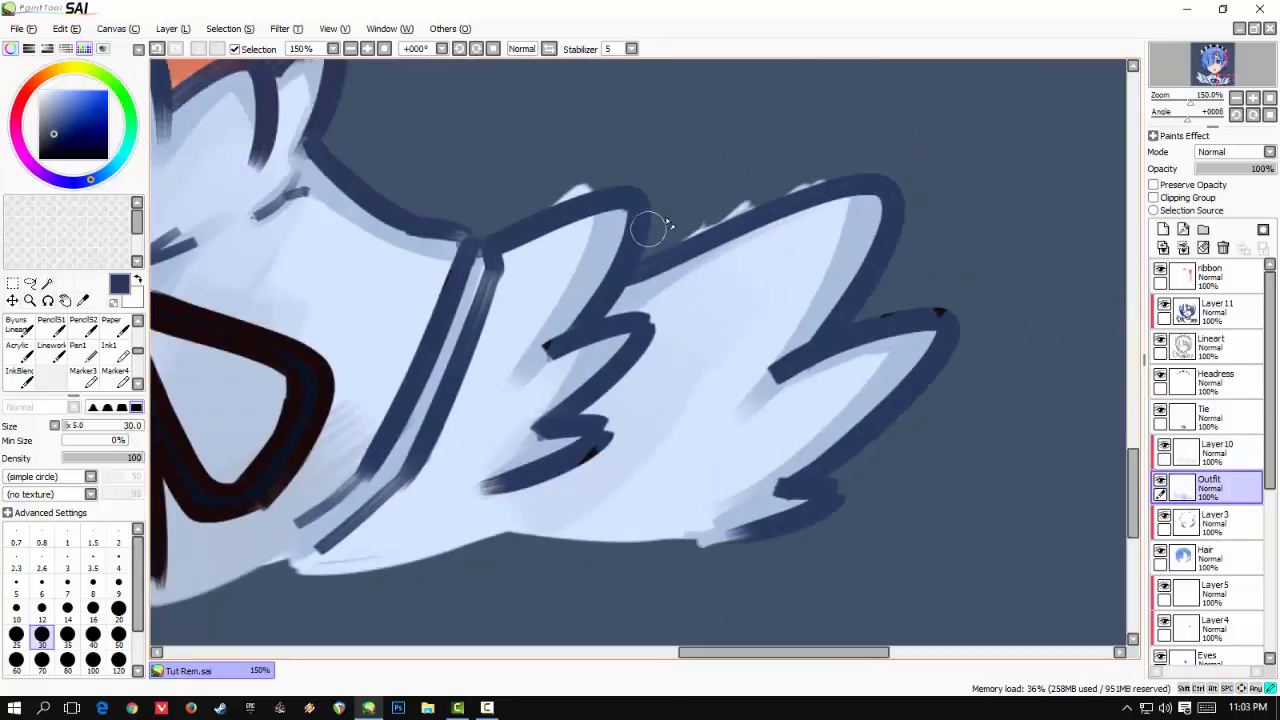
- Paint over the leftover black spots in the right frills' lineart with muted navy on Layer 11
click(18, 327)
mouse_move(864, 307)
mouse_down()
mouse_move(911, 334)
mouse_move(951, 327)
mouse_up()
key(ctrl+z)
click(1218, 312)
drag(604, 447, 578, 461)
drag(548, 350, 596, 330)
- Touch up the lineart where the neck meets the hair and collar using sampled blue and dark red-brown
mouse_move(439, 361)
mouse_down()
mouse_move(703, 423)
mouse_move(941, 525)
mouse_up()
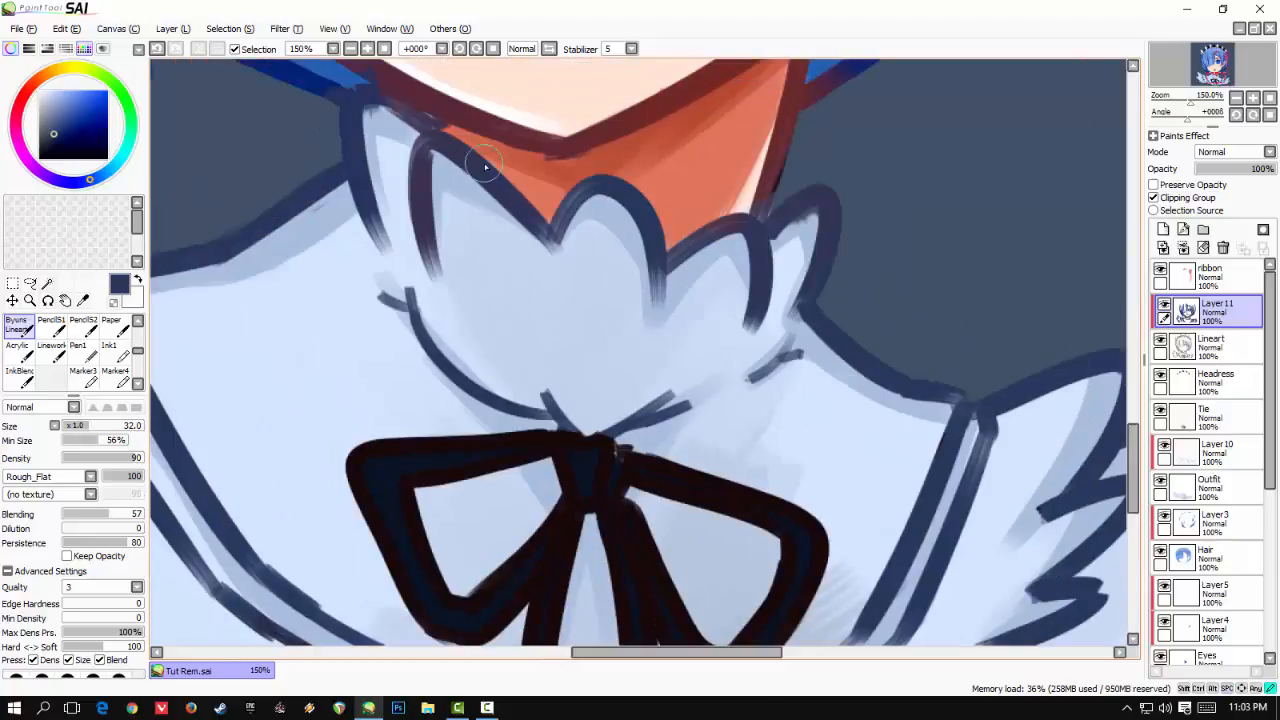
right_click(775, 178)
drag(785, 114, 698, 456)
right_click(820, 278)
drag(753, 327, 819, 283)
alt+click(746, 249)
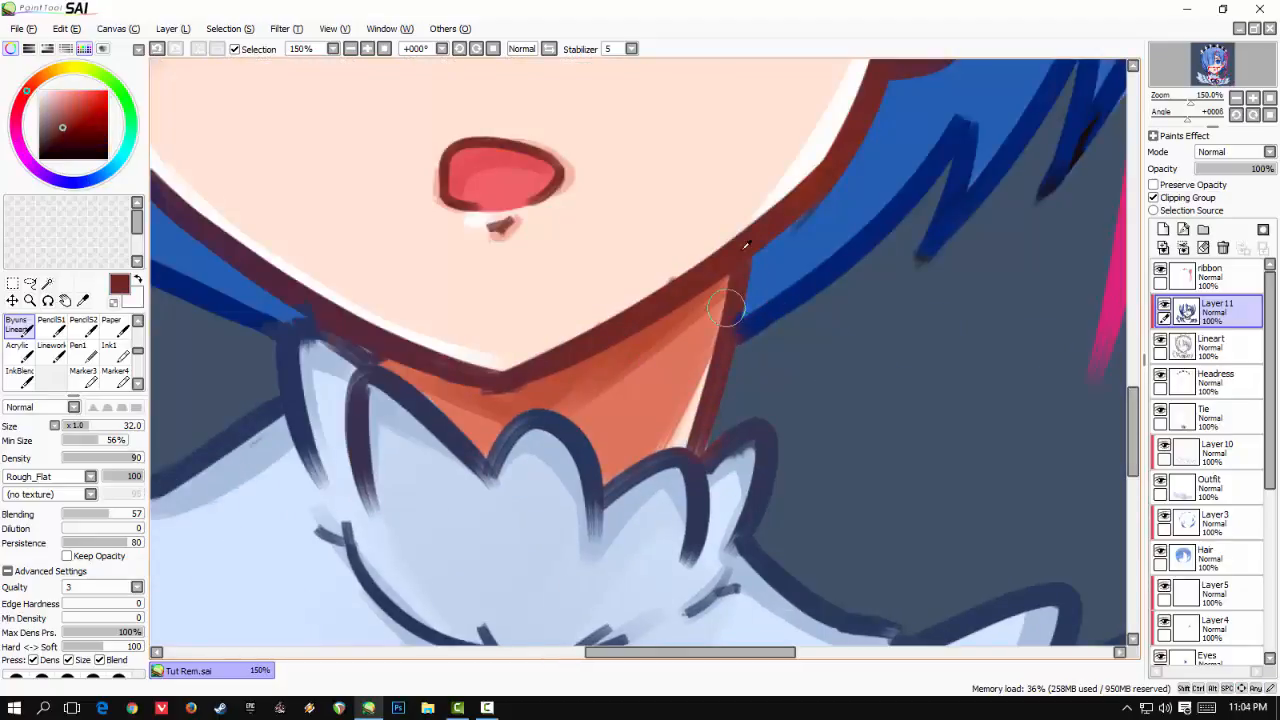
drag(517, 340, 746, 354)
- Set the brush colour to white and select the Lineart layer
scroll(582, 316, down, 4)
mouse_move(599, 193)
mouse_down()
mouse_move(537, 309)
mouse_move(543, 297)
mouse_move(477, 286)
mouse_up()
drag(50, 94, 35, 73)
click(1200, 350)
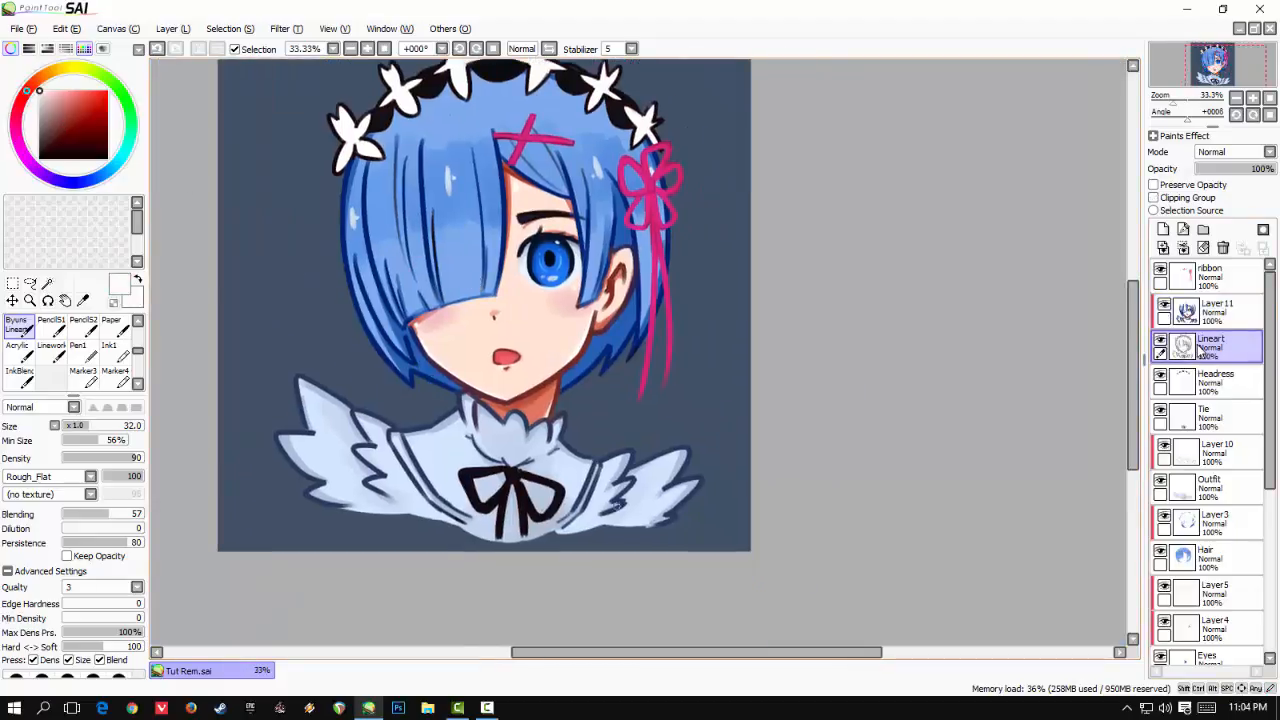
scroll(701, 372, down, 1)
scroll(701, 372, up, 2)
drag(562, 366, 671, 411)
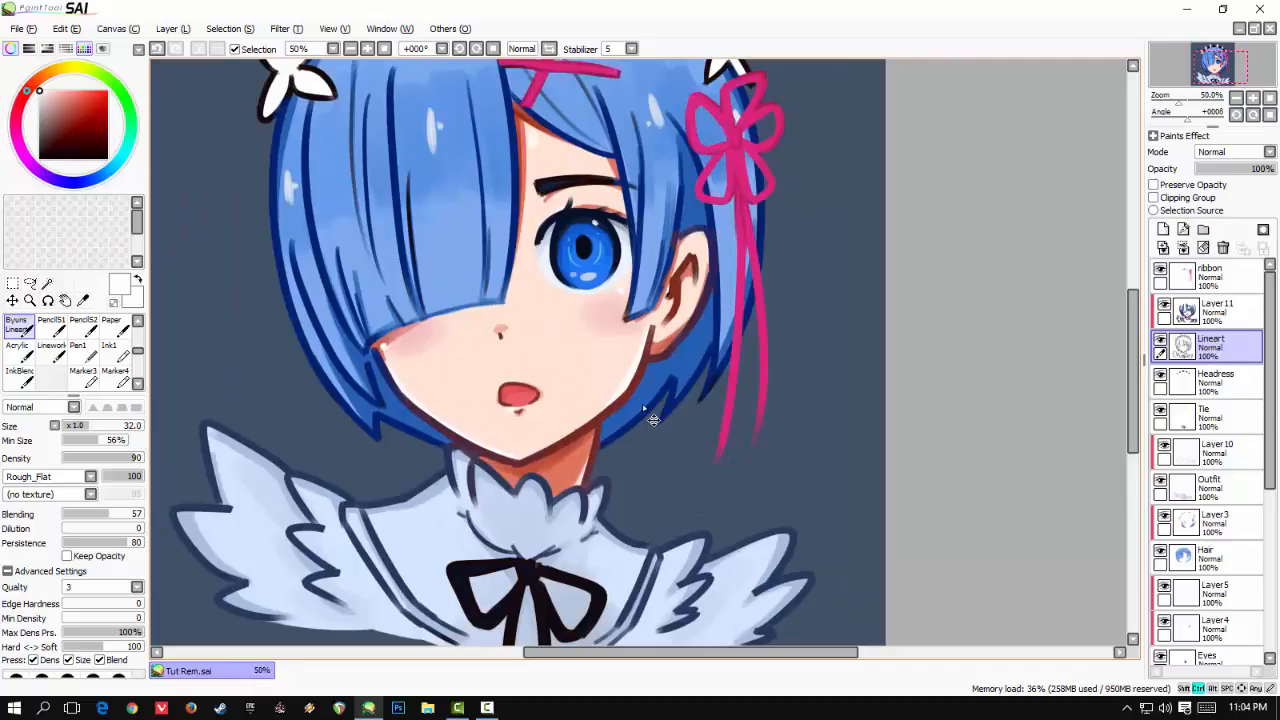
scroll(643, 406, down, 1)
drag(481, 364, 577, 393)
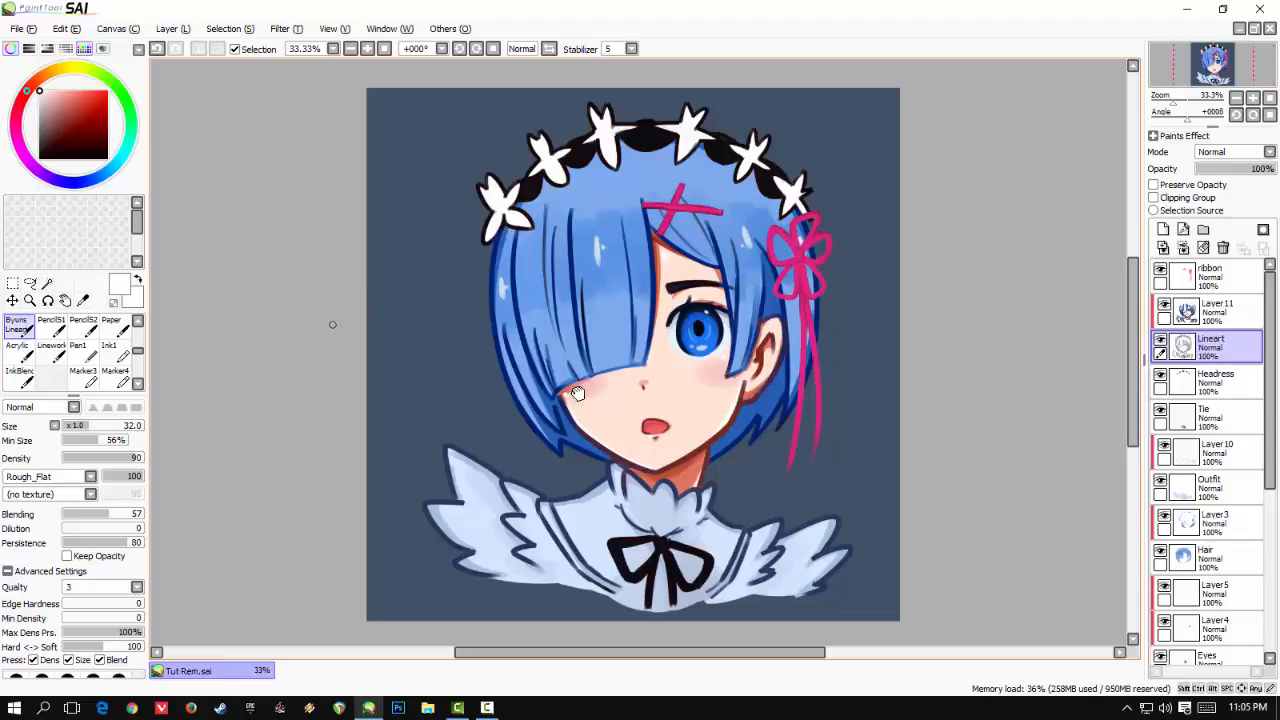
scroll(333, 325, down, 1)
scroll(333, 325, up, 2)
scroll(333, 325, down, 1)
scroll(333, 325, up, 1)
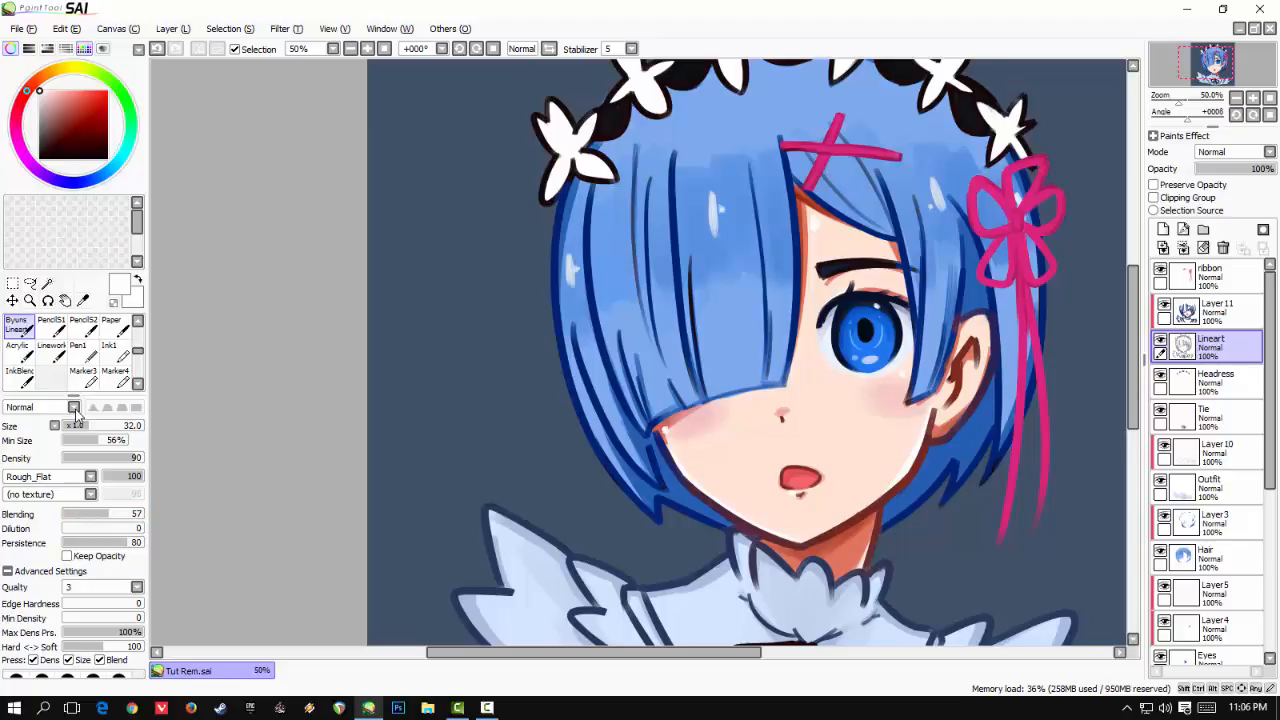
click(13, 569)
click(9, 571)
drag(404, 377, 324, 377)
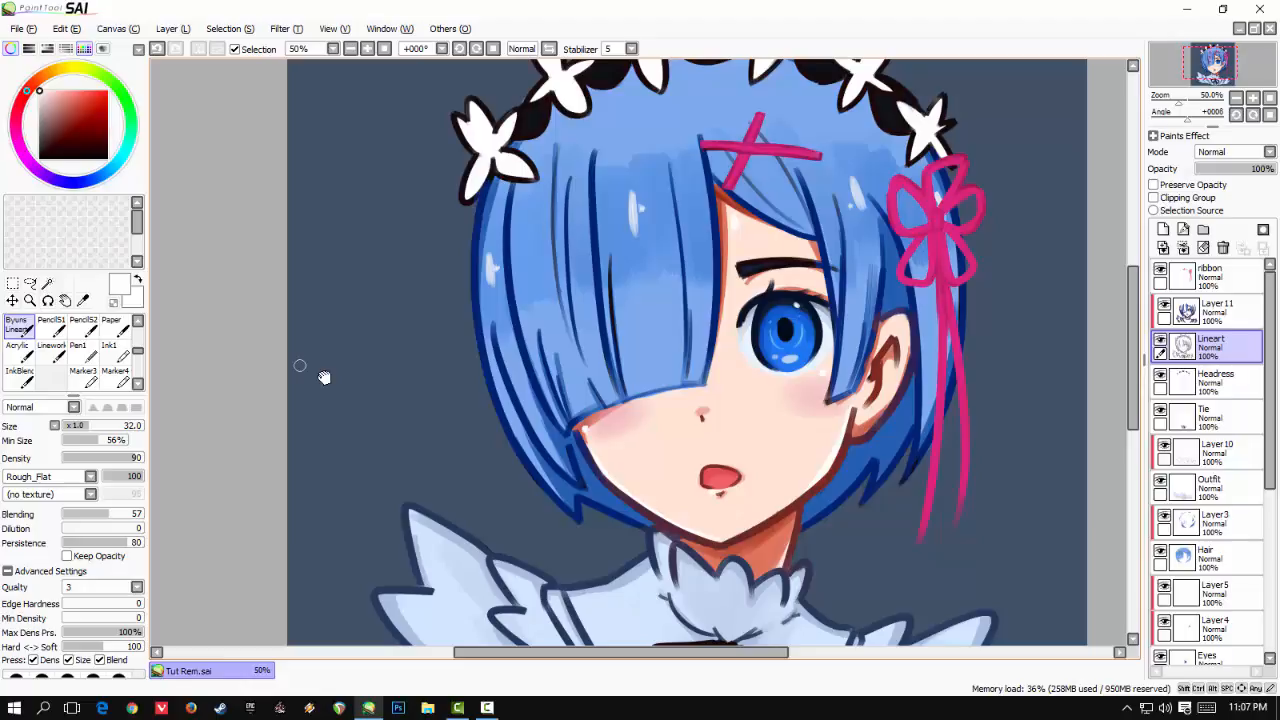
key(space)
key(space)
drag(383, 397, 369, 374)
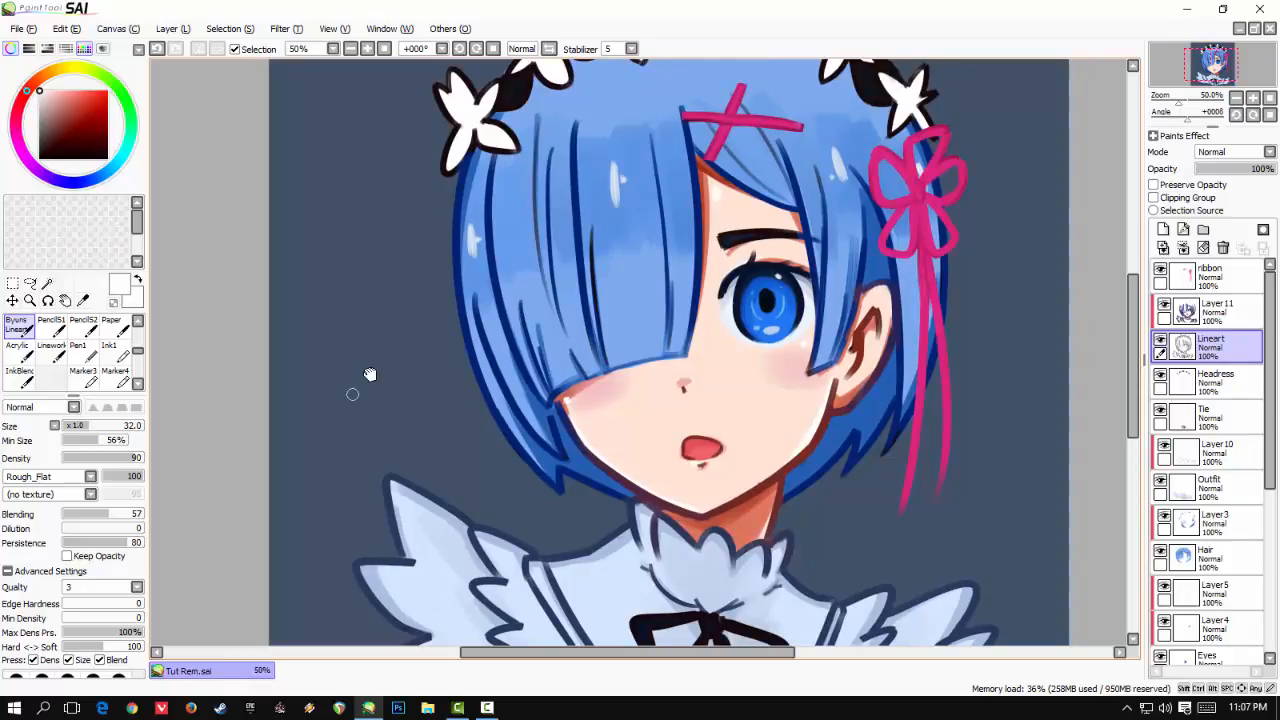
scroll(352, 394, down, 1)
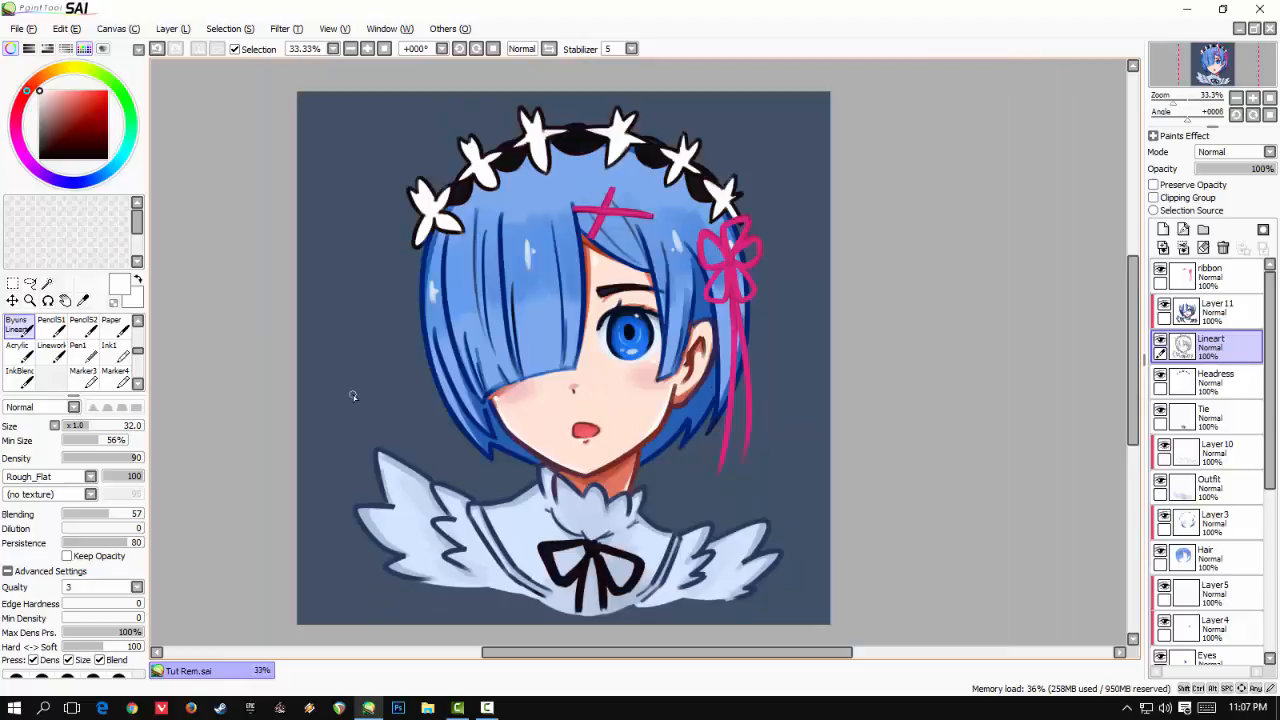
scroll(352, 396, up, 1)
scroll(352, 396, down, 1)
scroll(352, 396, up, 1)
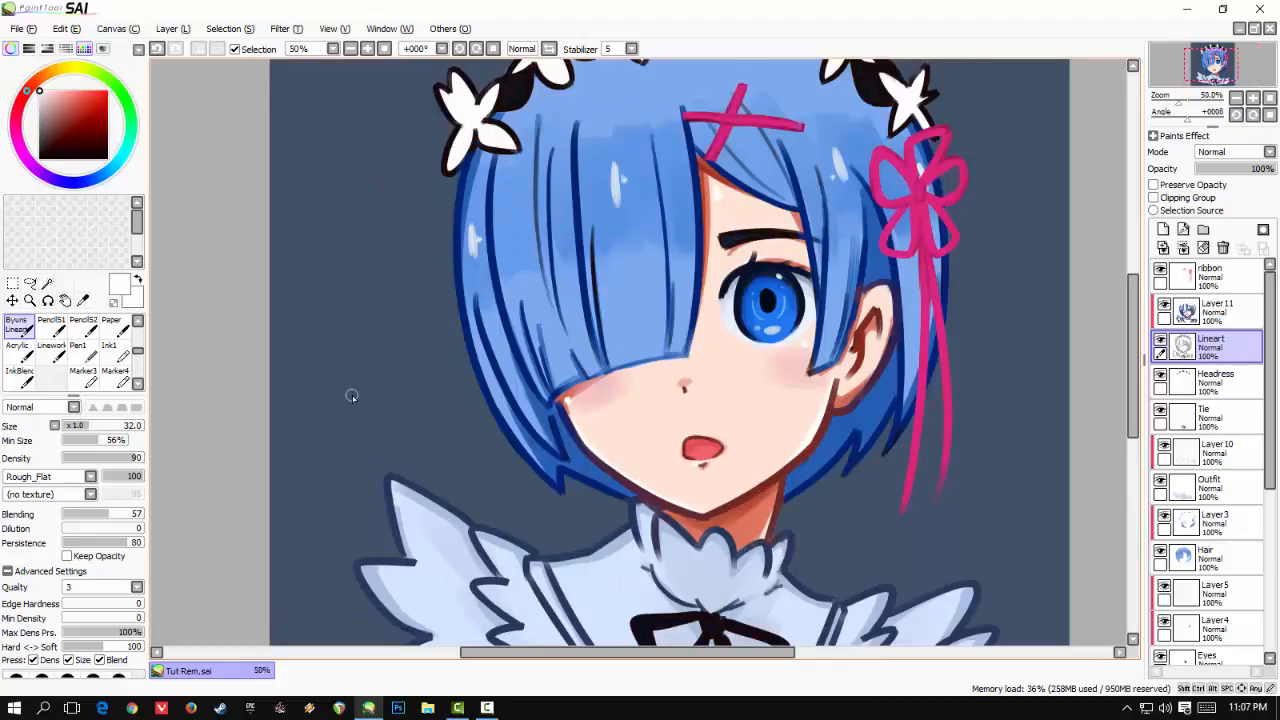